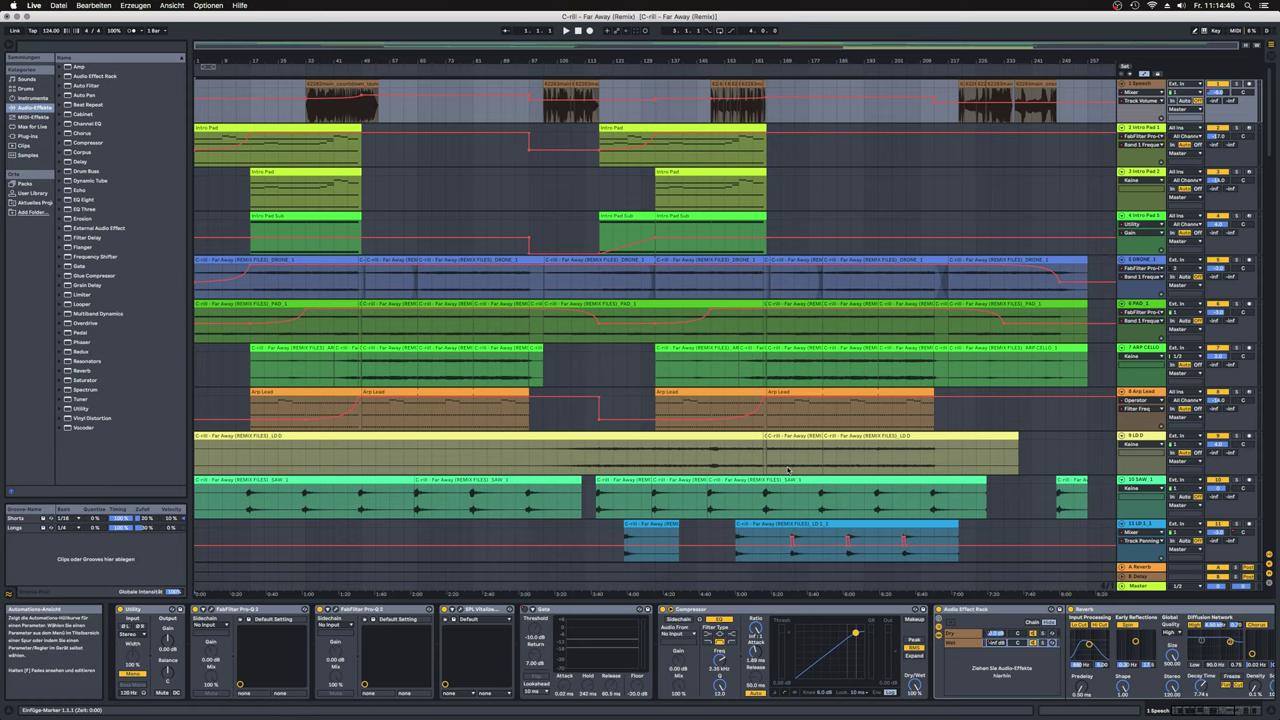
Step: Solo the DRONE_1 and PAD_1 tracks and play them from bar 17
{"action": "left_click", "coordinate": [250, 92]}
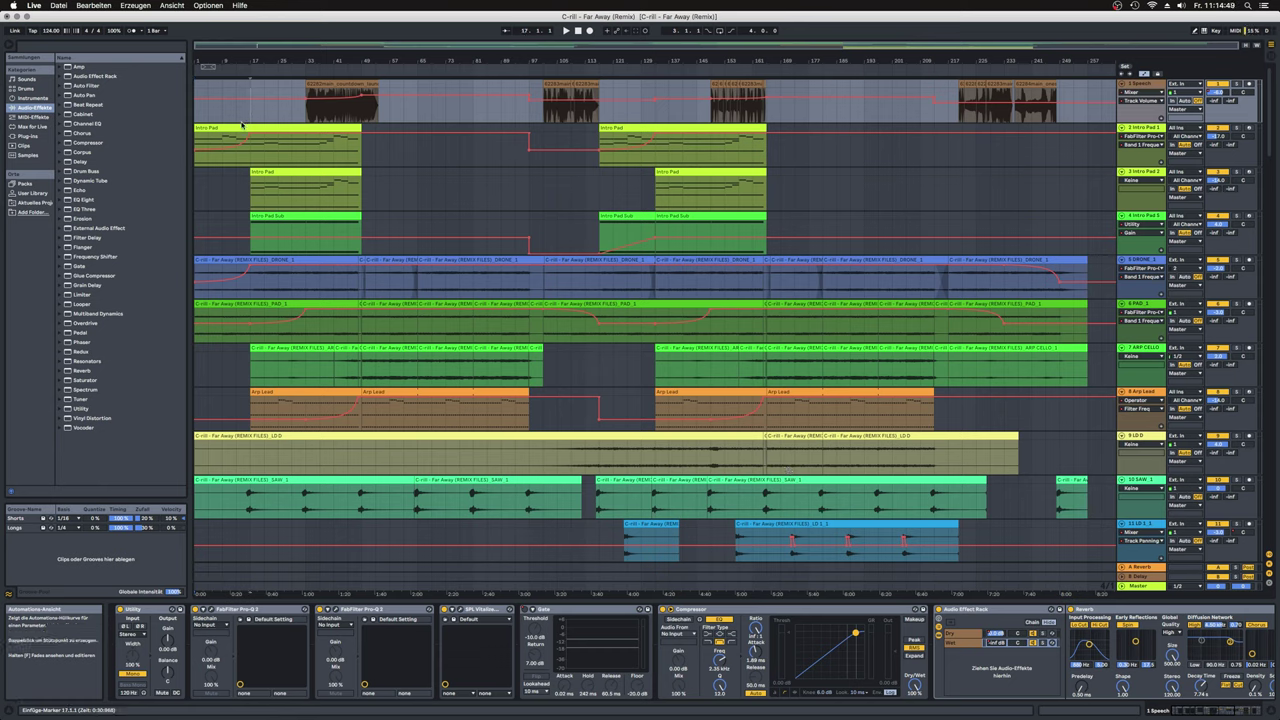
{"action": "left_click", "coordinate": [1238, 260]}
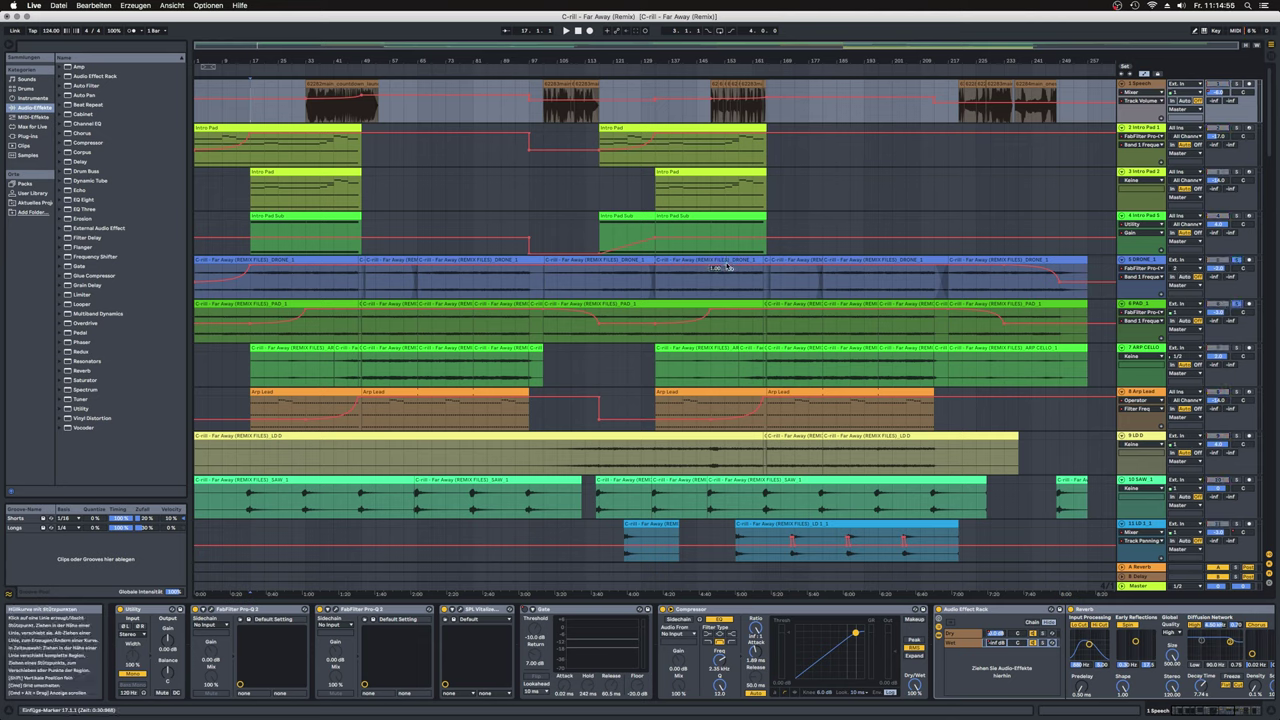
{"action": "key", "text": "space"}
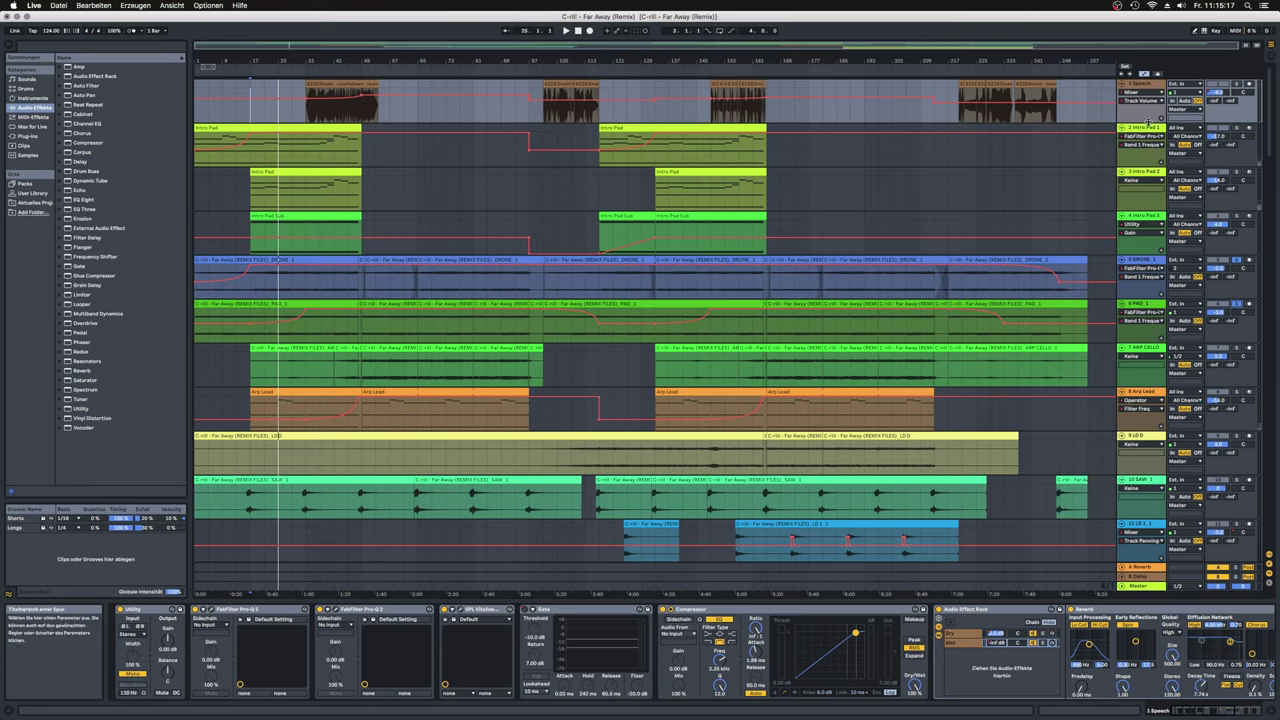
Step: Solo Intro Pad 1, Intro Pad 2 and Intro Pad Sub in addition to the drone and pad, and play them together
{"action": "left_click", "coordinate": [1148, 127]}
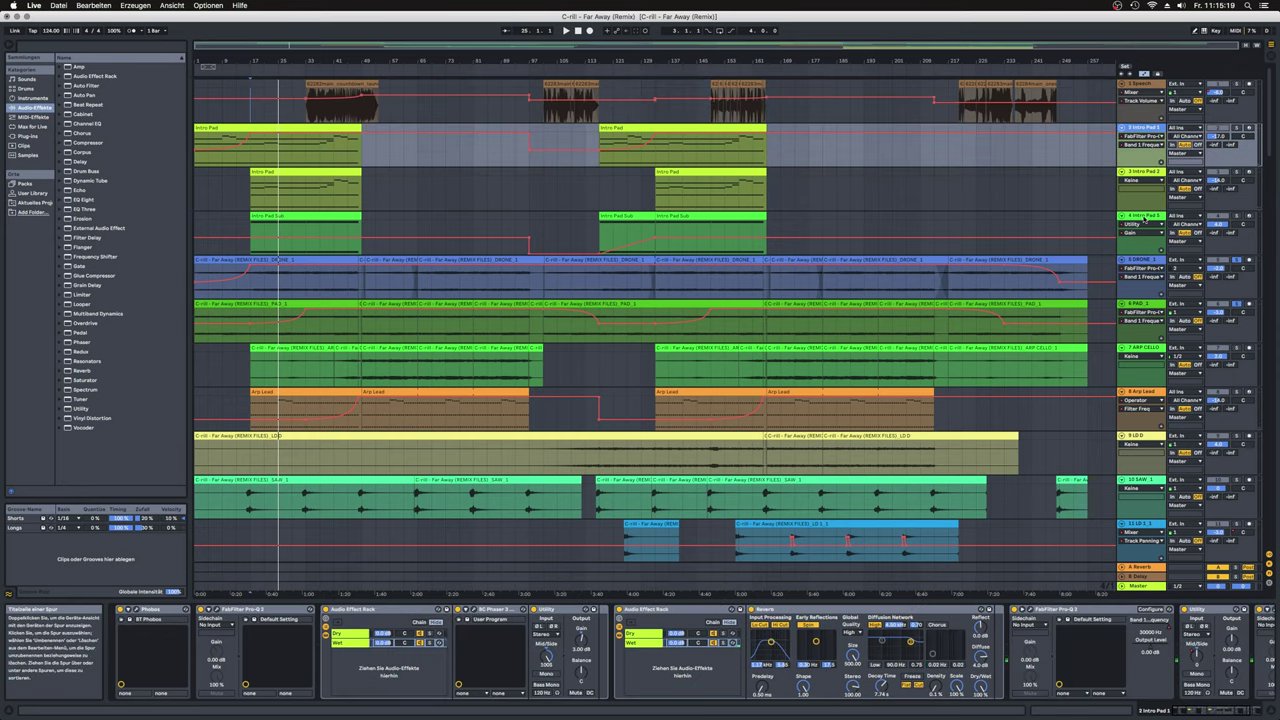
{"action": "left_click", "coordinate": [1144, 220]}
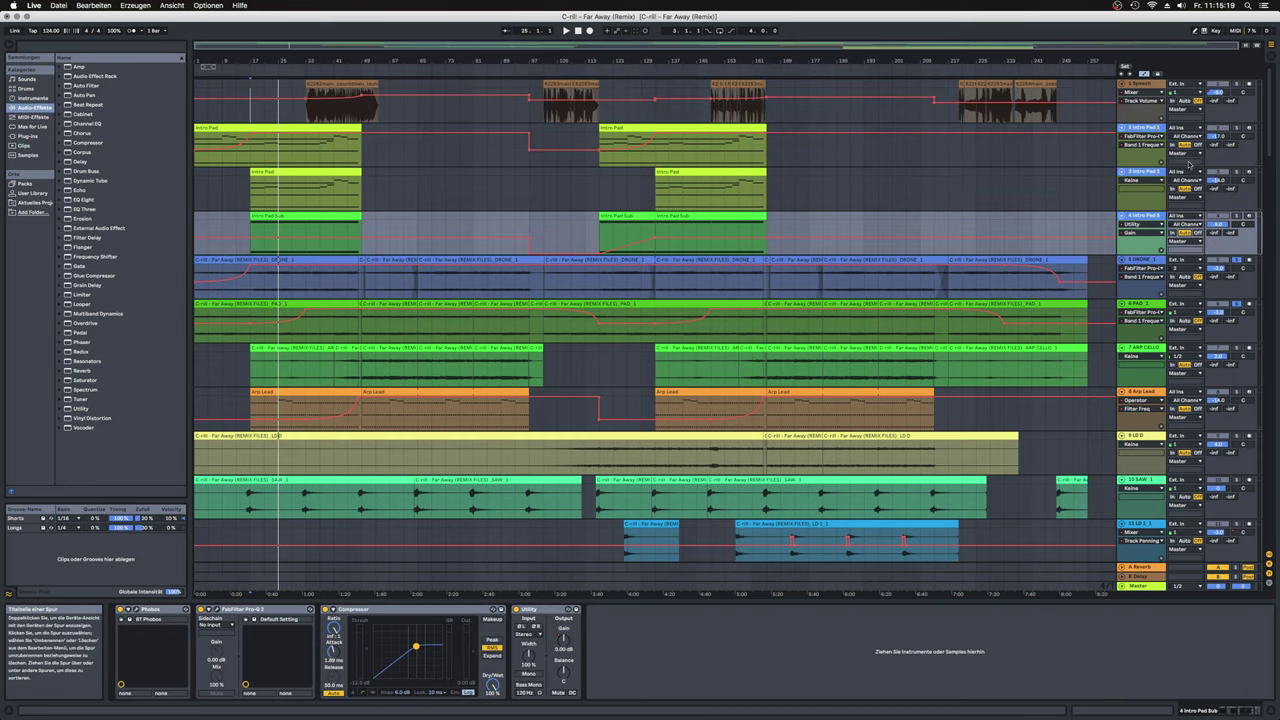
{"action": "left_click", "coordinate": [1238, 127]}
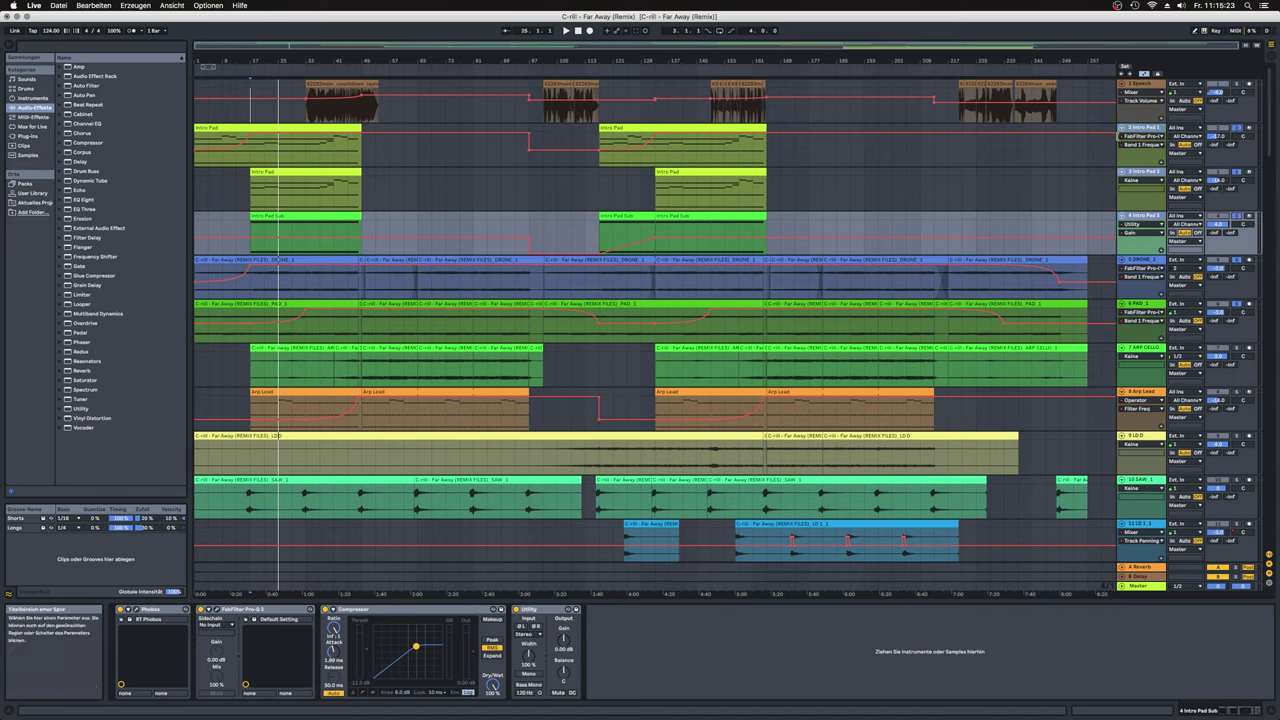
{"action": "left_click", "coordinate": [1137, 134]}
{"action": "key", "text": "space"}
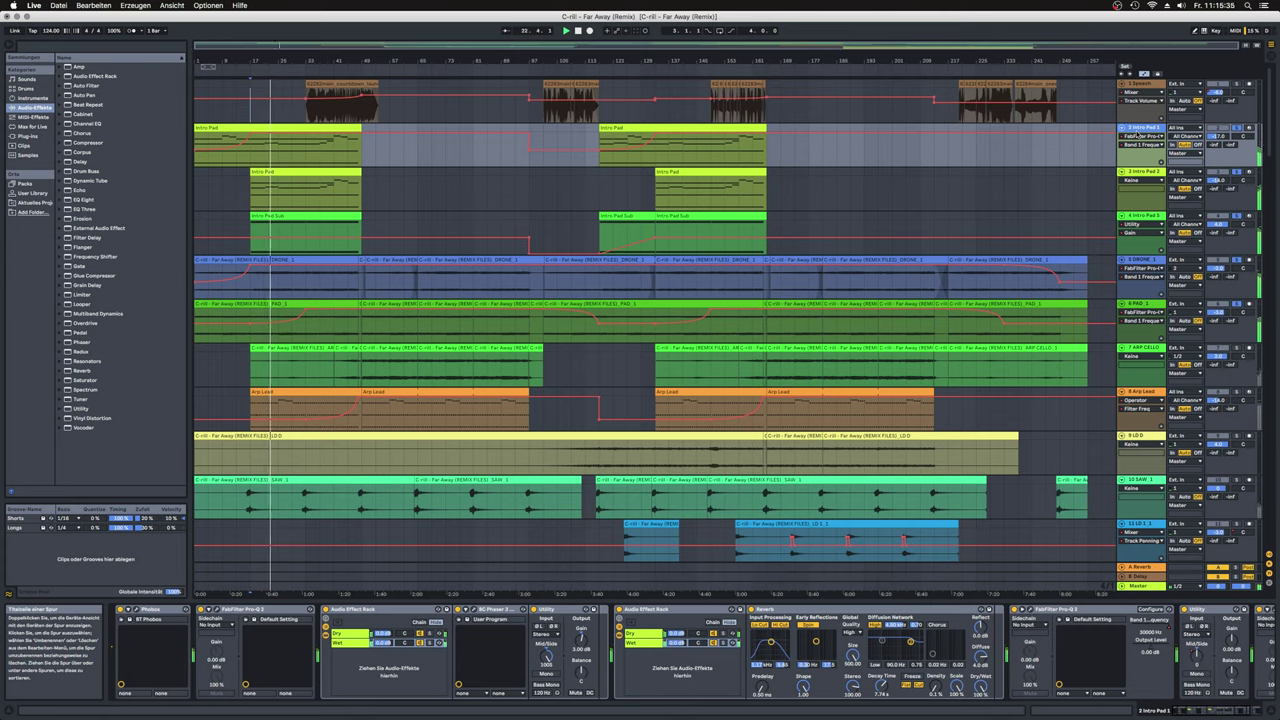
Step: Examine the device chains of the Intro Pad 1, Intro Pad 2 and Intro Pad Sub tracks during playback
{"action": "left_click", "coordinate": [1240, 710]}
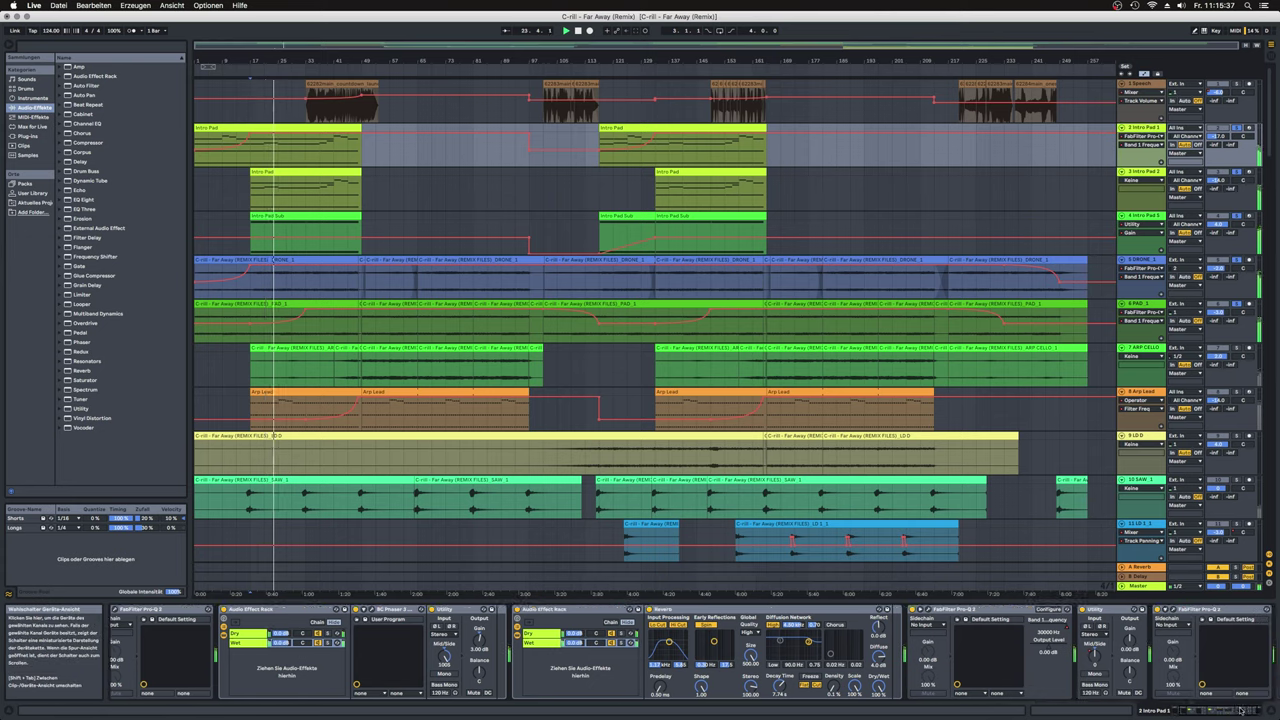
{"action": "left_click", "coordinate": [1240, 710]}
{"action": "left_click", "coordinate": [1240, 710]}
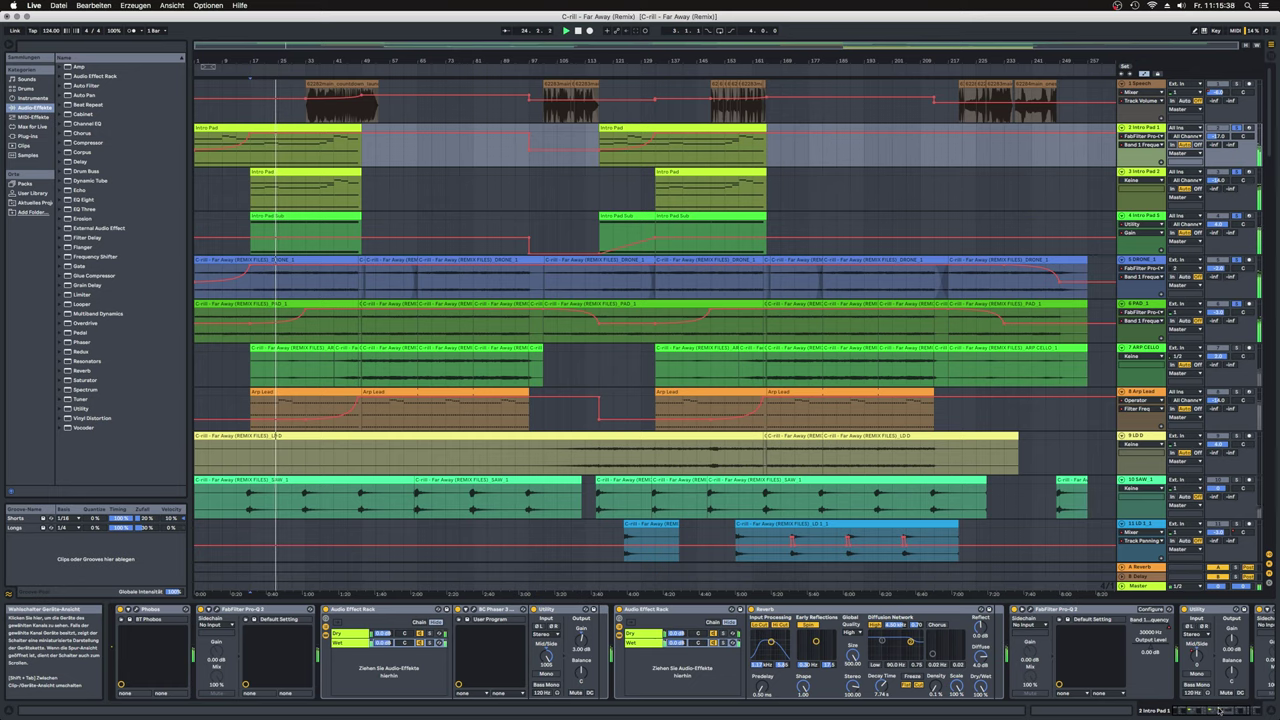
{"action": "left_click", "coordinate": [1143, 175]}
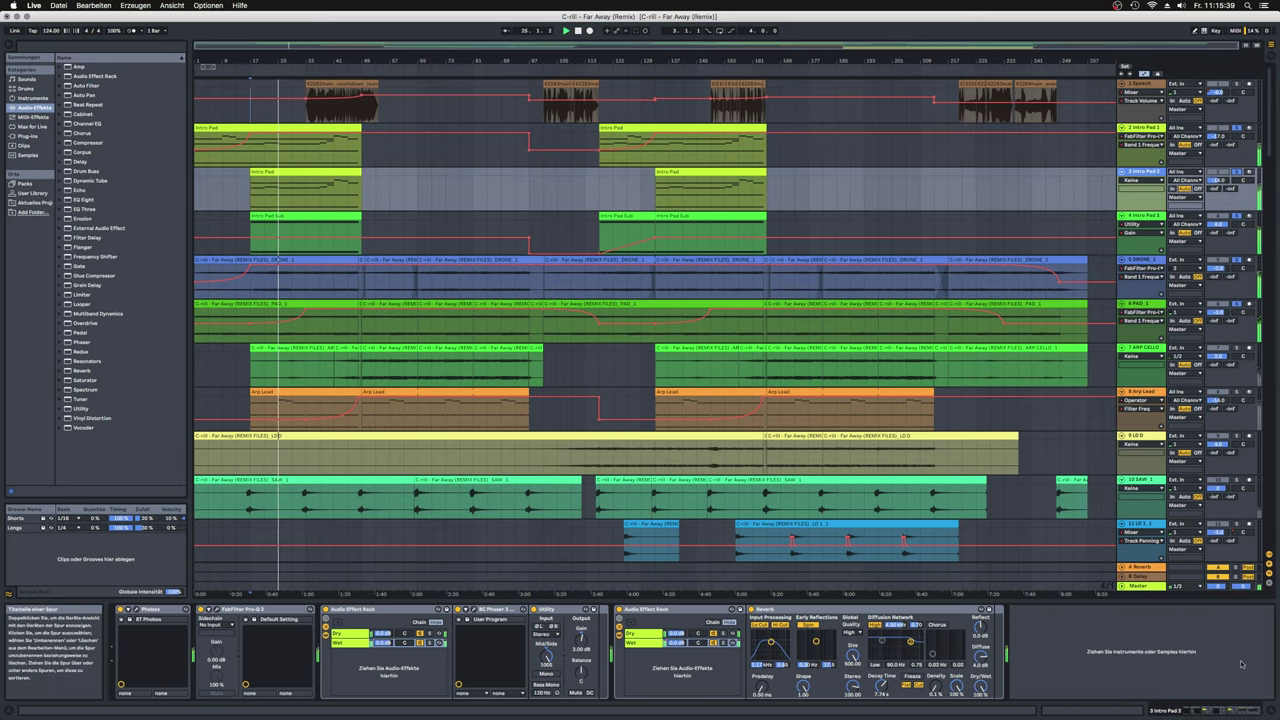
{"action": "left_click", "coordinate": [1137, 215]}
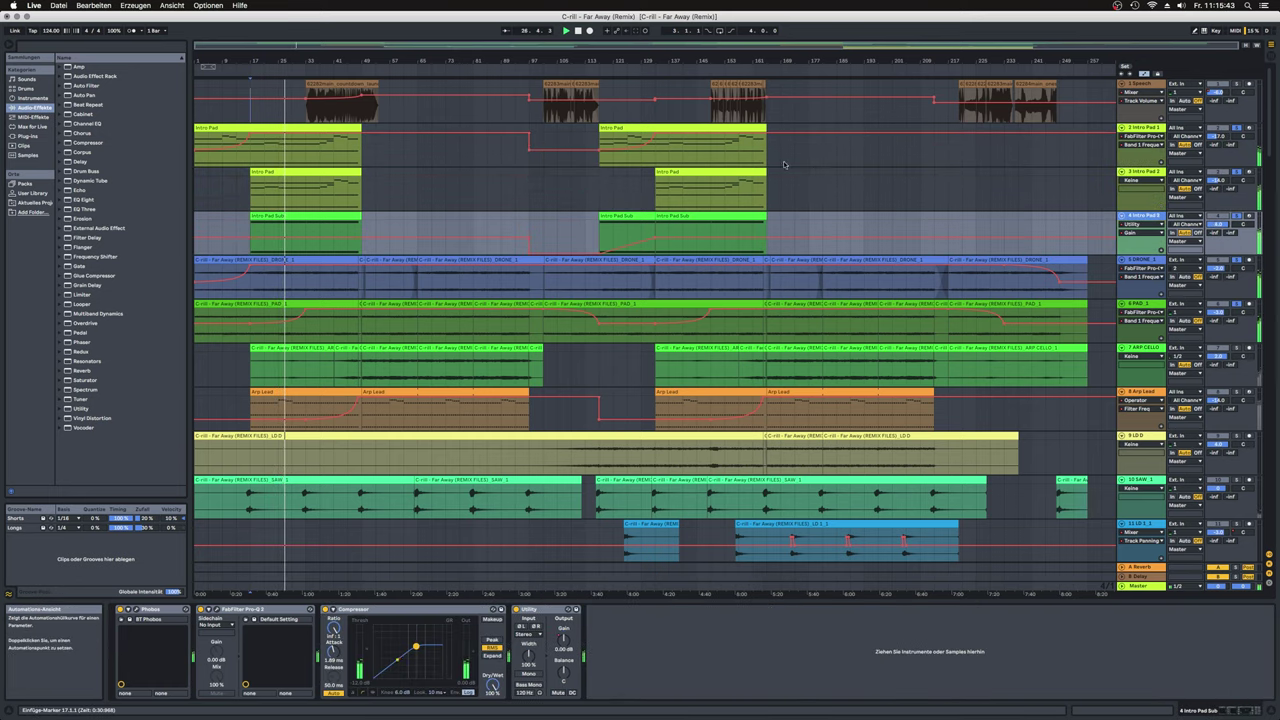
Step: Inspect the Phobos instrument on the Intro Pad 1 track, including the sound browser of source 1, and close its window
{"action": "left_click", "coordinate": [1156, 128]}
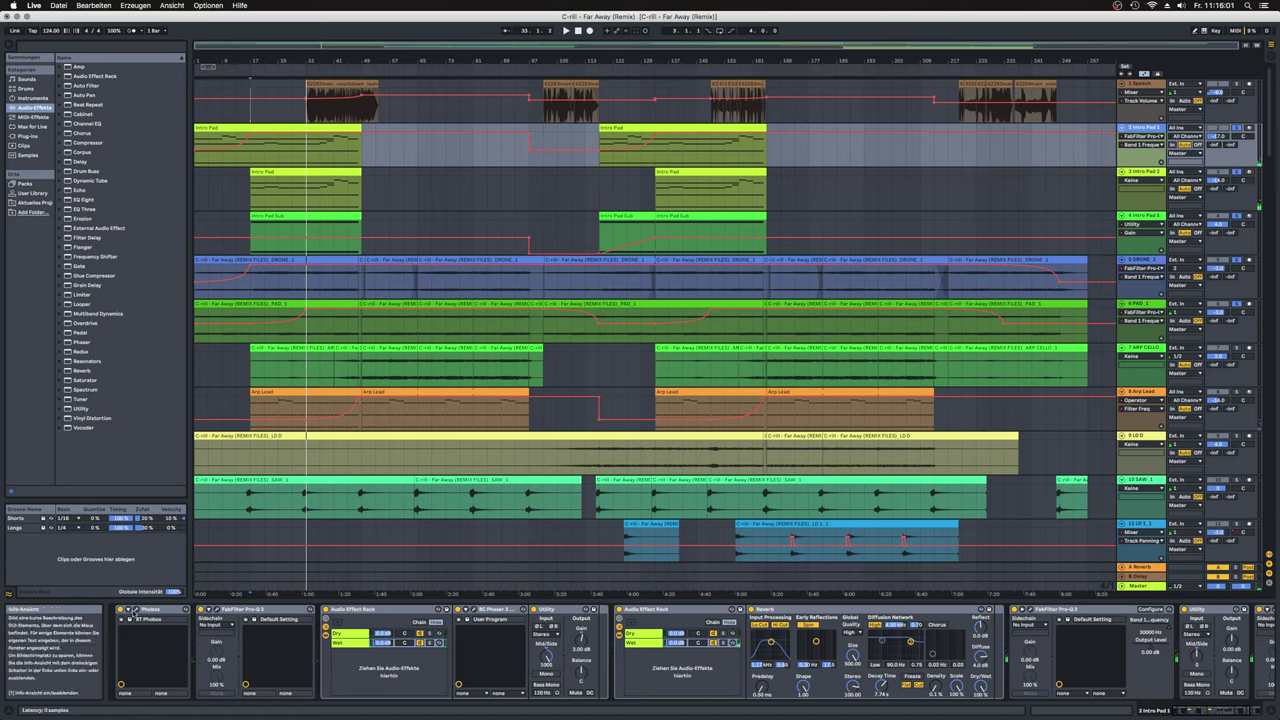
{"action": "left_click", "coordinate": [131, 610]}
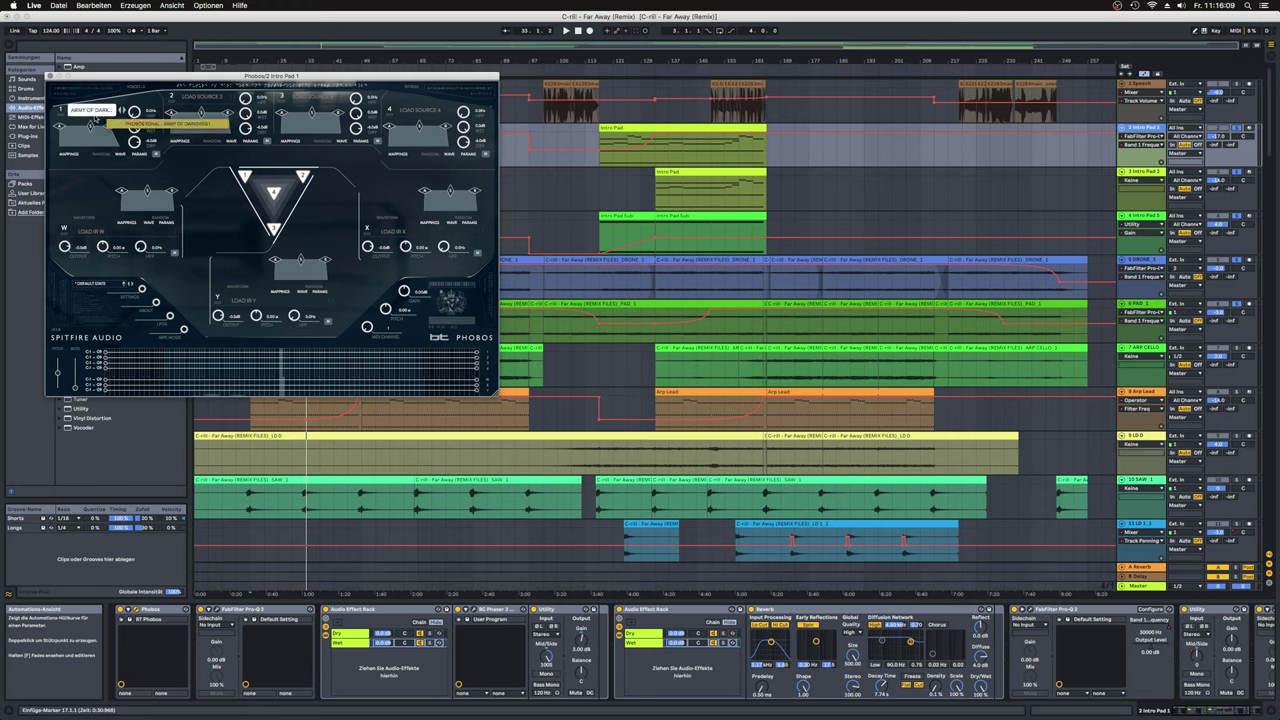
{"action": "left_click", "coordinate": [93, 111]}
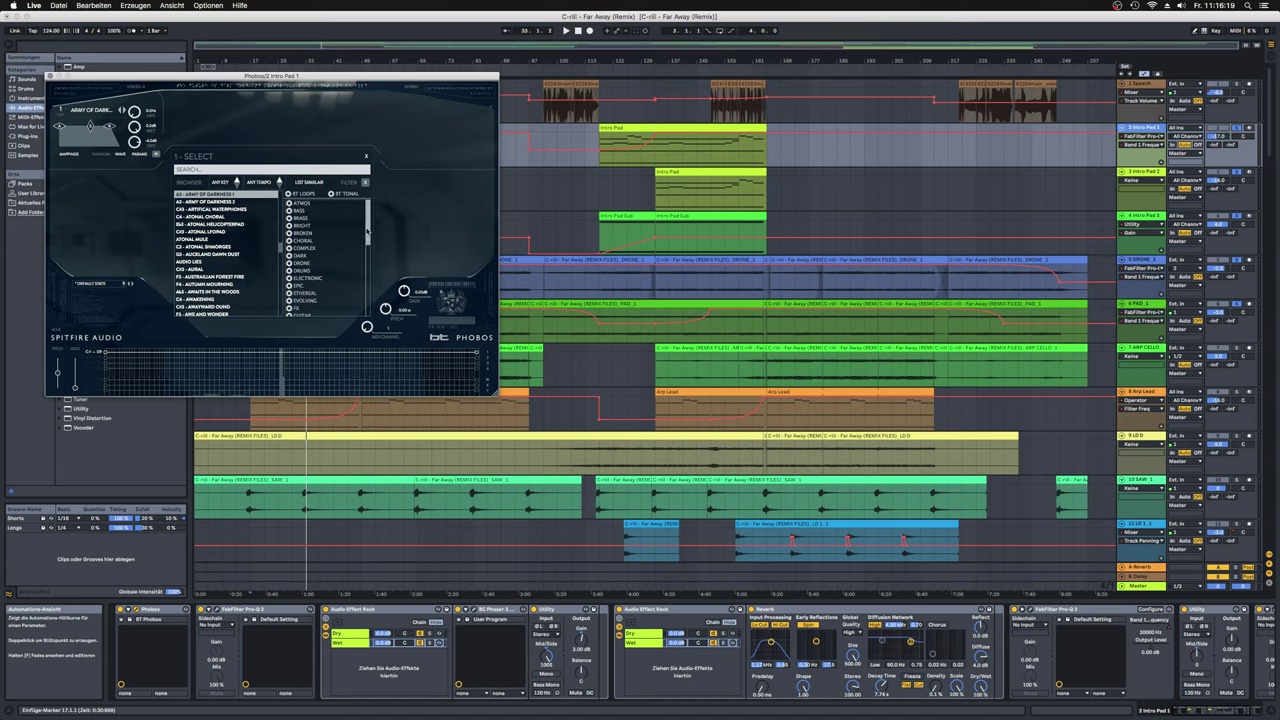
{"action": "left_click_drag", "start_coordinate": [364, 242], "coordinate": [368, 215]}
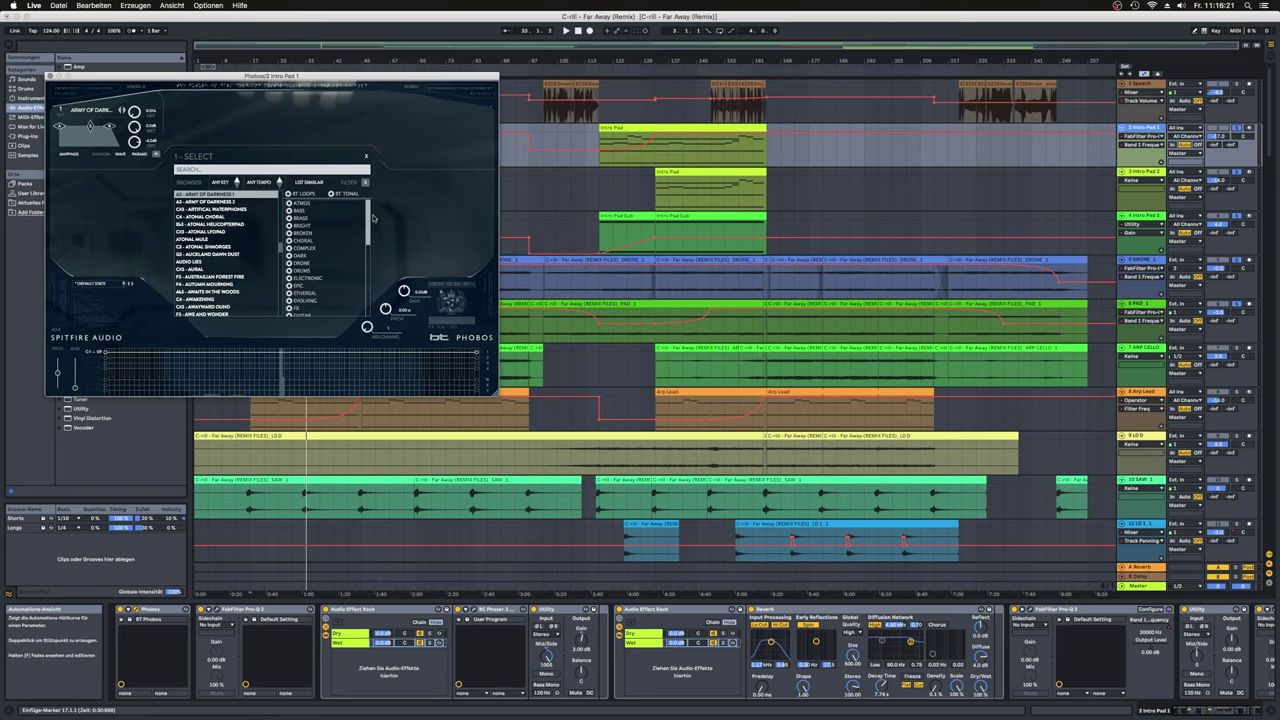
{"action": "left_click", "coordinate": [366, 156]}
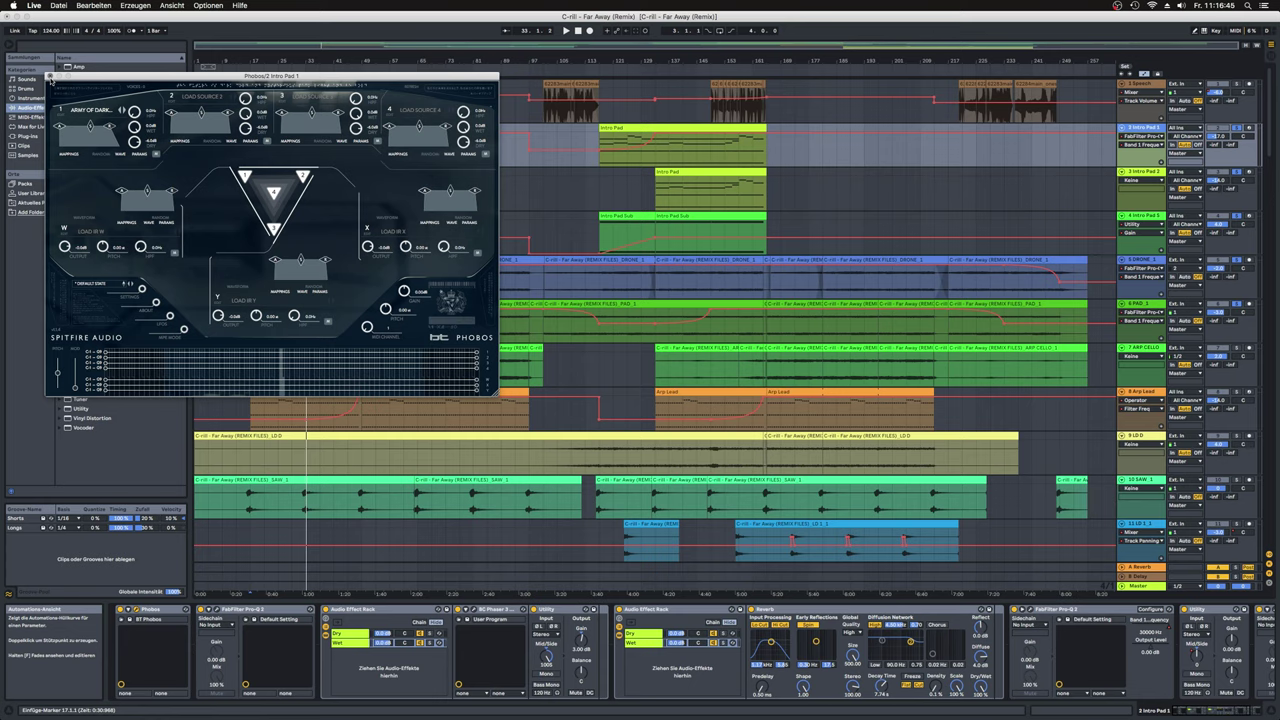
{"action": "left_click", "coordinate": [50, 77]}
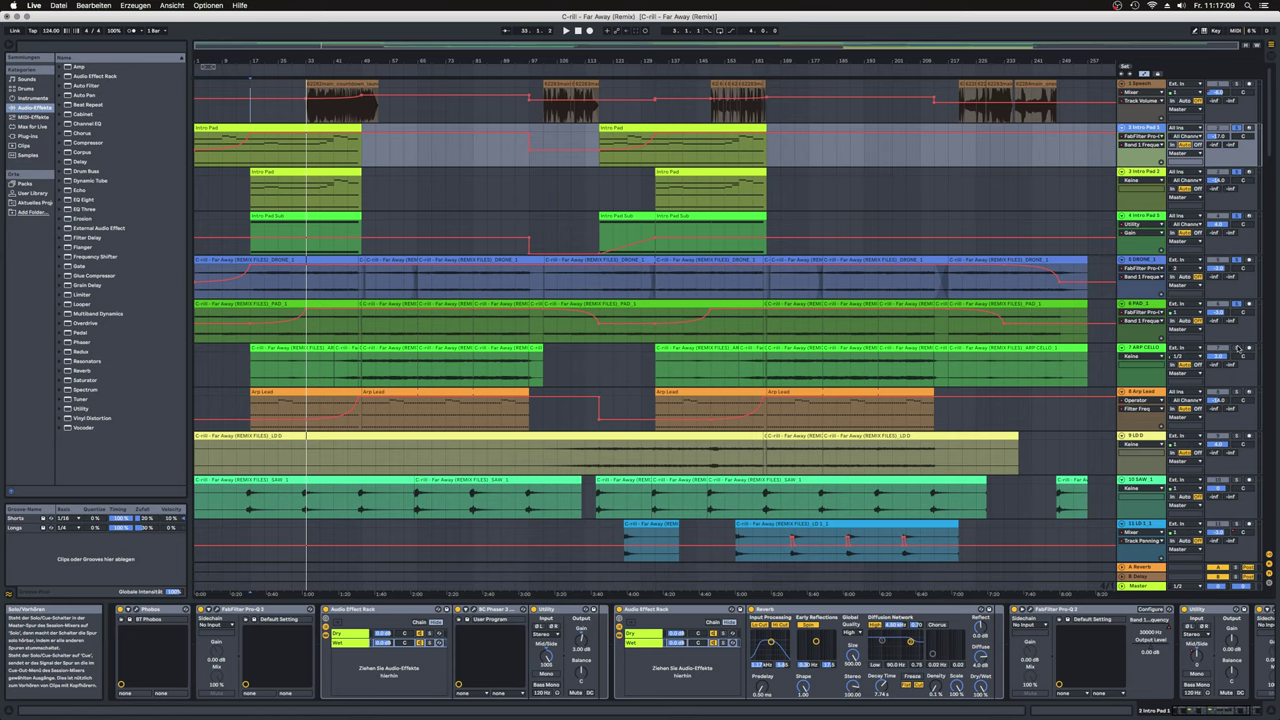
Step: Clear the pad solos, solo the ARP CELLO and Arp Lead tracks, and audition them from bar 17
{"action": "left_click", "coordinate": [251, 366]}
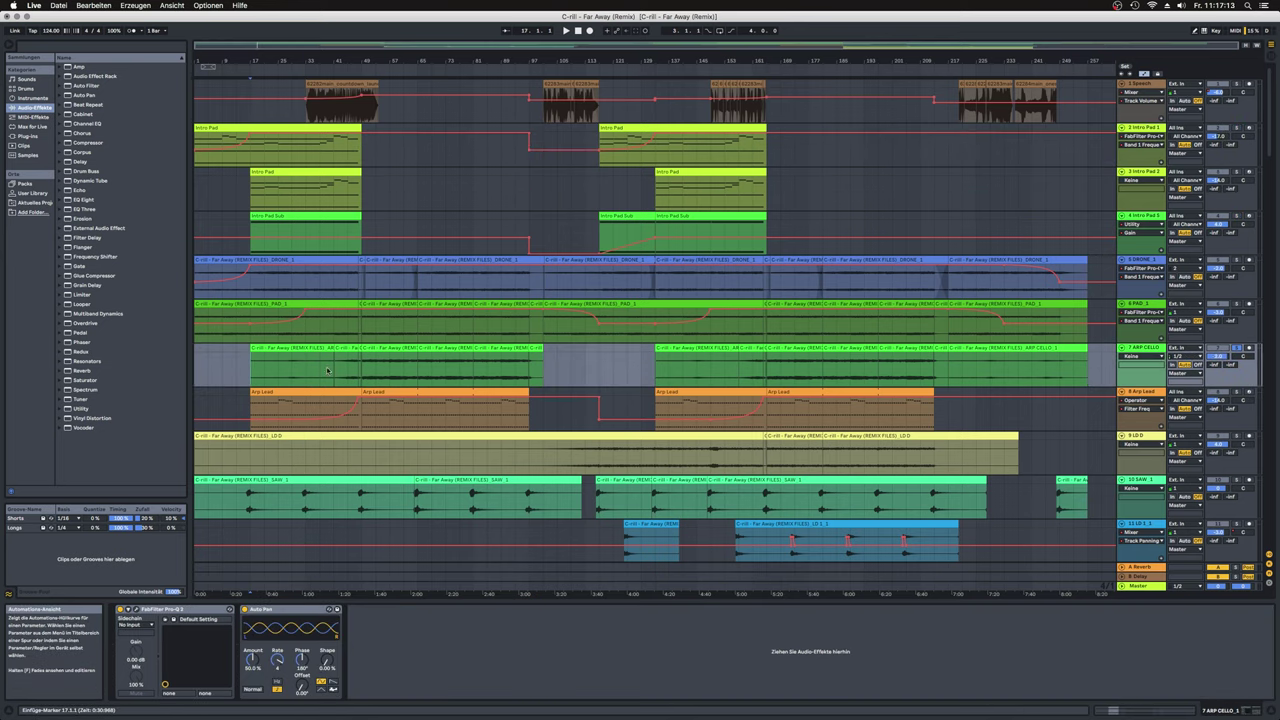
{"action": "key", "text": "space"}
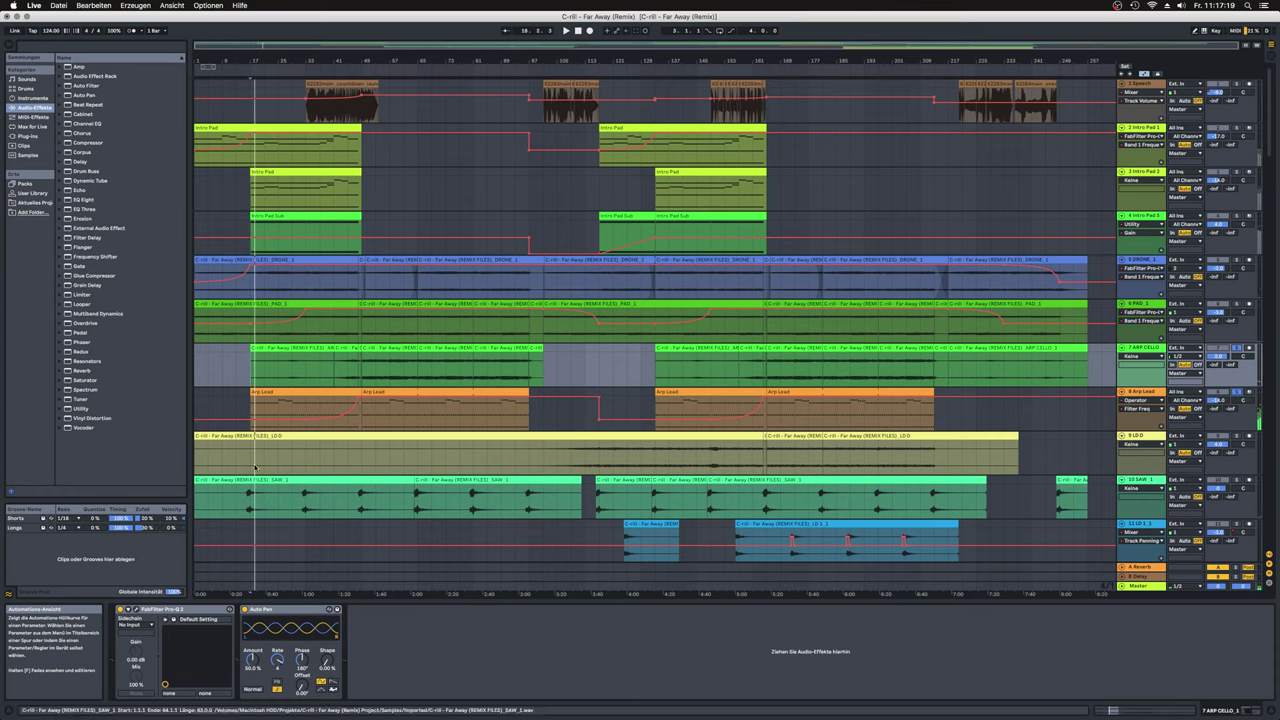
{"action": "left_click", "coordinate": [251, 408]}
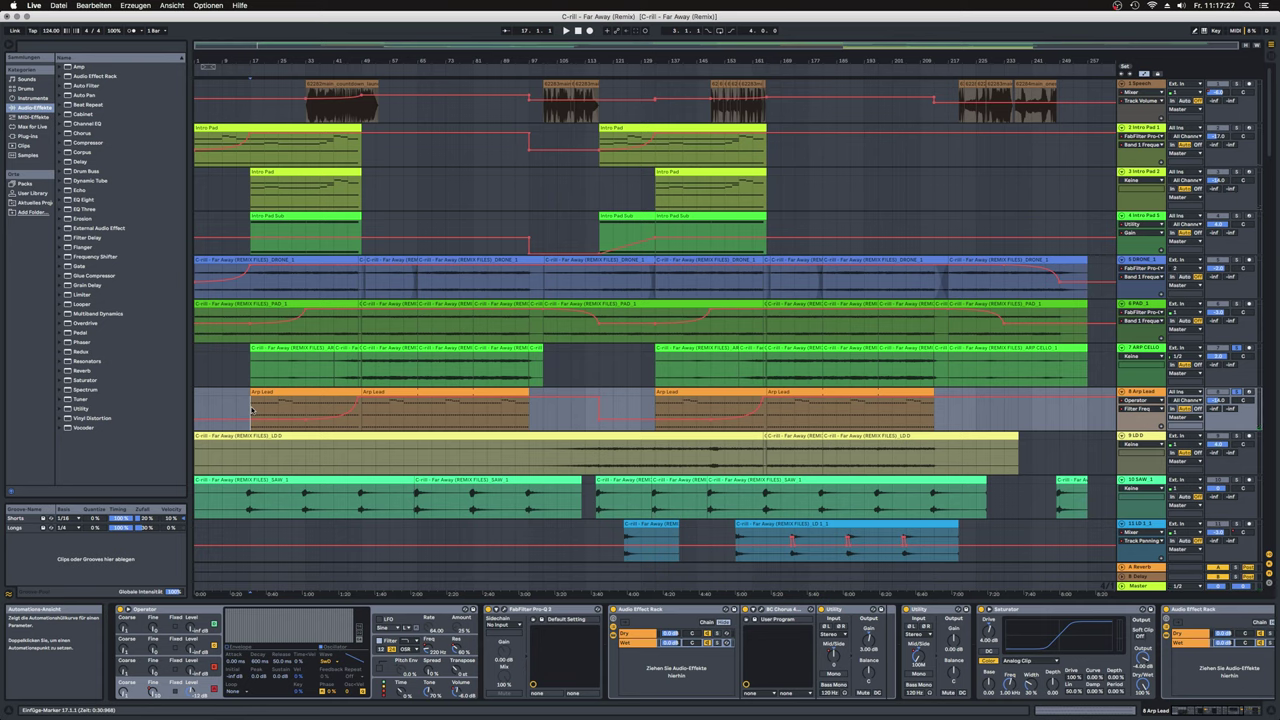
{"action": "key", "text": "space"}
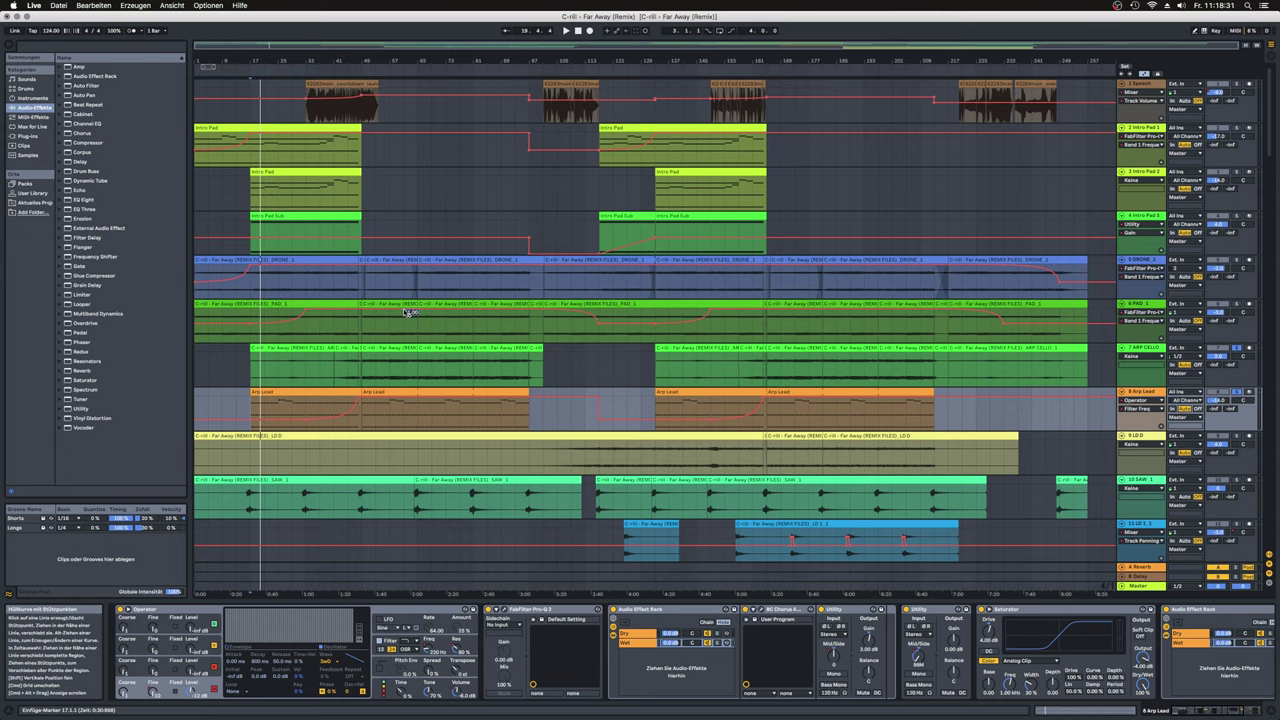
Step: List the available instruments in the browser and inspect the FabFilter Pro-Q 2 curve on the Arp Lead track
{"action": "left_click", "coordinate": [33, 98]}
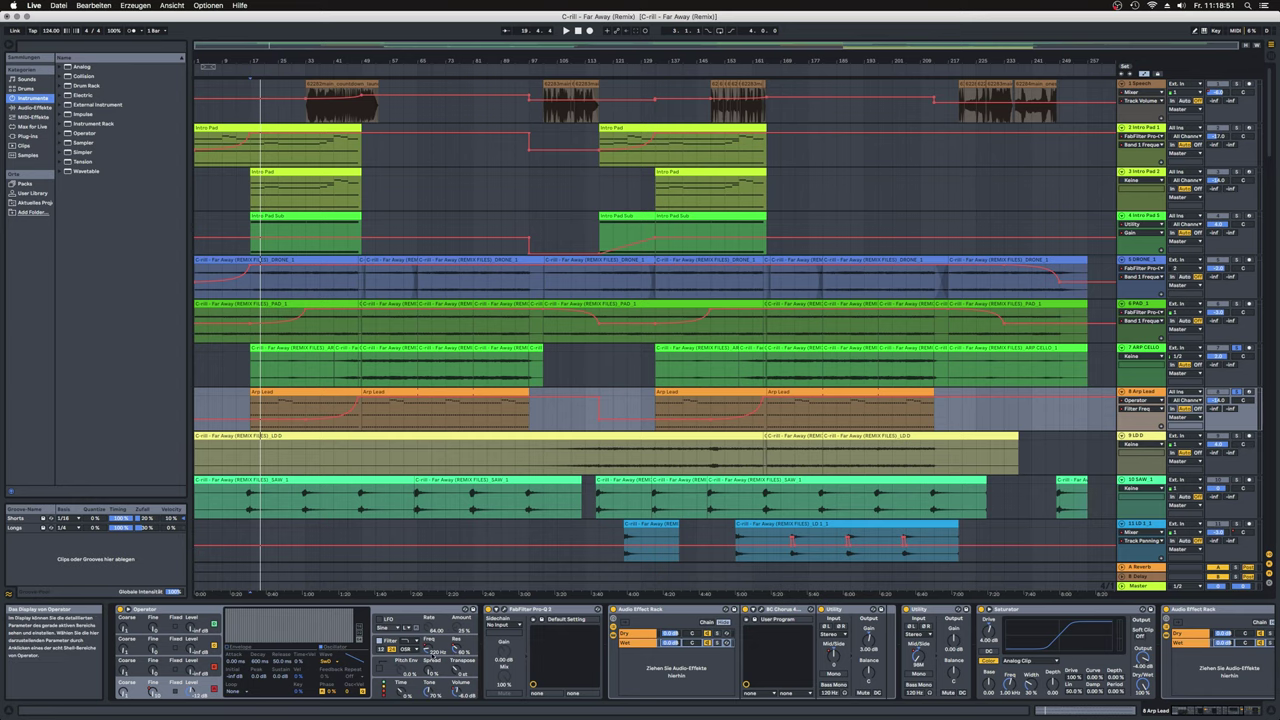
{"action": "left_click", "coordinate": [505, 610]}
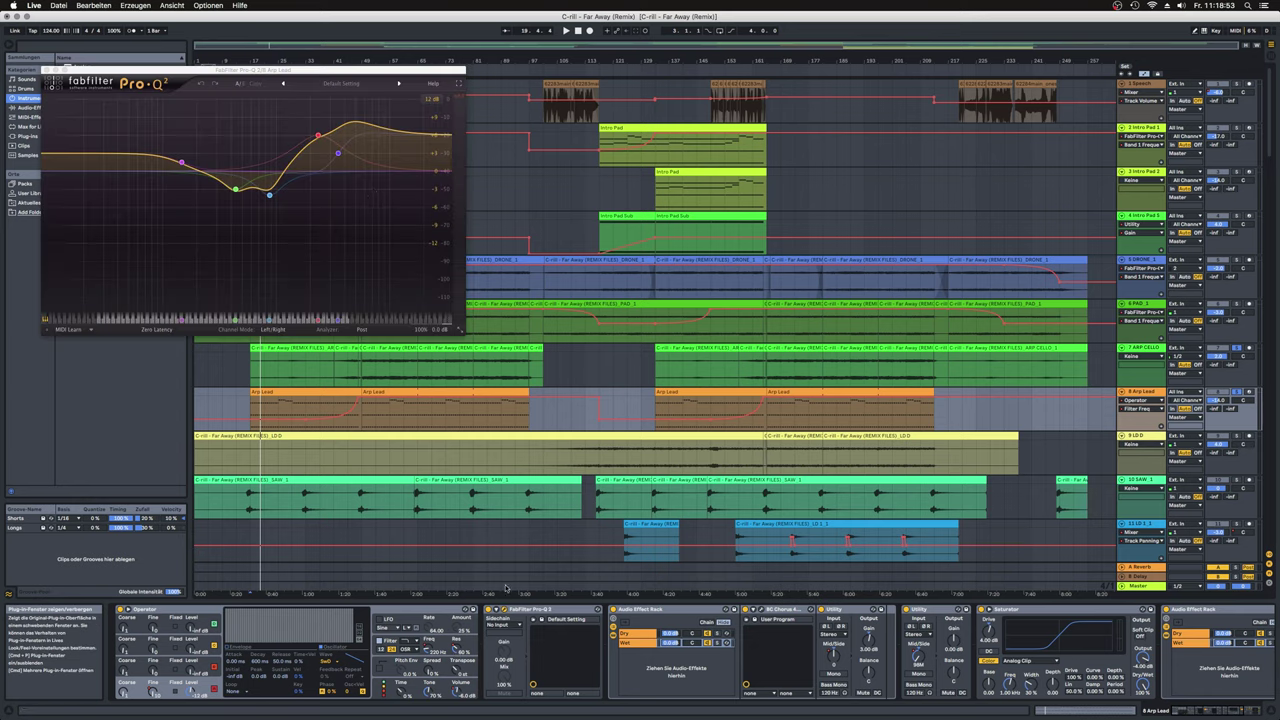
{"action": "left_click", "coordinate": [46, 70]}
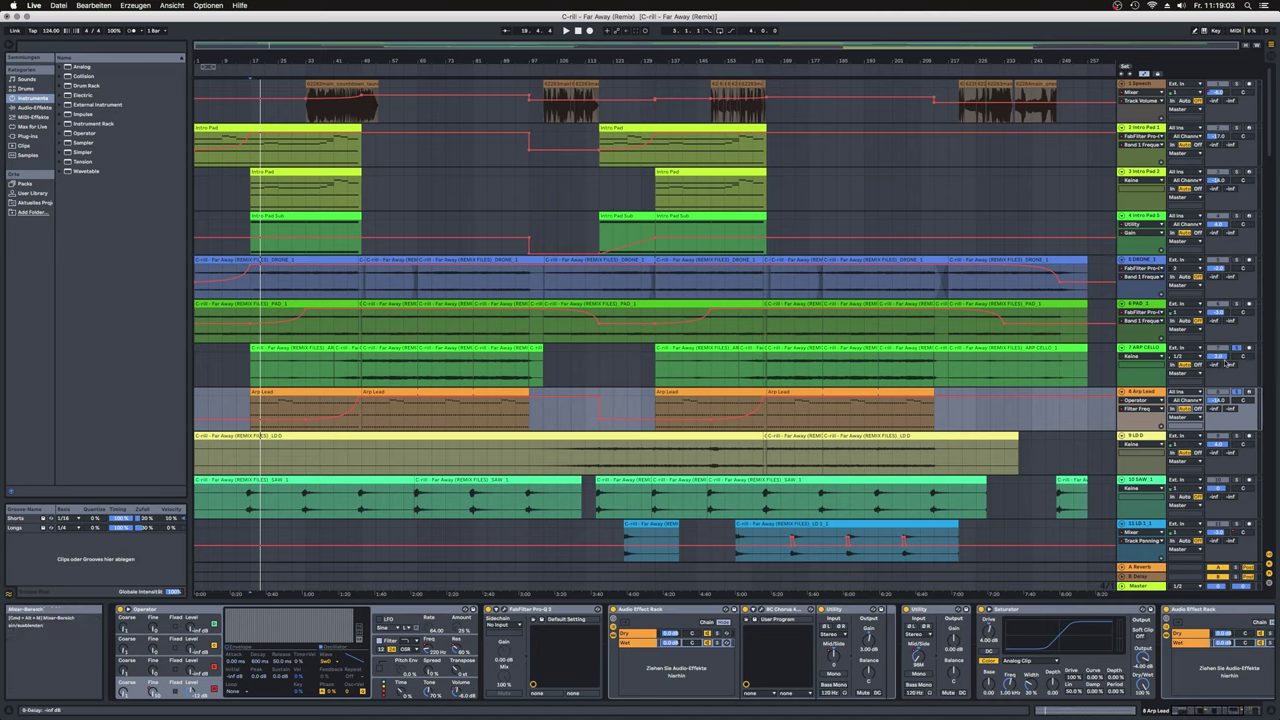
Step: Play the soloed ARP CELLO and Arp Lead together and stop back at bar 17
{"action": "key", "text": "space"}
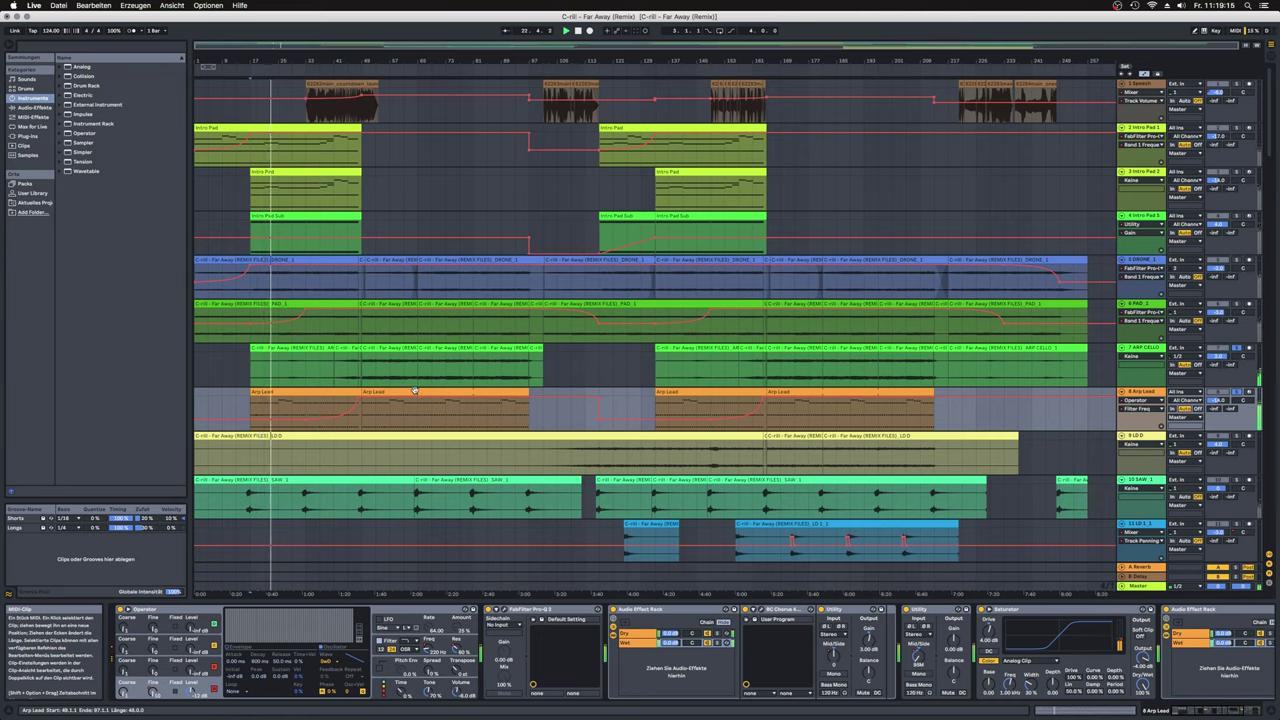
{"action": "left_click", "coordinate": [249, 410]}
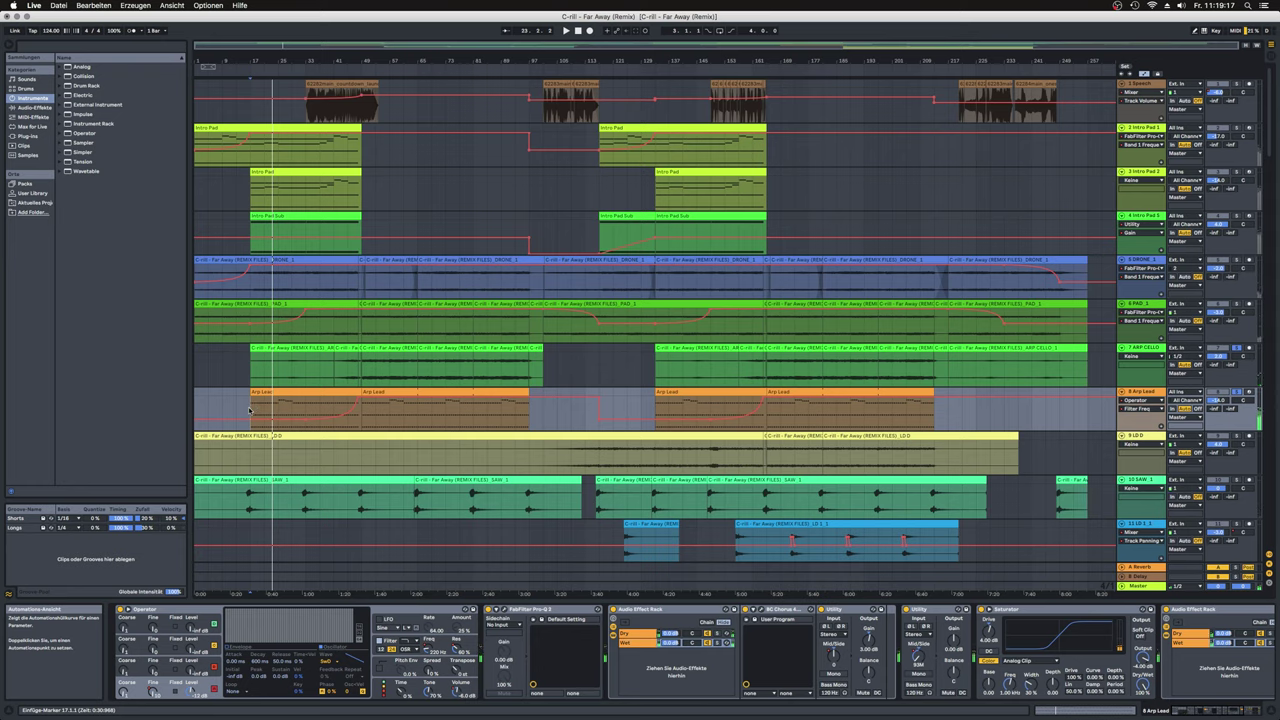
{"action": "key", "text": "space"}
Step: Solo tracks 2 to 8, from Intro Pad 1 to Arp Lead, and play them together from bar 17
{"action": "scroll", "coordinate": [249, 410], "scroll_direction": "up", "scroll_amount": 10}
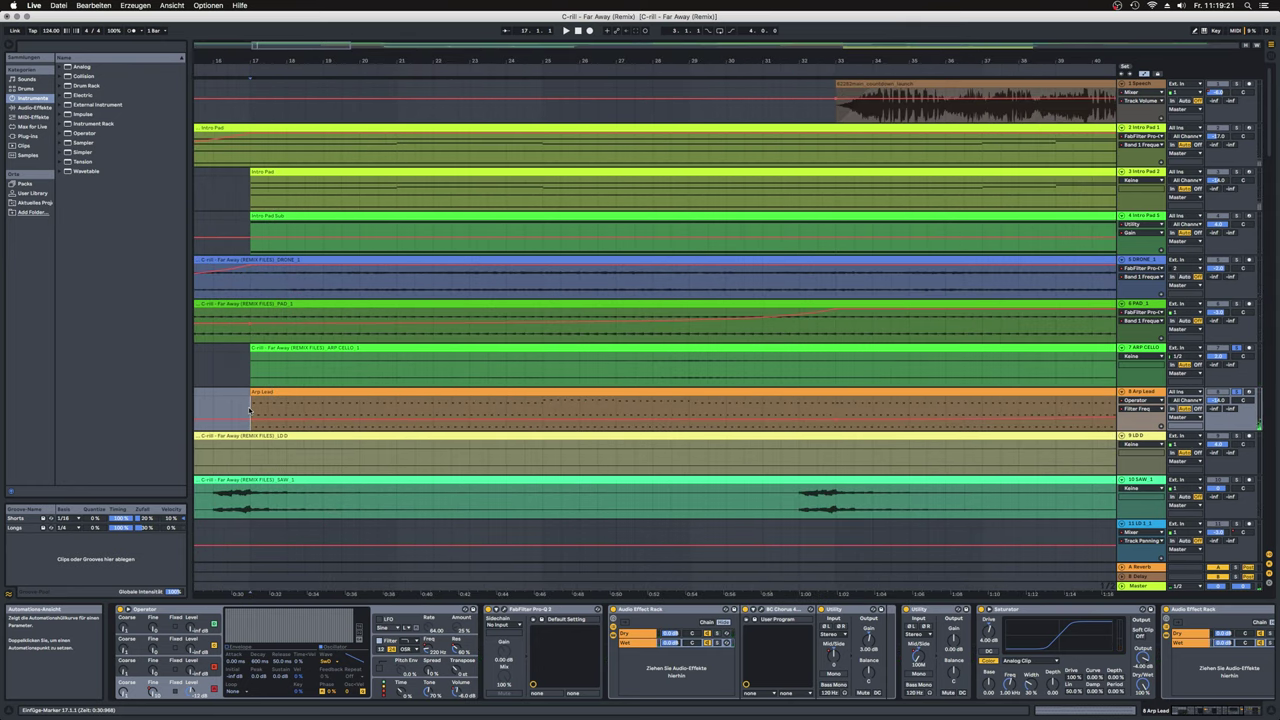
{"action": "scroll", "coordinate": [257, 365], "scroll_direction": "down", "scroll_amount": 10}
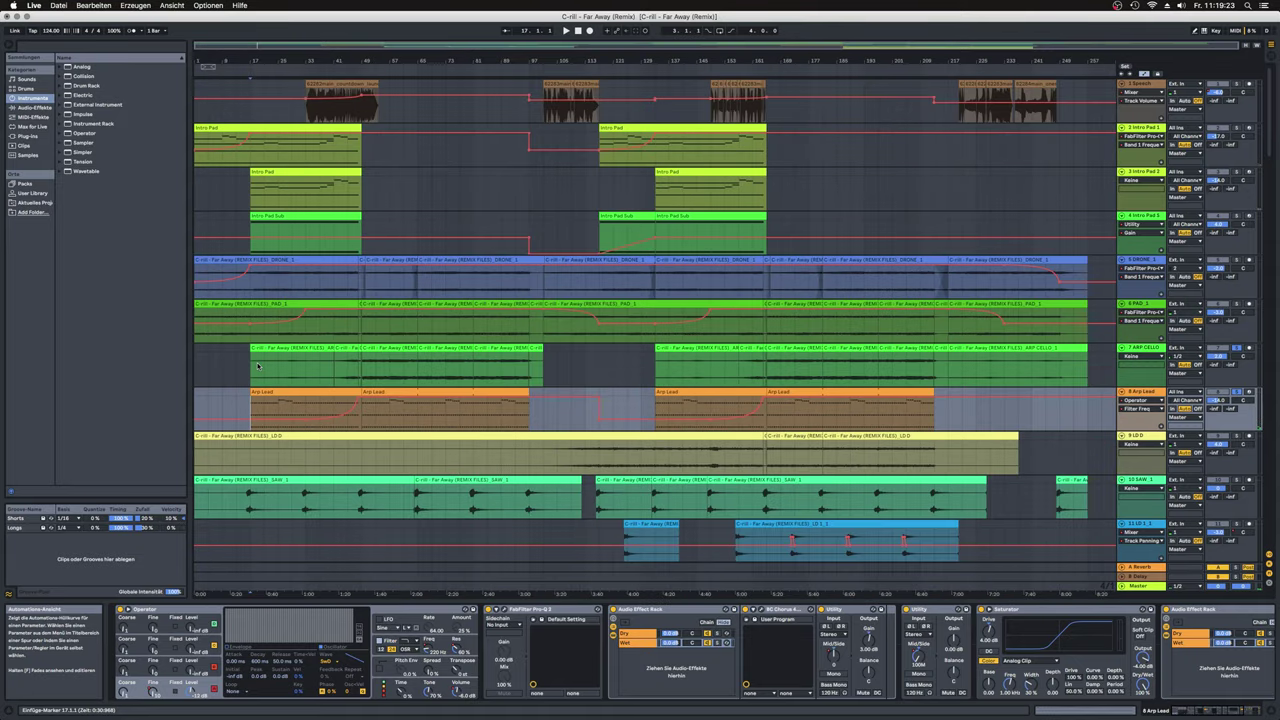
{"action": "scroll", "coordinate": [257, 365], "scroll_direction": "down", "scroll_amount": 5}
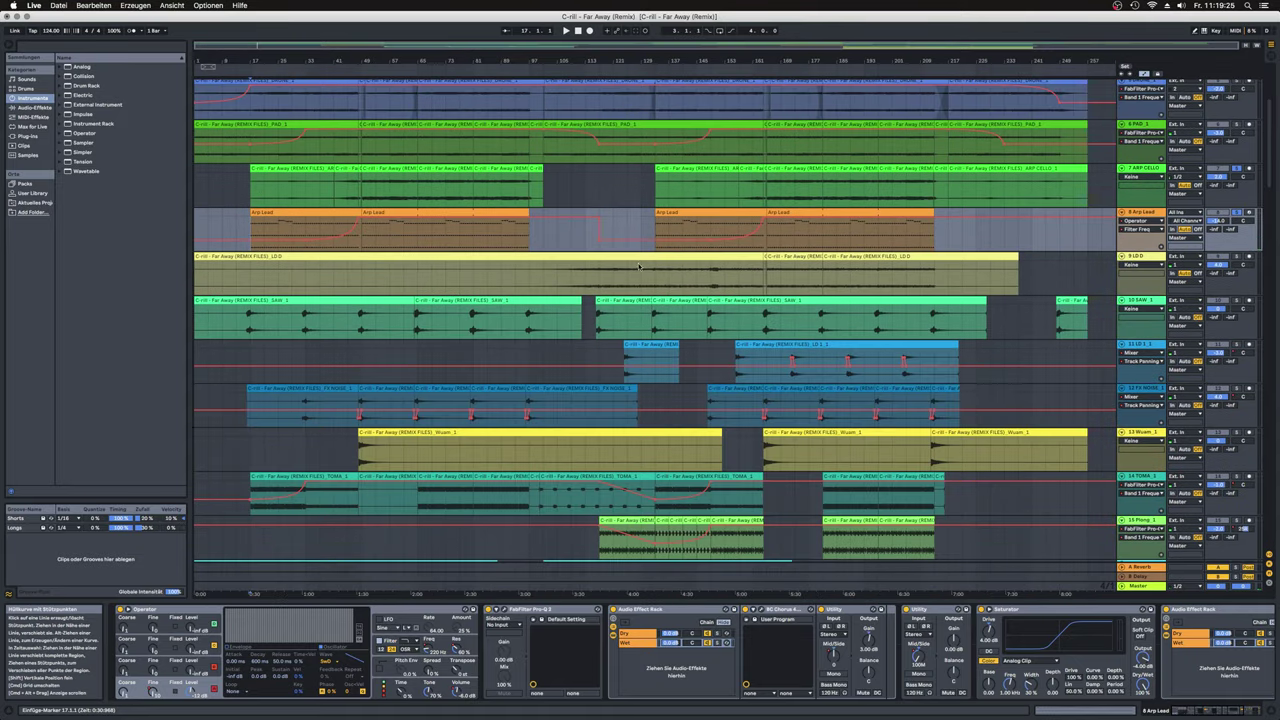
{"action": "scroll", "coordinate": [825, 328], "scroll_direction": "down", "scroll_amount": 6}
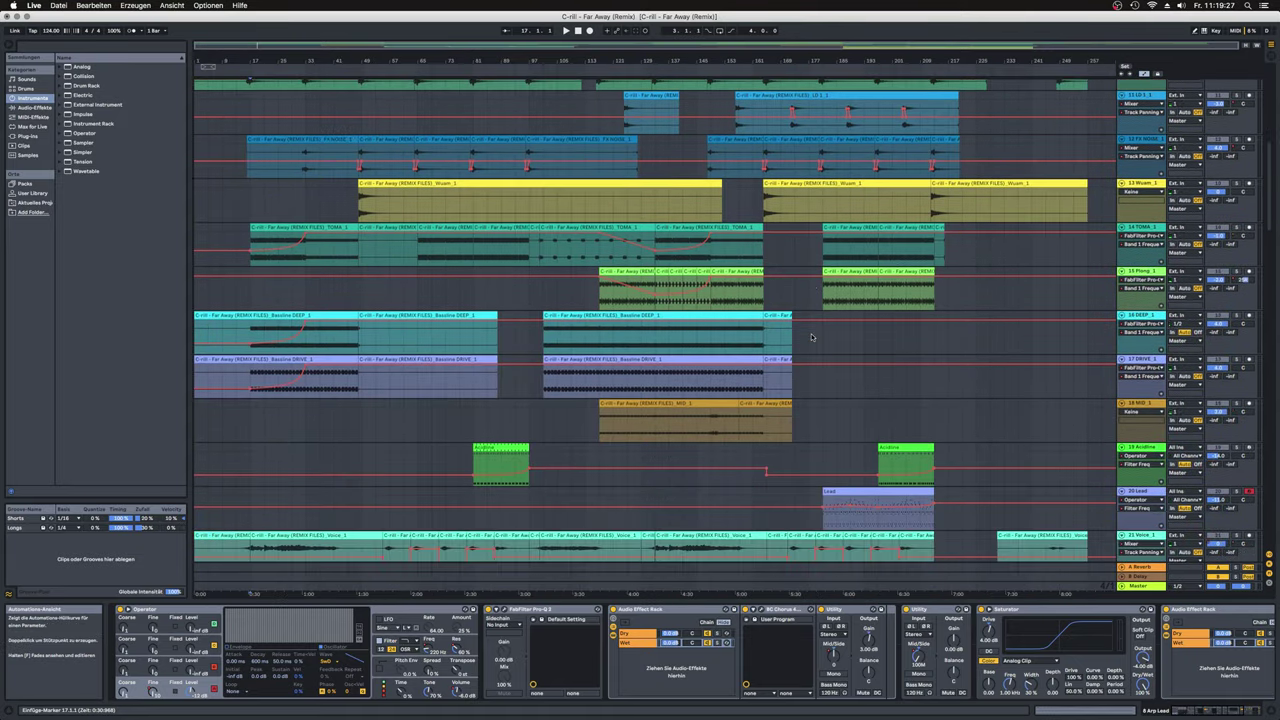
{"action": "scroll", "coordinate": [1159, 174], "scroll_direction": "up", "scroll_amount": 10}
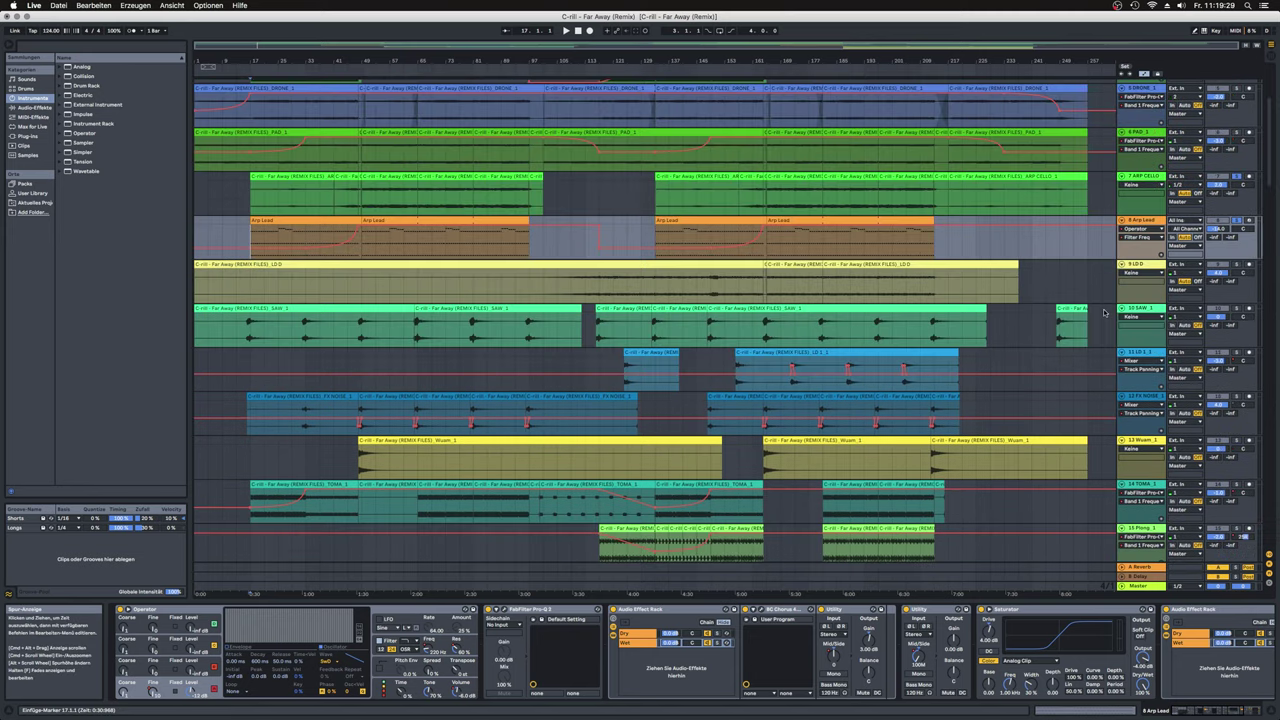
{"action": "left_click", "coordinate": [1225, 132]}
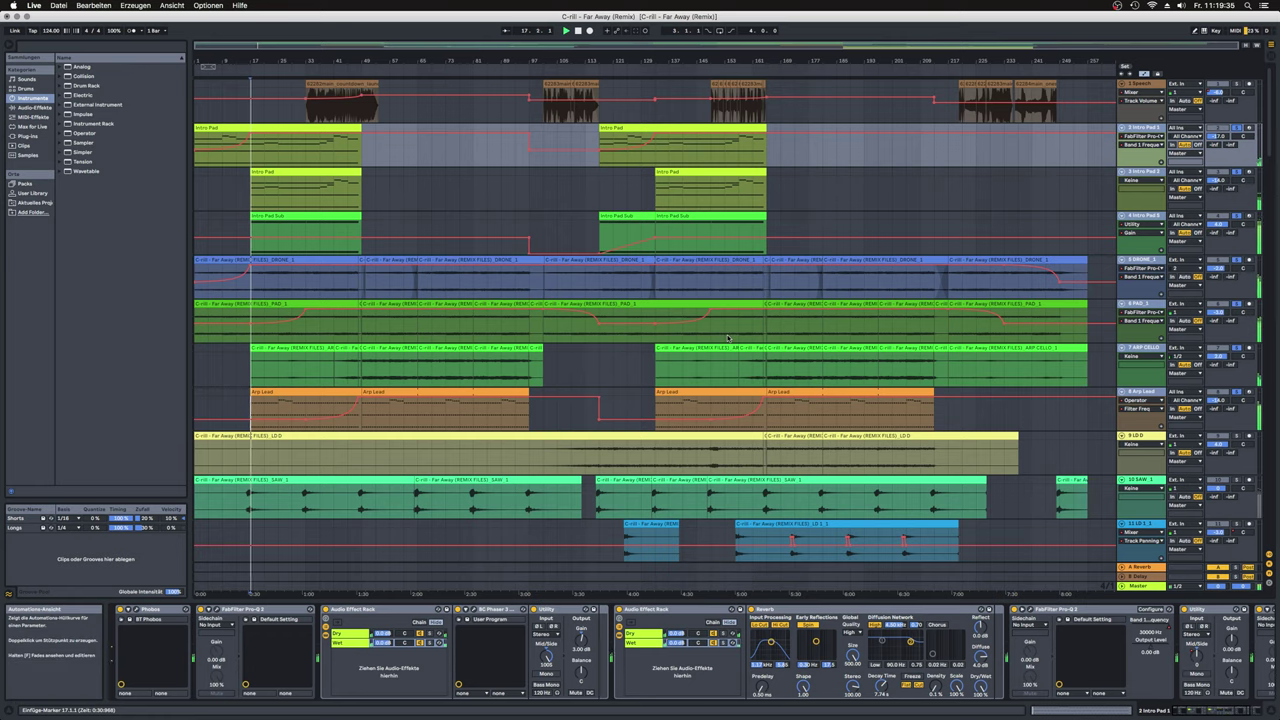
Step: Solo the TOMA_1, DEEP_1 and DRIVE_1 tracks and play them from bar 17
{"action": "scroll", "coordinate": [730, 350], "scroll_direction": "down", "scroll_amount": 10}
{"action": "scroll", "coordinate": [736, 383], "scroll_direction": "down", "scroll_amount": 2}
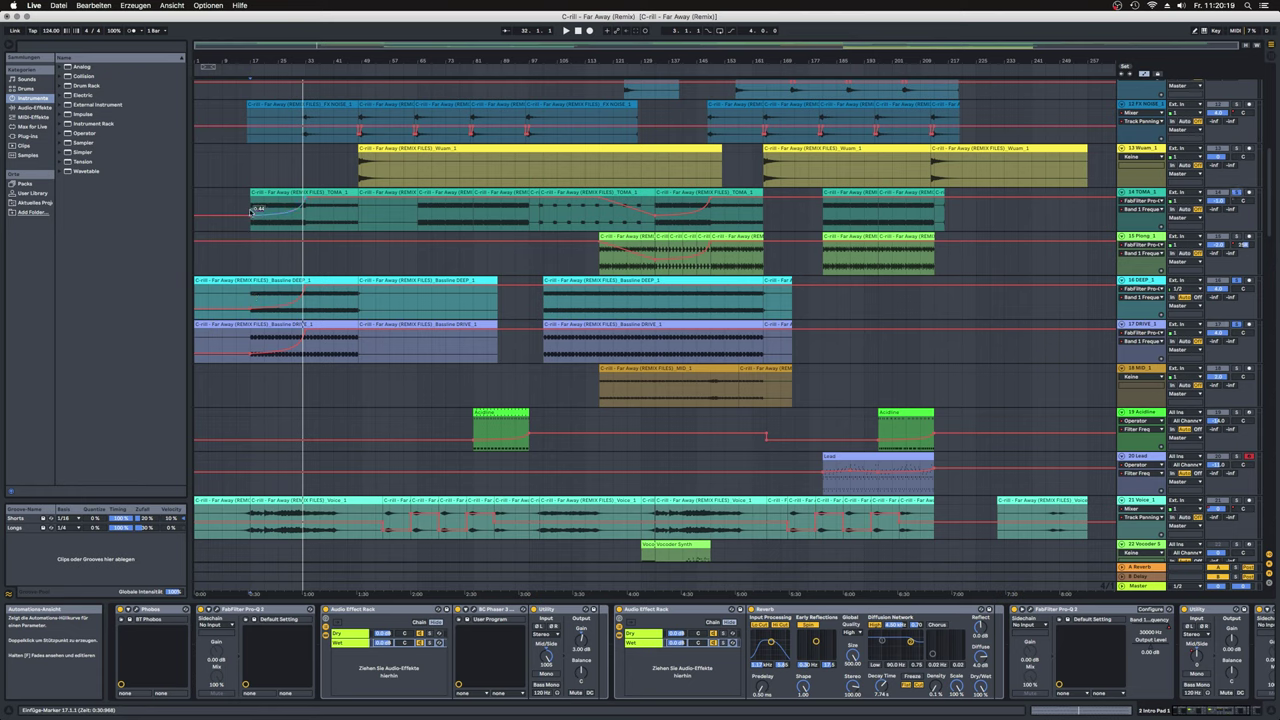
{"action": "left_click", "coordinate": [252, 294]}
{"action": "left_click", "coordinate": [252, 294]}
{"action": "key", "text": "space"}
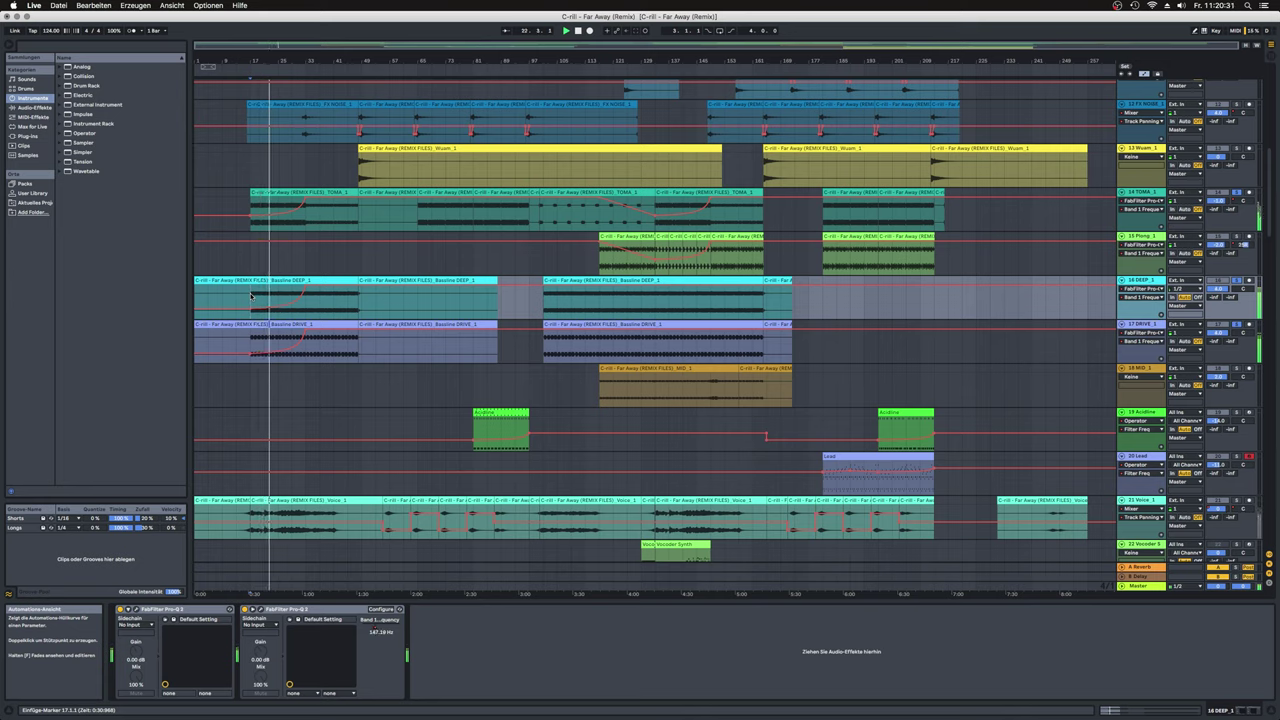
{"action": "scroll", "coordinate": [405, 414], "scroll_direction": "down", "scroll_amount": 1}
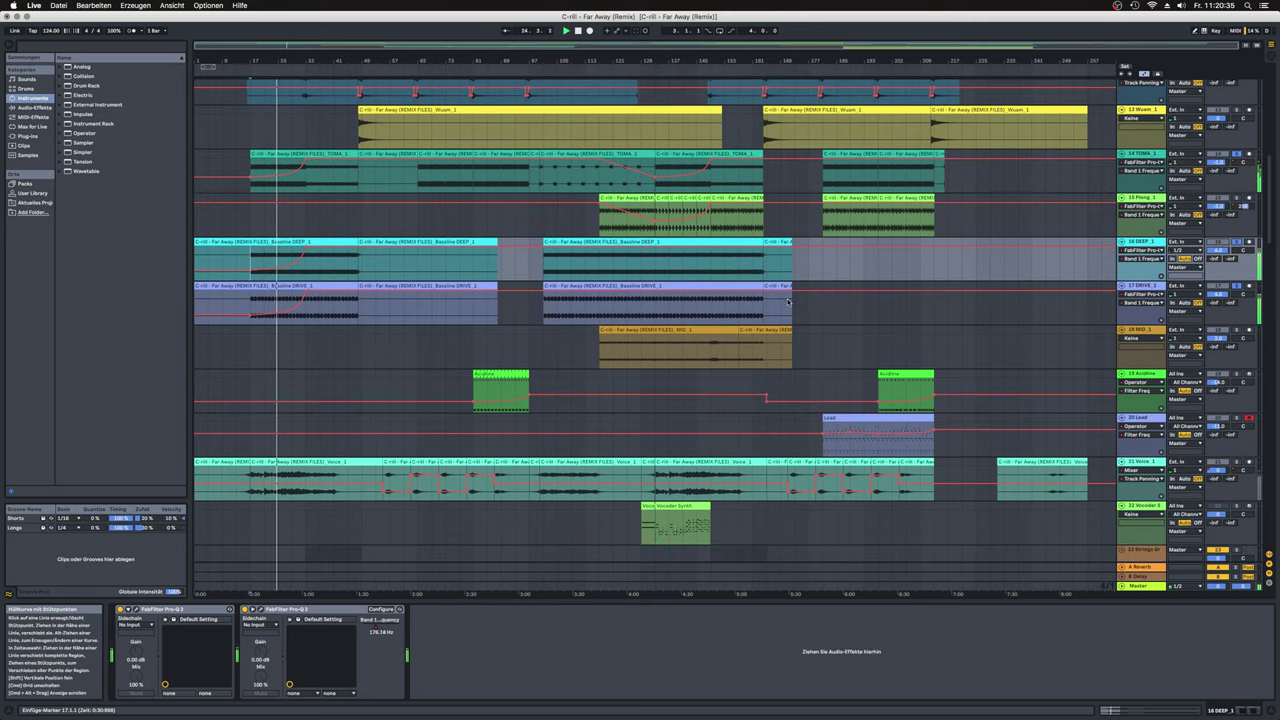
Step: Solo tracks 2 to 8, Intro Pad 1 through Arp Lead, alongside TOMA_1, DEEP_1 and DRIVE_1 and play them from bar 17
{"action": "scroll", "coordinate": [795, 309], "scroll_direction": "up", "scroll_amount": 12}
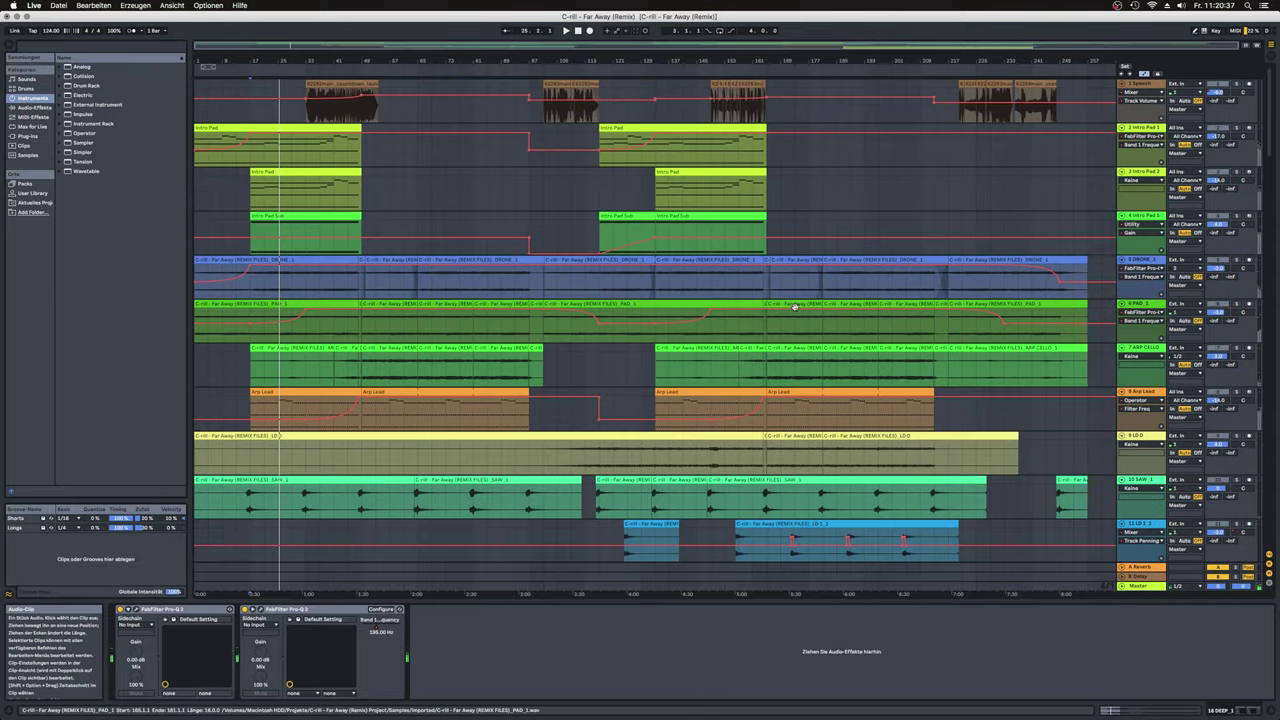
{"action": "left_click", "coordinate": [1187, 126]}
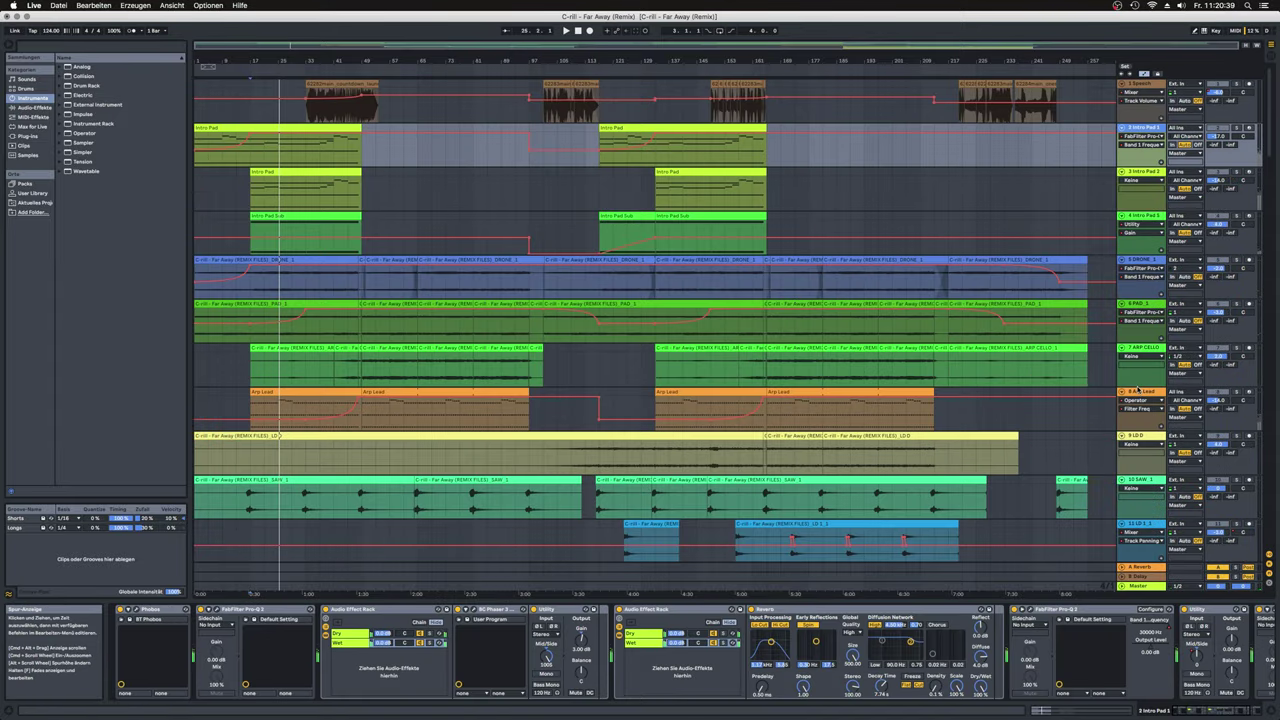
{"action": "left_click", "coordinate": [1236, 396]}
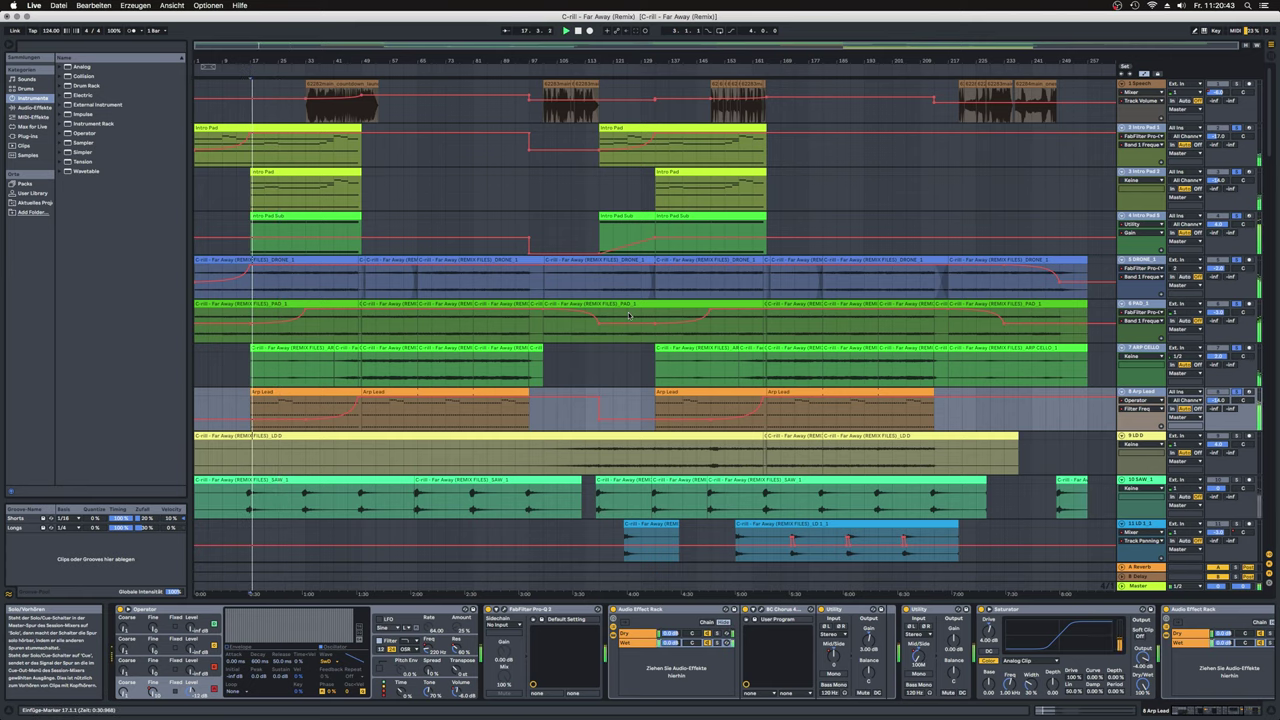
{"action": "scroll", "coordinate": [629, 316], "scroll_direction": "down", "scroll_amount": 5}
{"action": "scroll", "coordinate": [628, 315], "scroll_direction": "down", "scroll_amount": 10}
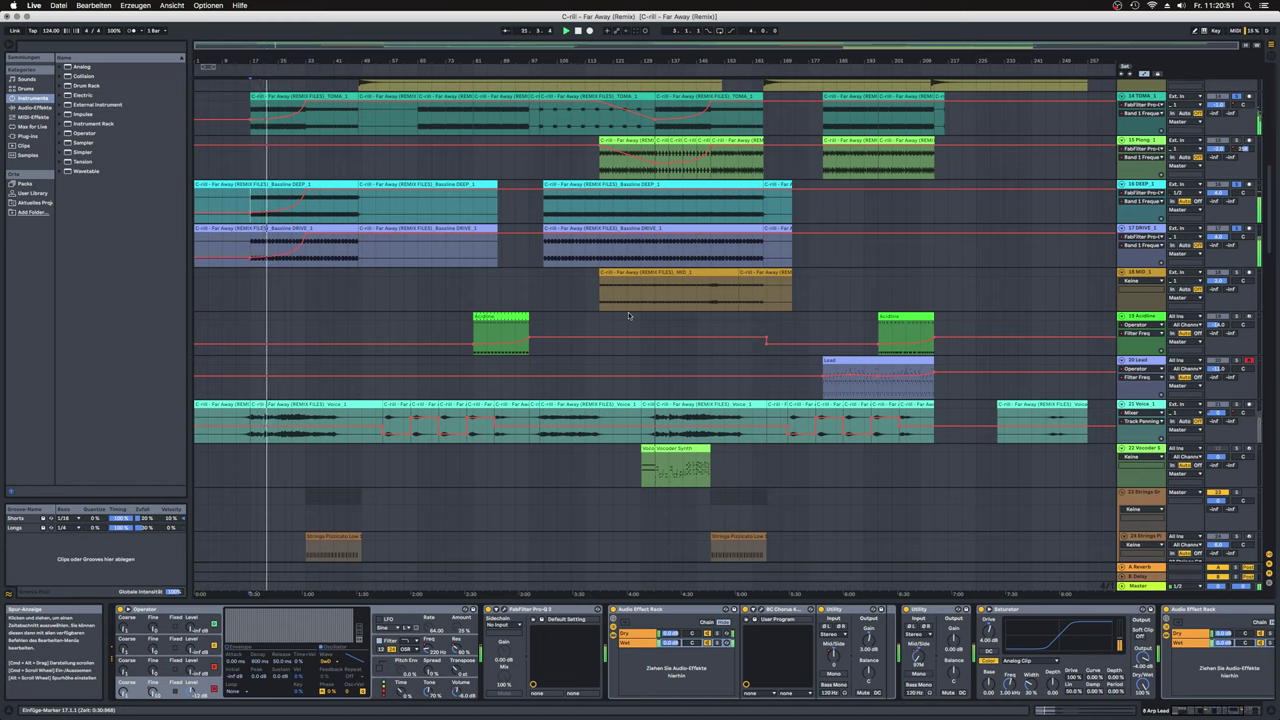
{"action": "scroll", "coordinate": [628, 312], "scroll_direction": "down", "scroll_amount": 5}
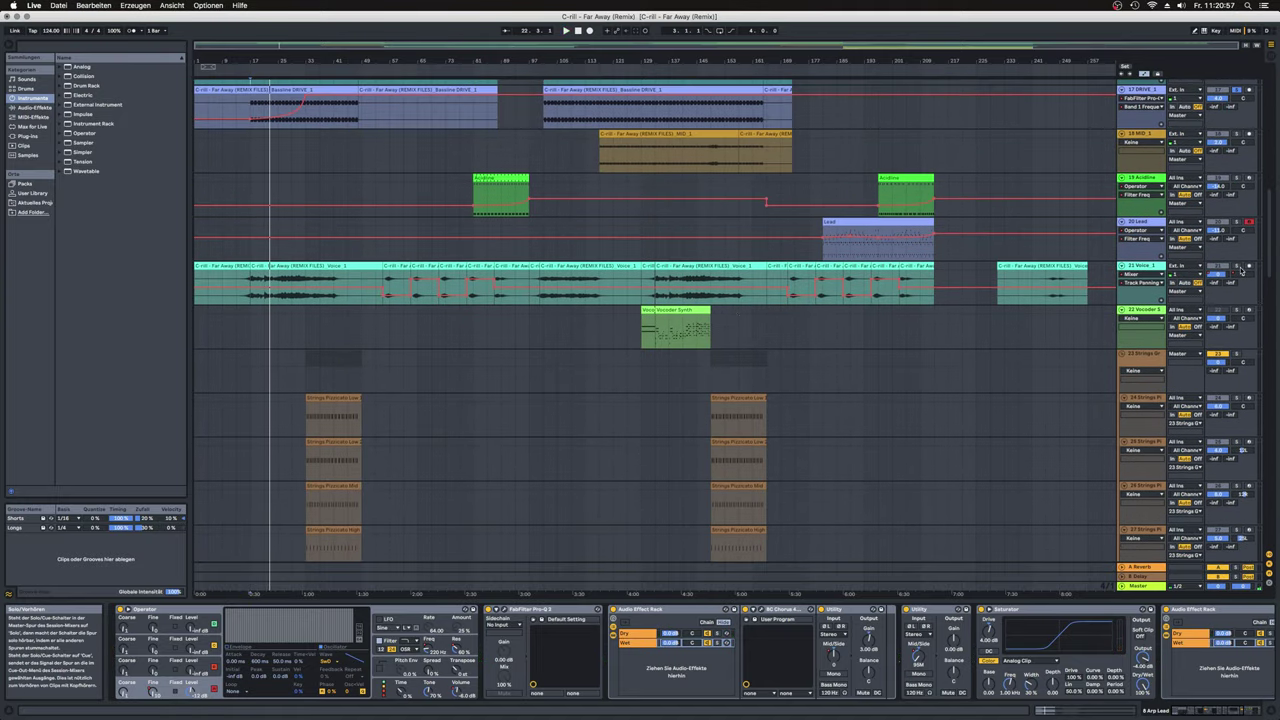
Step: Solo only the Voice_1 track and play it from bar 17
{"action": "left_click", "coordinate": [1160, 272]}
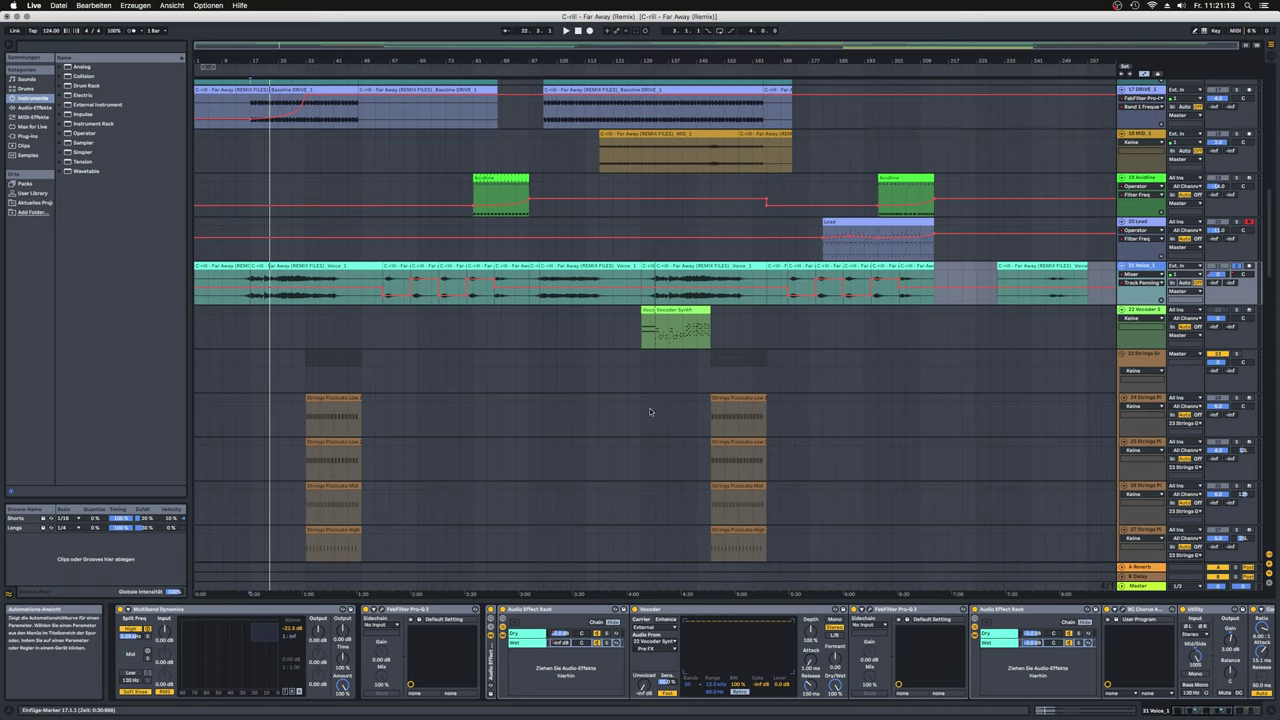
{"action": "key", "text": "space"}
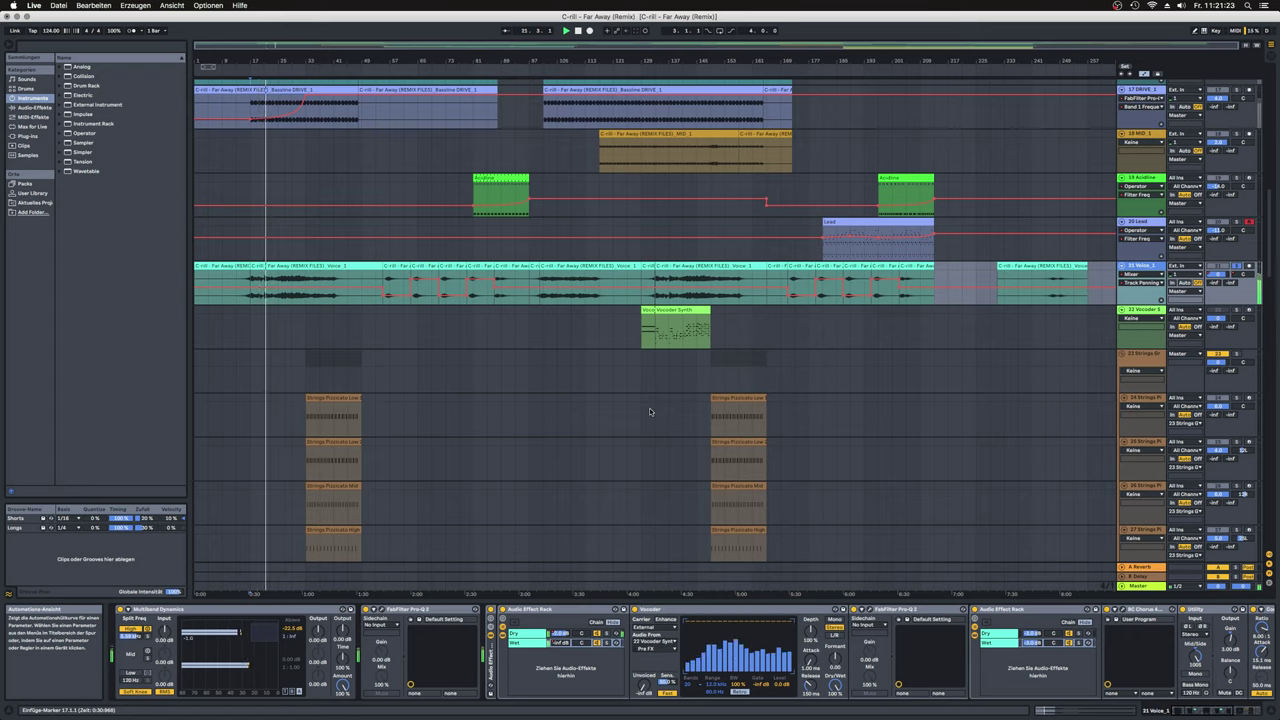
{"action": "key", "text": "space"}
Step: Play Voice_1 from bar 21 to compare it with Multiband Dynamics active and bypassed, leaving the device switched on
{"action": "left_click", "coordinate": [263, 278]}
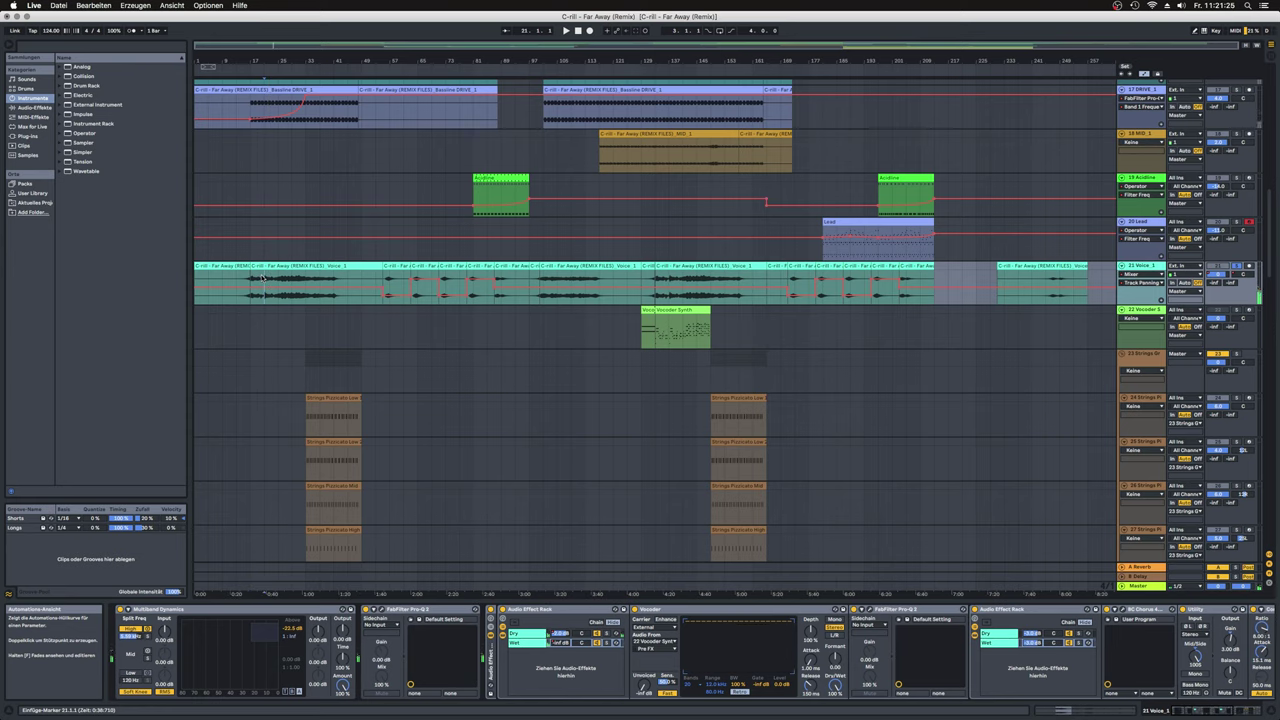
{"action": "scroll", "coordinate": [263, 278], "scroll_direction": "up", "scroll_amount": 5}
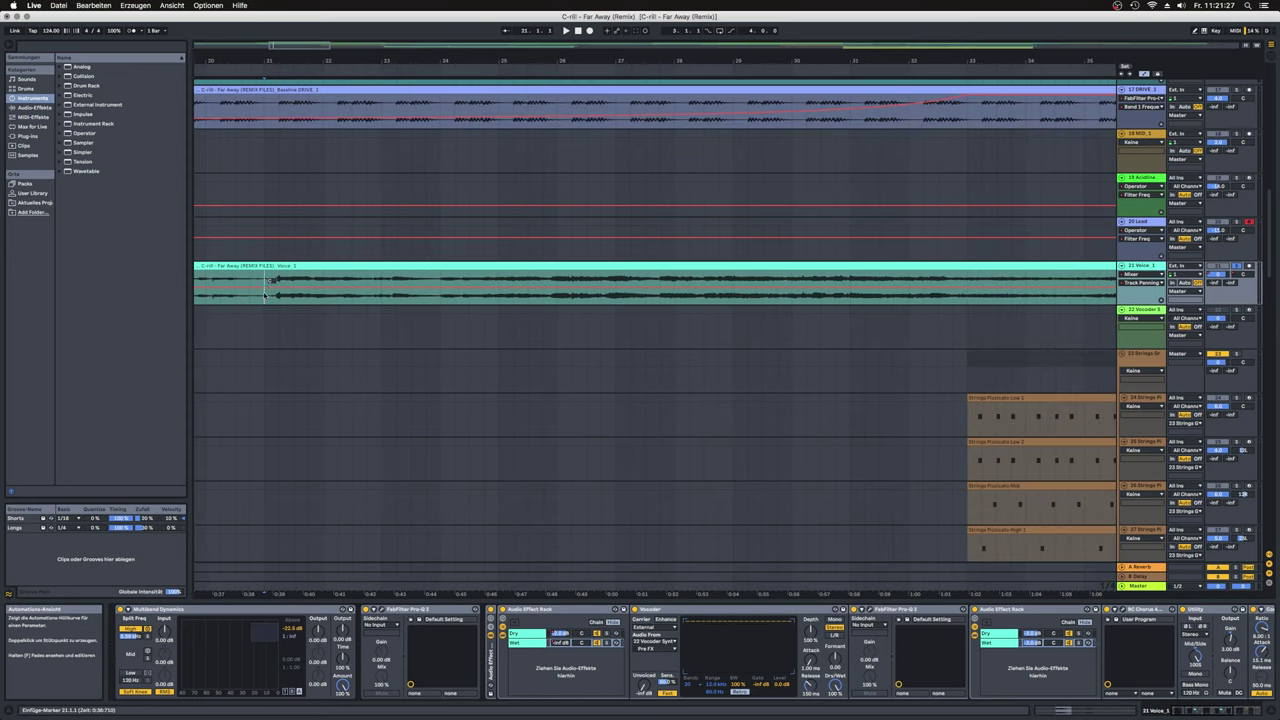
{"action": "key", "text": "space"}
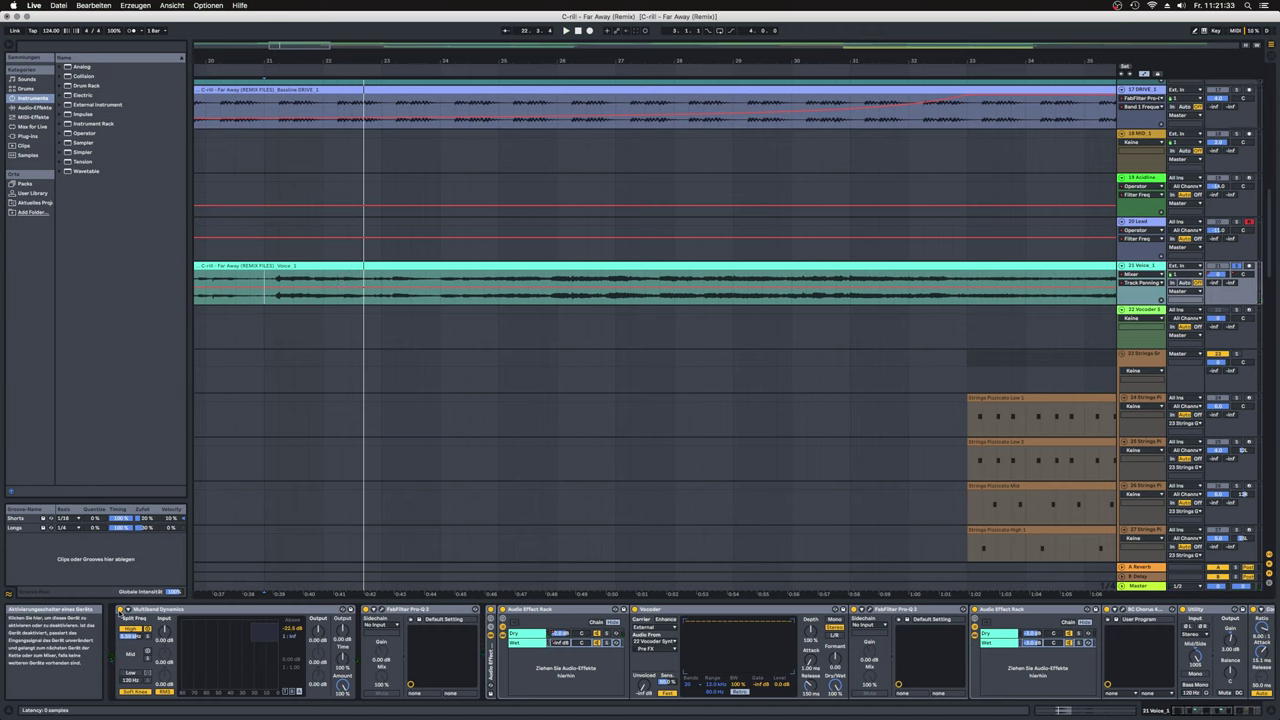
{"action": "left_click", "coordinate": [121, 609]}
{"action": "key", "text": "space"}
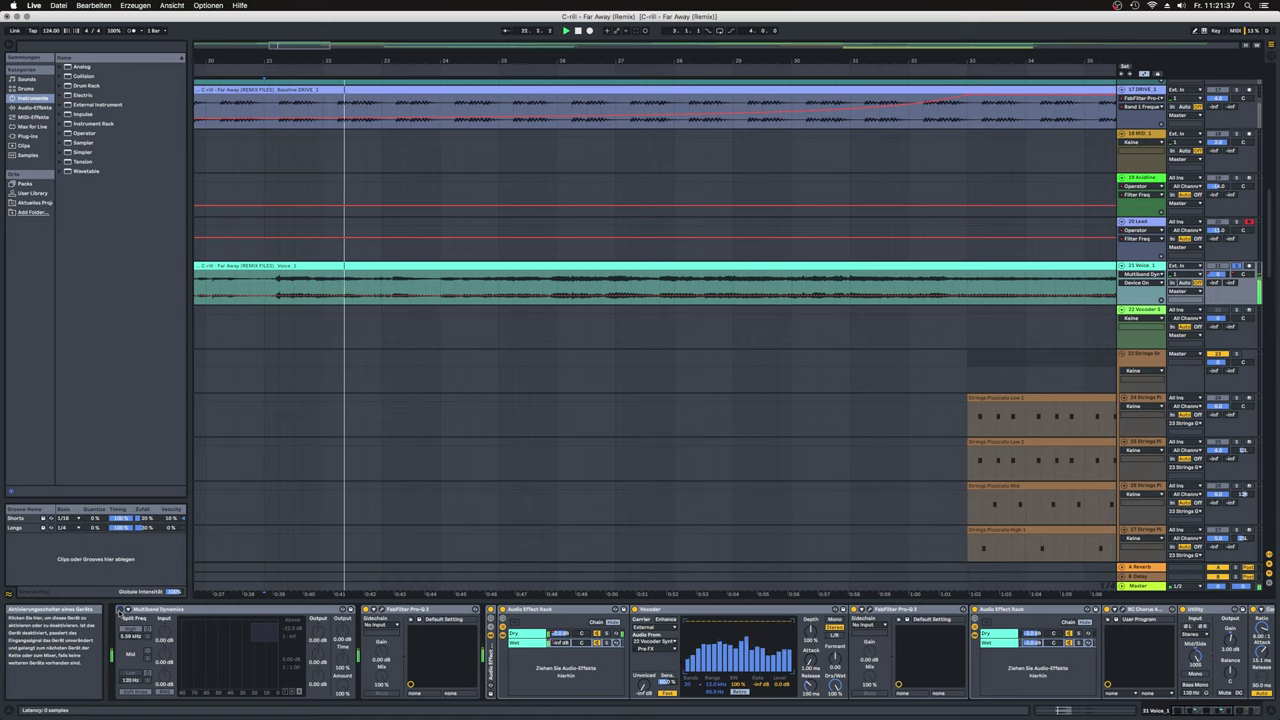
{"action": "left_click", "coordinate": [121, 609]}
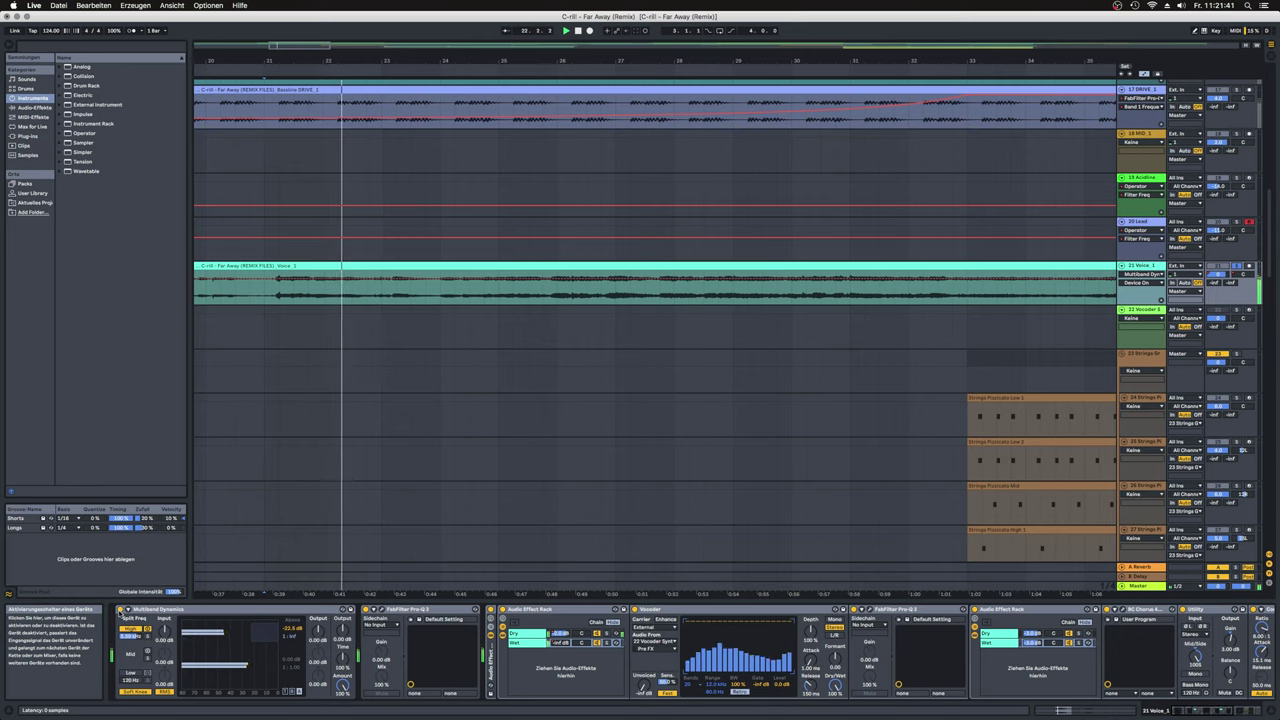
{"action": "key", "text": "space"}
Step: Display the Chain Volume automation across the whole Voice_1 track
{"action": "key", "text": "minus"}
{"action": "key", "text": "minus"}
{"action": "key", "text": "minus"}
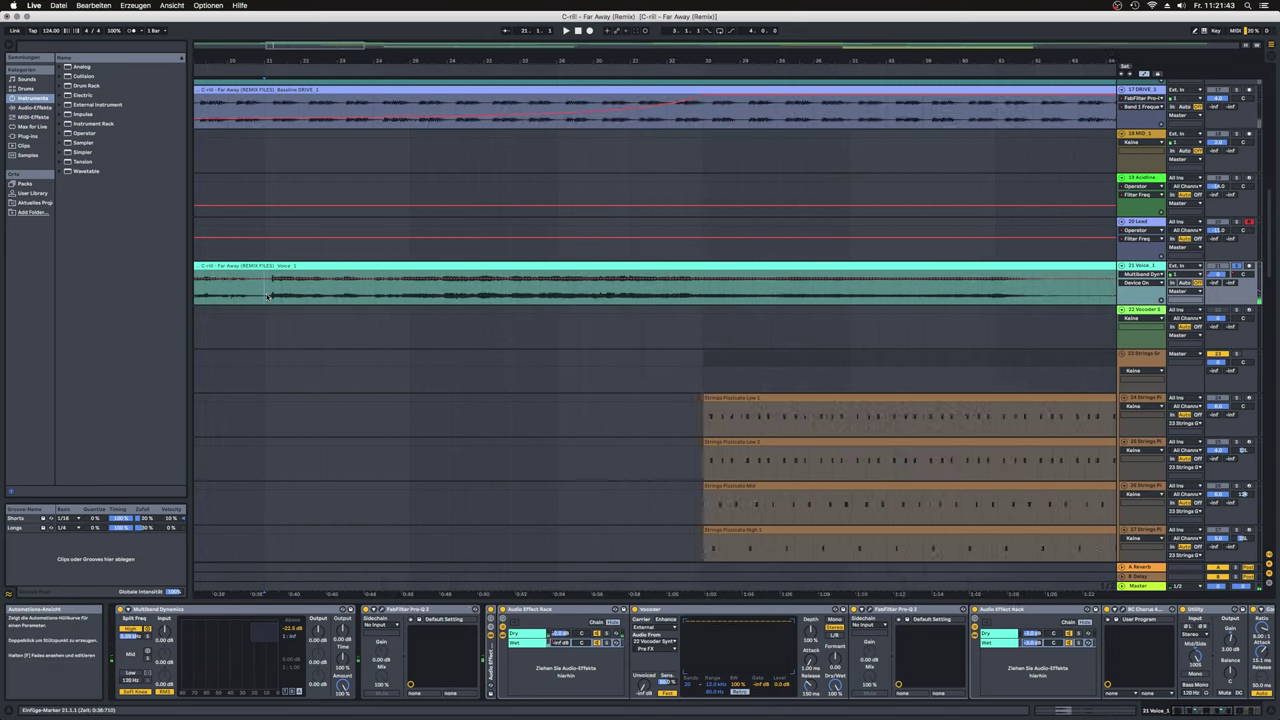
{"action": "key", "text": "minus"}
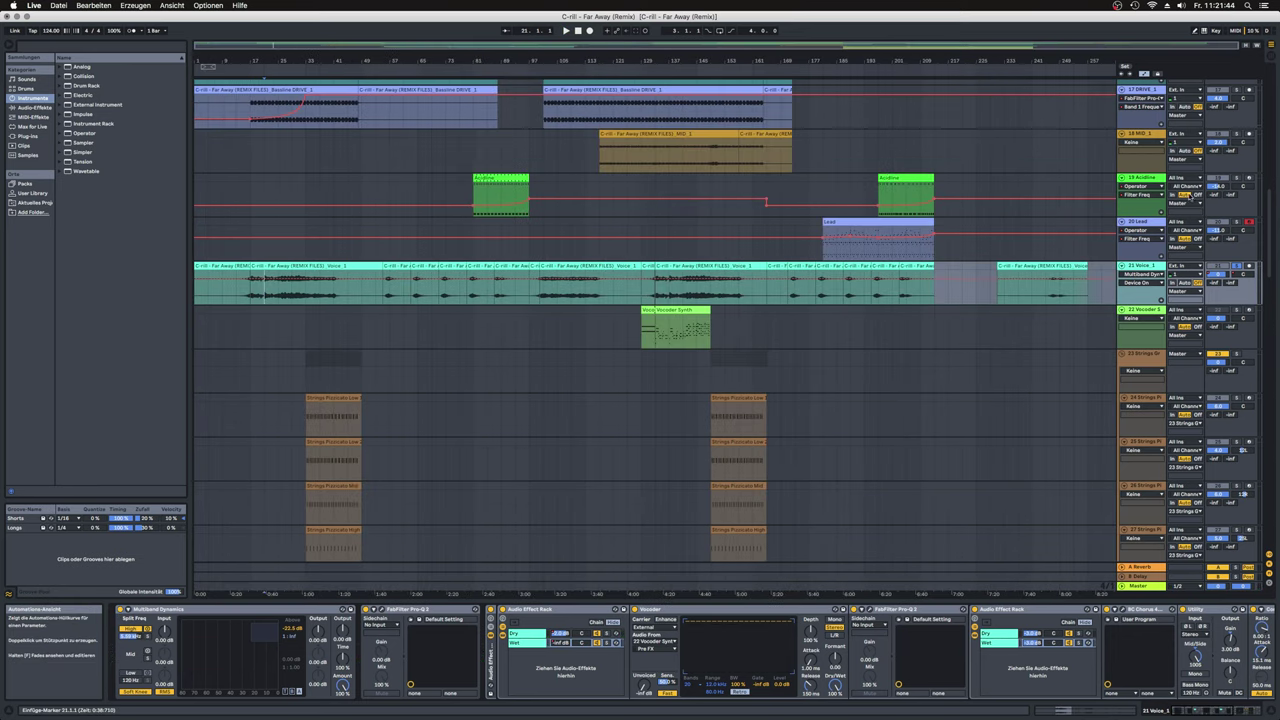
{"action": "left_click", "coordinate": [1143, 273]}
{"action": "left_click", "coordinate": [1145, 320]}
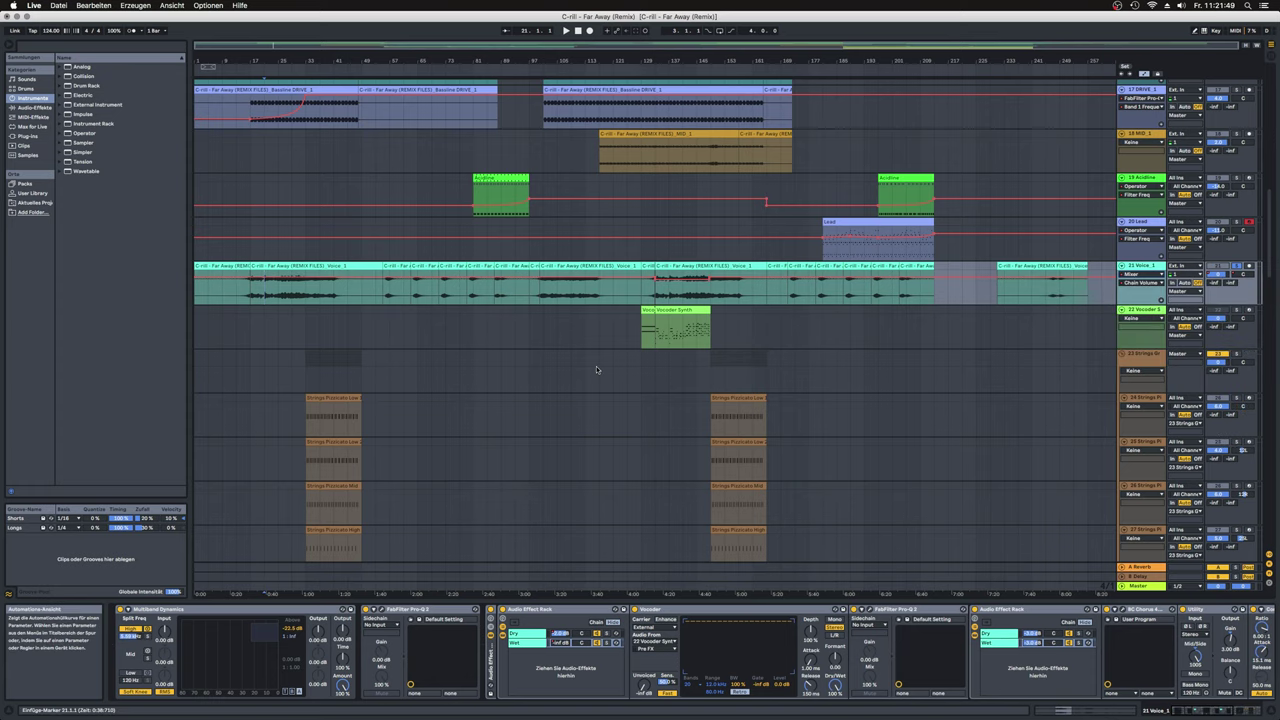
Step: Set the playback start to bar 33, solo the Strings Group and play it from there
{"action": "scroll", "coordinate": [596, 369], "scroll_direction": "up", "scroll_amount": 15}
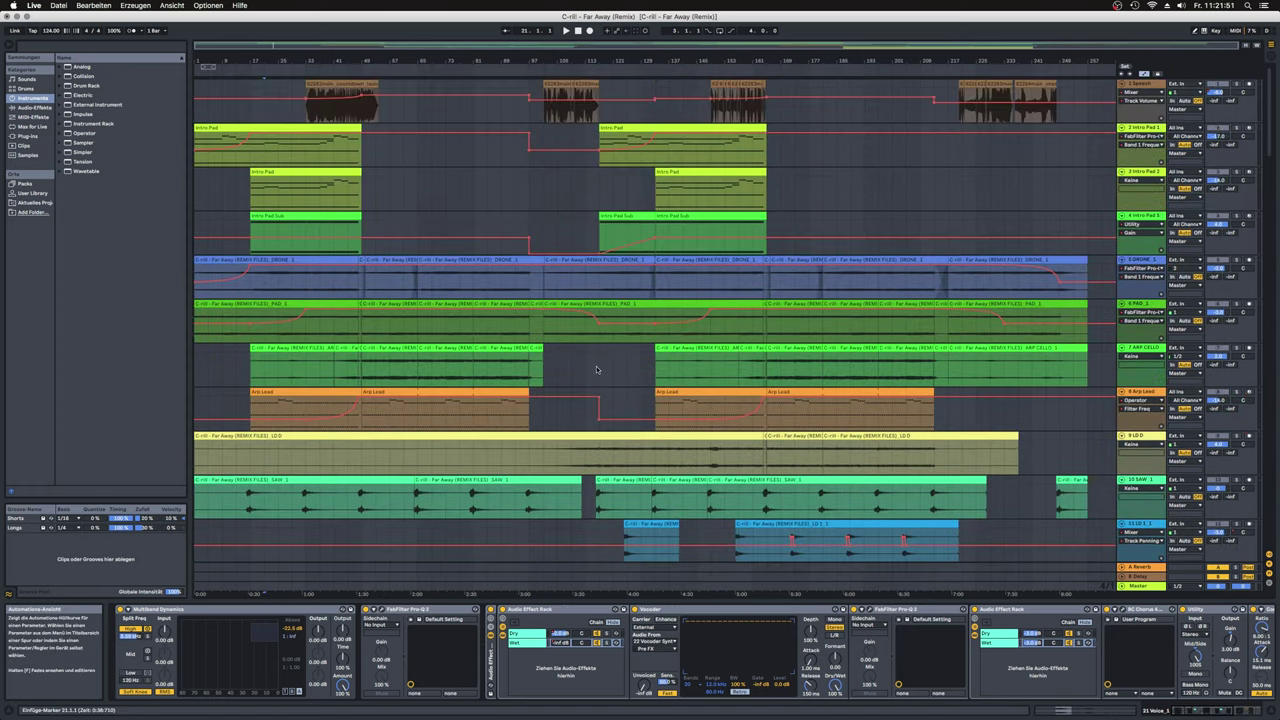
{"action": "left_click", "coordinate": [304, 105]}
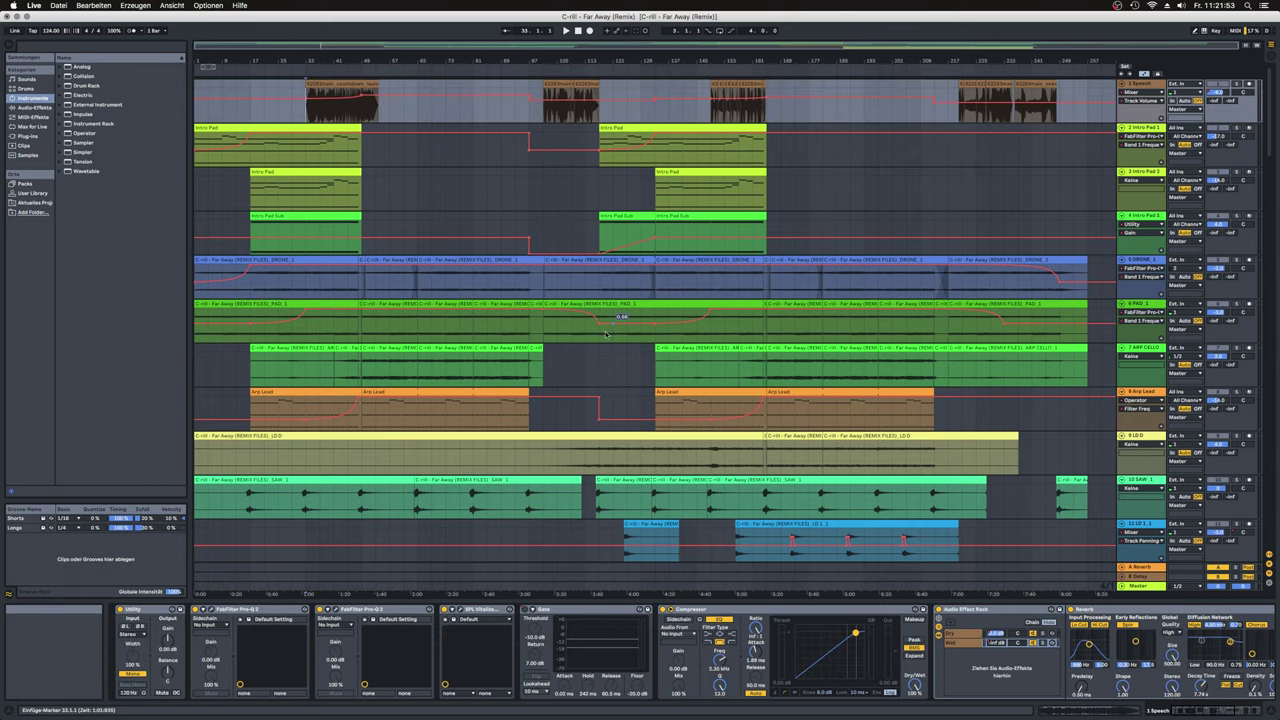
{"action": "scroll", "coordinate": [596, 344], "scroll_direction": "down", "scroll_amount": 15}
{"action": "scroll", "coordinate": [594, 344], "scroll_direction": "down", "scroll_amount": 10}
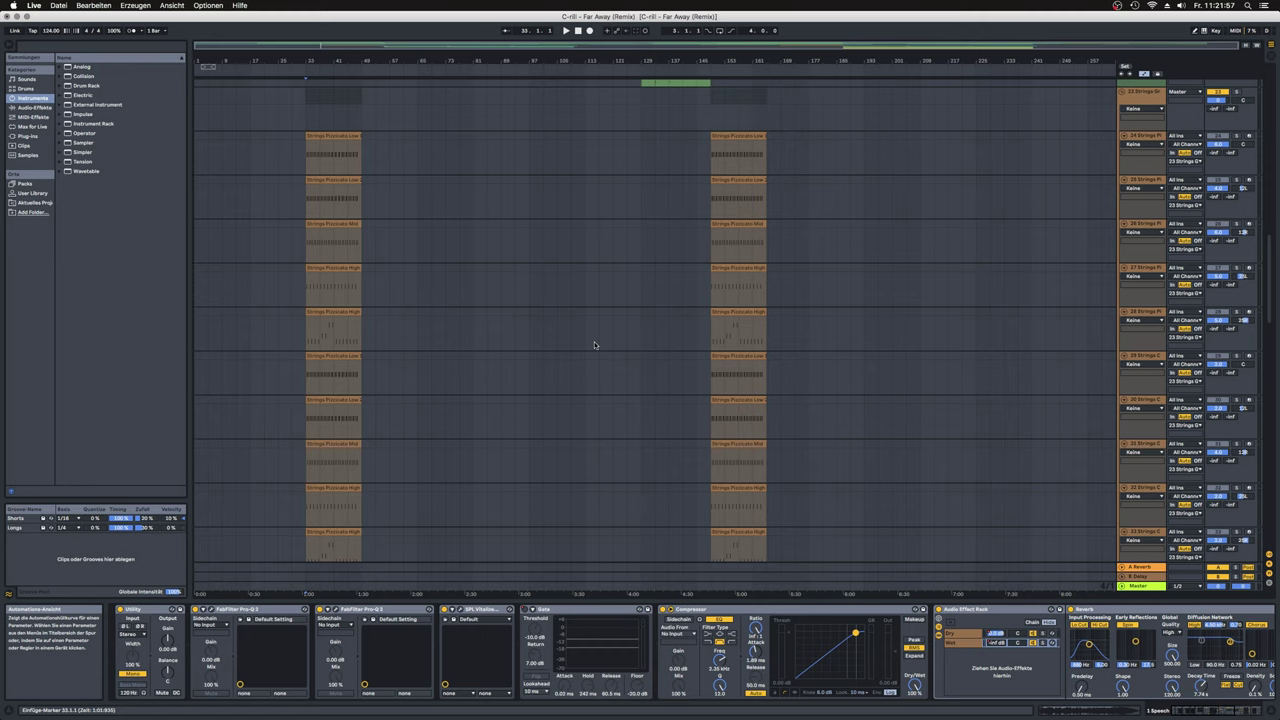
{"action": "scroll", "coordinate": [594, 345], "scroll_direction": "up", "scroll_amount": 3}
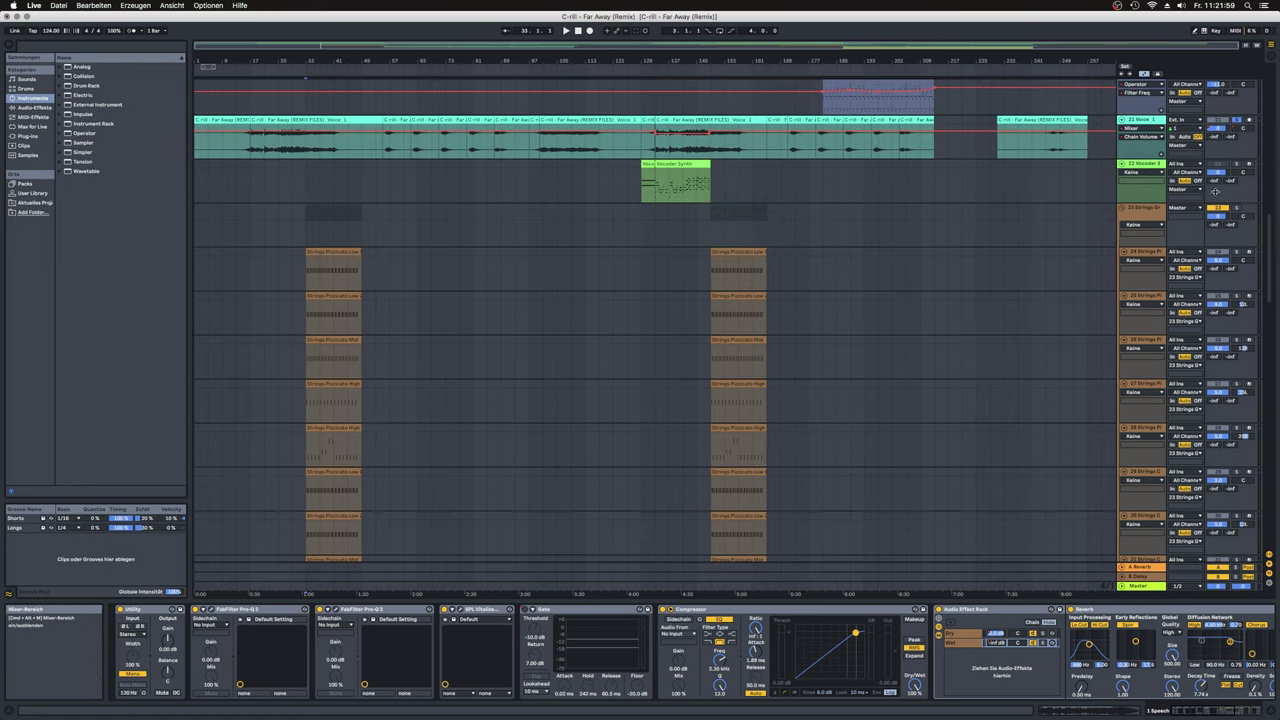
{"action": "left_click", "coordinate": [306, 233]}
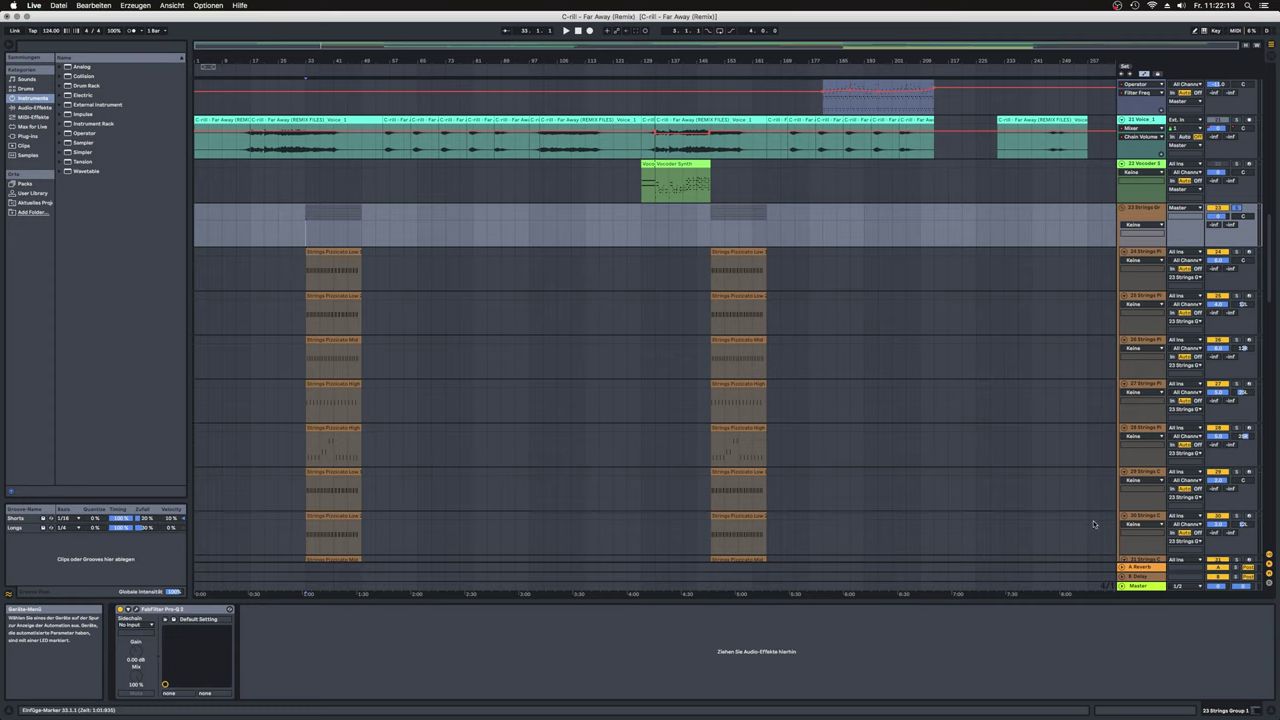
{"action": "key", "text": "space"}
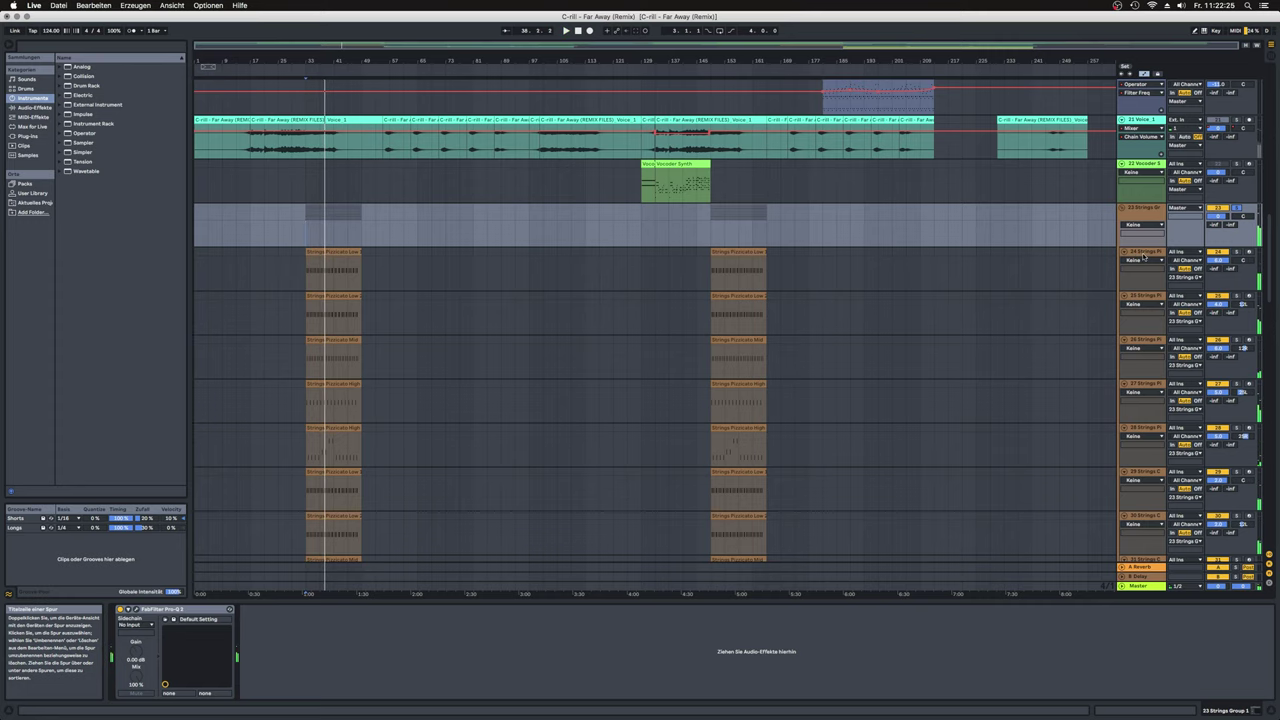
Step: Solo the five Strings Pizzicato tracks, 24 to 28, and play them from bar 33
{"action": "left_click", "coordinate": [1144, 257]}
{"action": "left_click", "coordinate": [1146, 428], "text": "shift"}
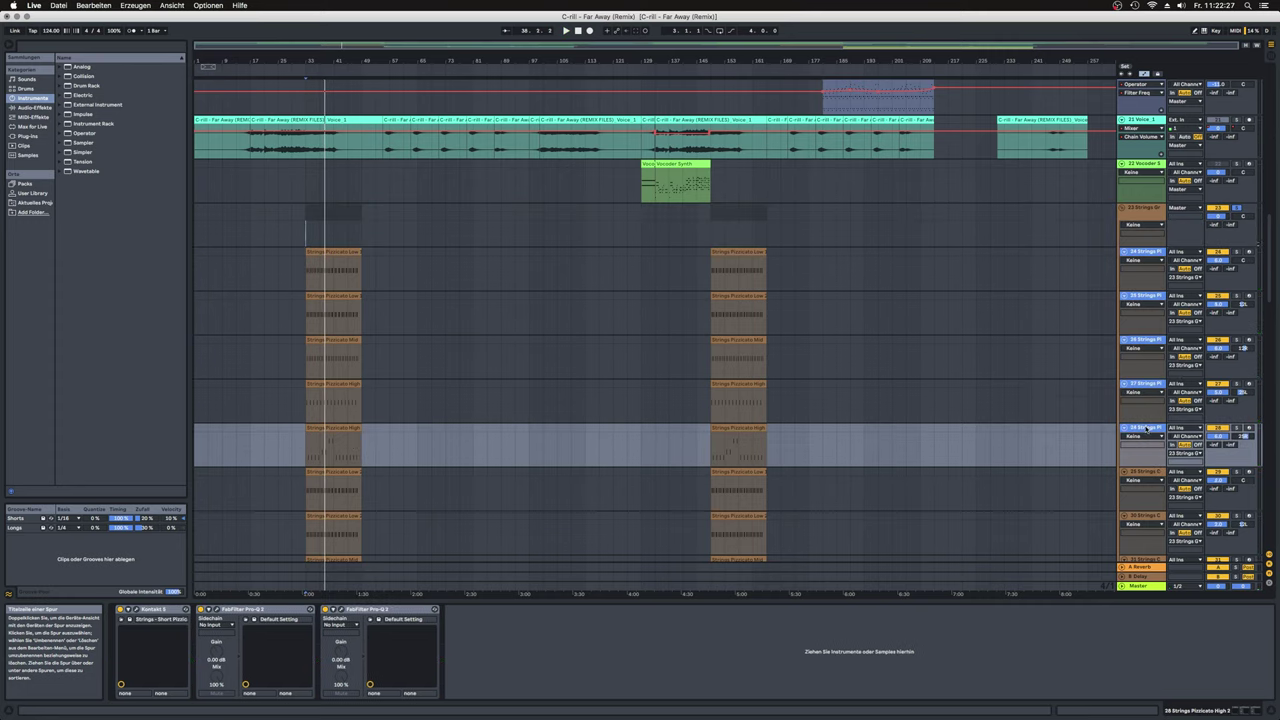
{"action": "left_click", "coordinate": [1237, 253]}
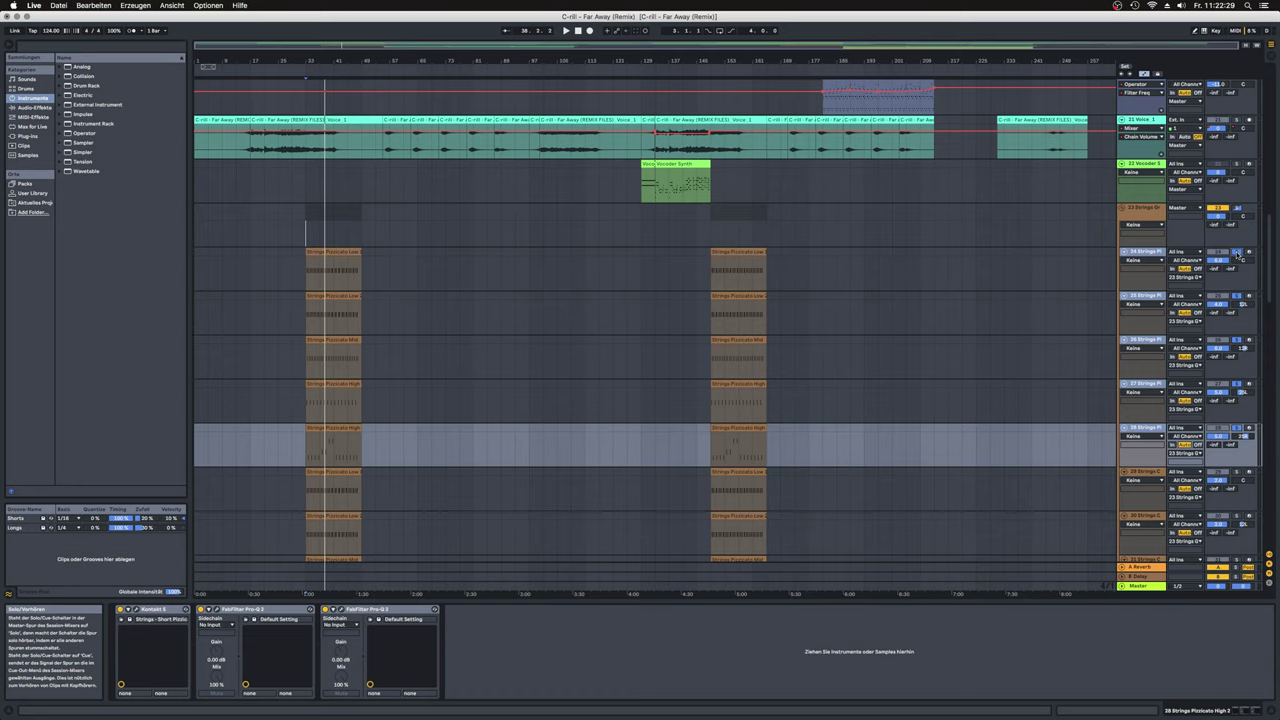
{"action": "key", "text": "space"}
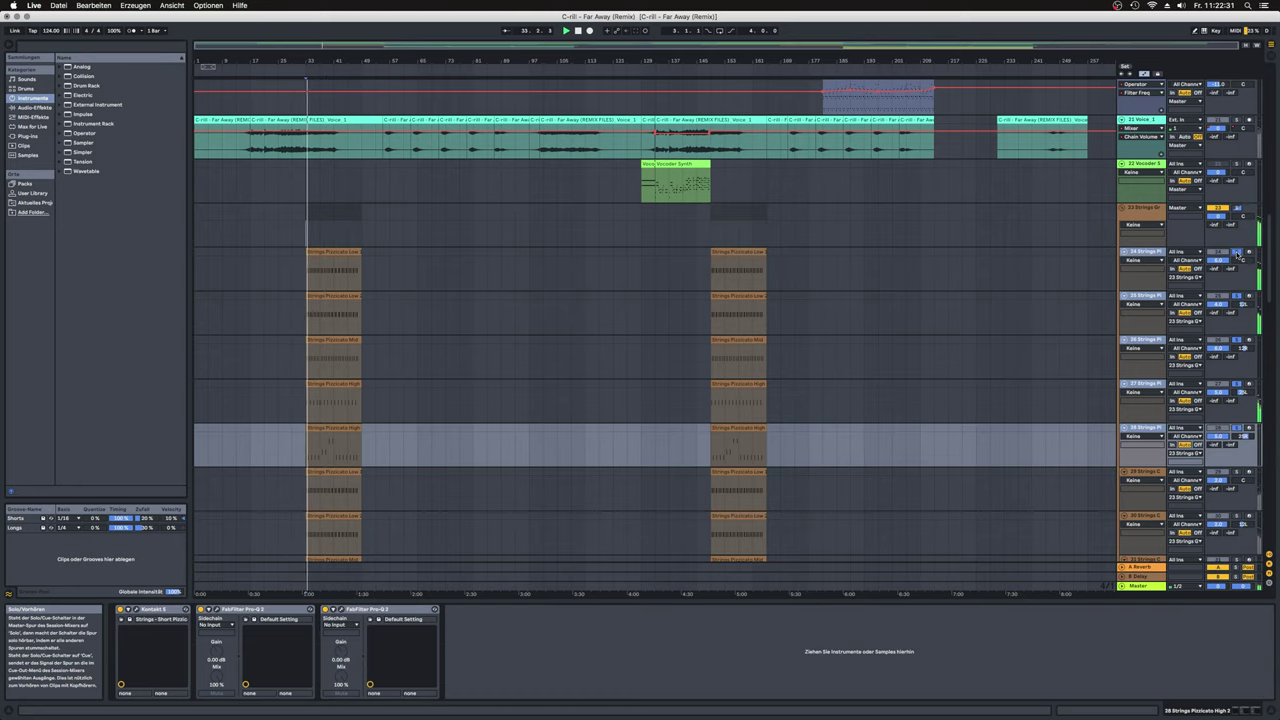
Step: Solo the Strings Col Legno tracks, 29 to 33, instead of the pizzicato ones and play them from bar 33
{"action": "left_click", "coordinate": [1150, 480]}
{"action": "scroll", "coordinate": [1150, 450], "scroll_direction": "down", "scroll_amount": 5}
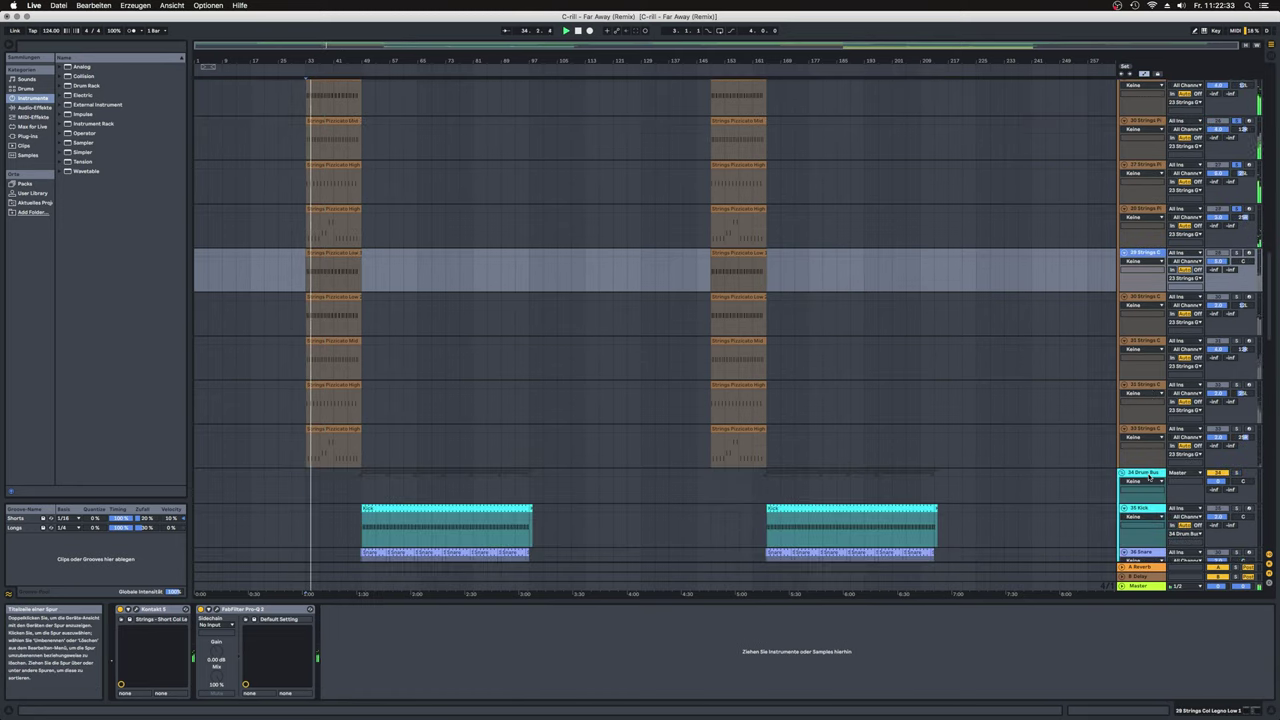
{"action": "left_click", "coordinate": [1150, 428], "text": "shift"}
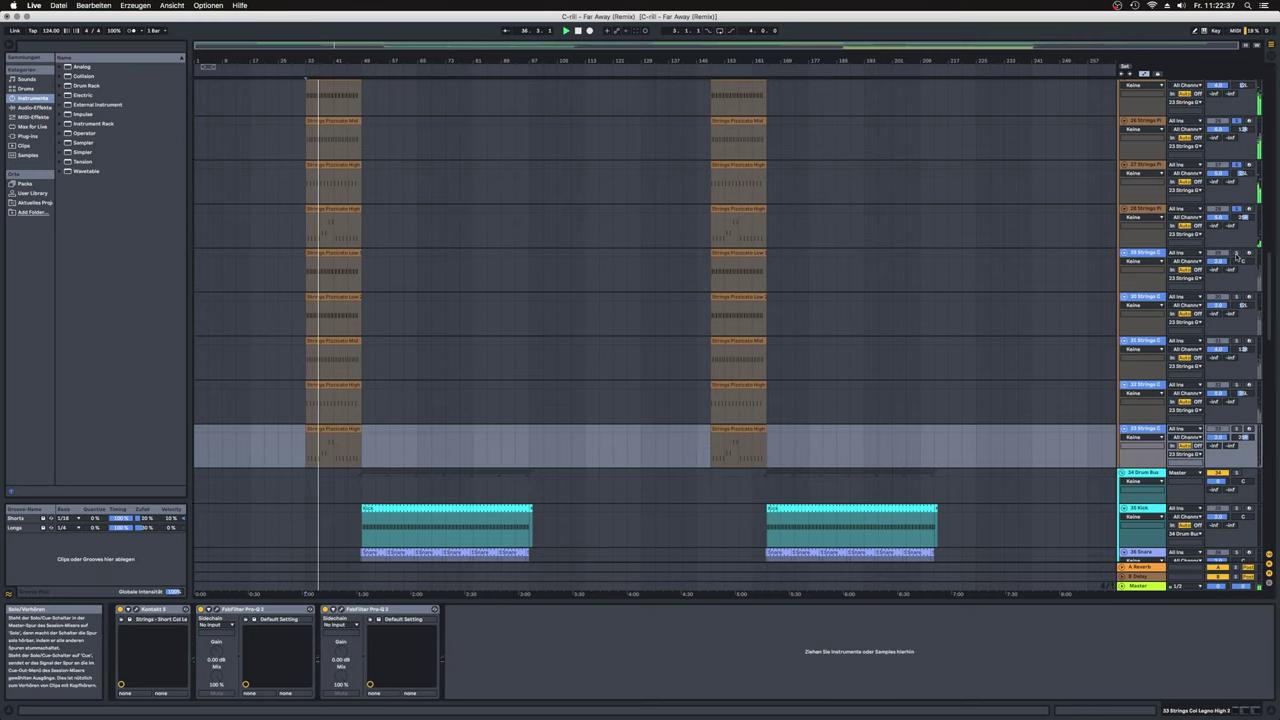
{"action": "key", "text": "space"}
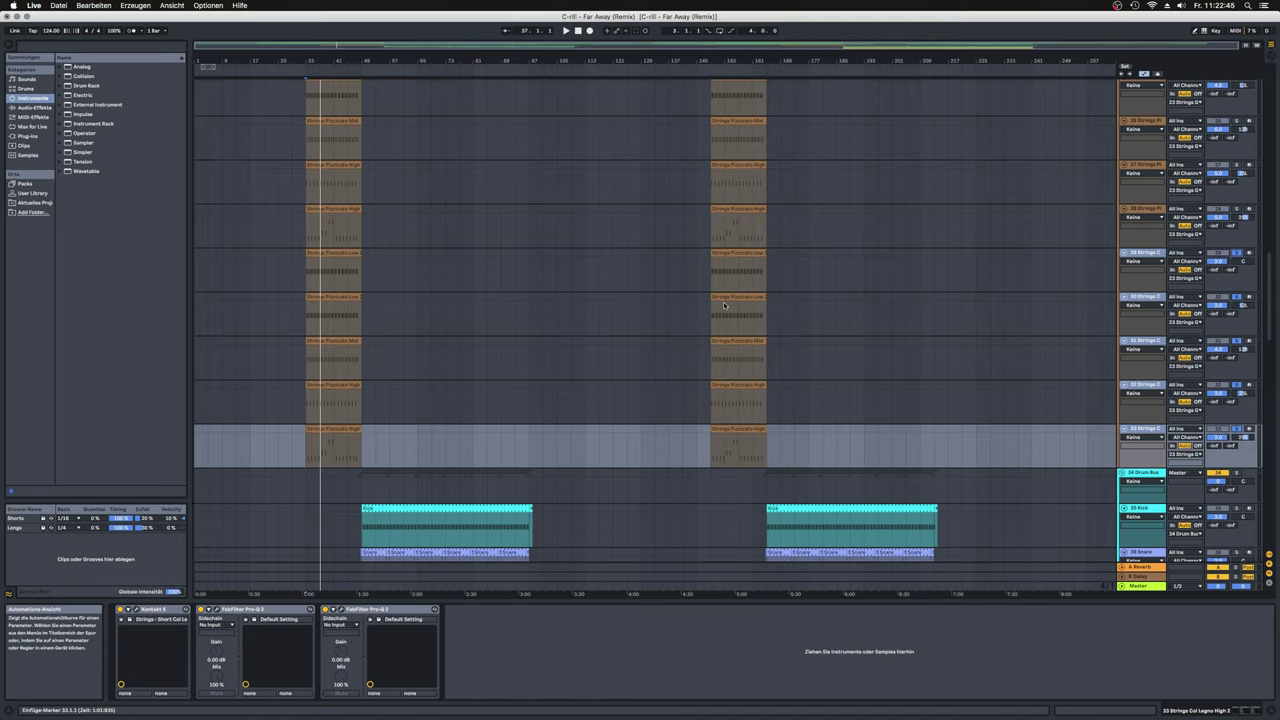
{"action": "key", "text": "space"}
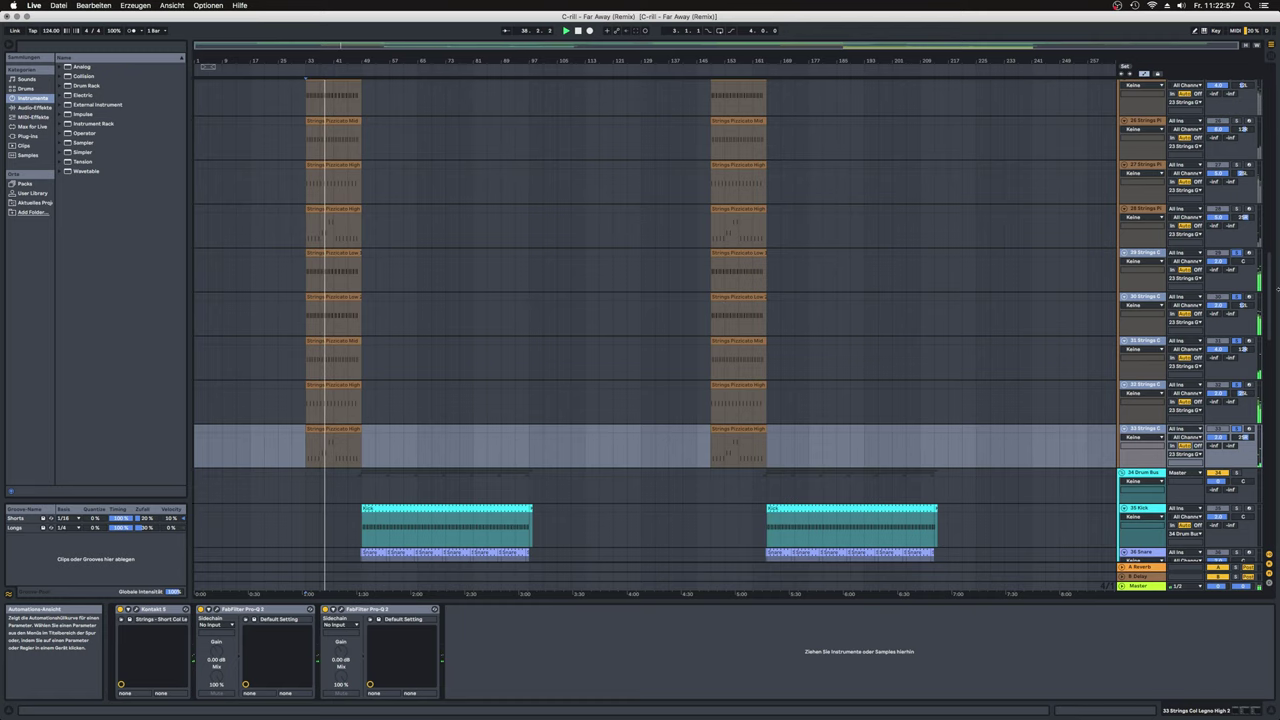
{"action": "key", "text": "space"}
Step: Solo the Speech track, play it from bar 33 and inspect its device chain through to the final Utility
{"action": "scroll", "coordinate": [1089, 377], "scroll_direction": "up", "scroll_amount": 5}
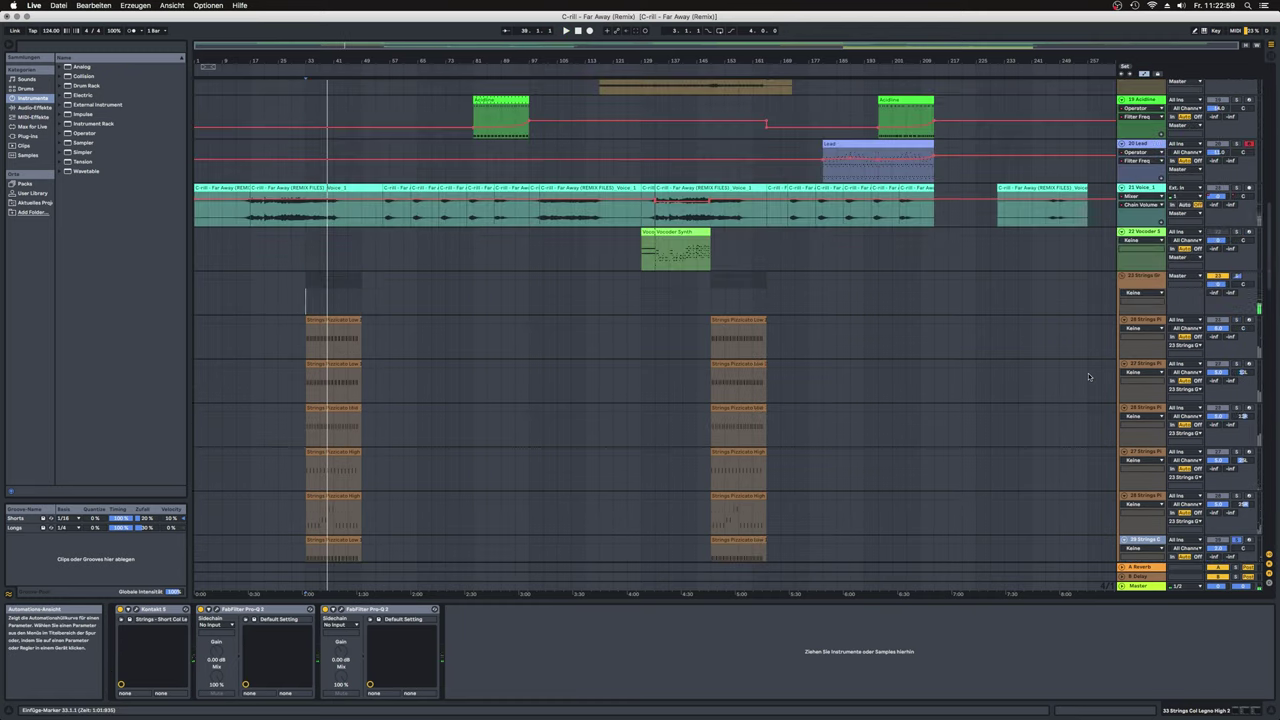
{"action": "scroll", "coordinate": [1089, 377], "scroll_direction": "up", "scroll_amount": 15}
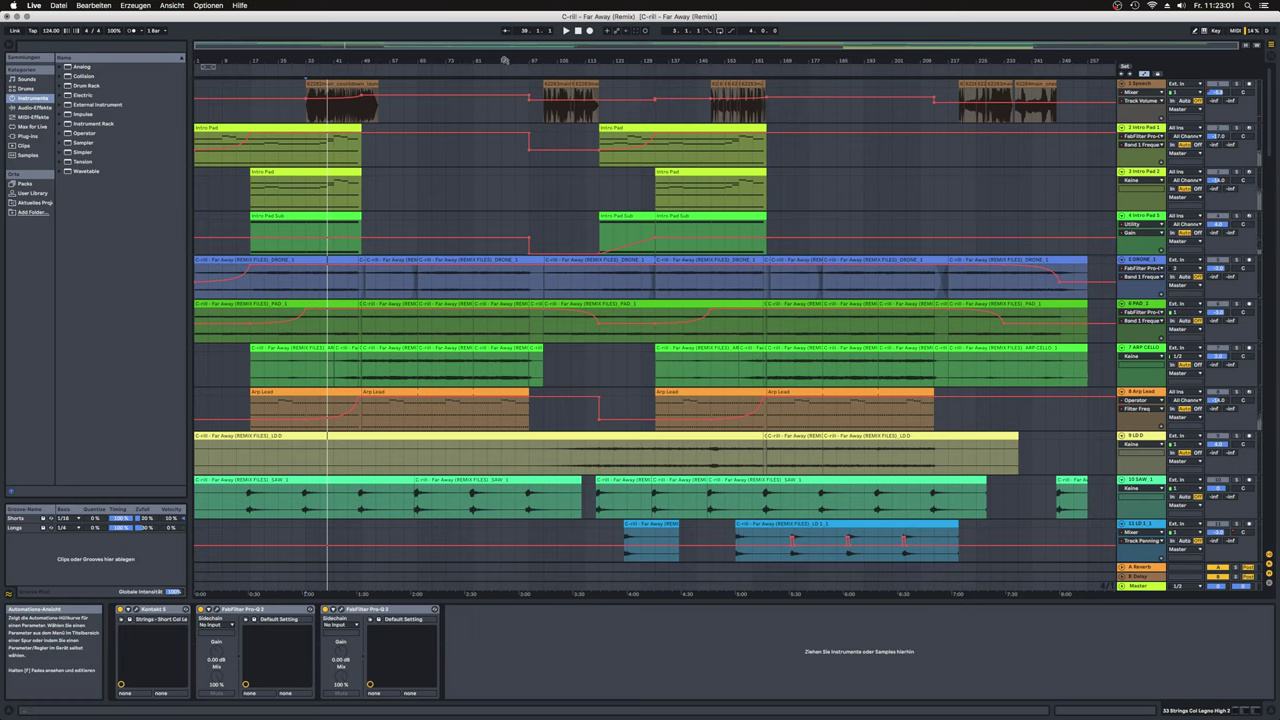
{"action": "left_click", "coordinate": [1244, 88]}
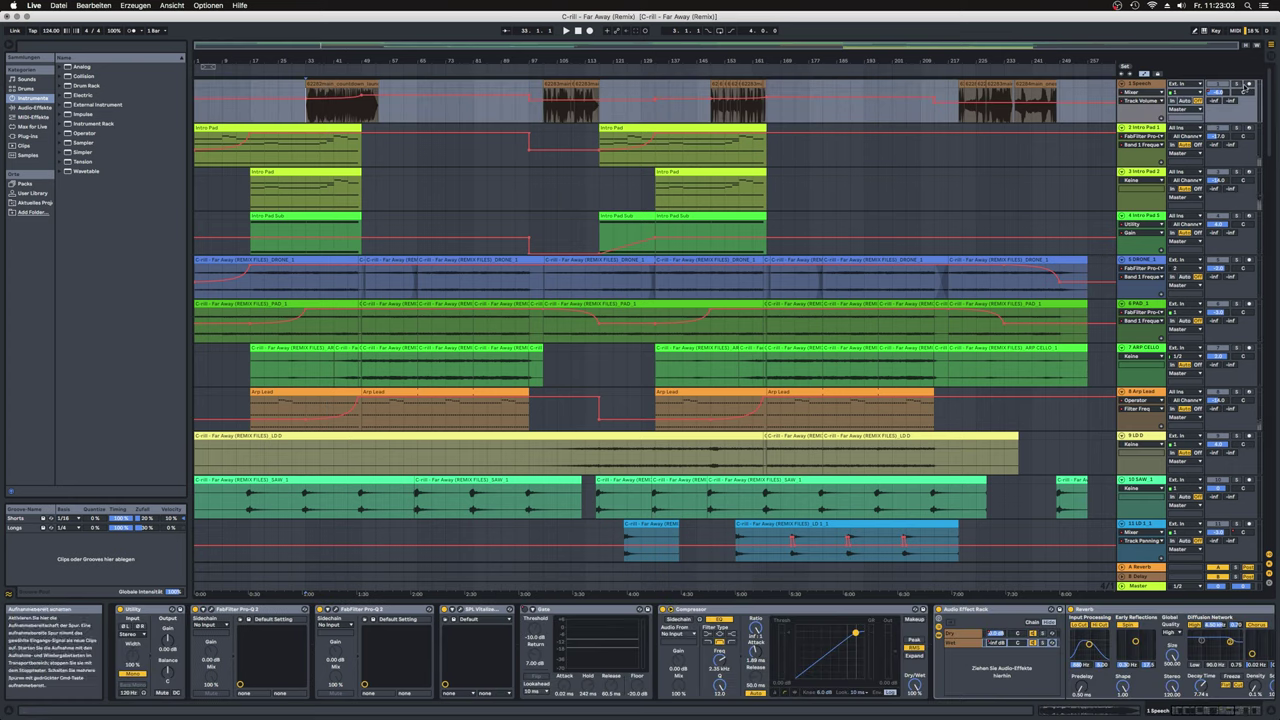
{"action": "left_click", "coordinate": [1237, 84]}
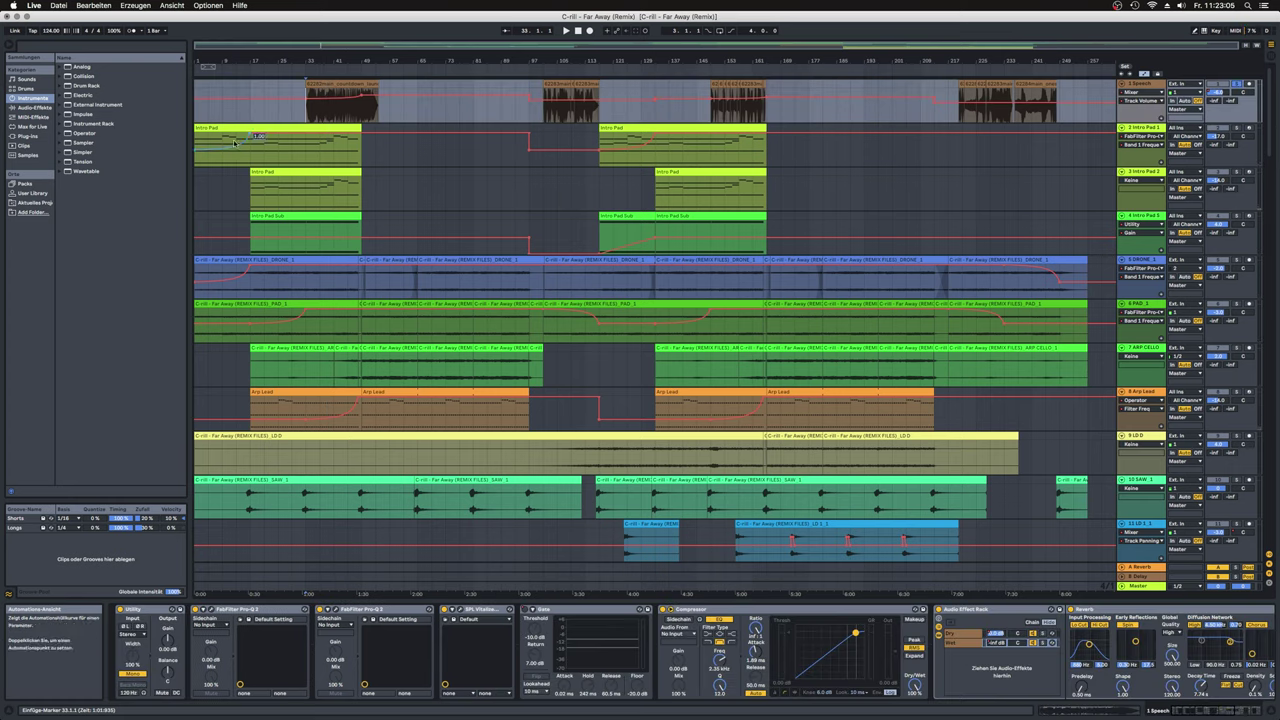
{"action": "key", "text": "space"}
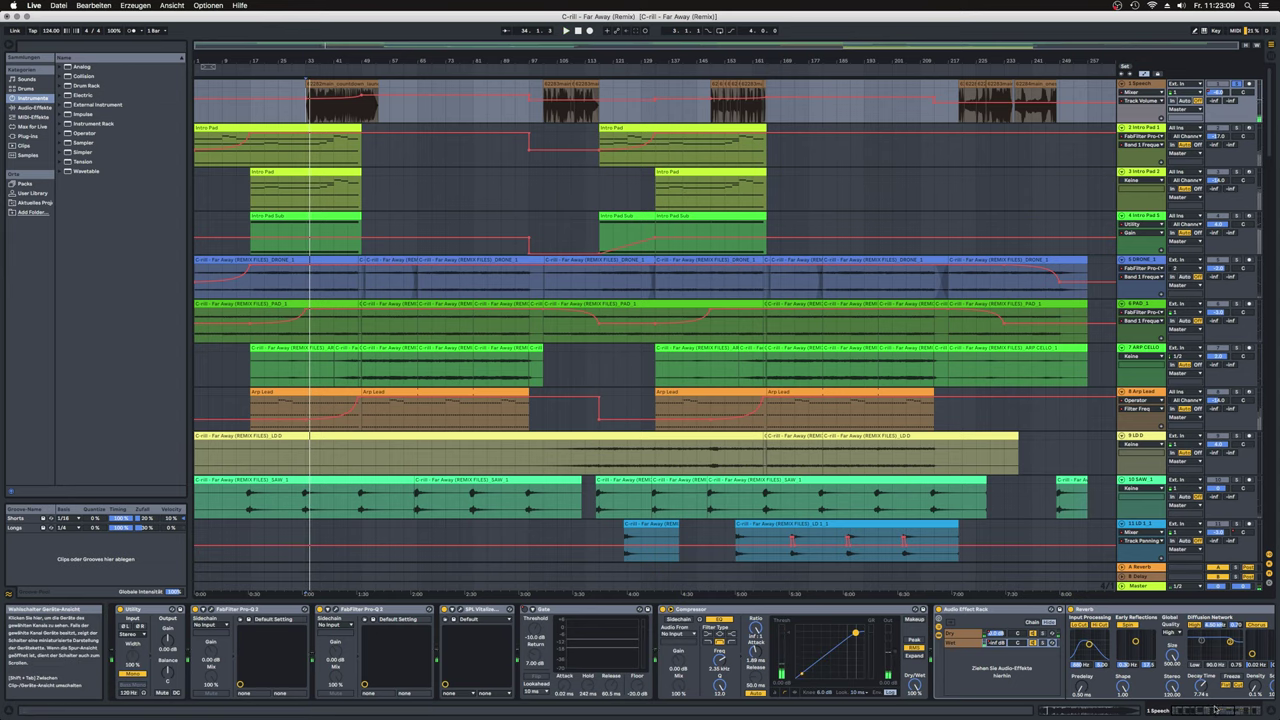
{"action": "left_click_drag", "start_coordinate": [1218, 711], "coordinate": [1027, 710]}
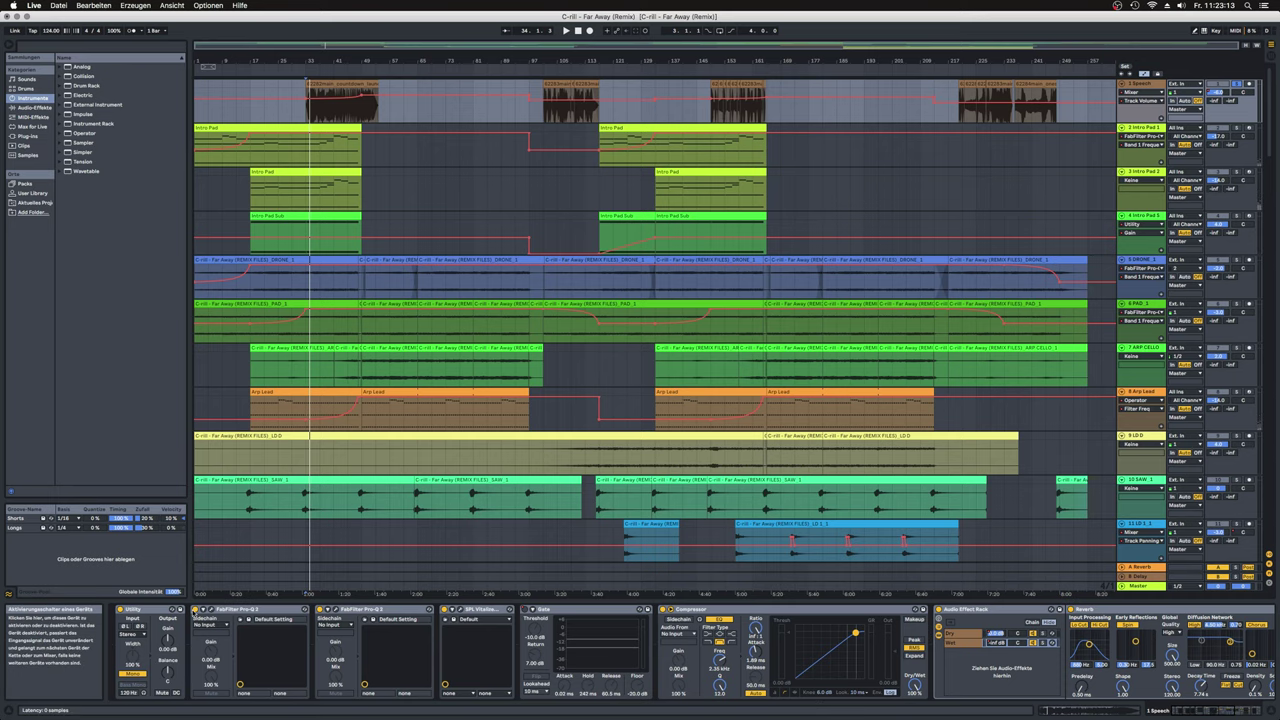
{"action": "scroll", "coordinate": [390, 640], "scroll_direction": "right", "scroll_amount": 10}
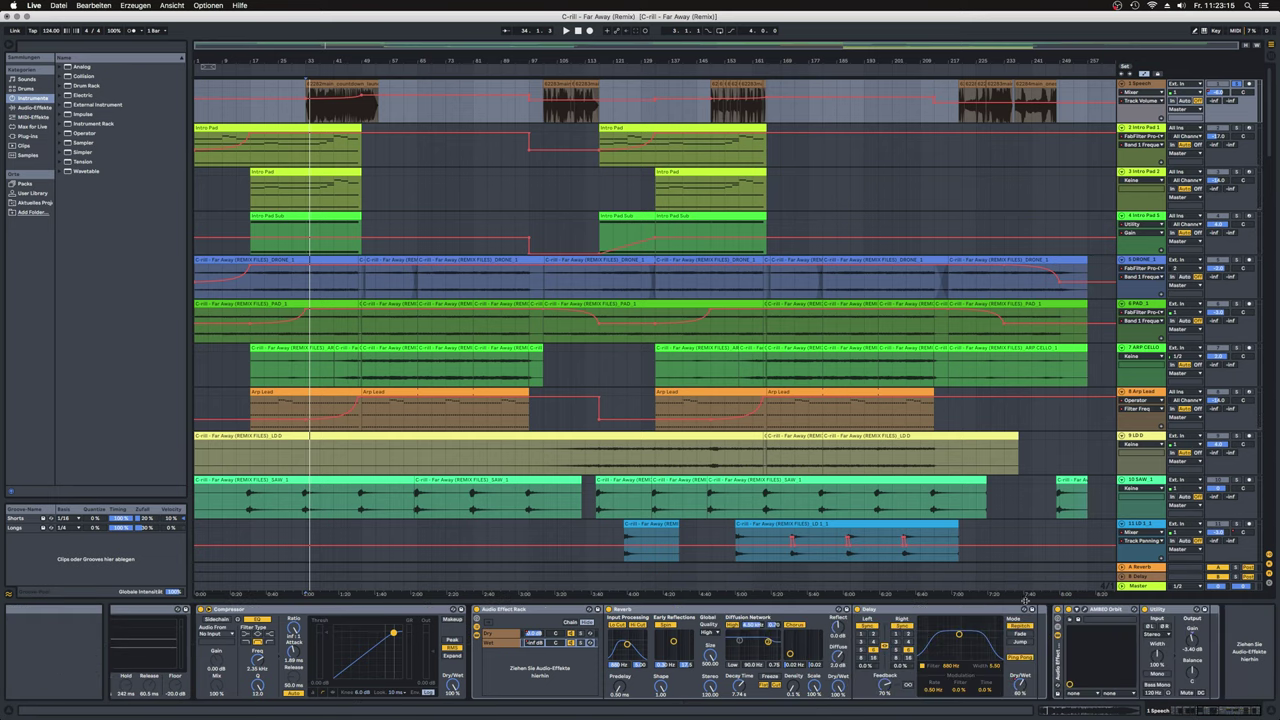
Step: Bypass the Speech track's effects from the effect racks back through the Compressor, Gate, Vitalizer and EQs, and play the dry recording
{"action": "left_click", "coordinate": [520, 609]}
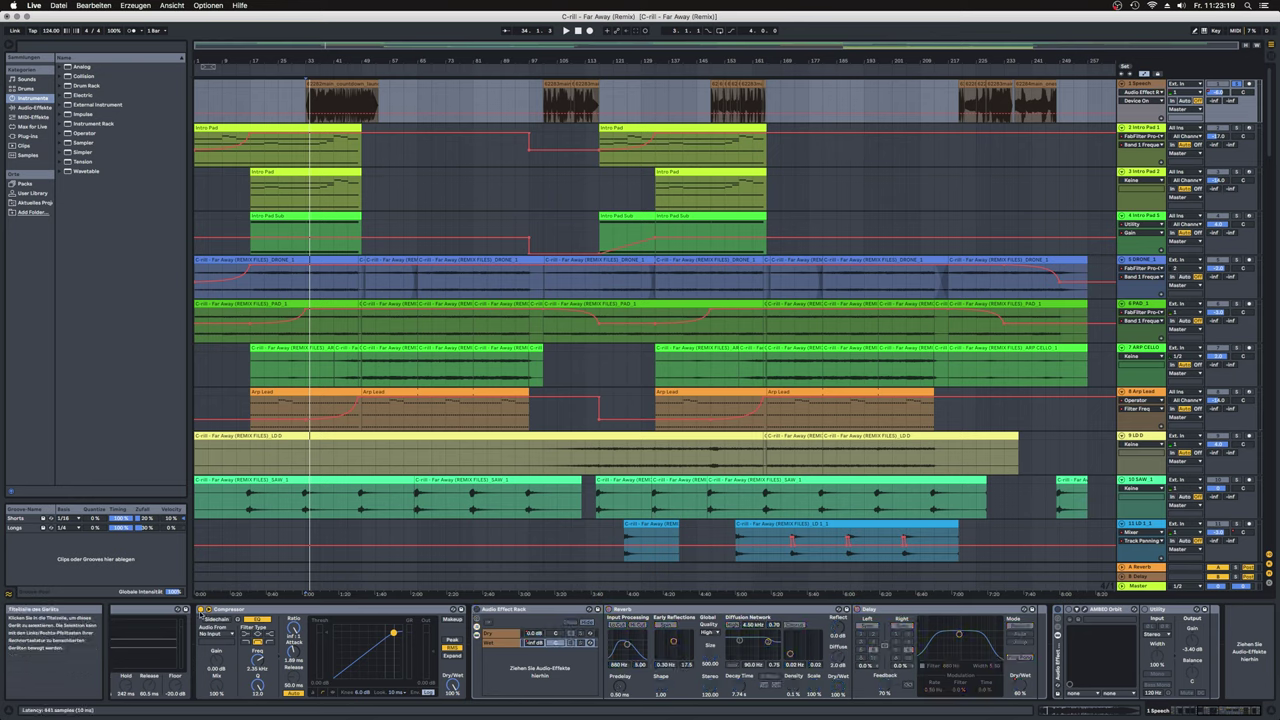
{"action": "left_click", "coordinate": [200, 610]}
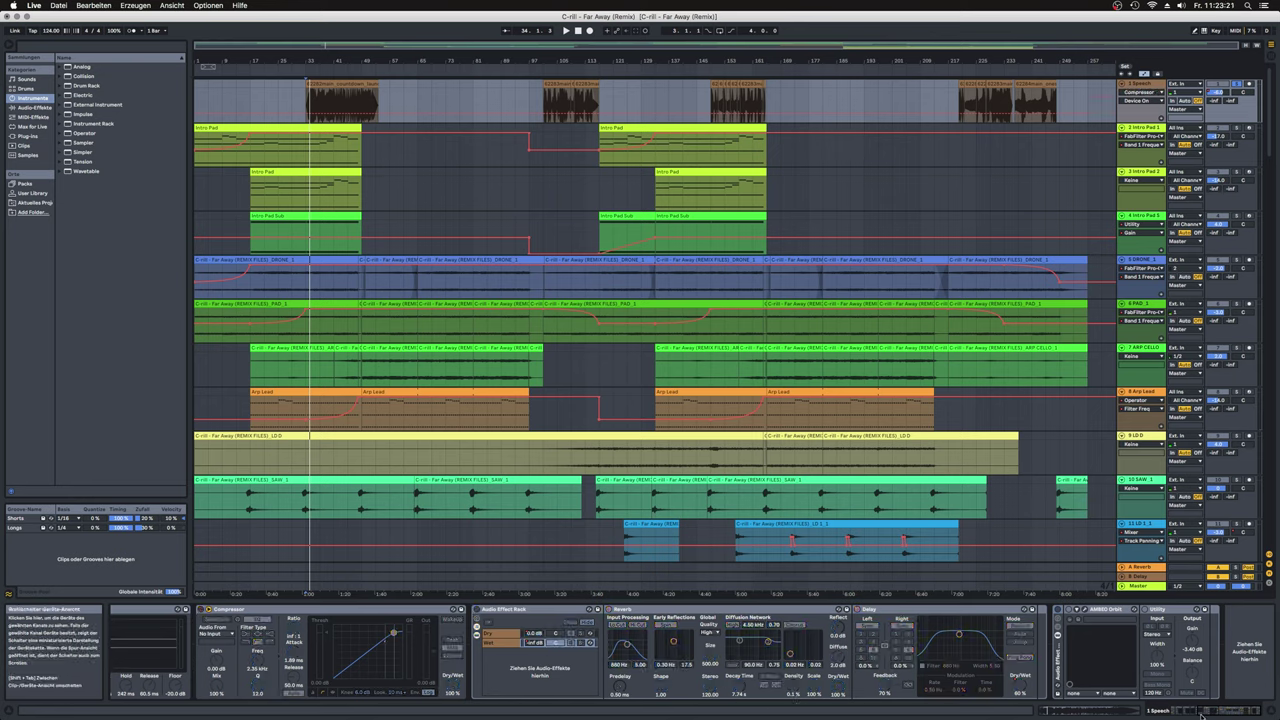
{"action": "scroll", "coordinate": [473, 627], "scroll_direction": "left", "scroll_amount": 5}
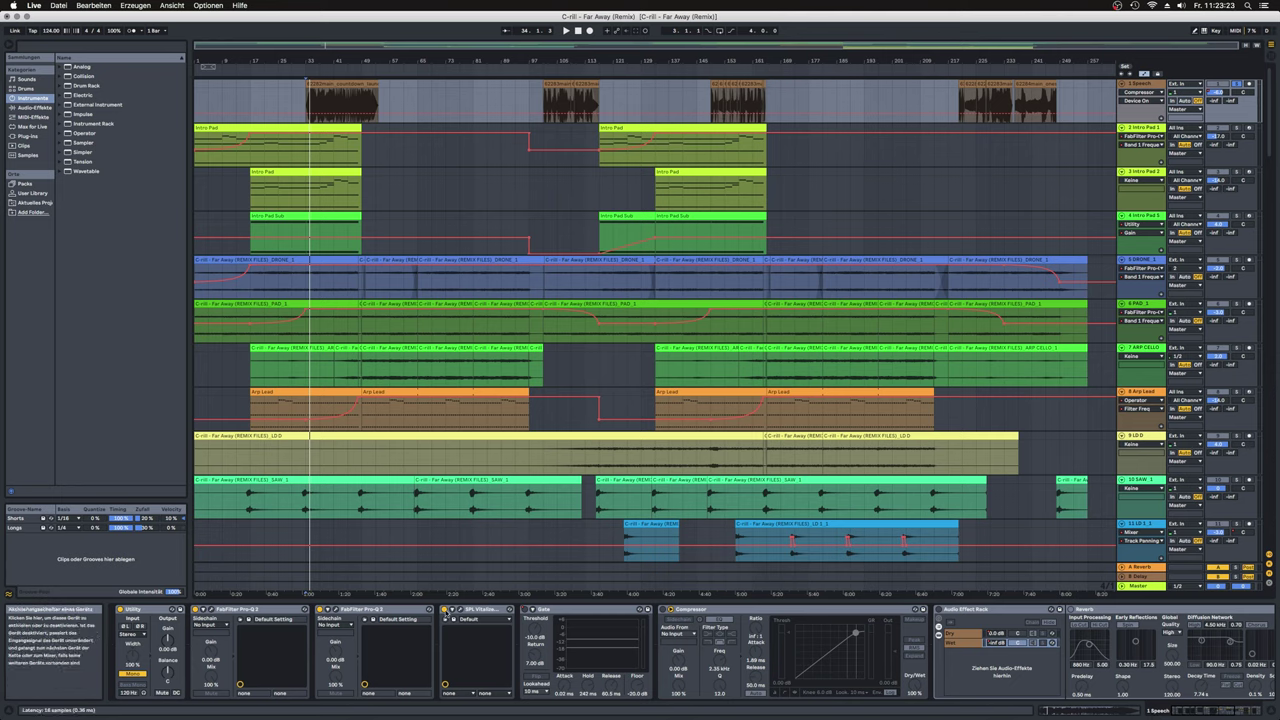
{"action": "left_click", "coordinate": [447, 609]}
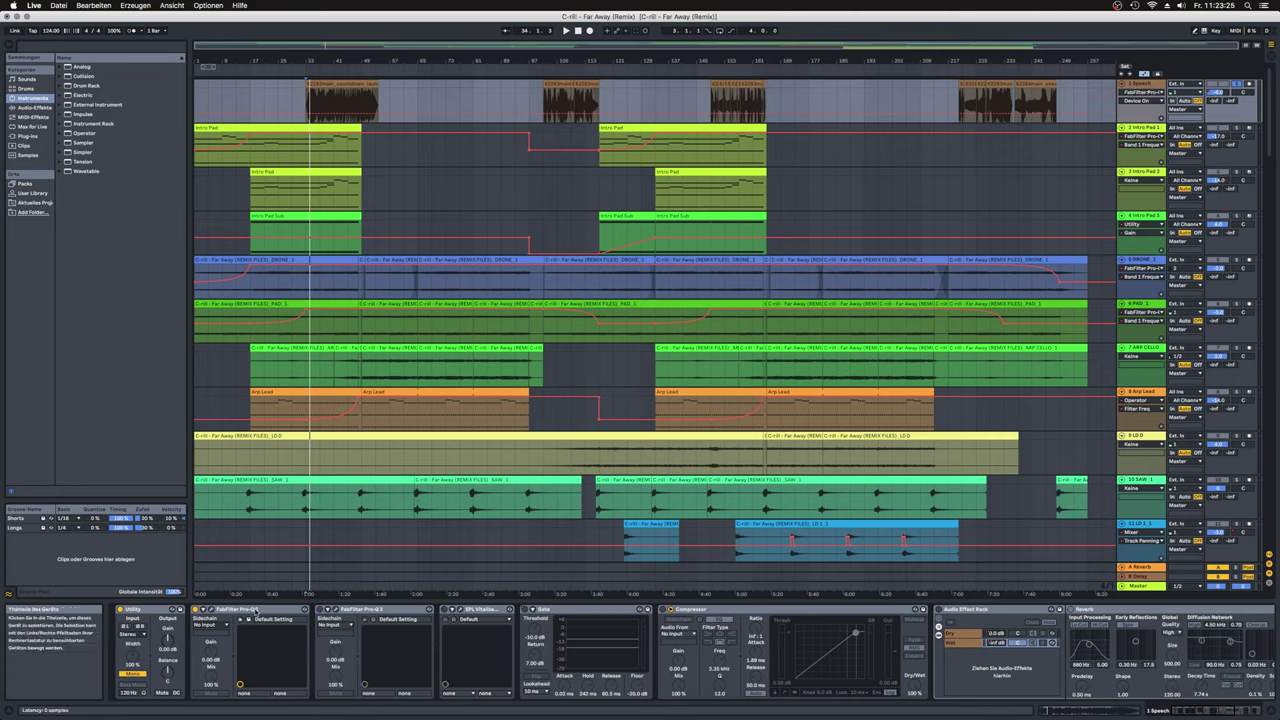
{"action": "key", "text": "space"}
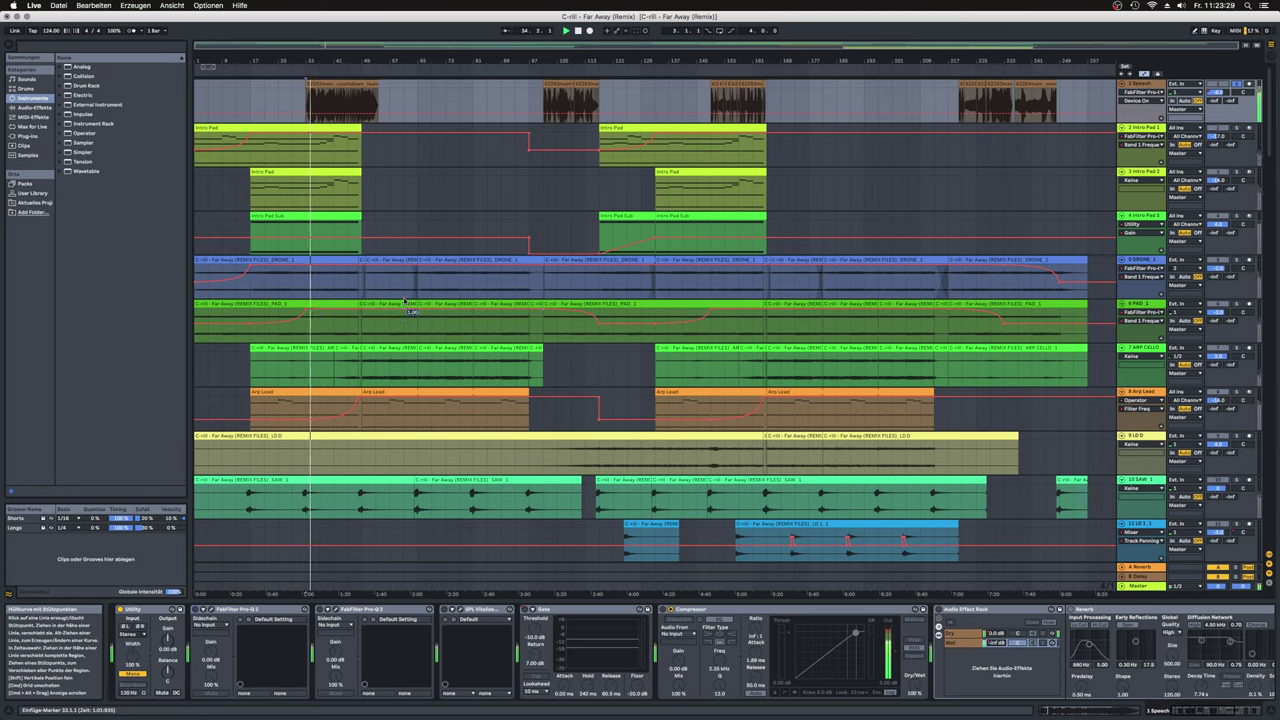
Step: Inspect the first Speech clip's sample settings and the track's device chain through to the final Utility
{"action": "left_click", "coordinate": [348, 84]}
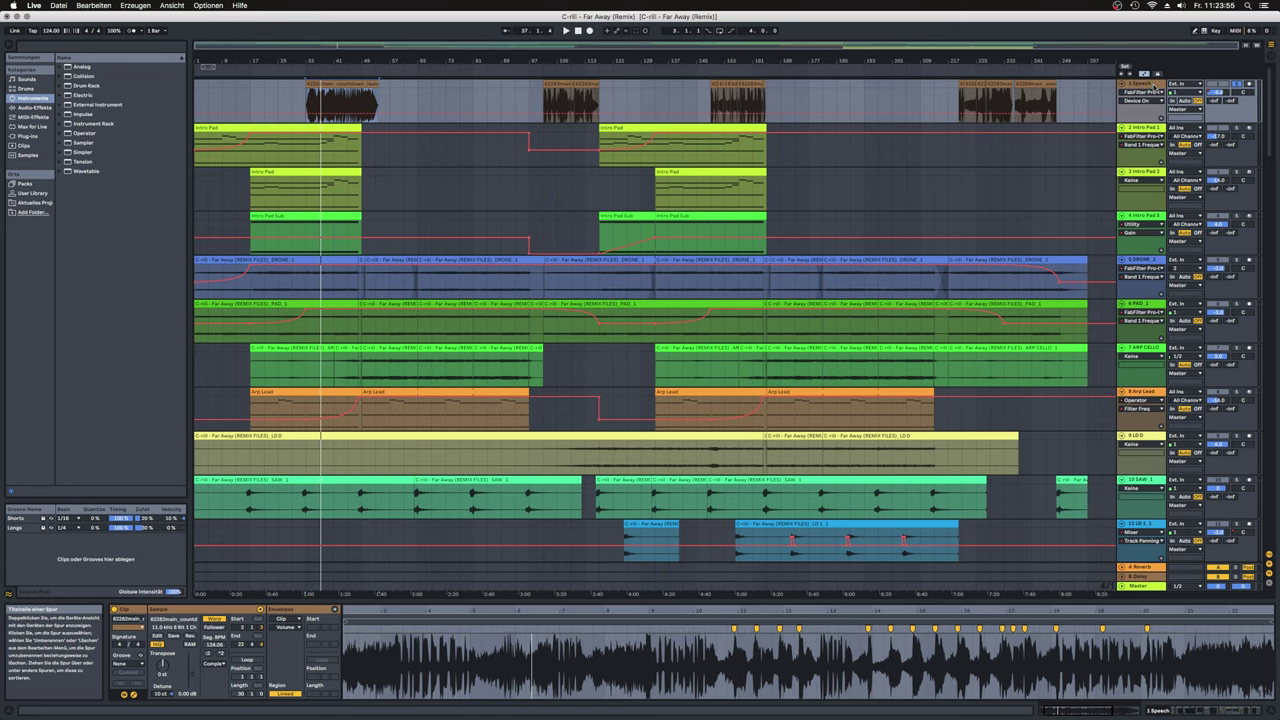
{"action": "left_click", "coordinate": [1157, 86]}
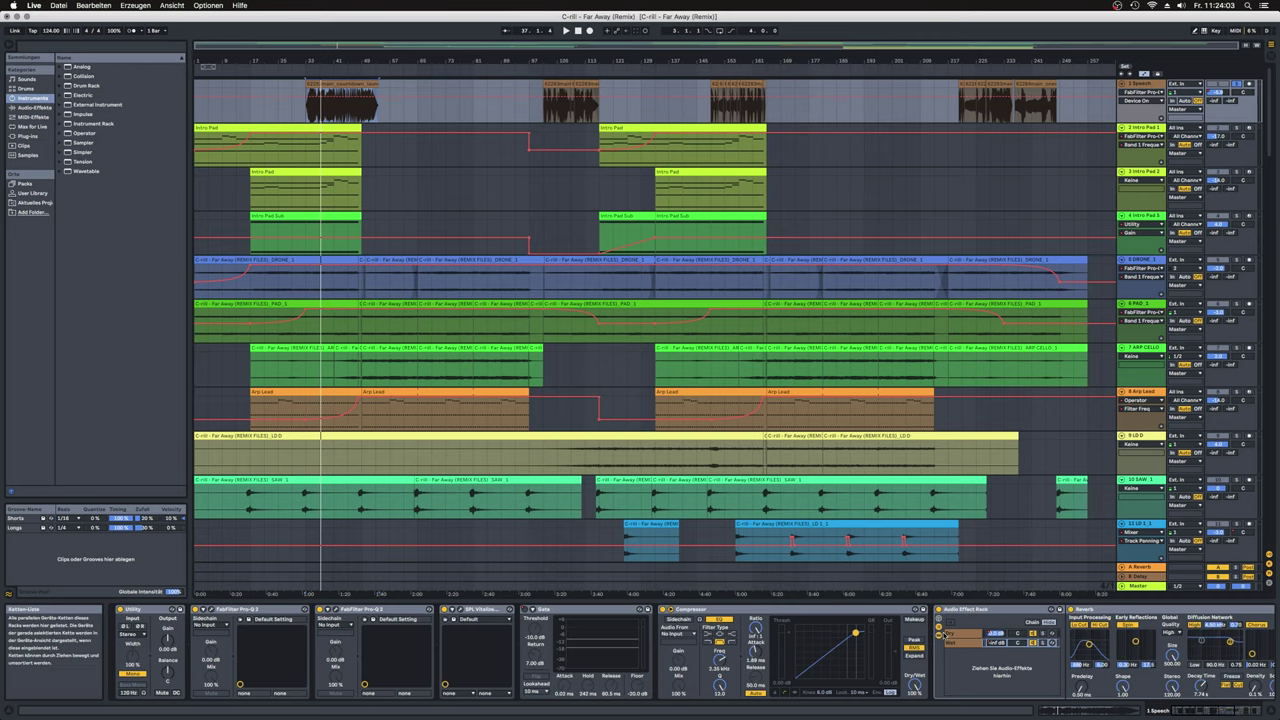
{"action": "left_click", "coordinate": [1226, 712]}
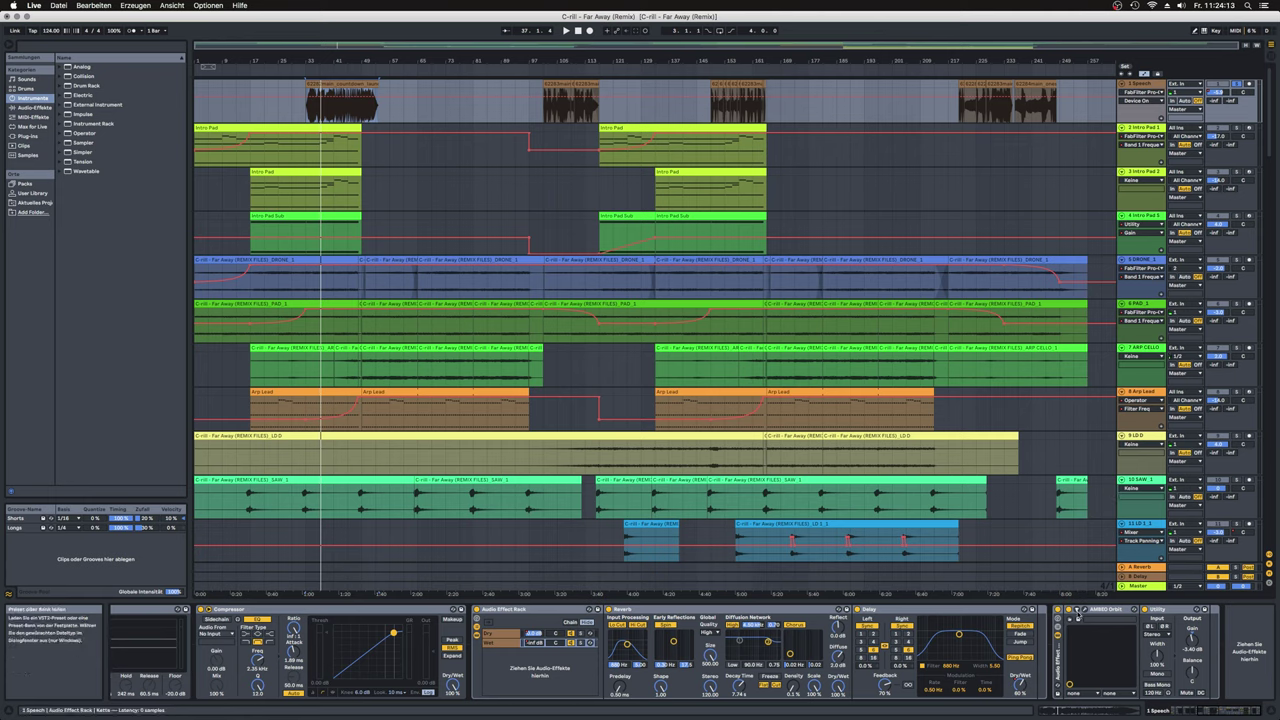
Step: Inspect the Speech track's AMBEO Orbit plug-in settings and close its window
{"action": "left_click", "coordinate": [1071, 619]}
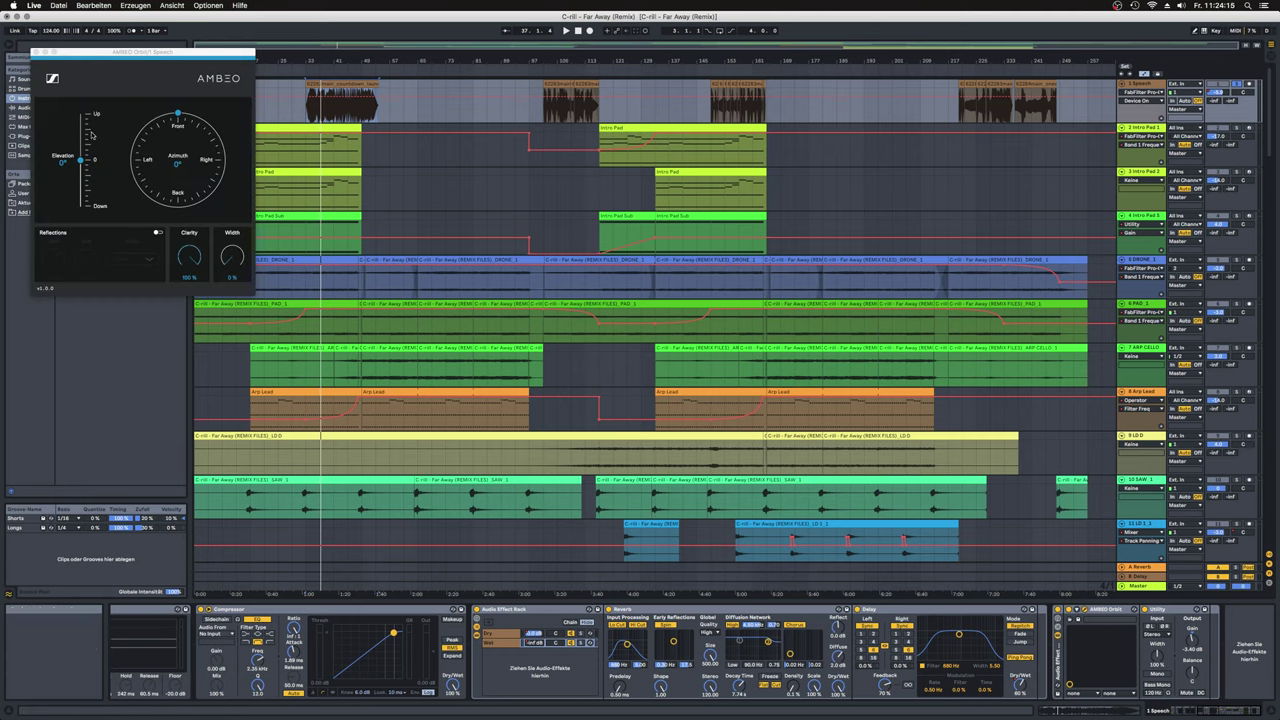
{"action": "left_click", "coordinate": [518, 122]}
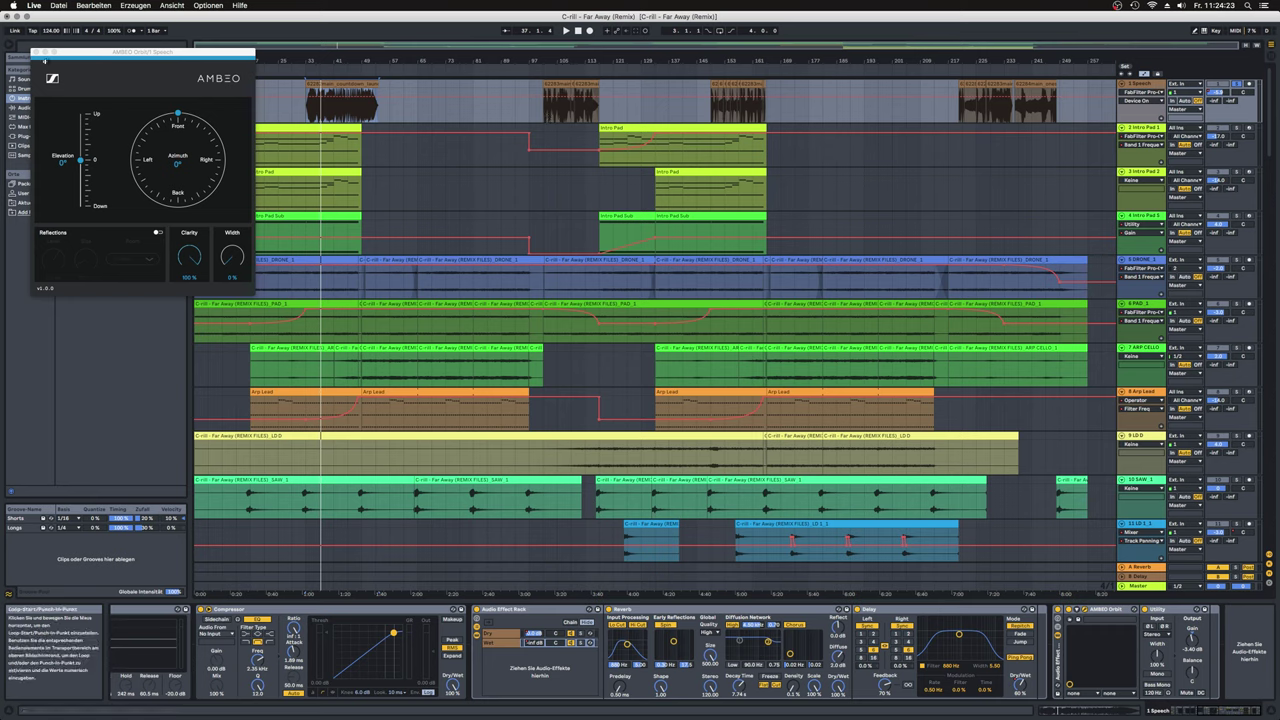
{"action": "left_click", "coordinate": [36, 51]}
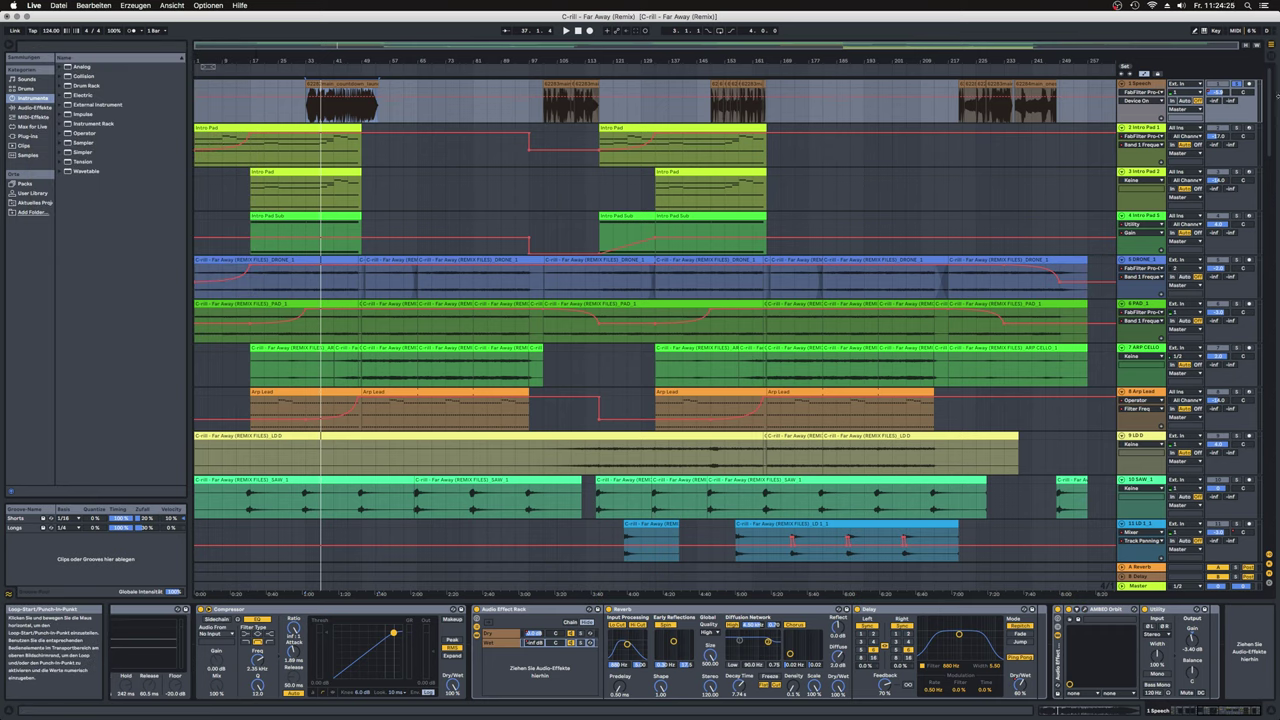
Step: Play the Speech track with its effects enabled from bar 33 and show its Track Volume automation
{"action": "left_click", "coordinate": [1141, 92]}
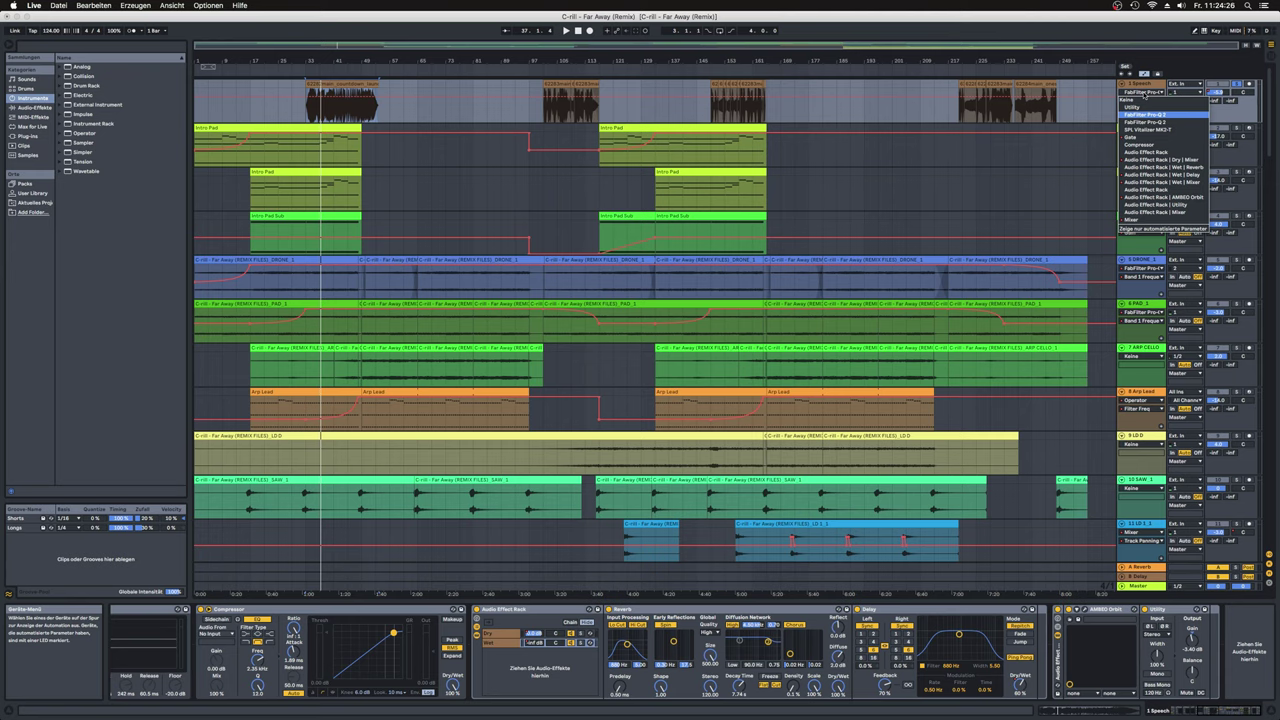
{"action": "left_click", "coordinate": [298, 116]}
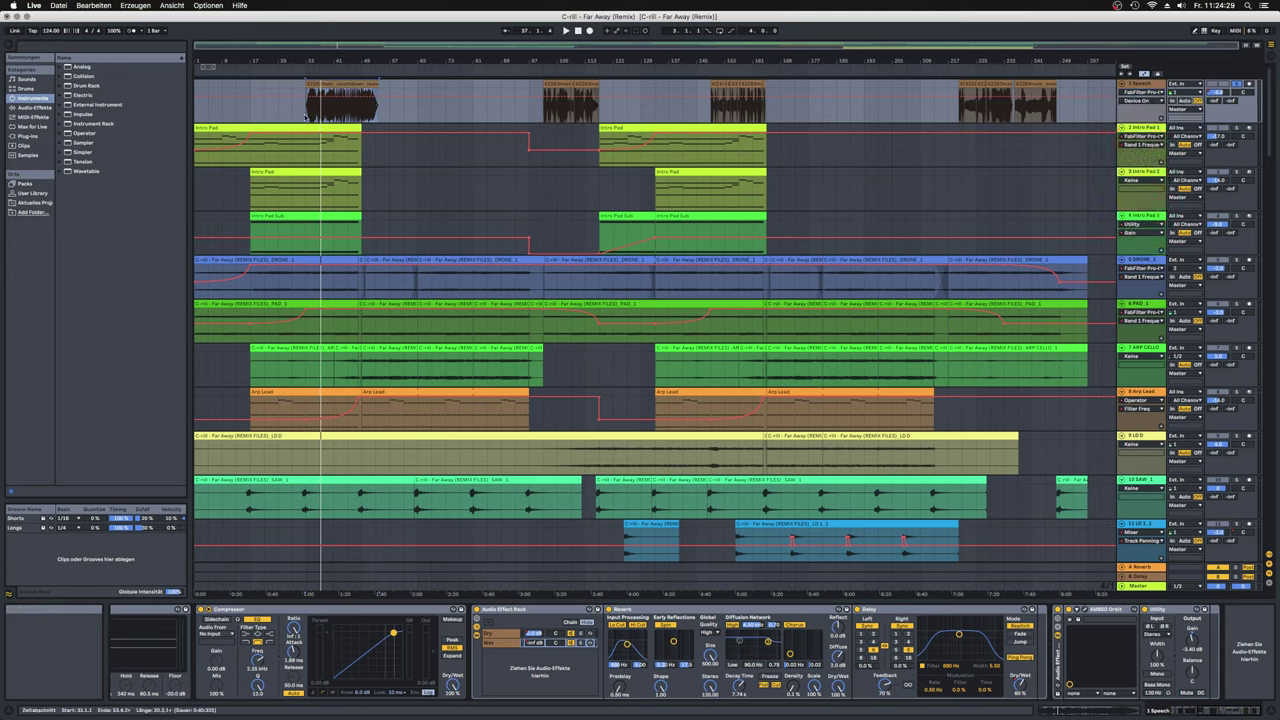
{"action": "left_click", "coordinate": [303, 117]}
{"action": "key", "text": "space"}
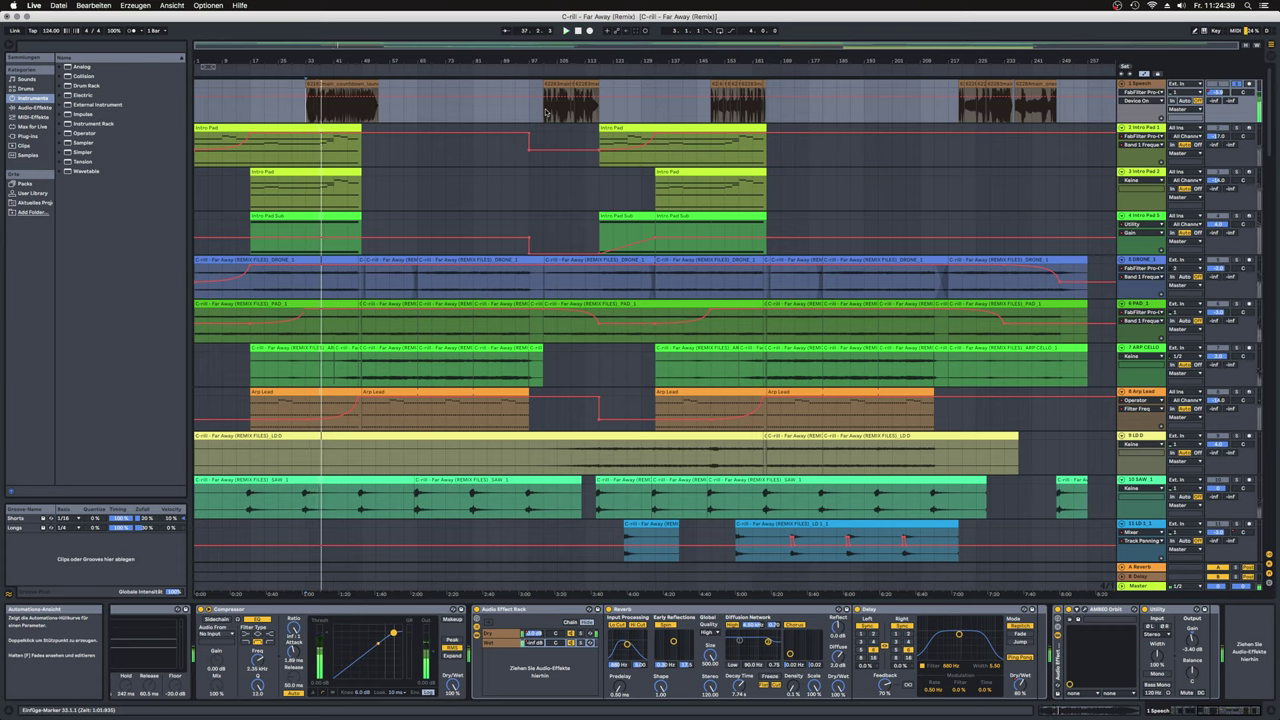
{"action": "key", "text": "space"}
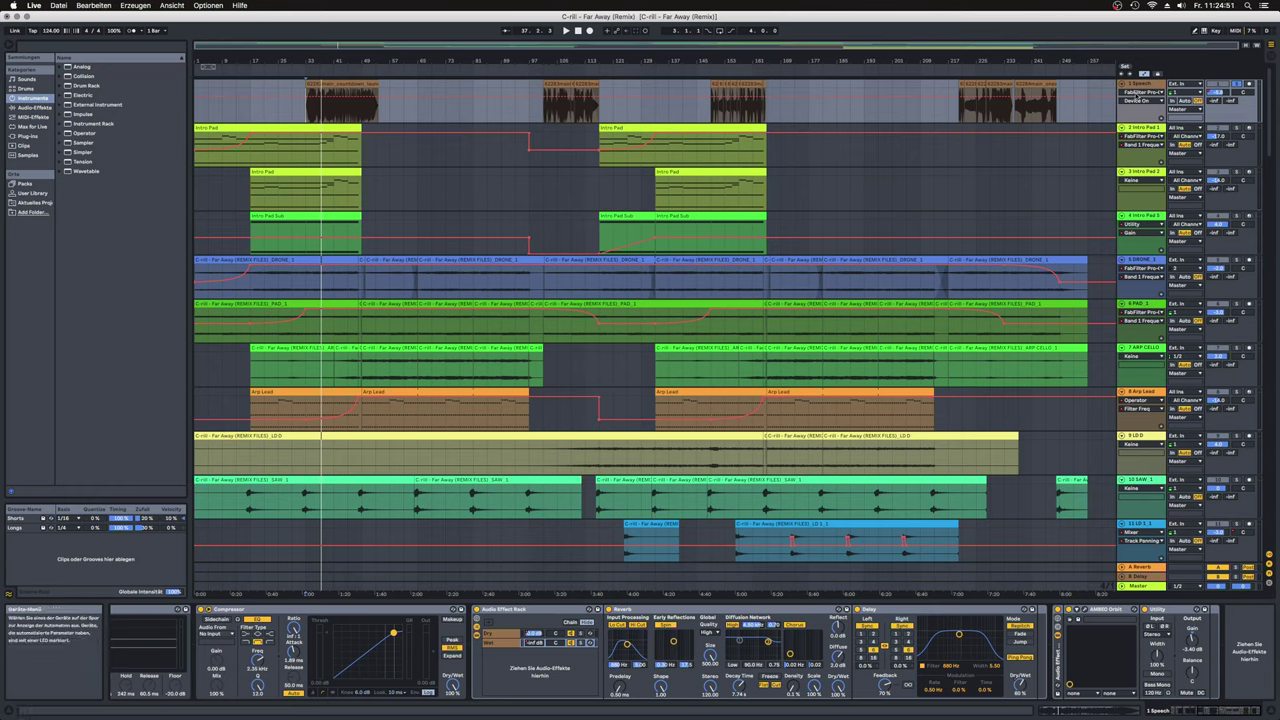
{"action": "left_click", "coordinate": [1140, 91]}
{"action": "left_click", "coordinate": [1135, 220]}
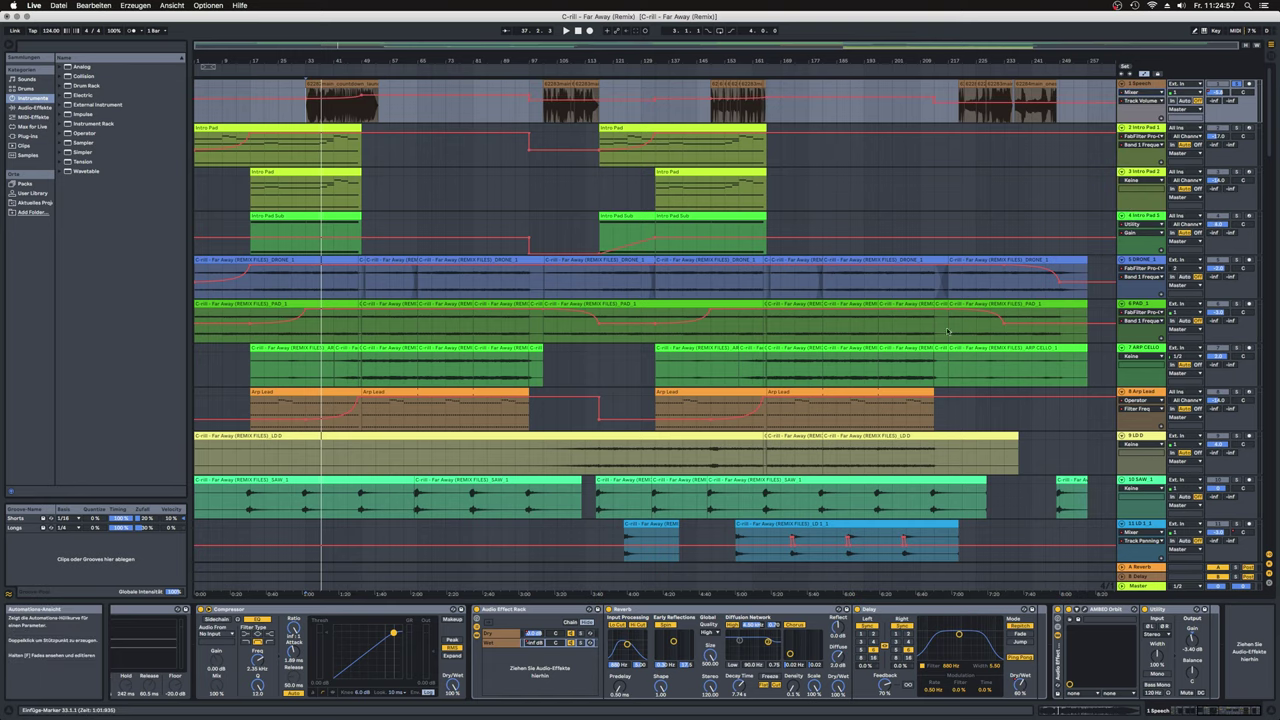
Step: Set the playback start to bar 49 on the Kick track and solo the Drum Bus group
{"action": "scroll", "coordinate": [884, 240], "scroll_direction": "down", "scroll_amount": 15}
{"action": "scroll", "coordinate": [884, 240], "scroll_direction": "down", "scroll_amount": 12}
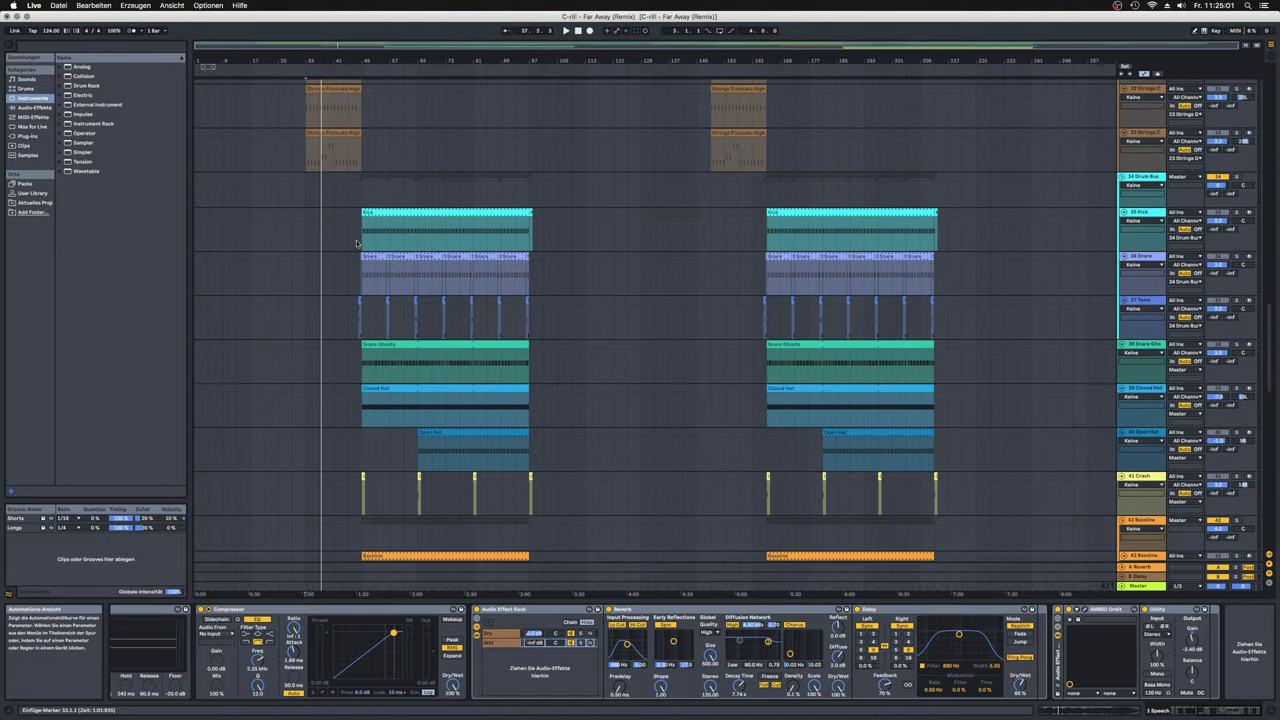
{"action": "left_click", "coordinate": [356, 243]}
{"action": "scroll", "coordinate": [685, 283], "scroll_direction": "down", "scroll_amount": 1}
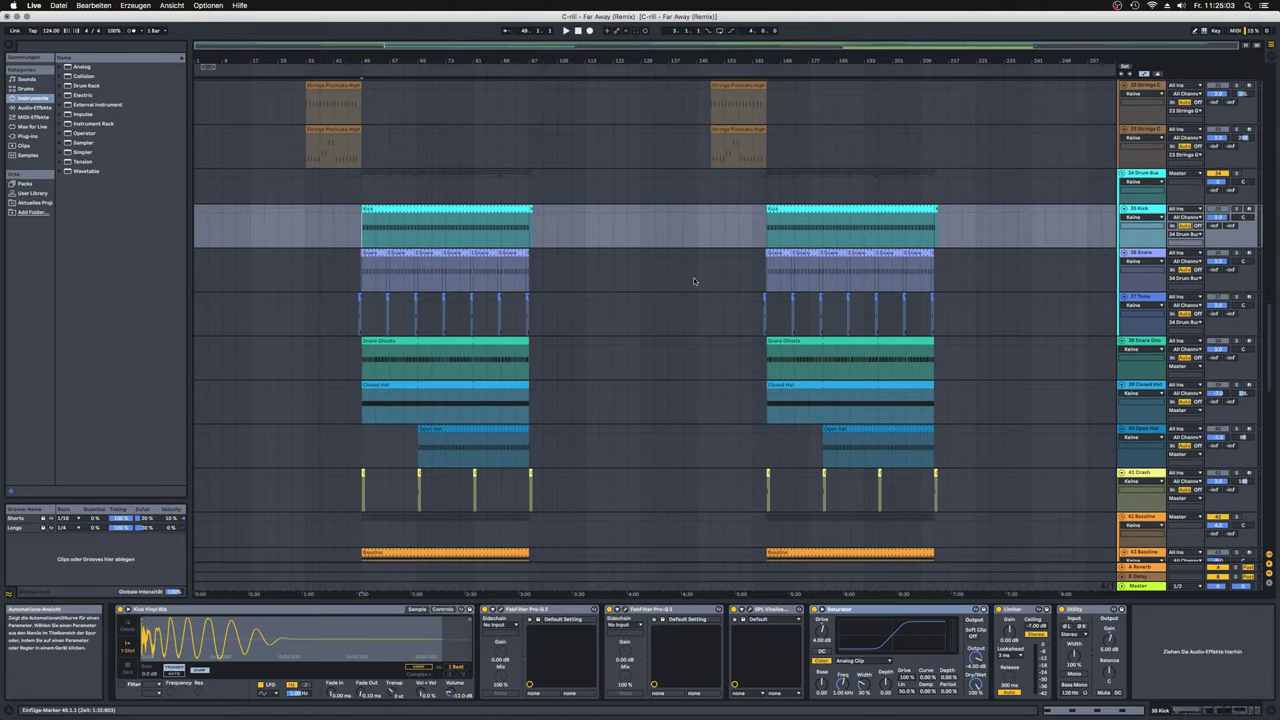
{"action": "left_click", "coordinate": [1240, 173]}
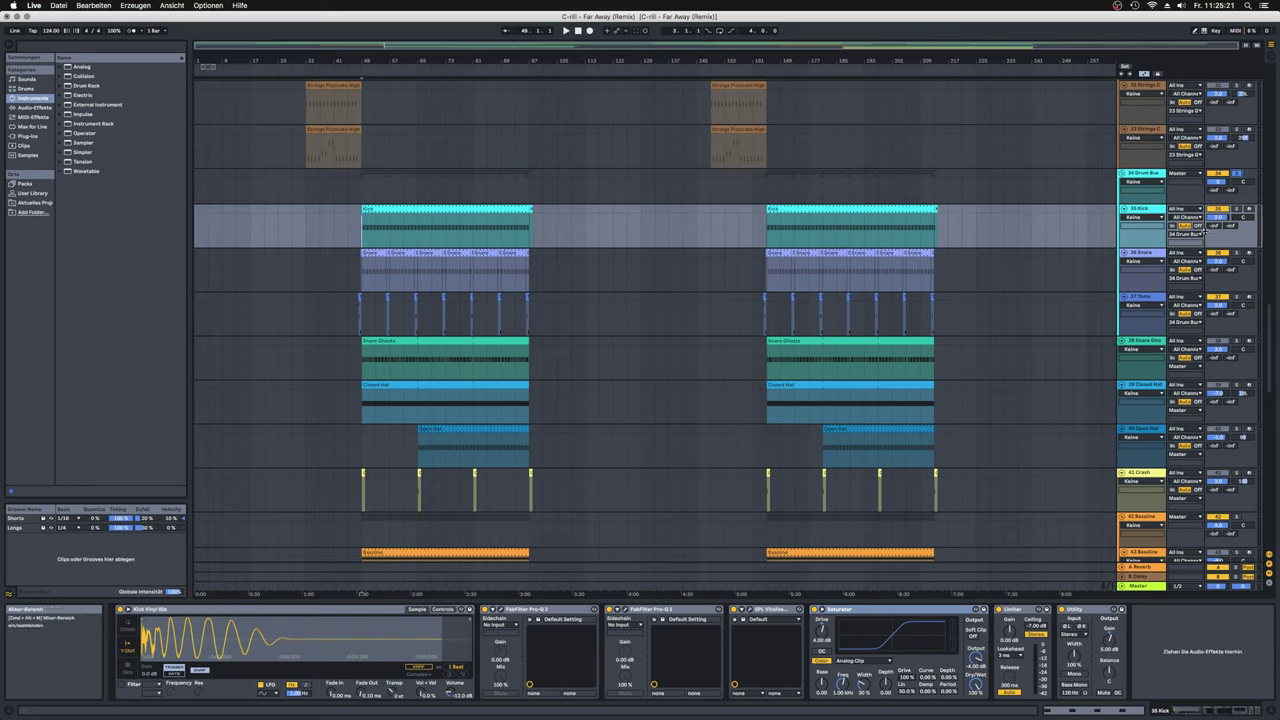
Step: Select tracks 38 to 41, Snare Ghosts through Crash, and solo them together with the Drum Bus
{"action": "left_click", "coordinate": [1145, 341]}
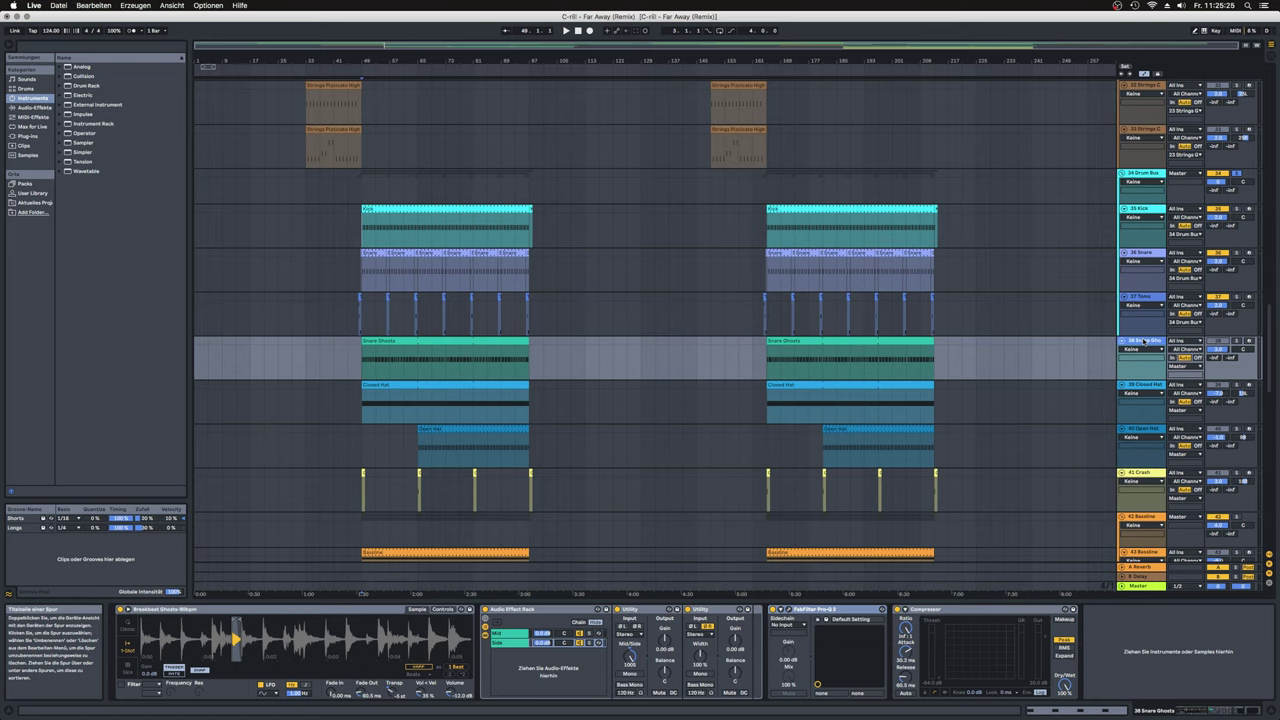
{"action": "scroll", "coordinate": [1145, 341], "scroll_direction": "down", "scroll_amount": 3}
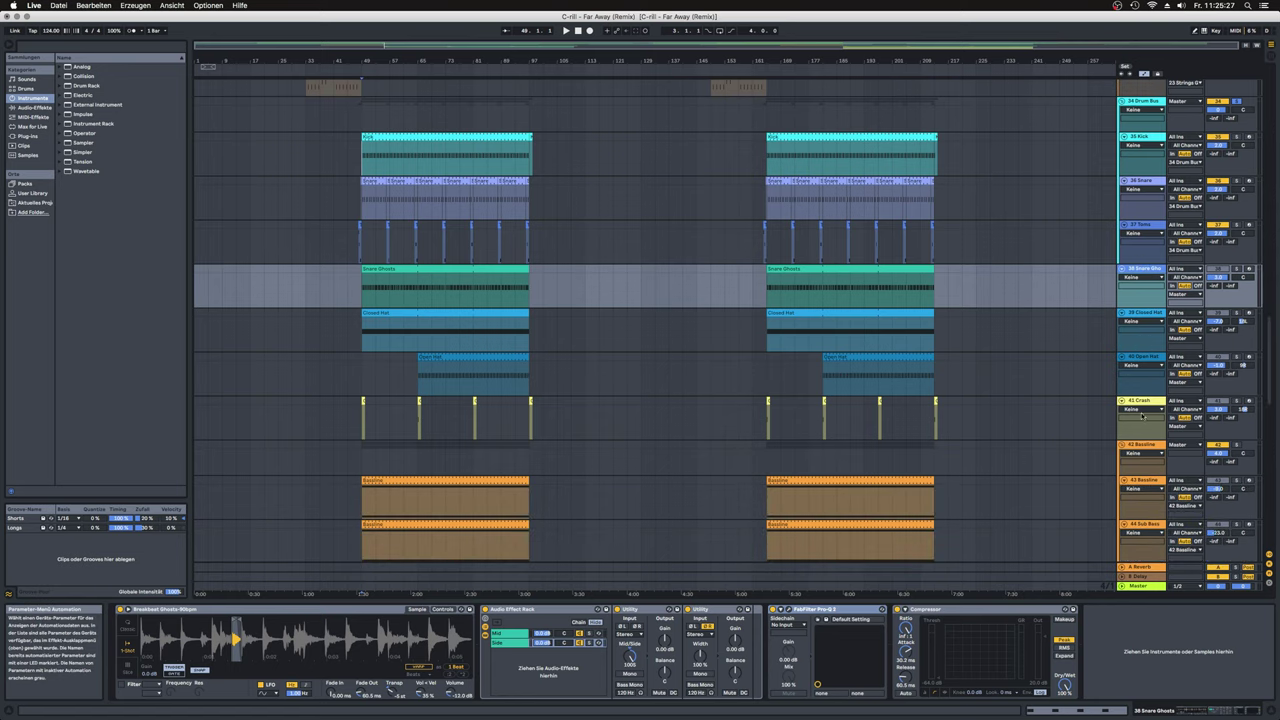
{"action": "left_click", "coordinate": [1144, 404]}
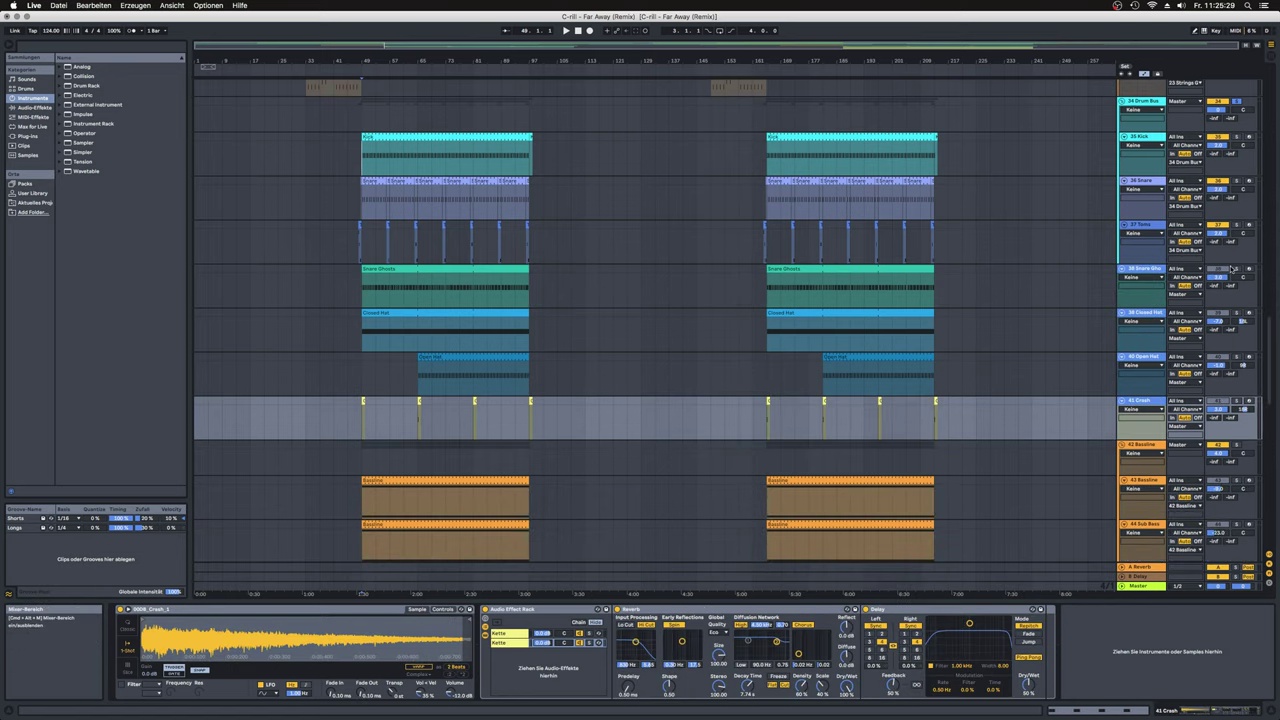
Step: Examine the device chains of the Drum Bus and the individual drum tracks from Kick through Crash, ending on Kick
{"action": "left_click", "coordinate": [1141, 101]}
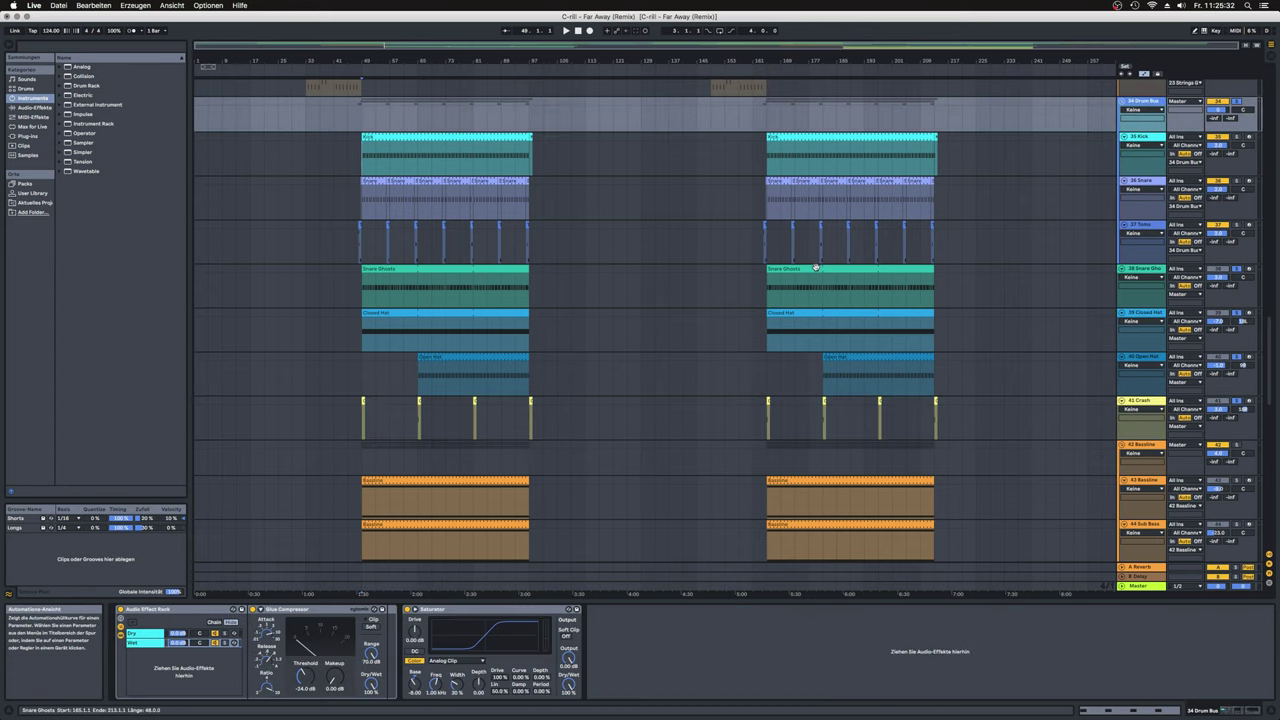
{"action": "left_click", "coordinate": [1136, 140]}
{"action": "key", "text": "Down"}
{"action": "key", "text": "Down"}
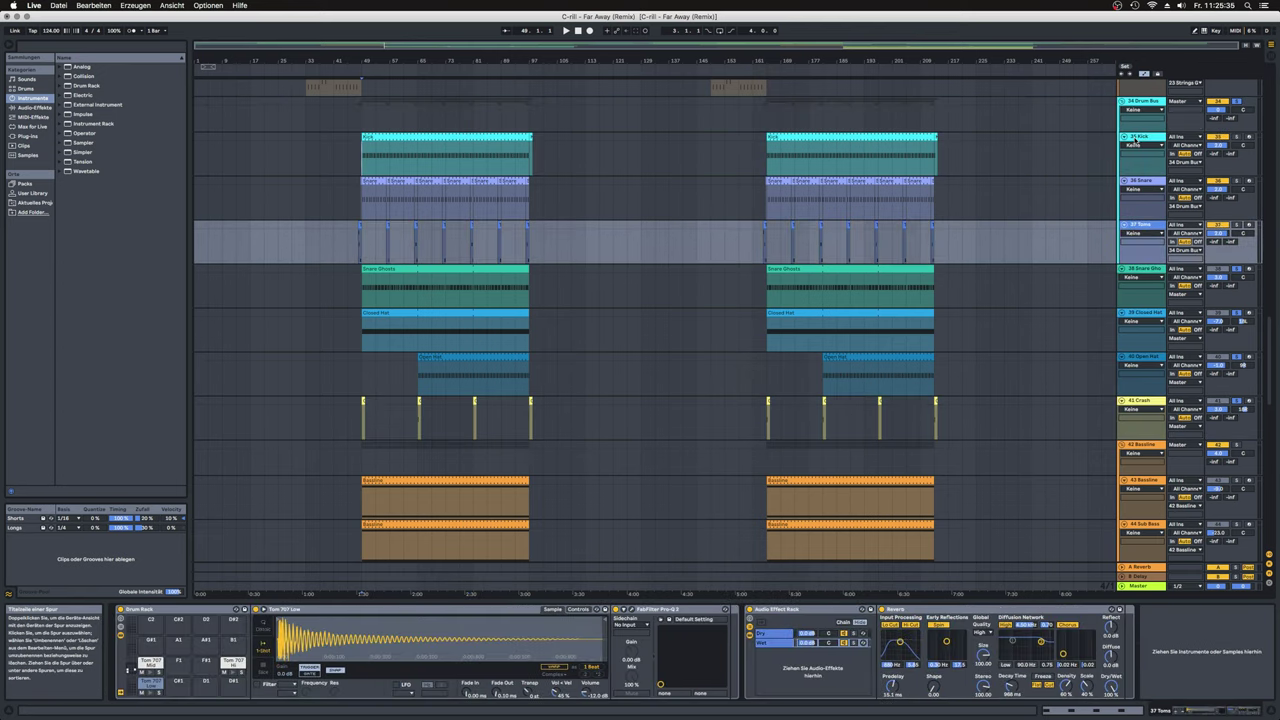
{"action": "key", "text": "Up"}
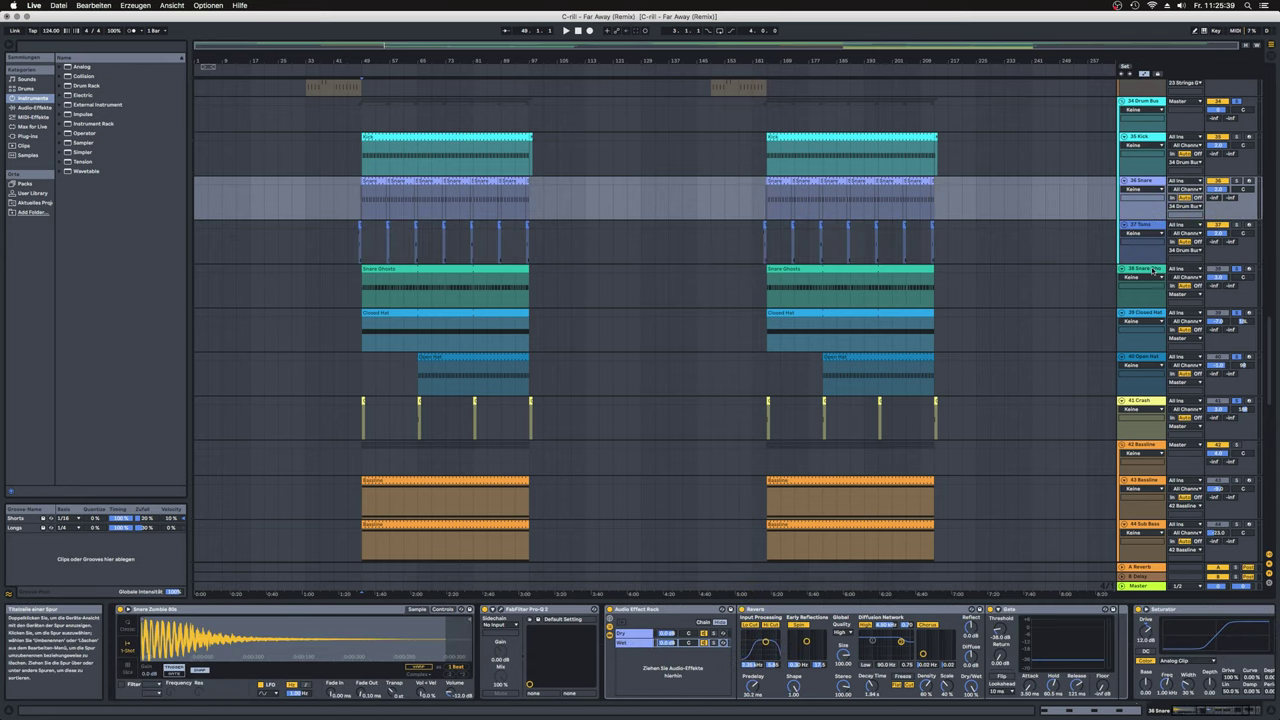
{"action": "key", "text": "Down"}
{"action": "key", "text": "Down"}
{"action": "key", "text": "Down"}
{"action": "key", "text": "Down"}
{"action": "key", "text": "Down"}
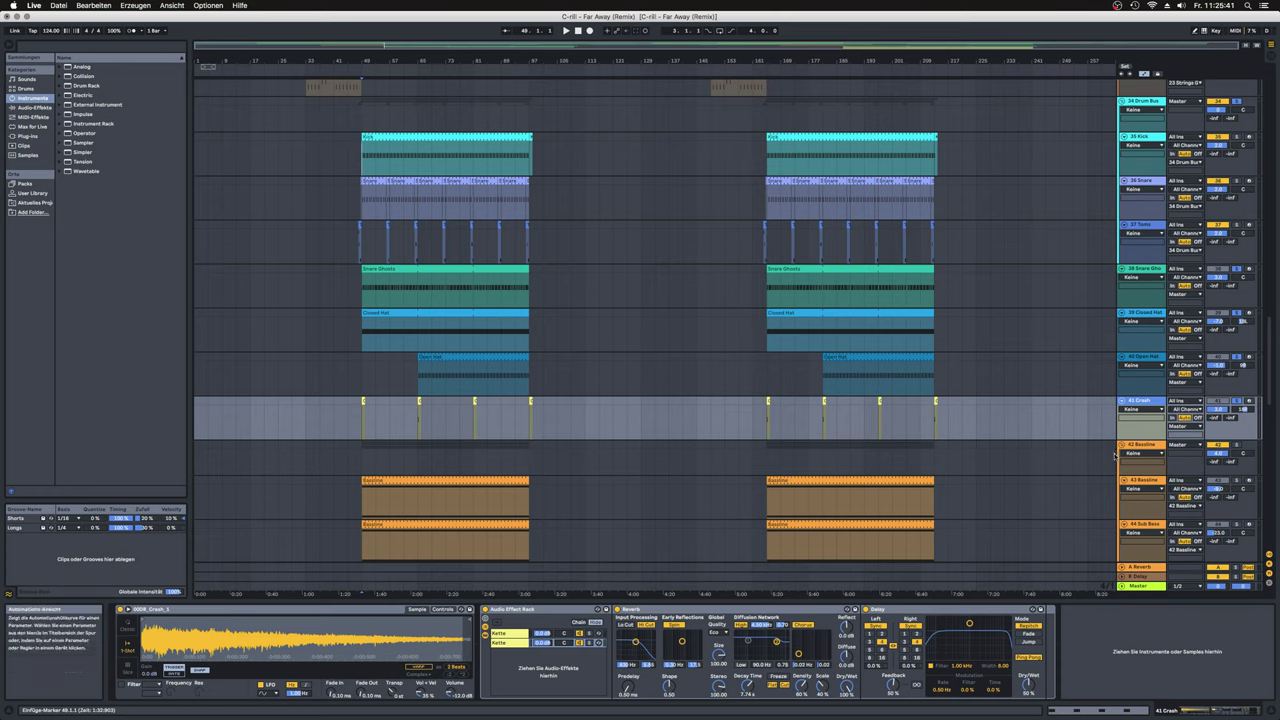
{"action": "key", "text": "Up"}
{"action": "key", "text": "Up"}
{"action": "key", "text": "Up"}
{"action": "key", "text": "Up"}
{"action": "key", "text": "Up"}
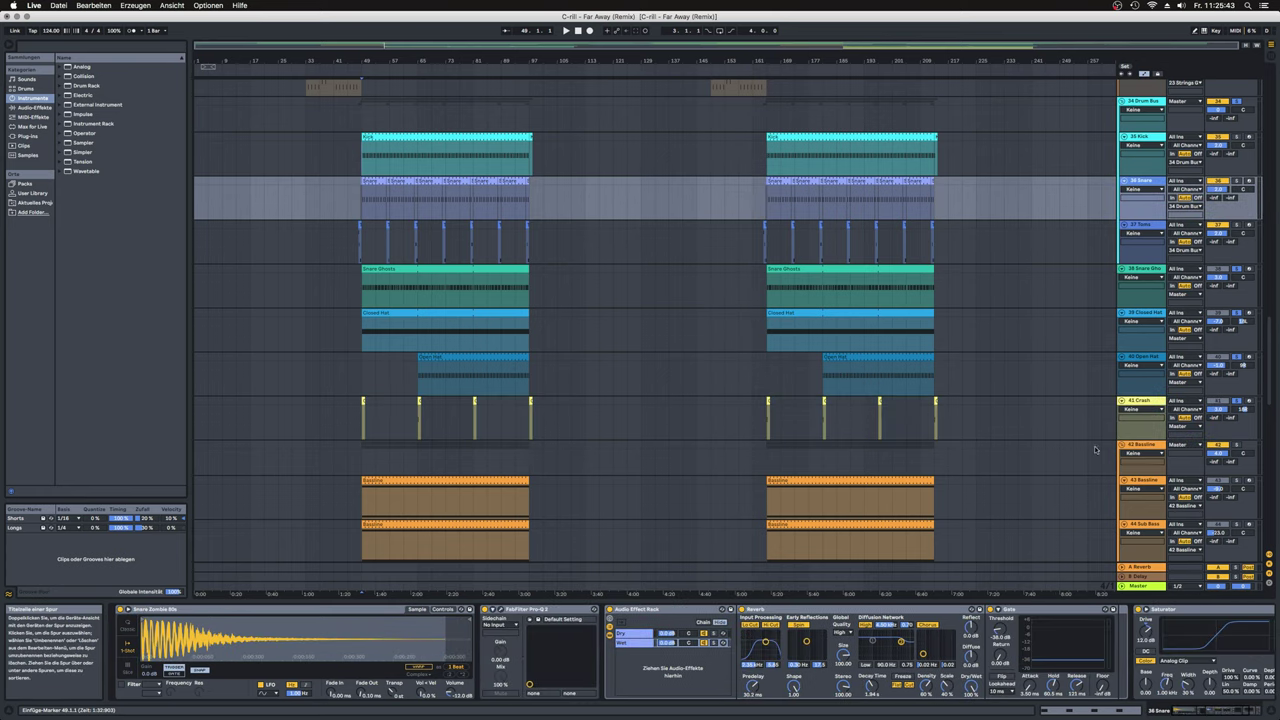
{"action": "key", "text": "Up"}
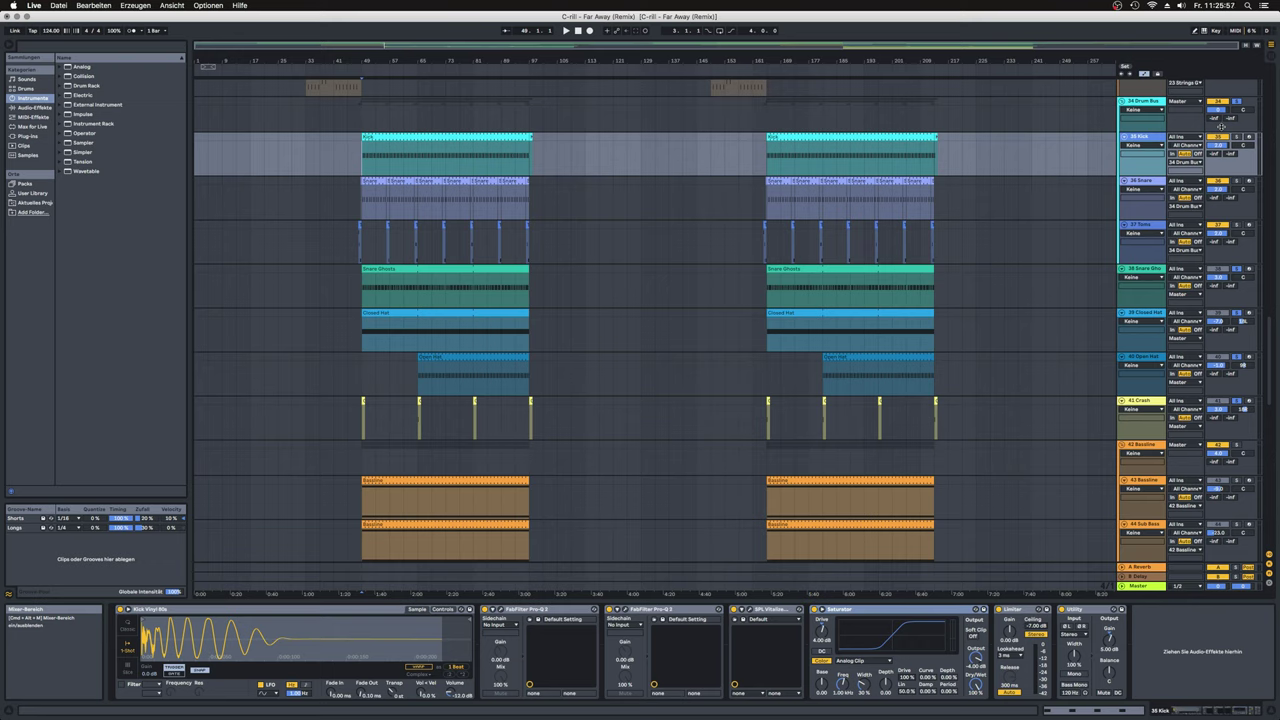
Step: Solo the Kick track, bypass its effects from the Limiter back to the first Pro-Q 2, and play it from bar 49
{"action": "key", "text": "space"}
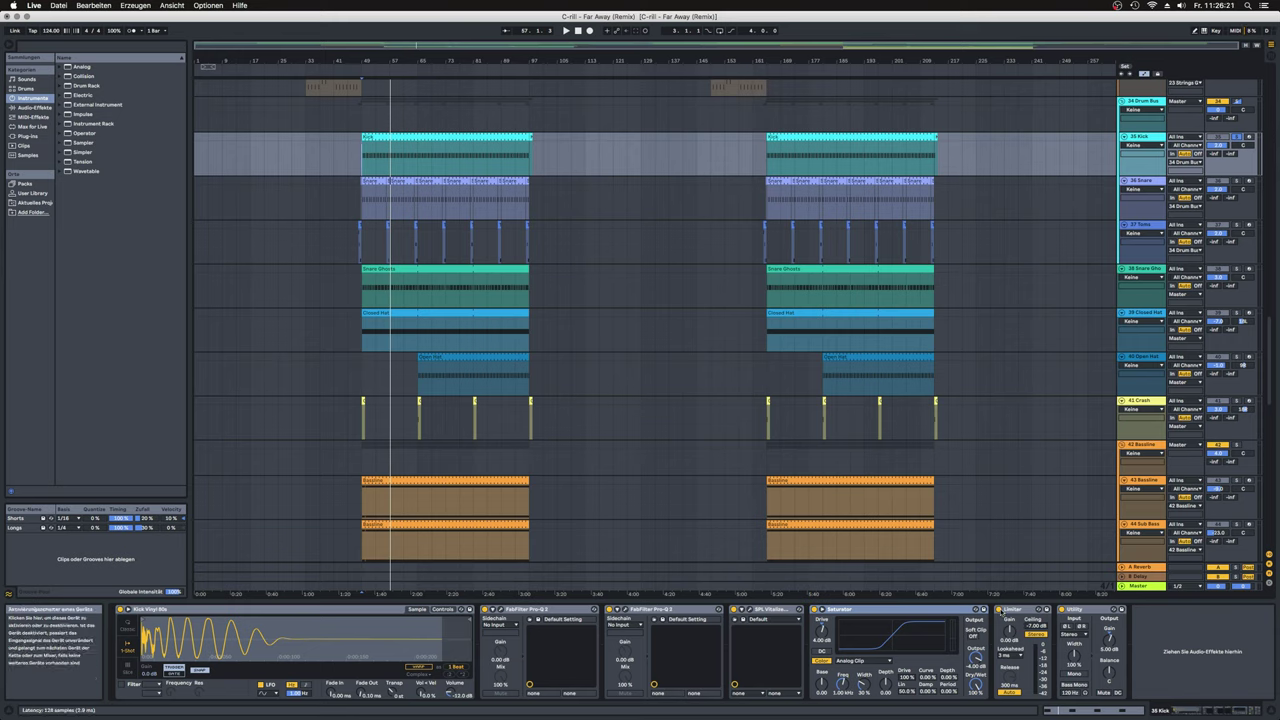
{"action": "left_click", "coordinate": [999, 611]}
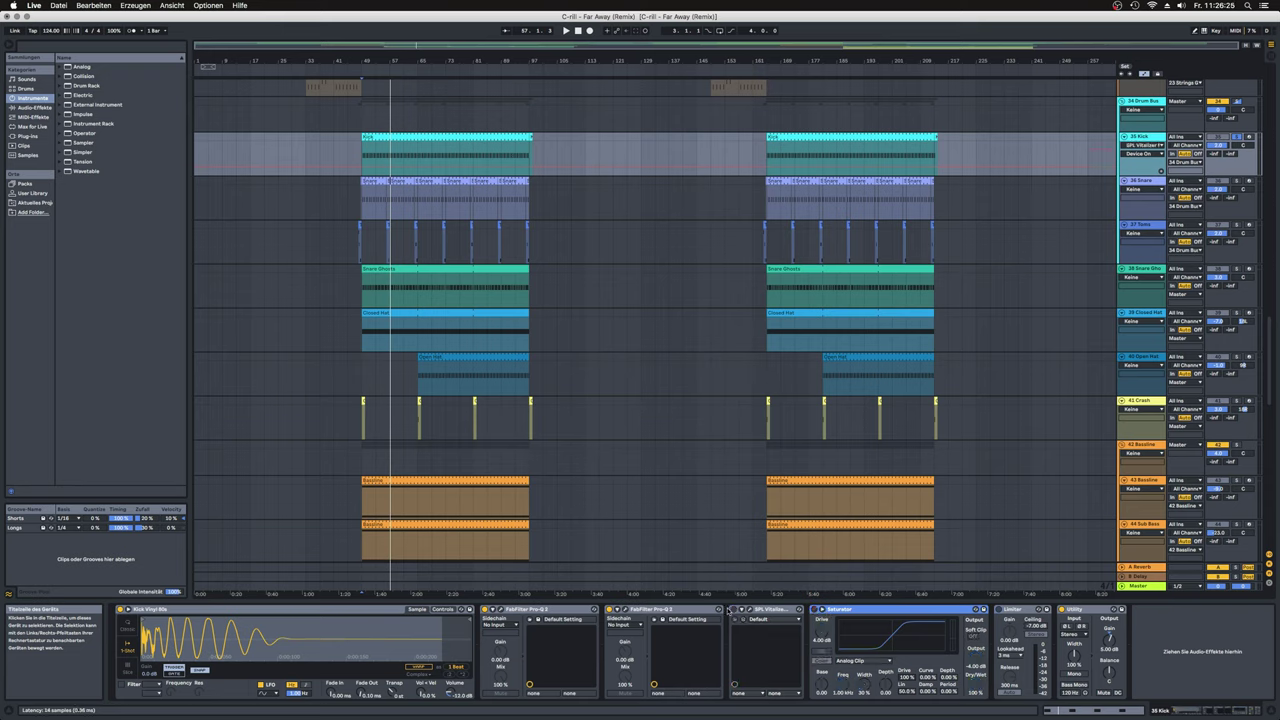
{"action": "left_click", "coordinate": [609, 610]}
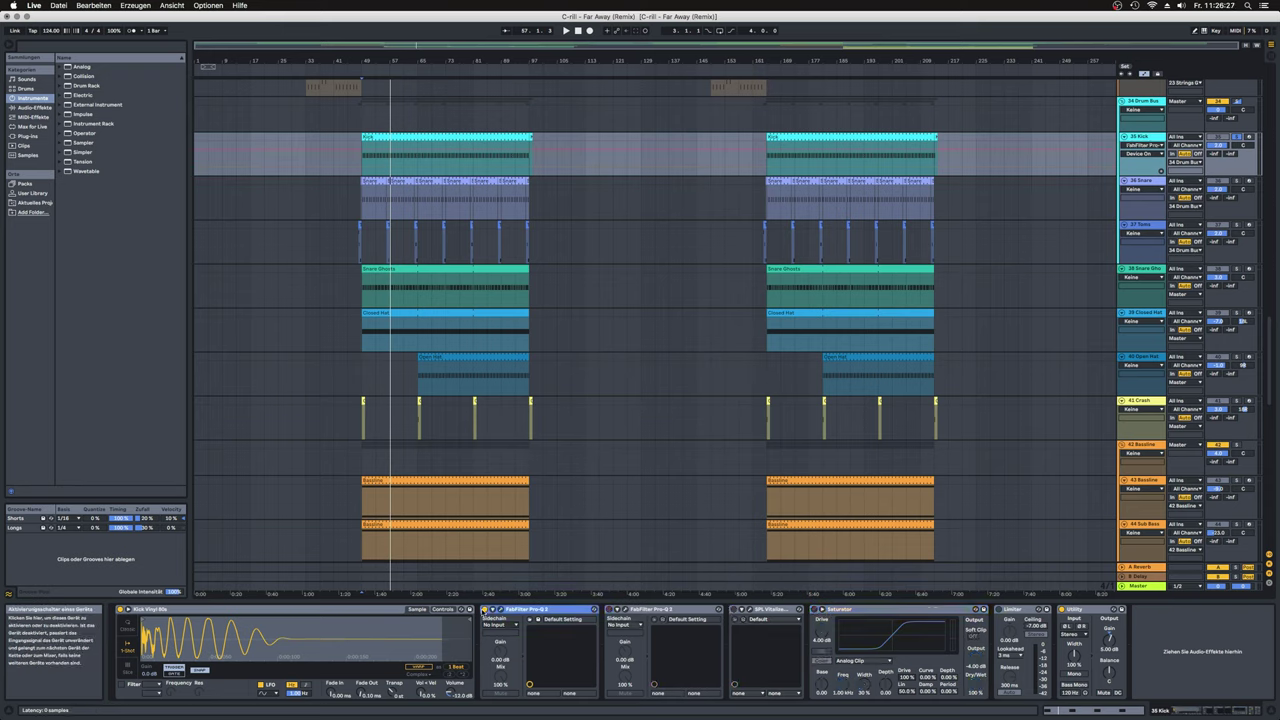
{"action": "key", "text": "space"}
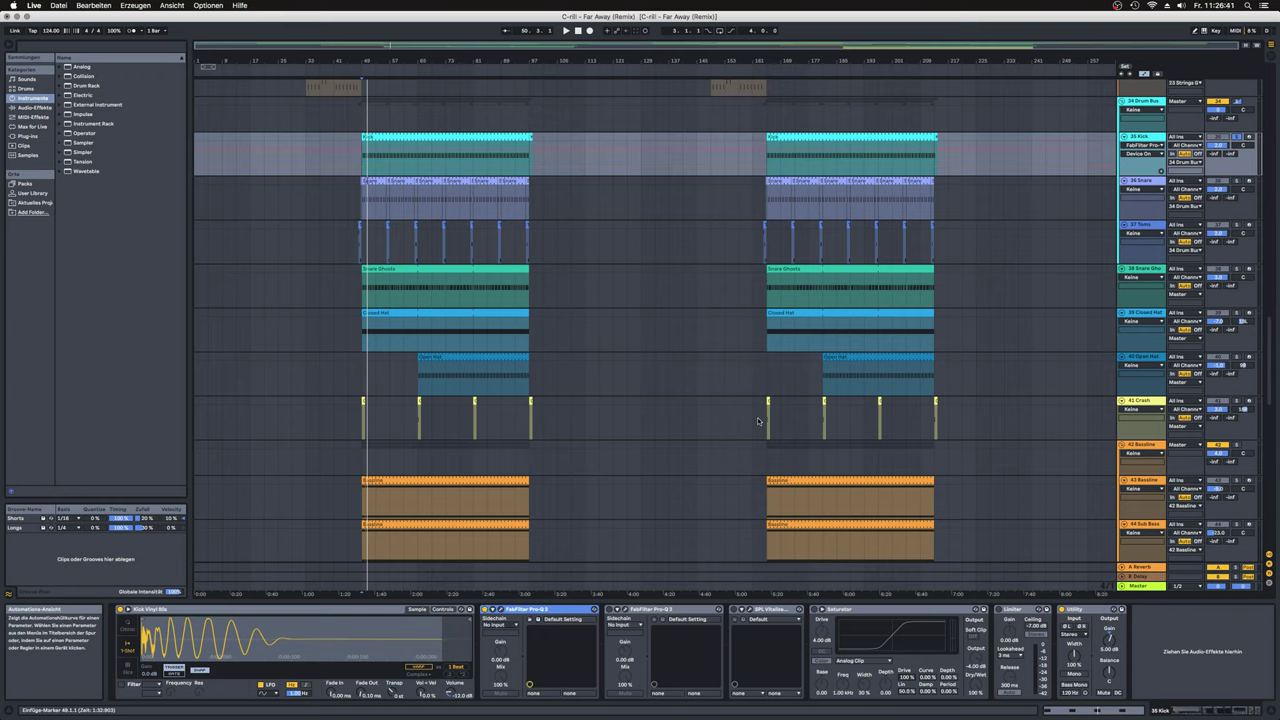
Step: Inspect the Kick's first FabFilter Pro-Q 2 curve during playback and open its SPL Vitalizer MK2-T
{"action": "left_click", "coordinate": [496, 612]}
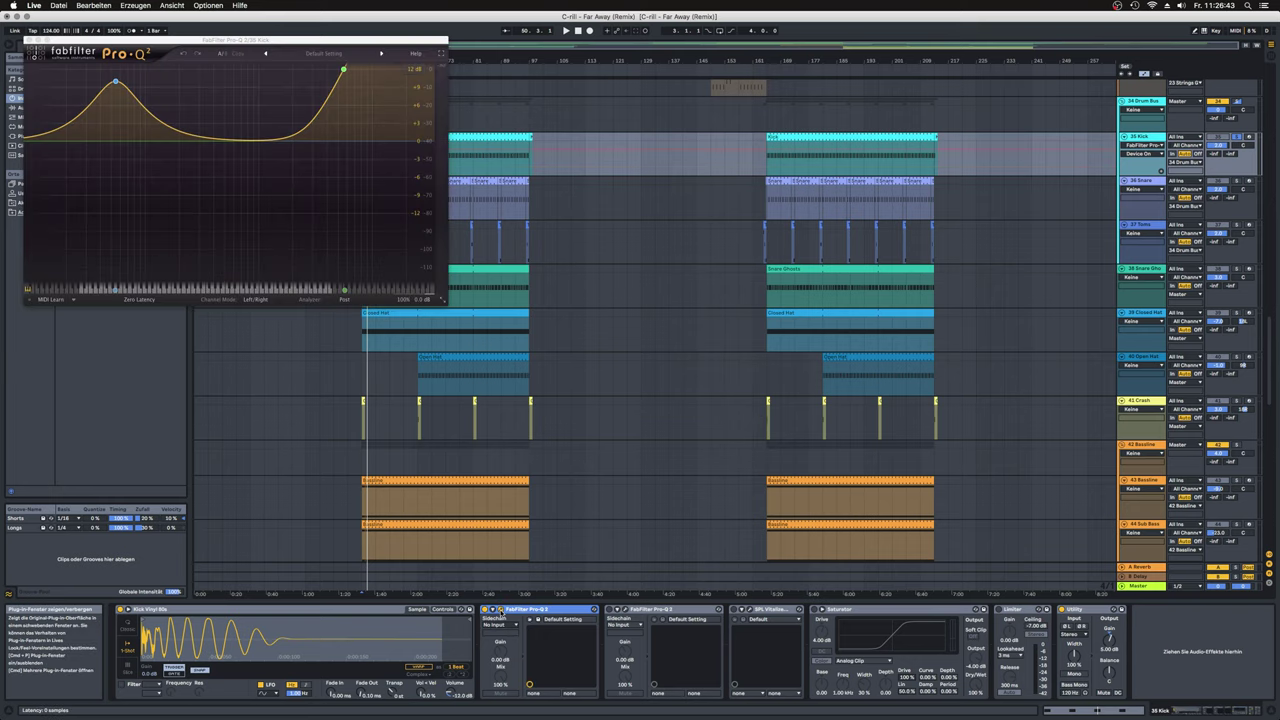
{"action": "key", "text": "space"}
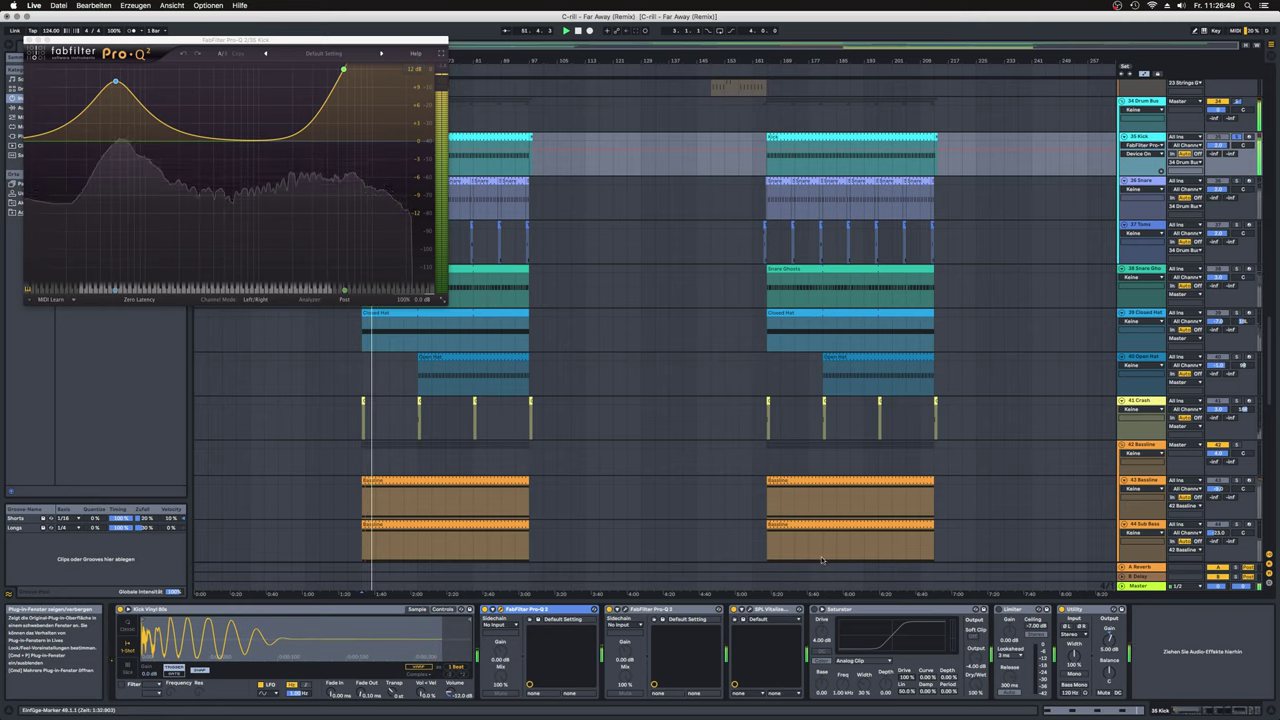
{"action": "left_click", "coordinate": [748, 609]}
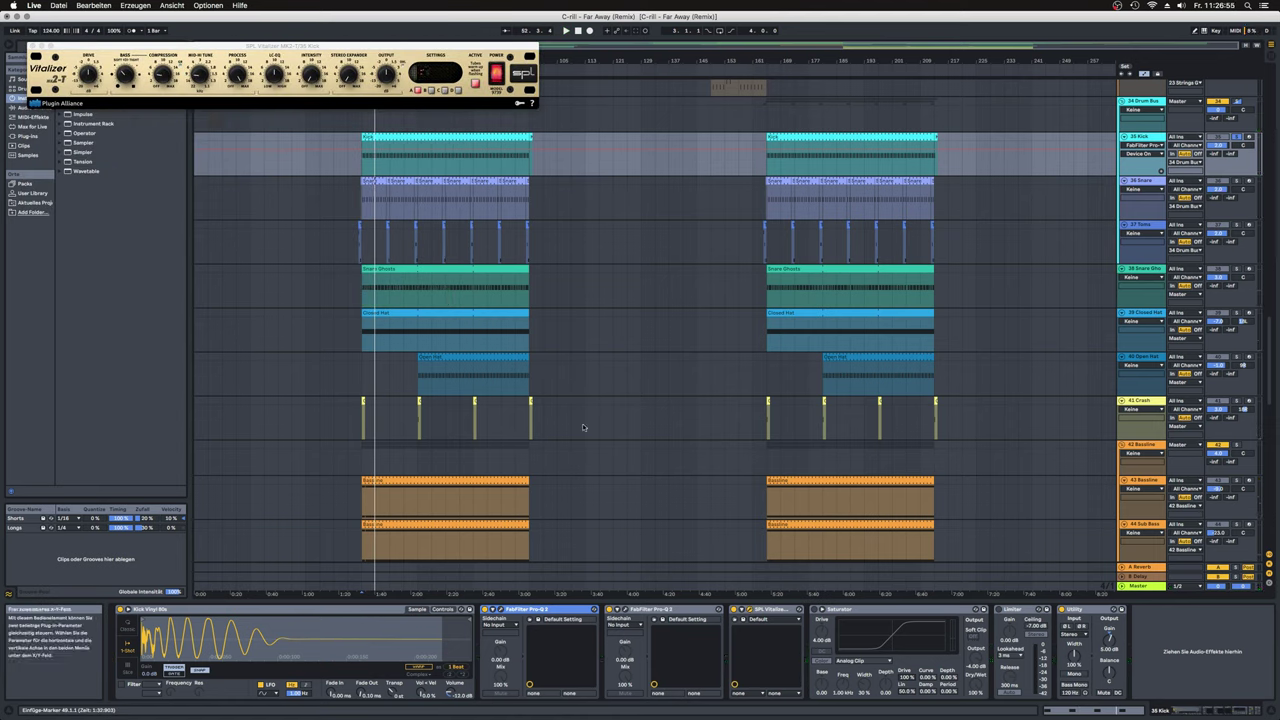
Step: Close the open Vitalizer window, add a second SPL Vitalizer MK2-T from the Plugin Alliance plug-ins to the Kick track, and try its Process control
{"action": "left_click", "coordinate": [31, 46]}
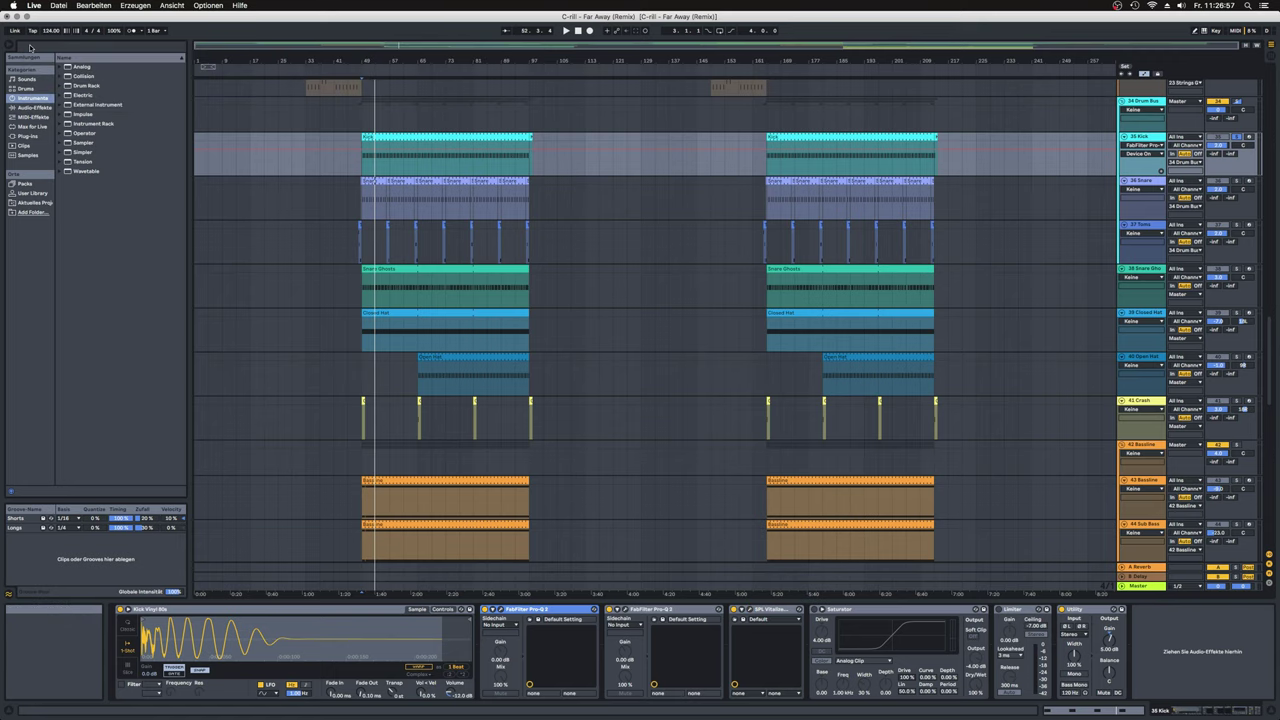
{"action": "left_click", "coordinate": [26, 136]}
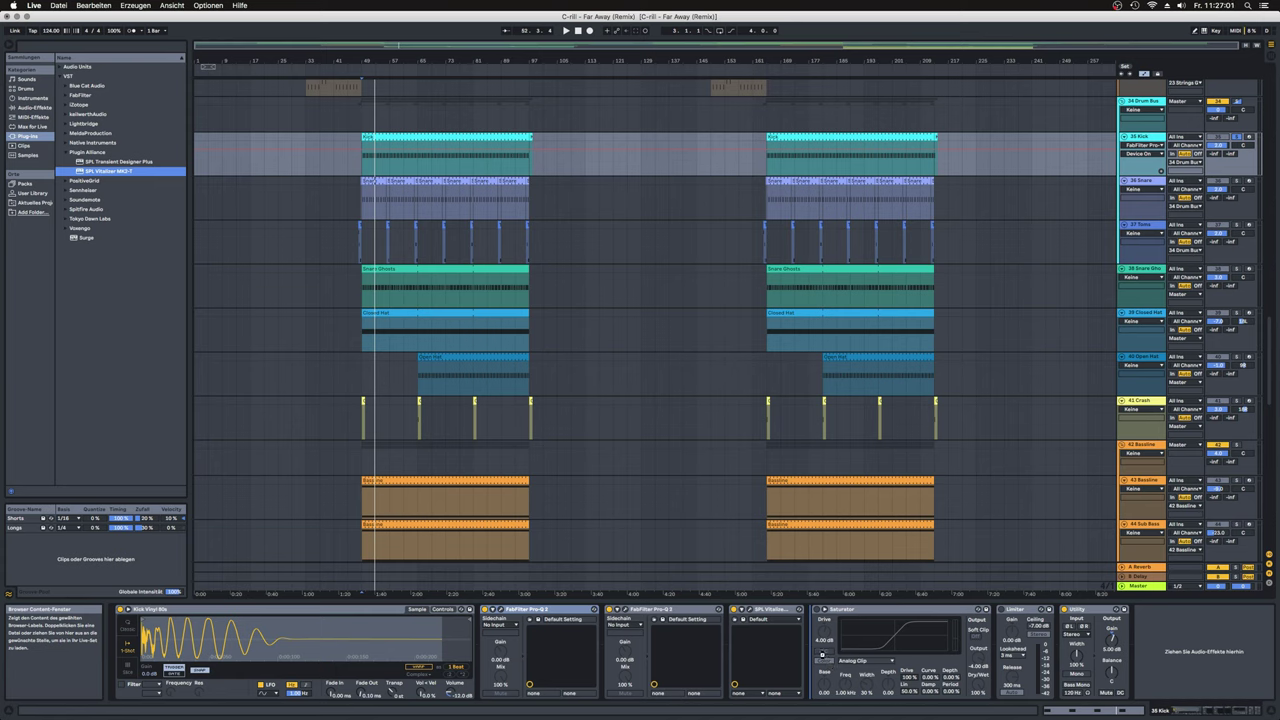
{"action": "key", "text": "Return"}
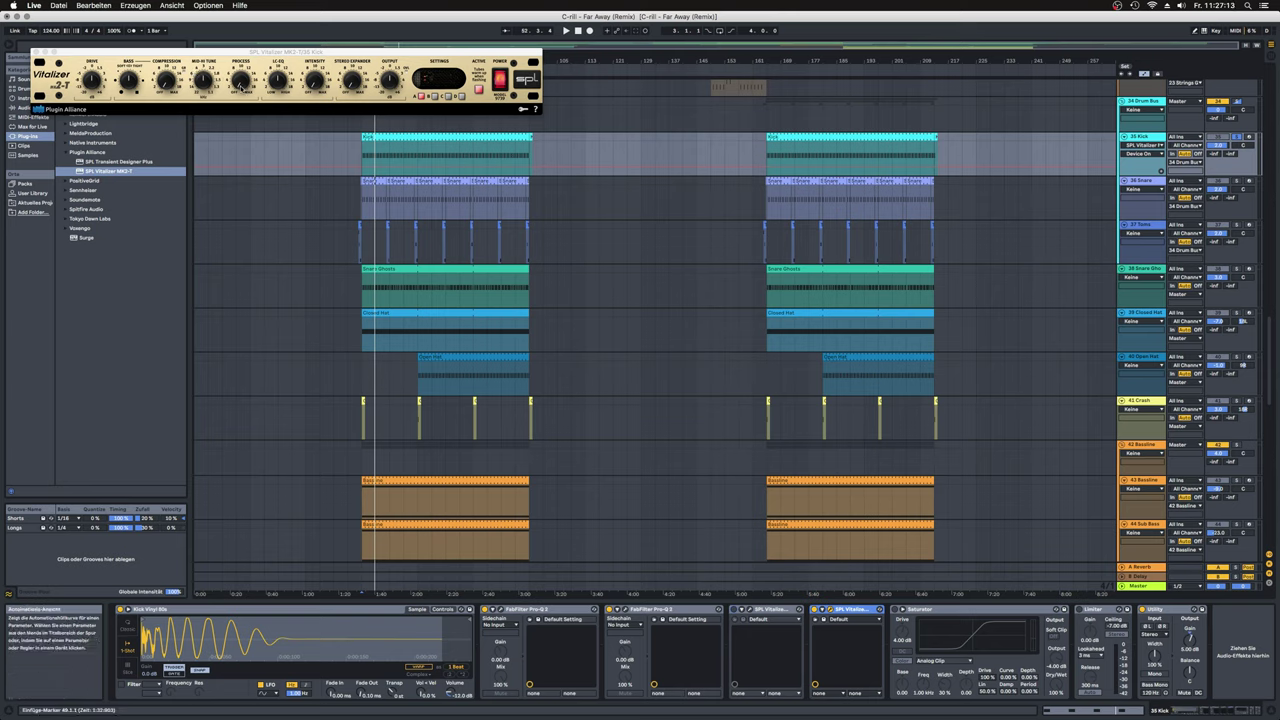
{"action": "left_click", "coordinate": [241, 85]}
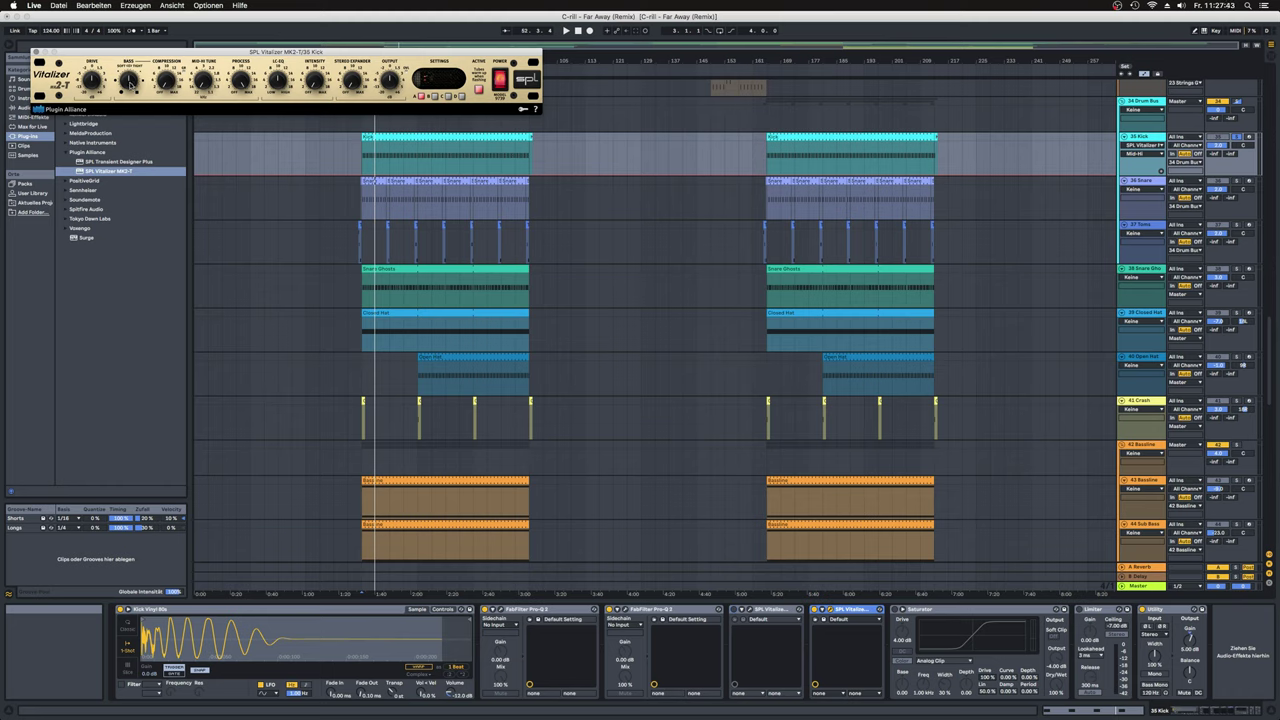
Step: Play the Kick with the second SPL Vitalizer MK2-T active and bypassed for comparison, and delete that device from the chain
{"action": "key", "text": "space"}
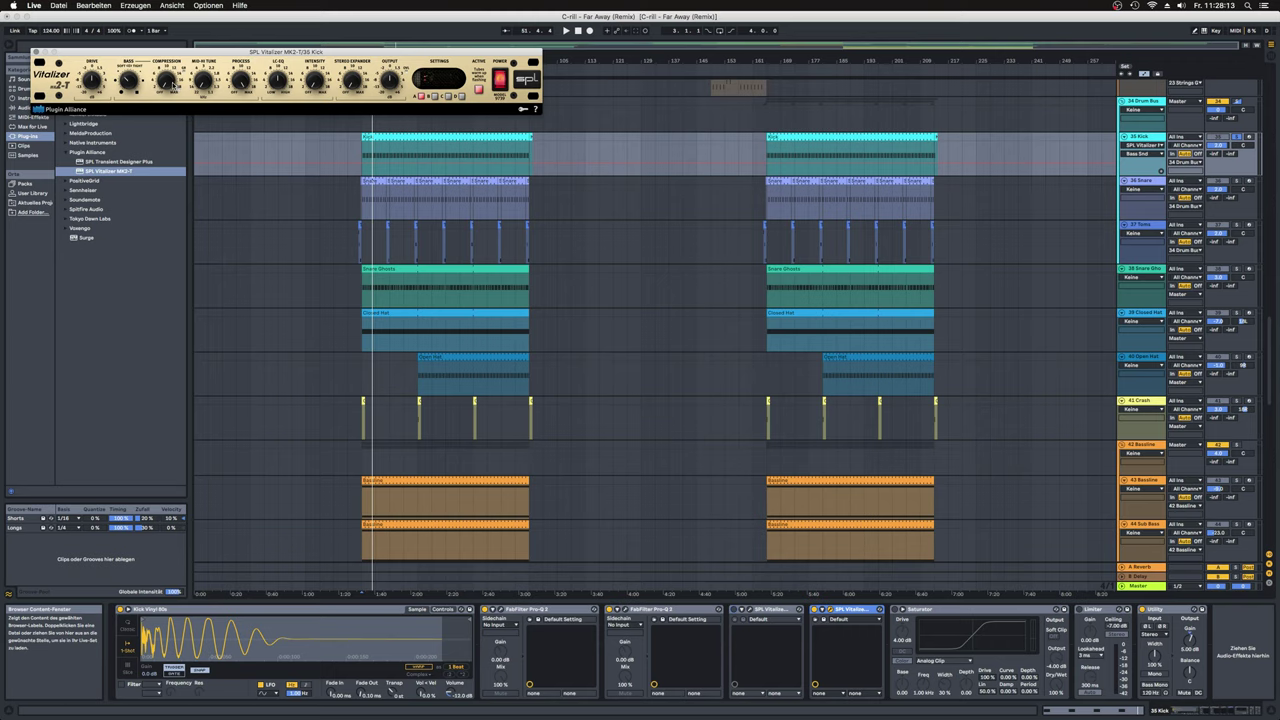
{"action": "key", "text": "space"}
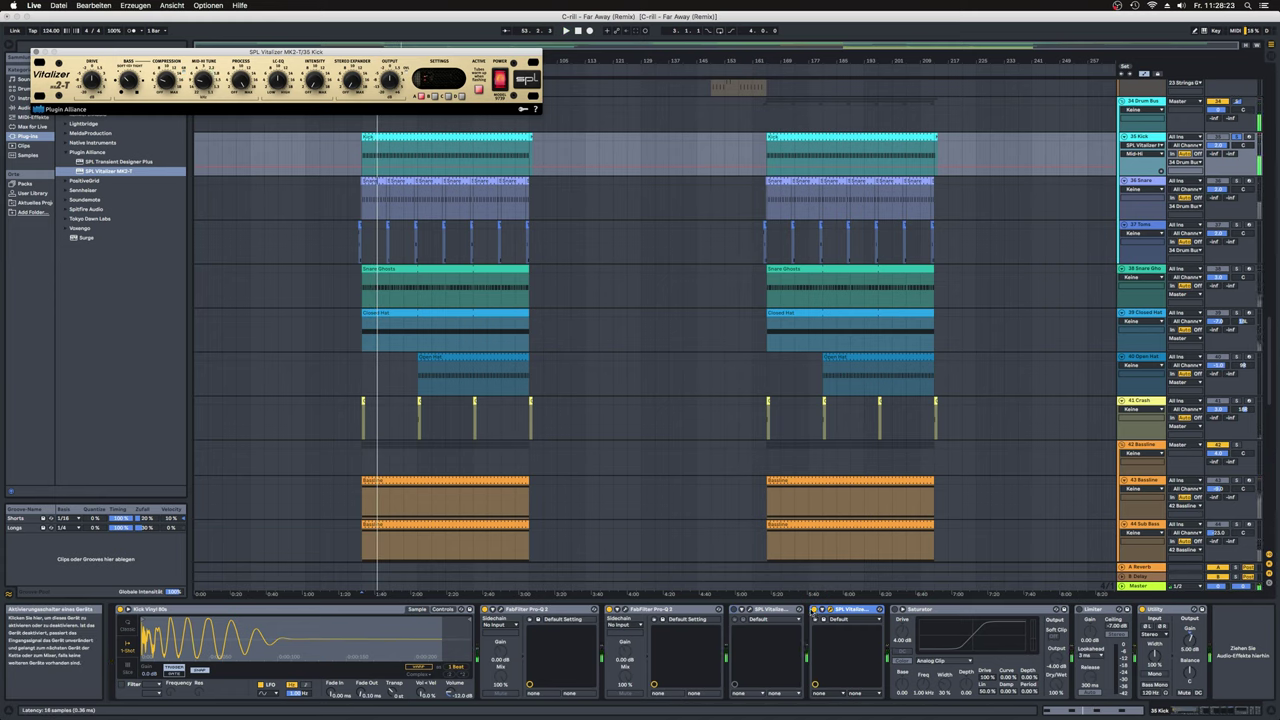
{"action": "left_click", "coordinate": [817, 609]}
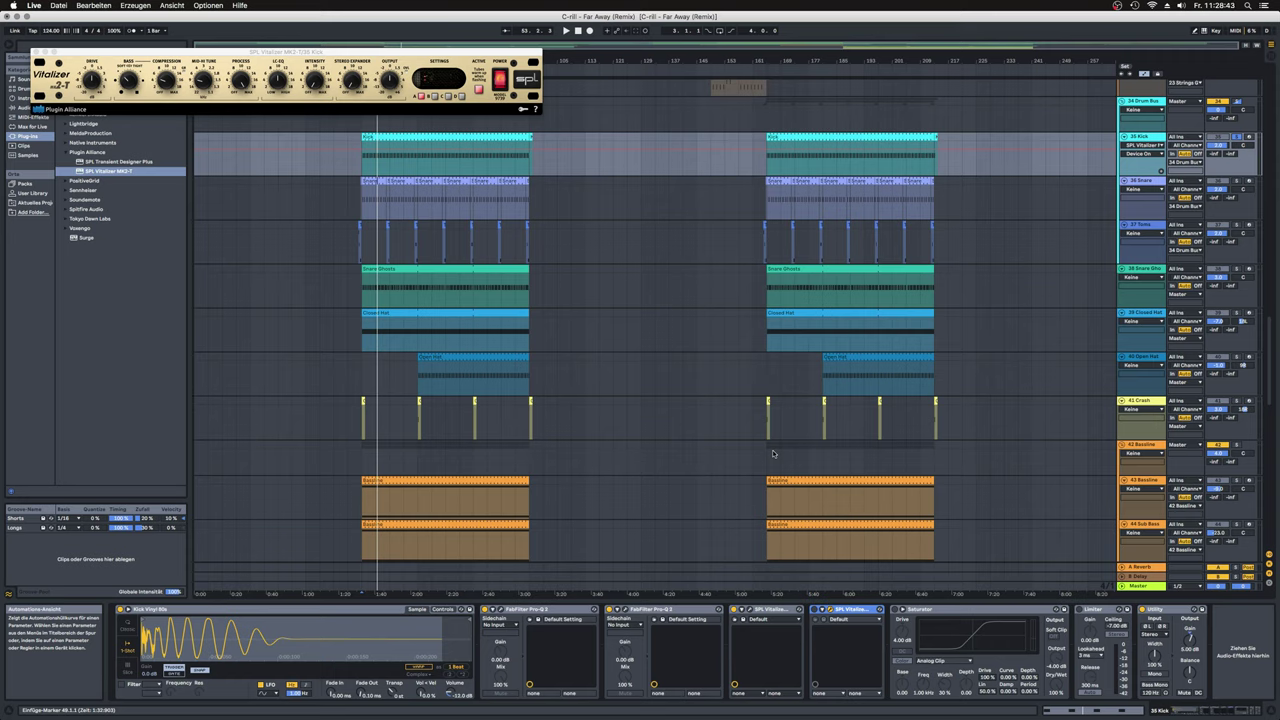
{"action": "key", "text": "space"}
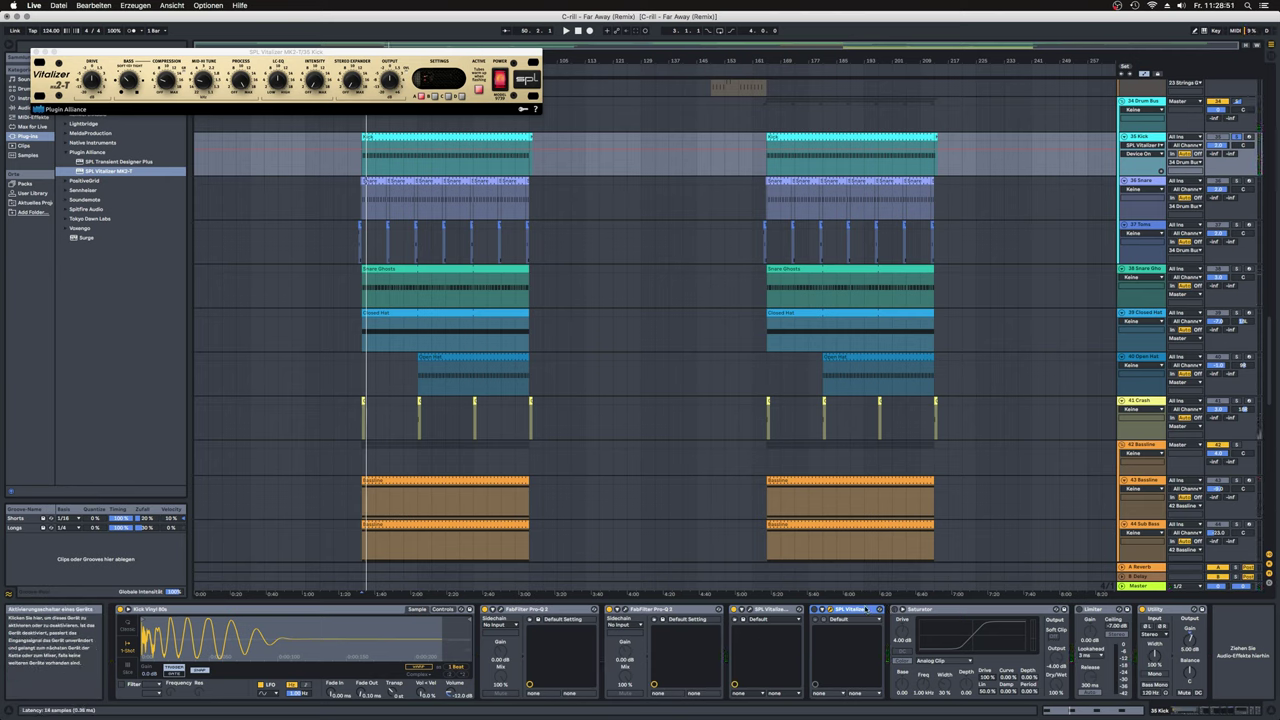
{"action": "key", "text": "Delete"}
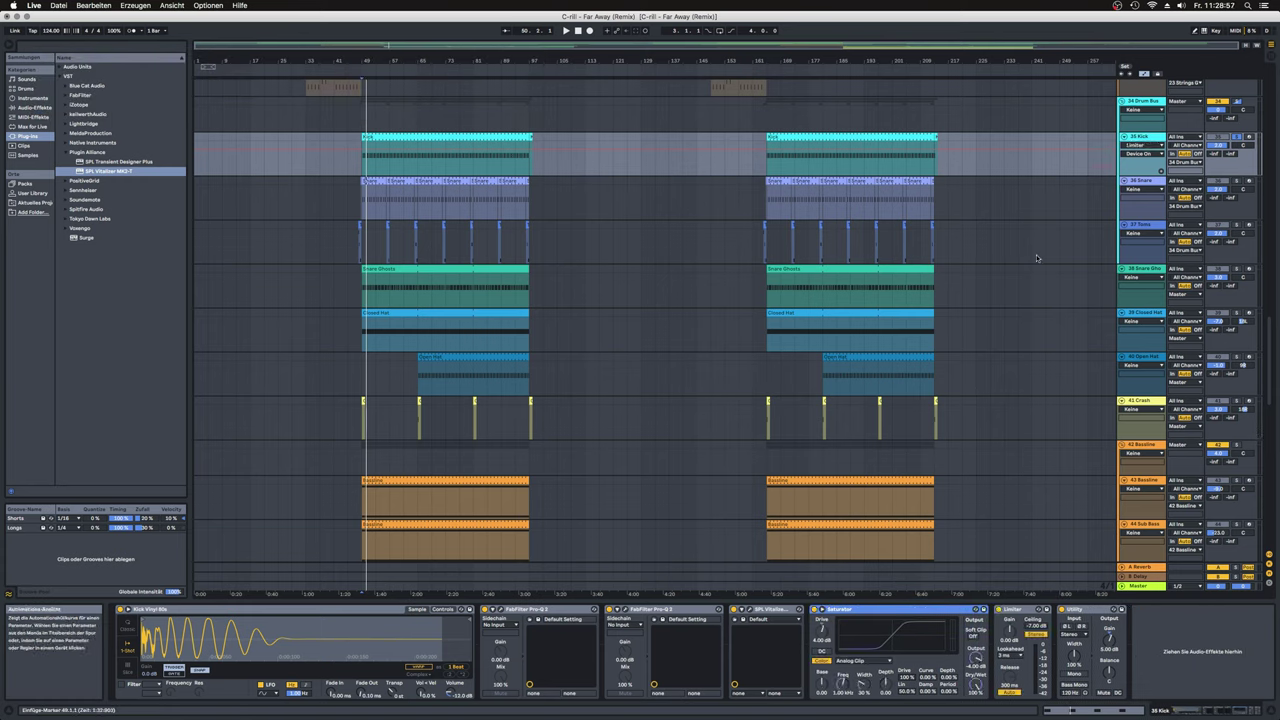
Step: Set the Kick's automation display to Keine, and play the soloed Snare track while showing its device chain
{"action": "left_click", "coordinate": [1142, 145]}
{"action": "left_click", "coordinate": [1145, 152]}
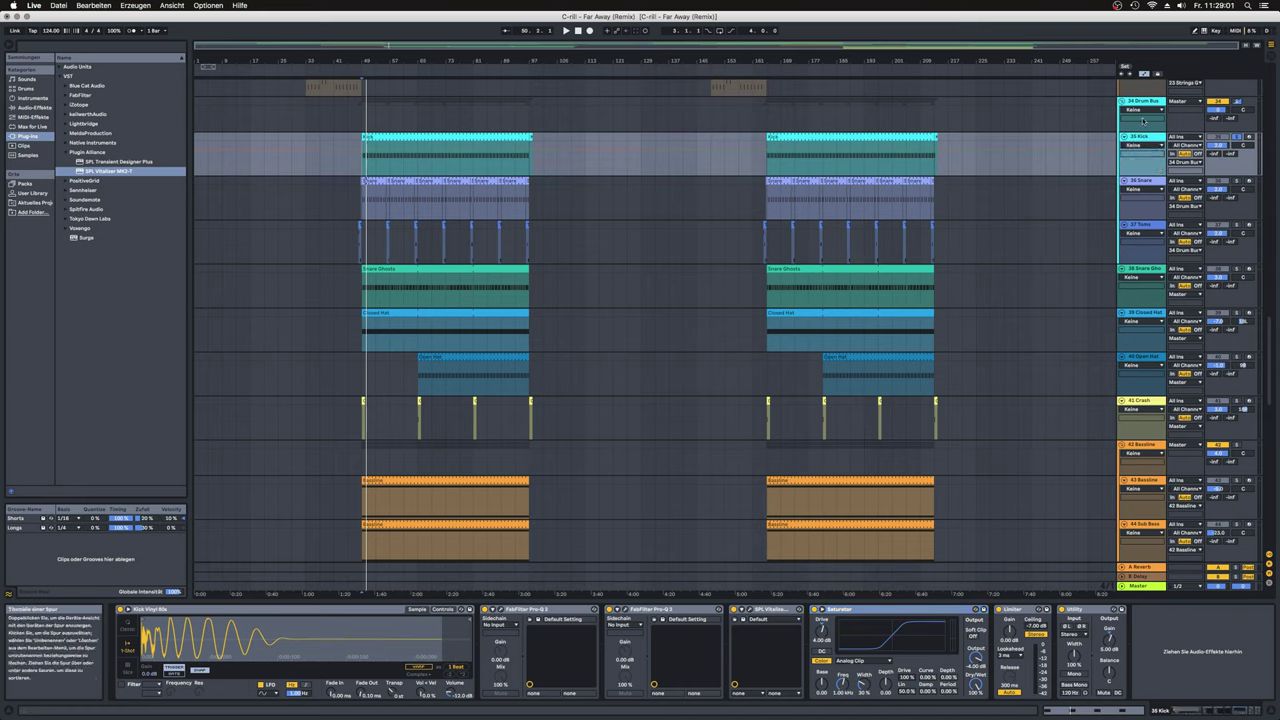
{"action": "key", "text": "space"}
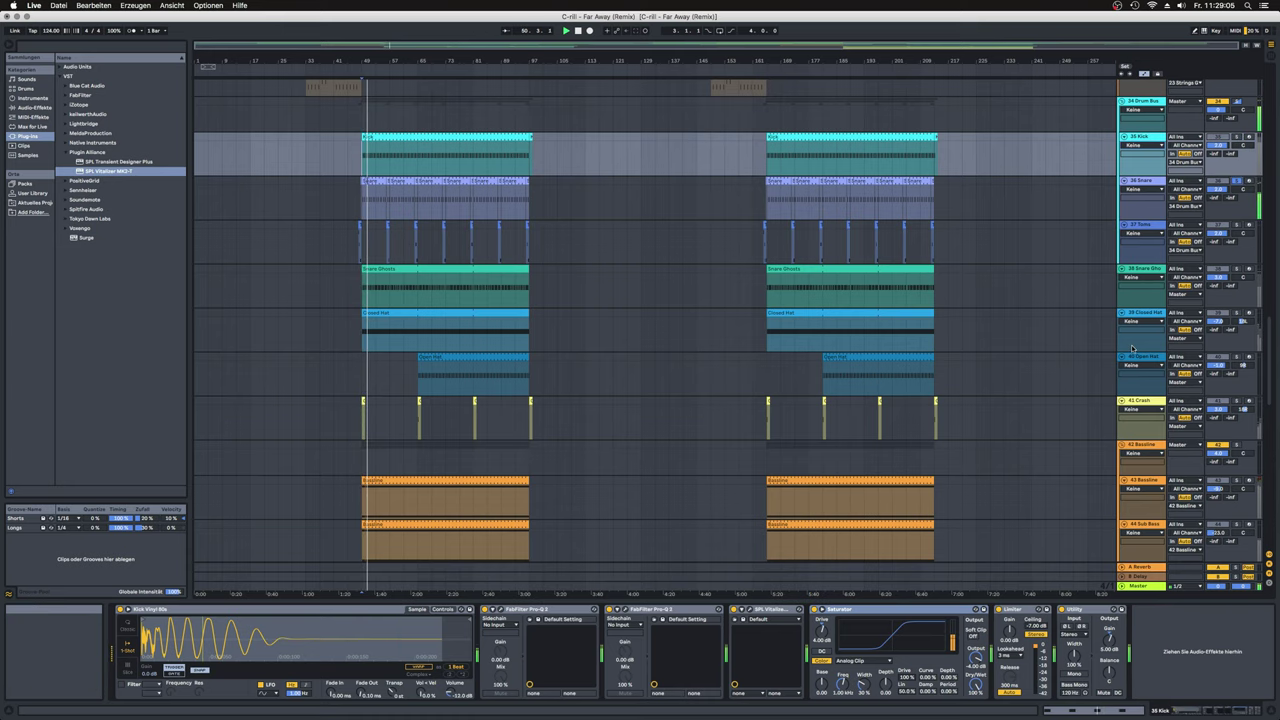
{"action": "left_click", "coordinate": [1135, 183]}
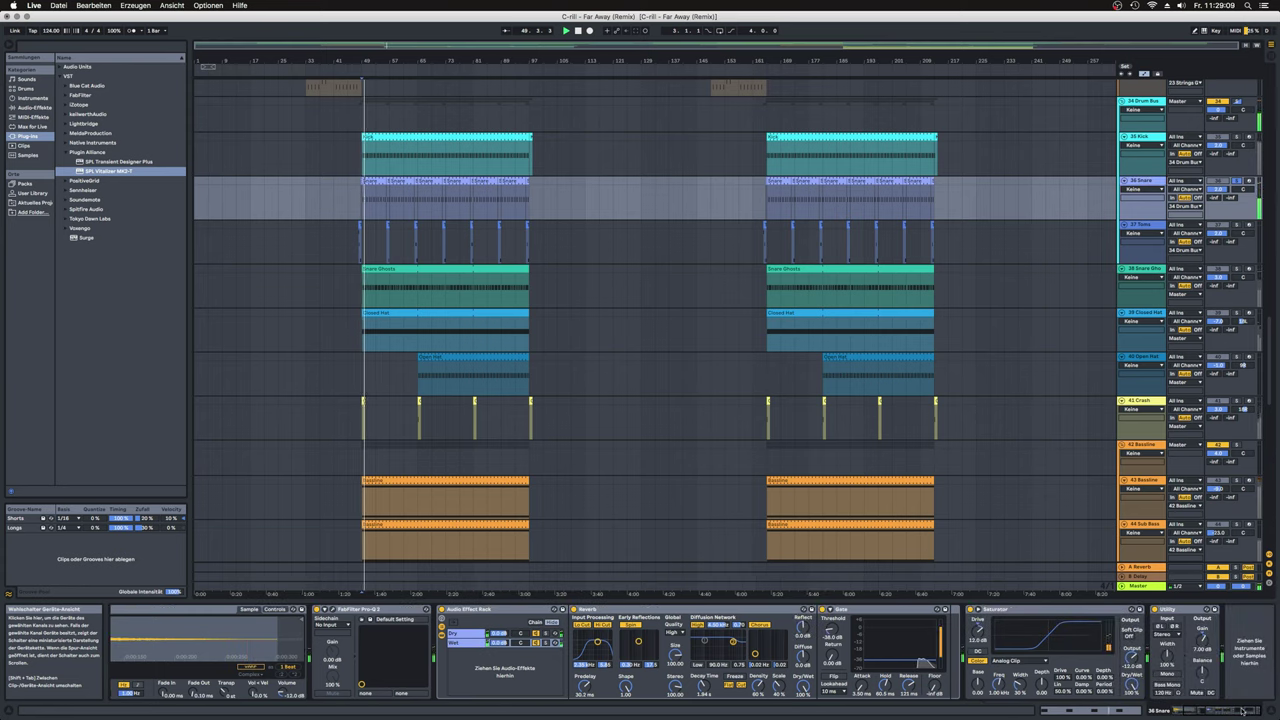
{"action": "scroll", "coordinate": [1240, 673], "scroll_direction": "right", "scroll_amount": 3}
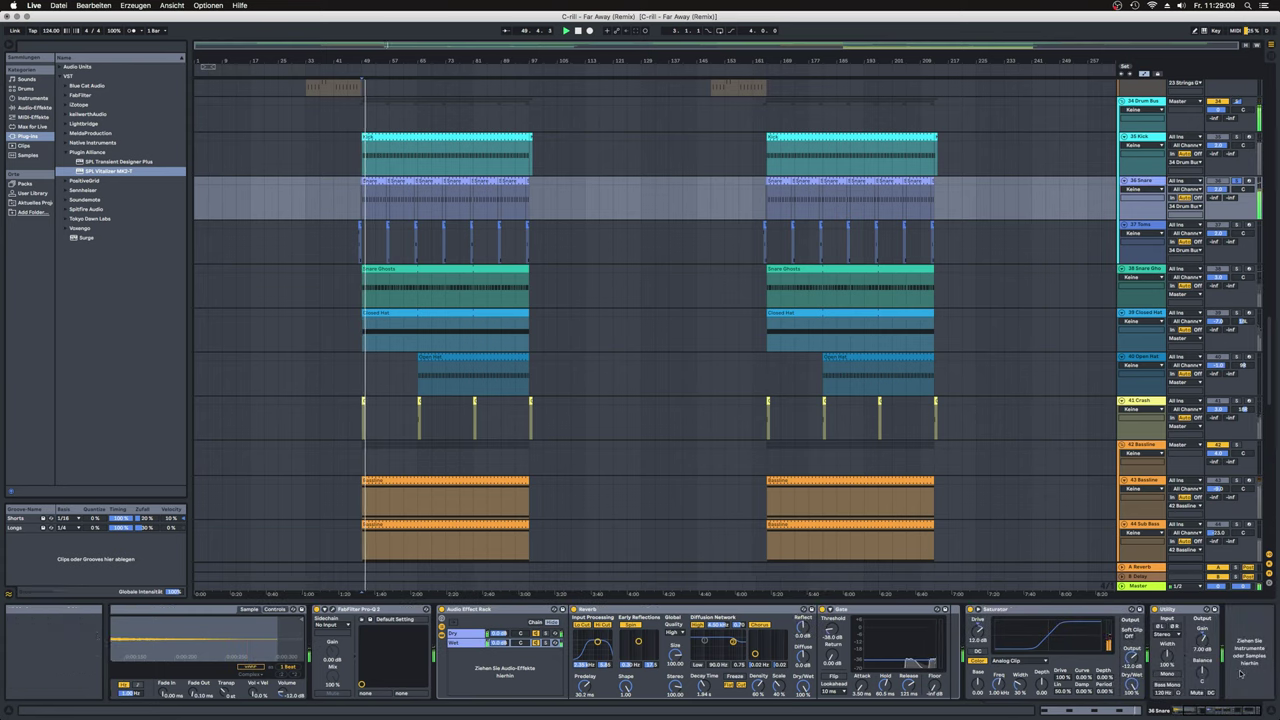
Step: Bypass the Snare's Saturator, Audio Effect Rack and FabFilter Pro-Q 2, and play the dry snare from bar 49
{"action": "left_click", "coordinate": [969, 609]}
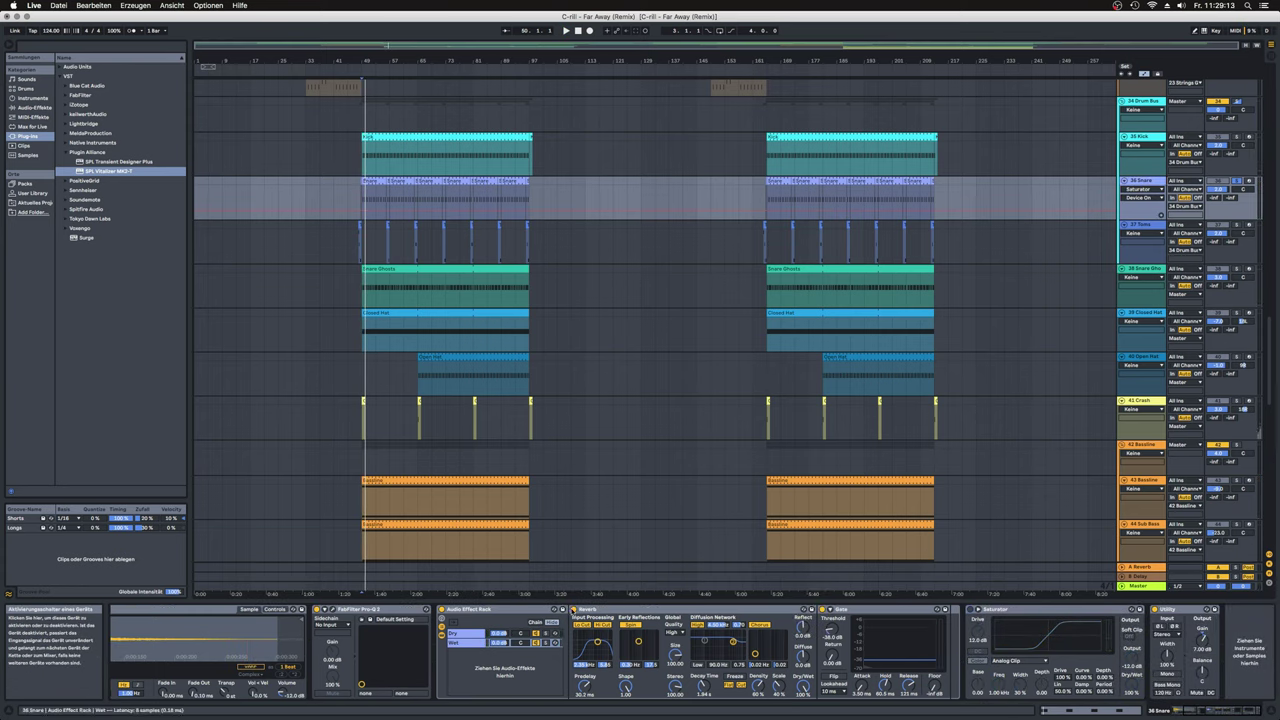
{"action": "left_click", "coordinate": [572, 609]}
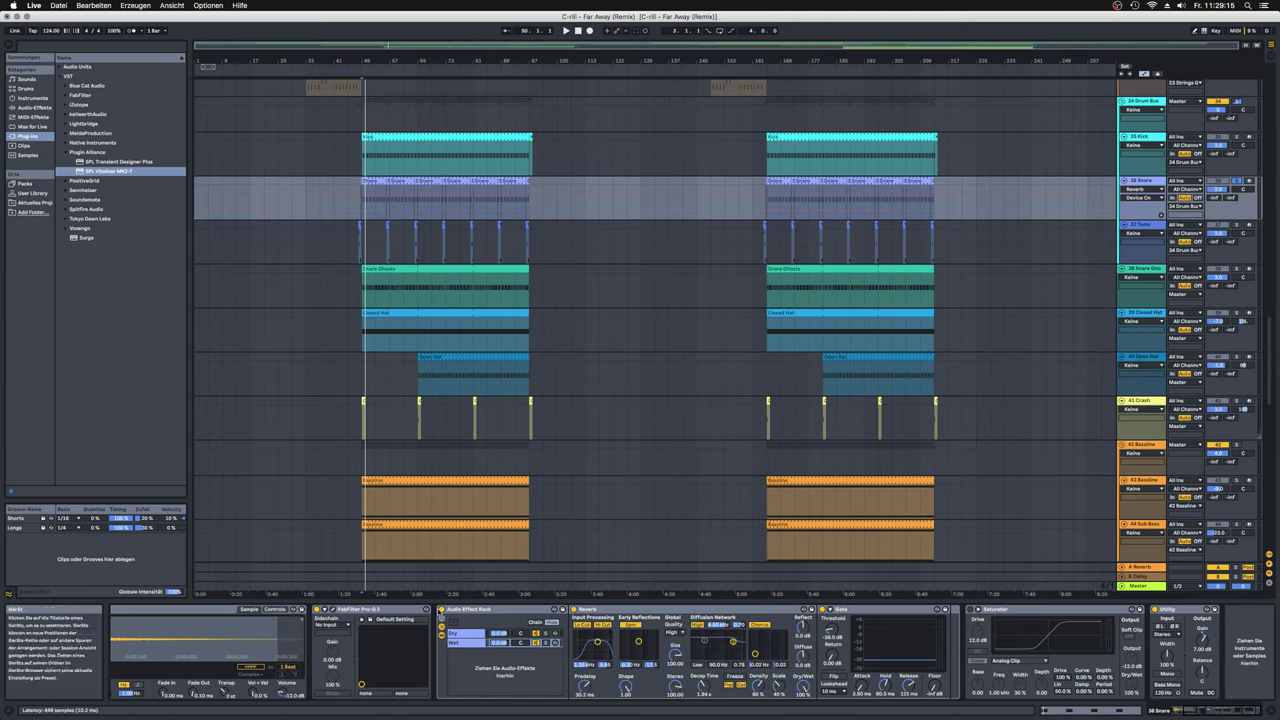
{"action": "left_click", "coordinate": [318, 609]}
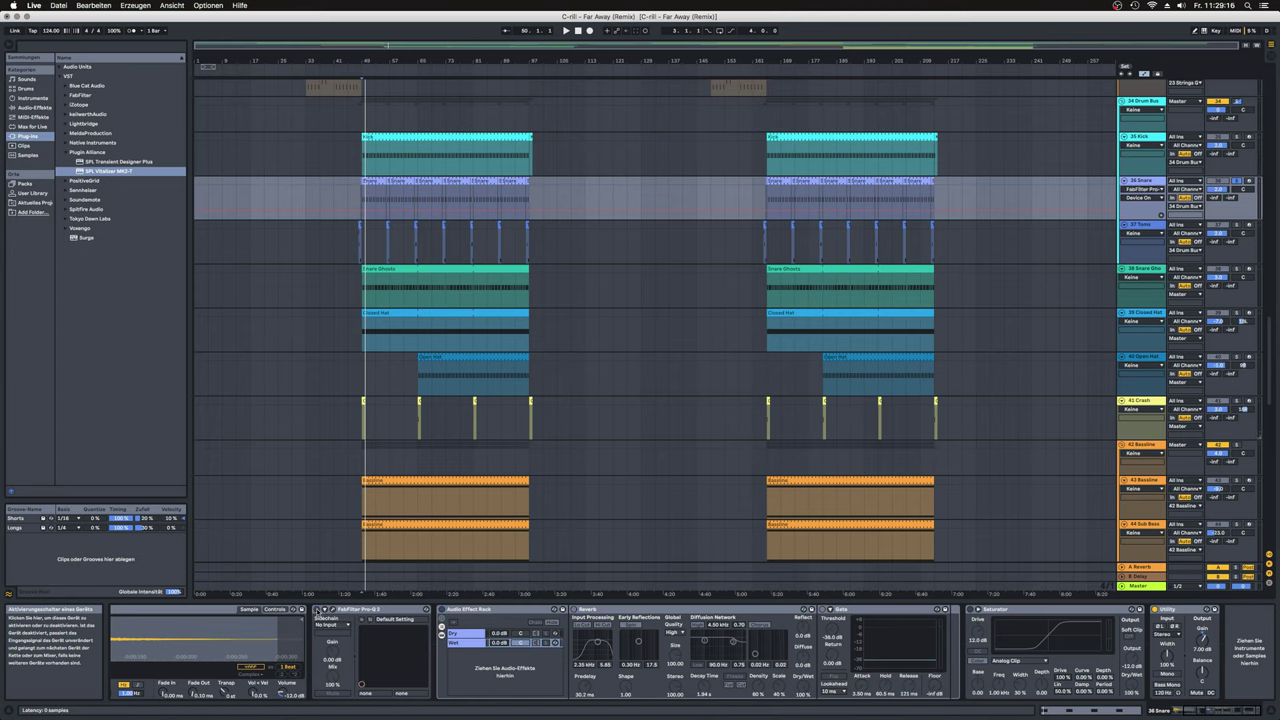
{"action": "left_click", "coordinate": [1176, 710]}
{"action": "key", "text": "space"}
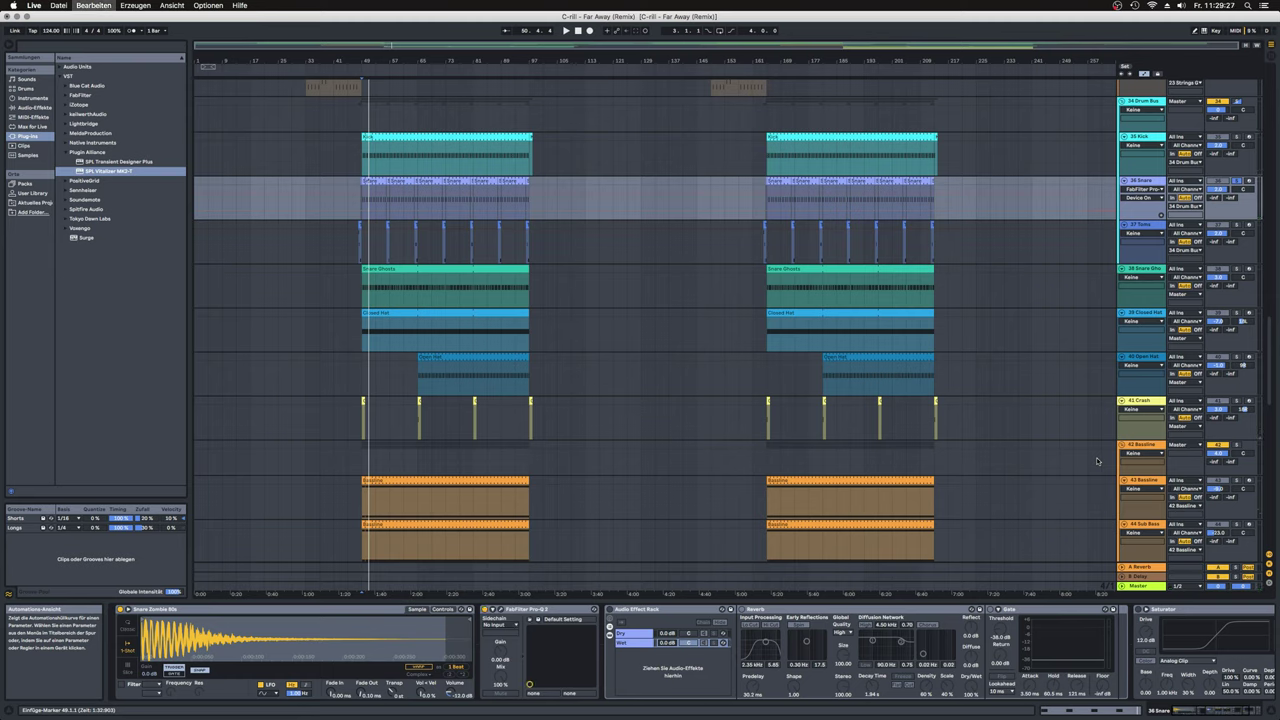
Step: Play the Snare with its effects switched back on, and examine its device chain and FabFilter Pro-Q 2 curve
{"action": "key", "text": "space"}
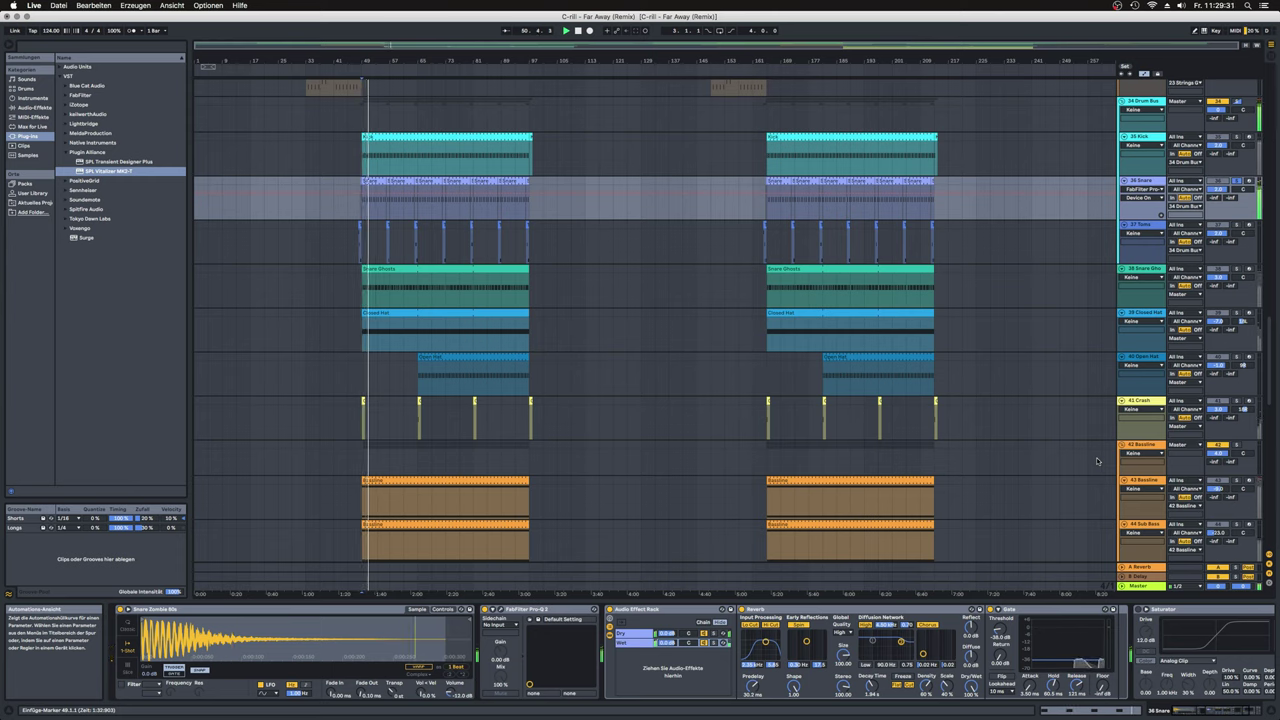
{"action": "left_click", "coordinate": [1235, 709]}
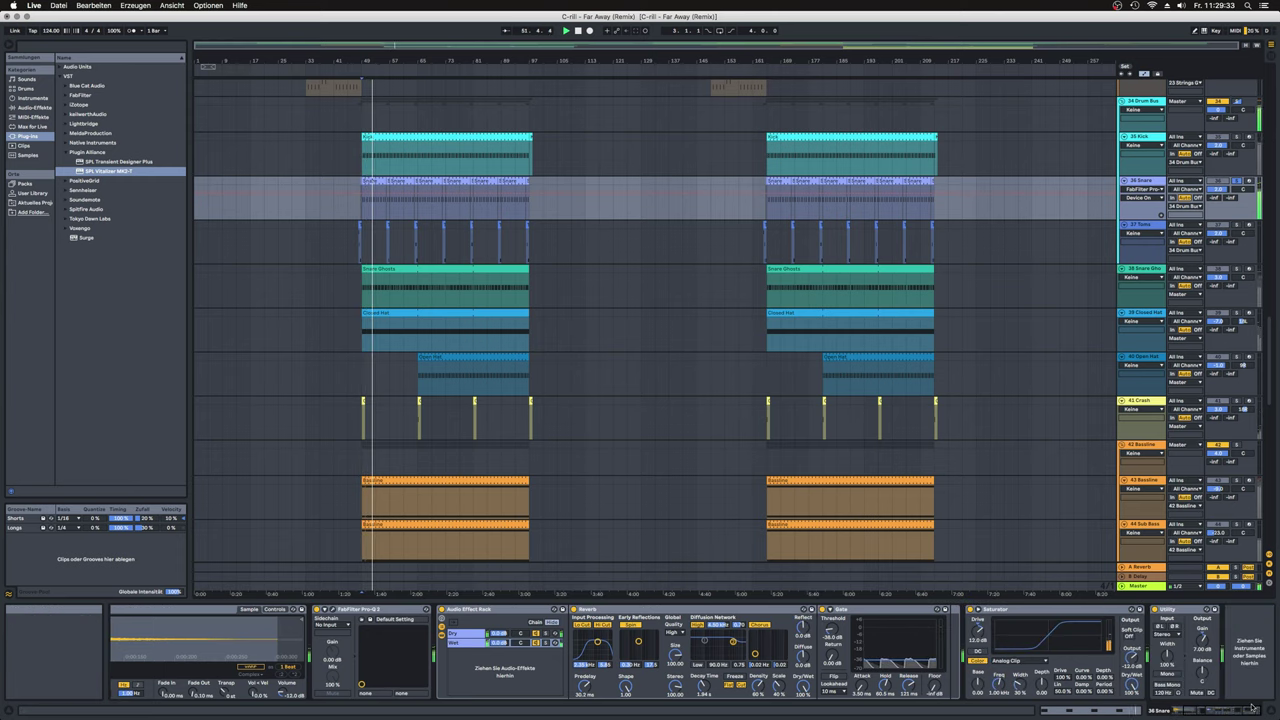
{"action": "left_click", "coordinate": [1235, 710]}
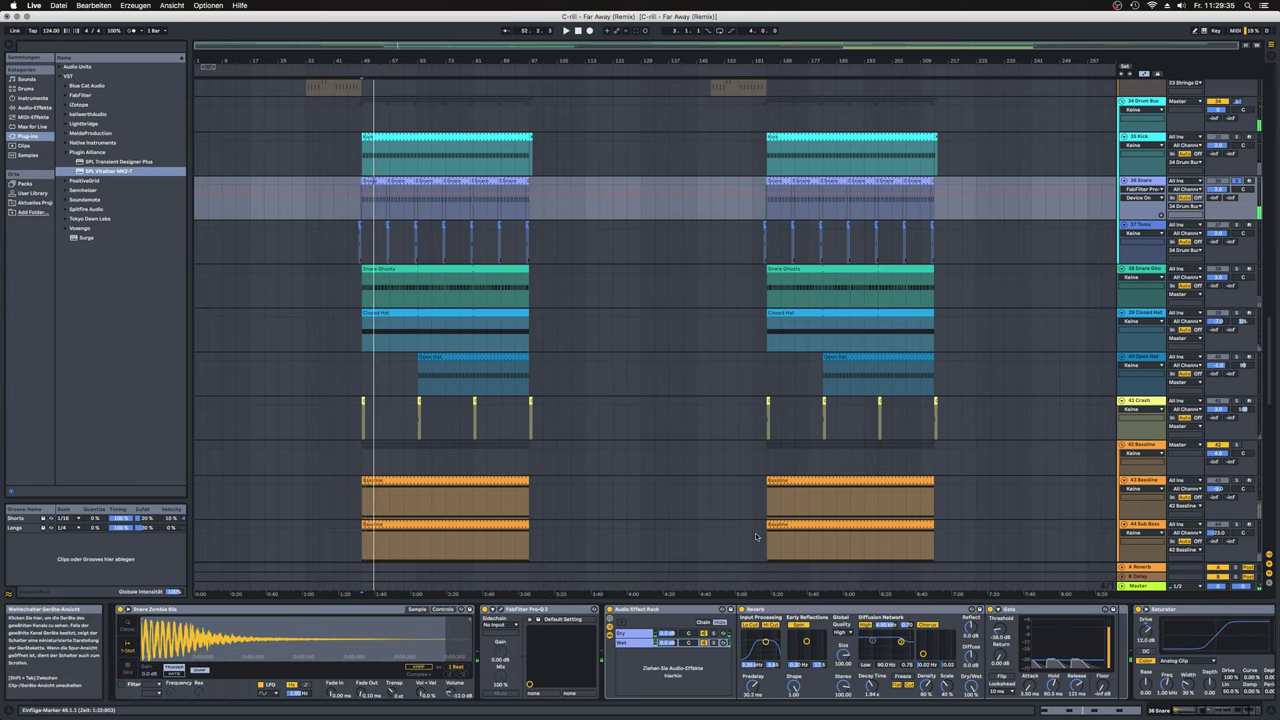
{"action": "left_click", "coordinate": [500, 611]}
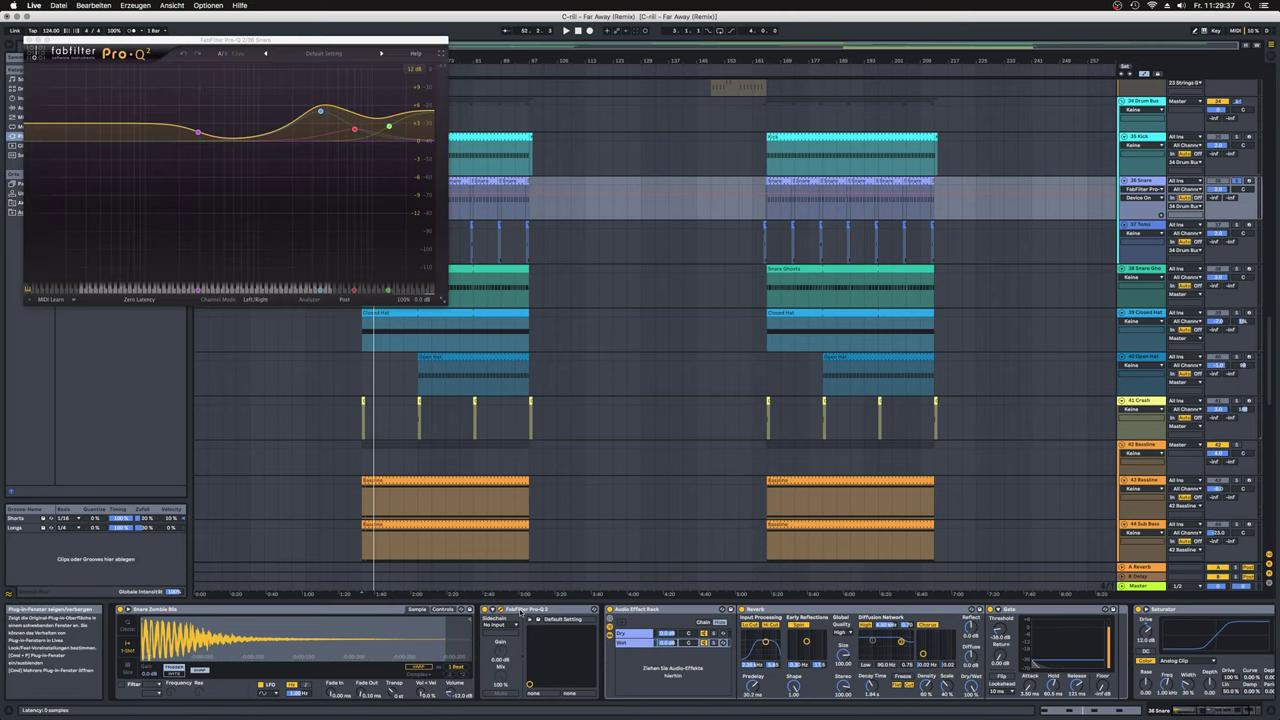
{"action": "left_click", "coordinate": [30, 41]}
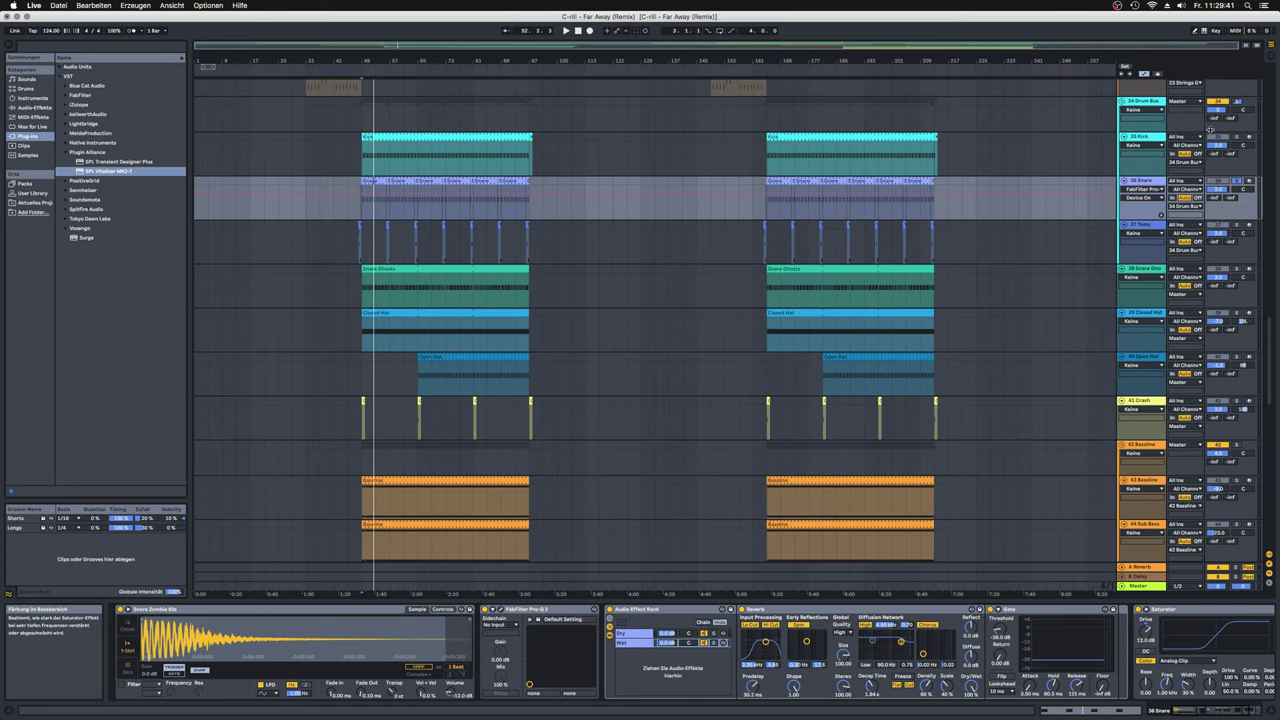
Step: Set the Snare's automation display to Keine and select the Toms track
{"action": "left_click", "coordinate": [1160, 190]}
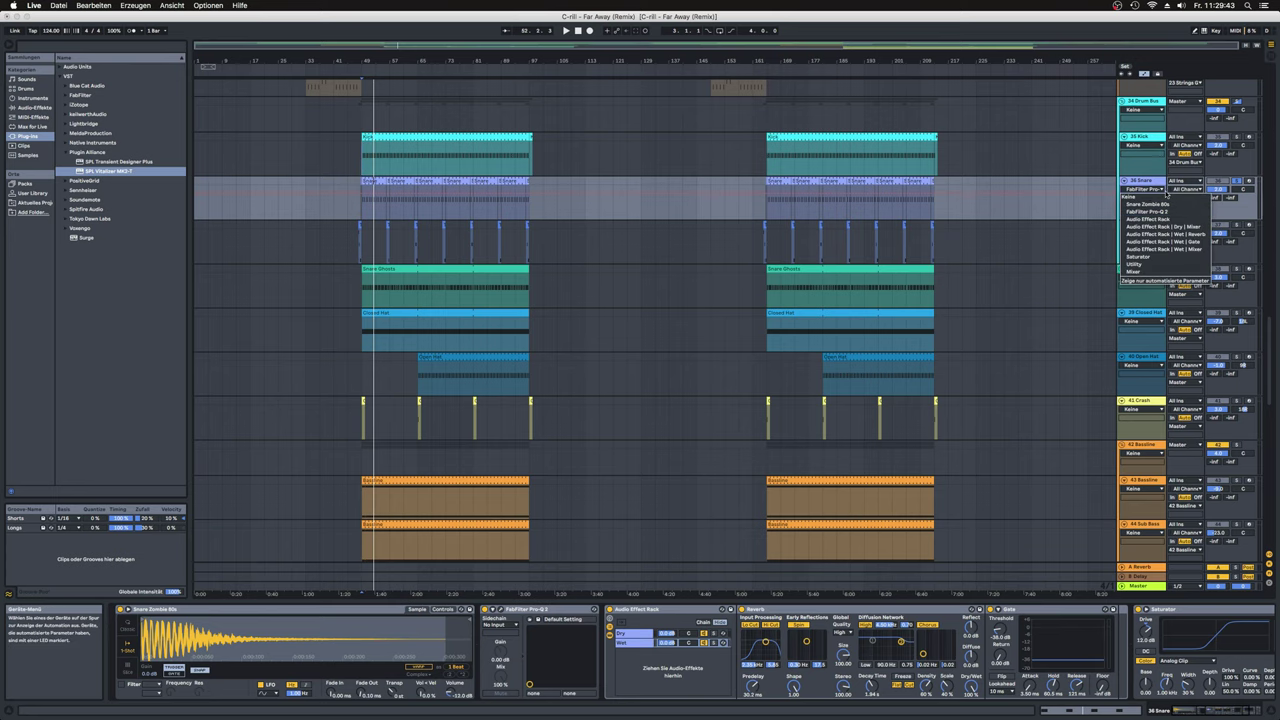
{"action": "left_click", "coordinate": [1166, 196]}
{"action": "left_click", "coordinate": [1170, 224]}
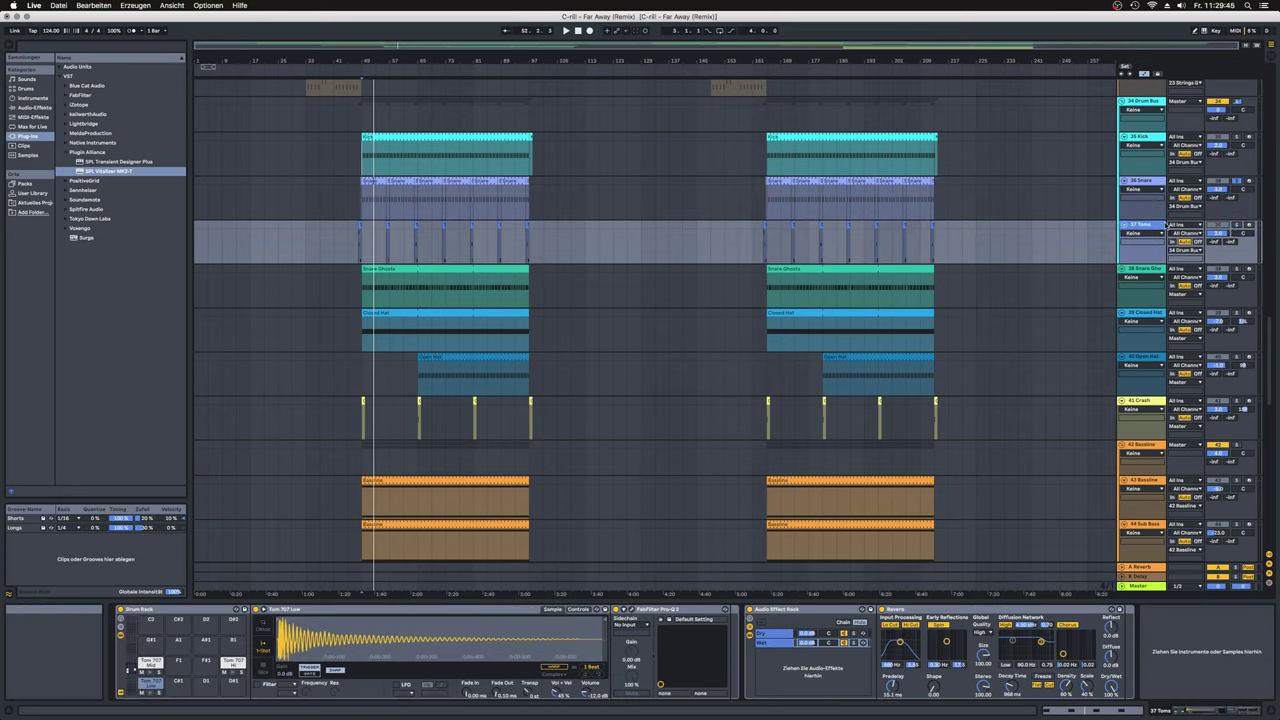
Step: Solo the Toms track and play its fill from bar 56
{"action": "left_click", "coordinate": [387, 221]}
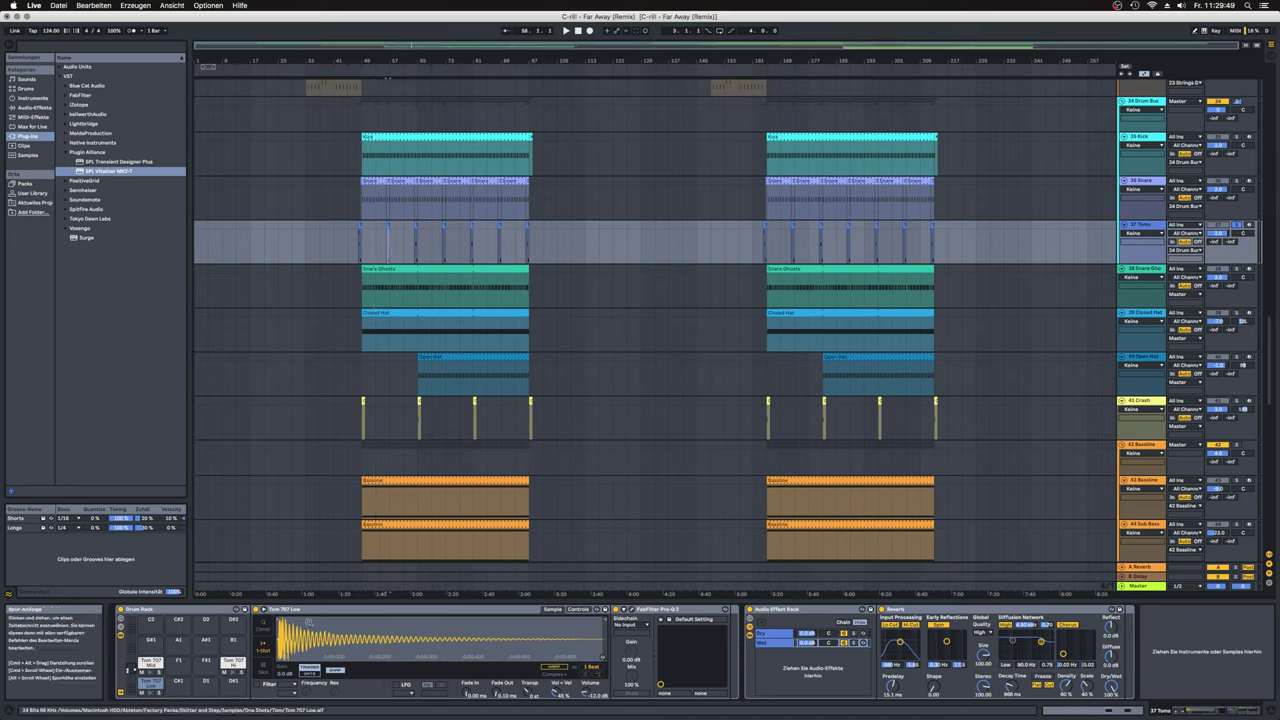
{"action": "key", "text": "space"}
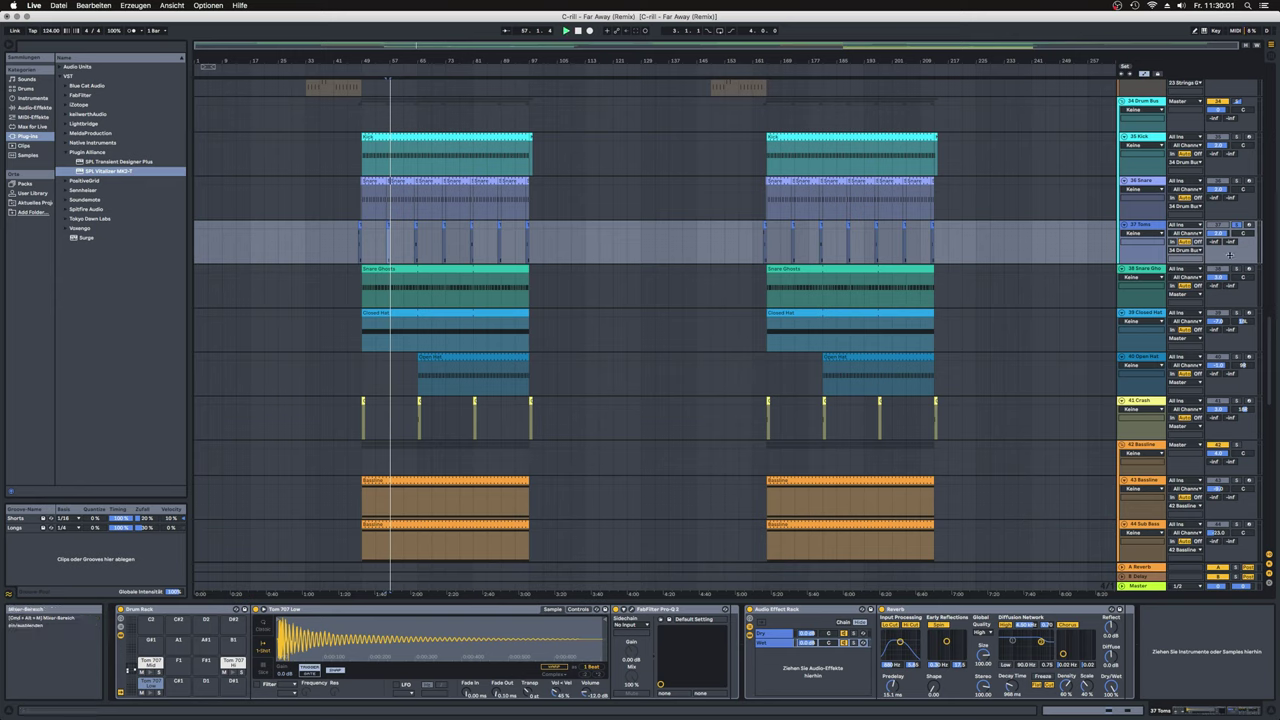
{"action": "key", "text": "space"}
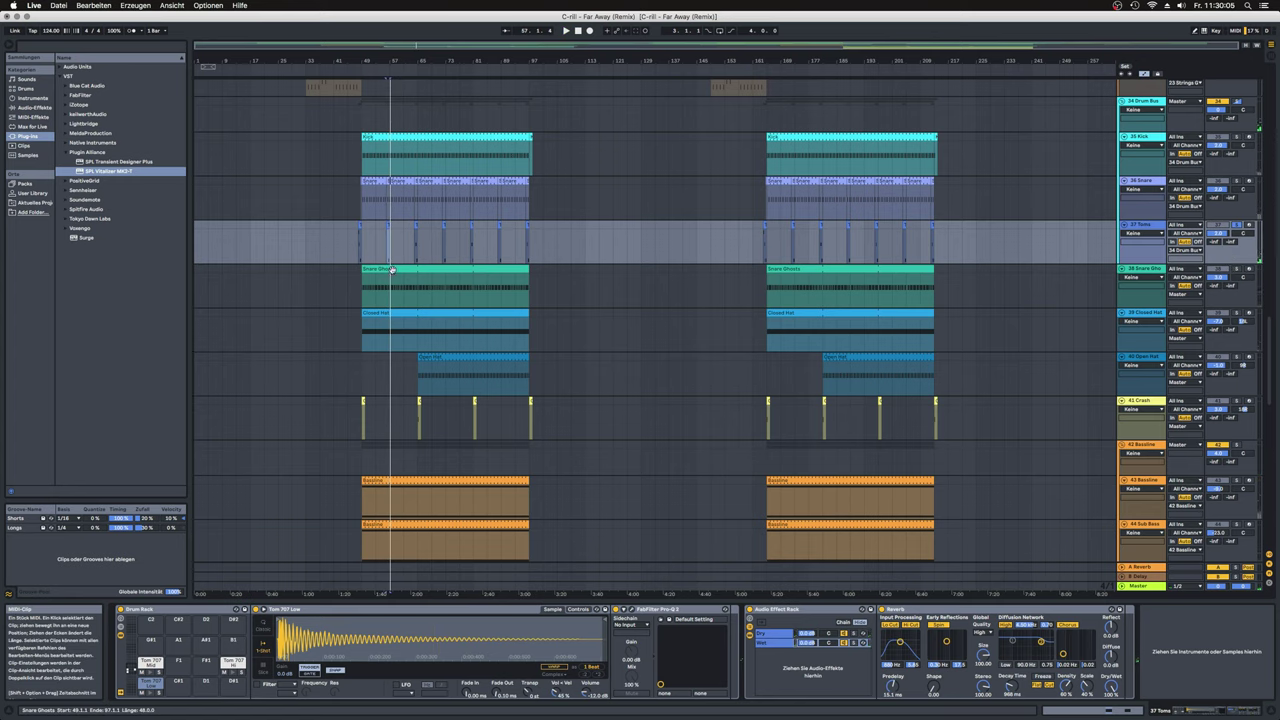
Step: Examine the device chains of the Snare Ghosts and Closed Hat tracks, ending on Snare Ghosts
{"action": "left_click", "coordinate": [1173, 287]}
{"action": "left_click", "coordinate": [1147, 314]}
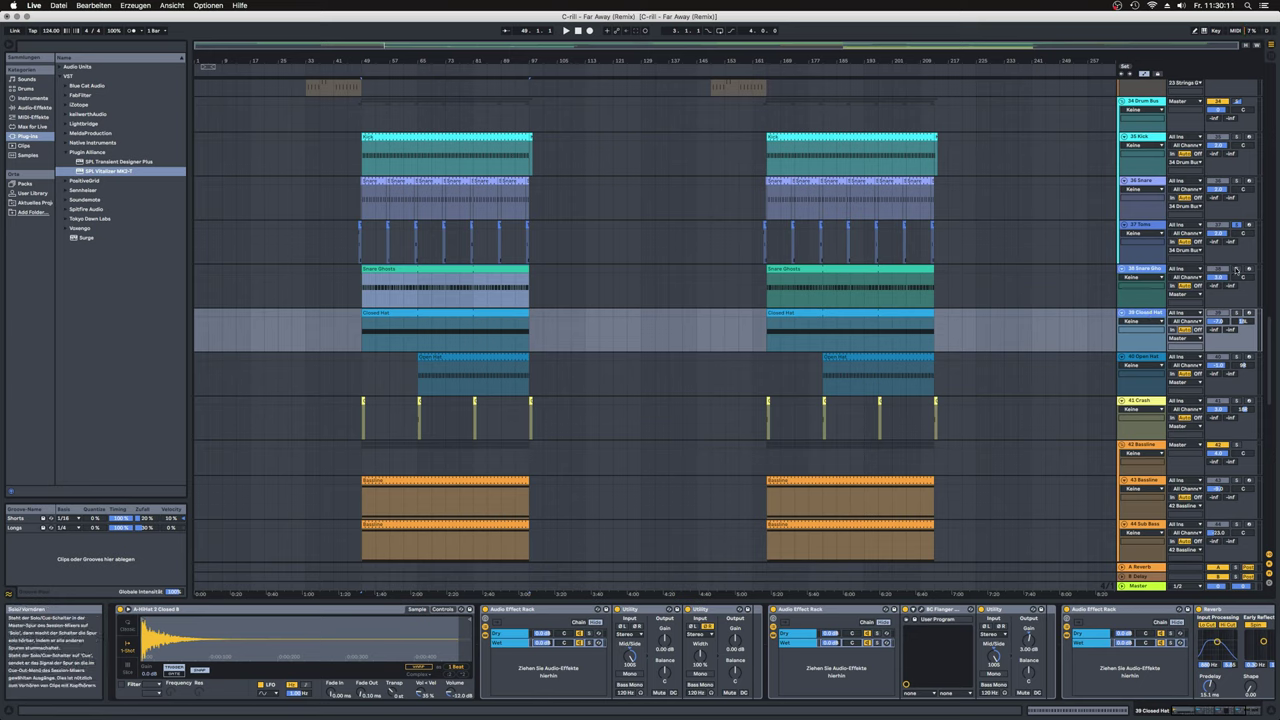
{"action": "left_click", "coordinate": [1150, 270]}
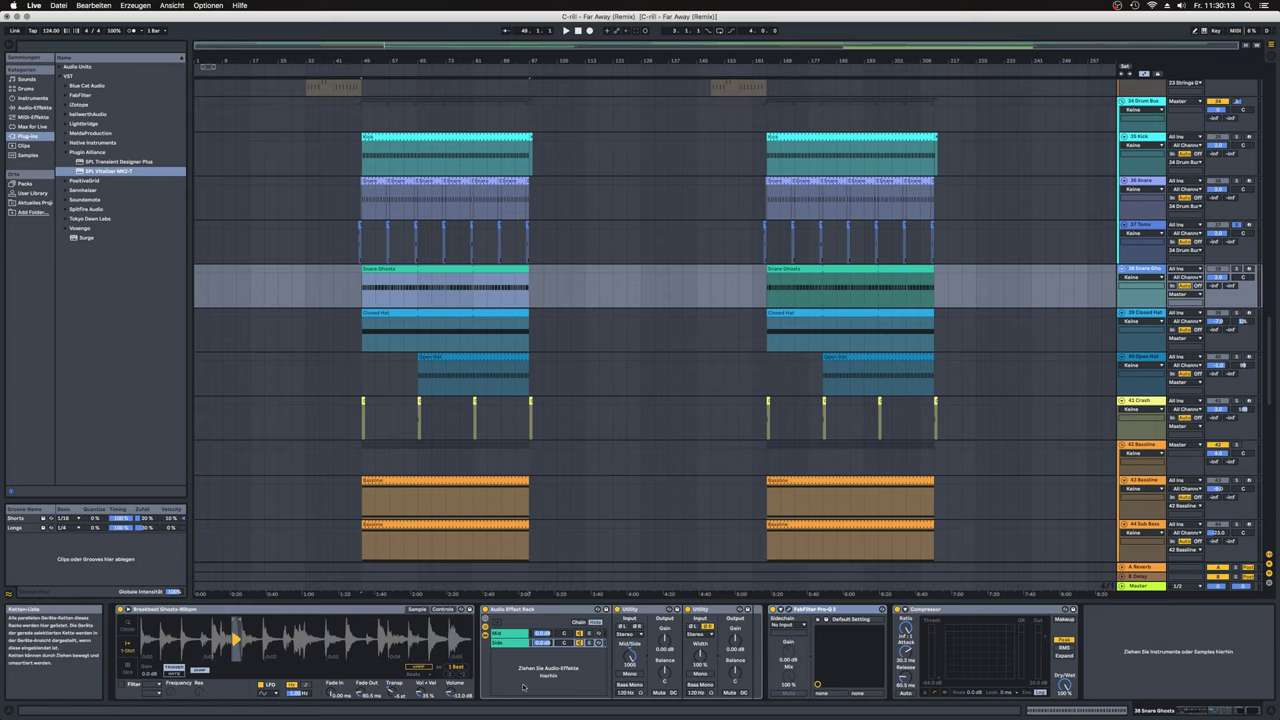
{"action": "left_click", "coordinate": [1142, 313]}
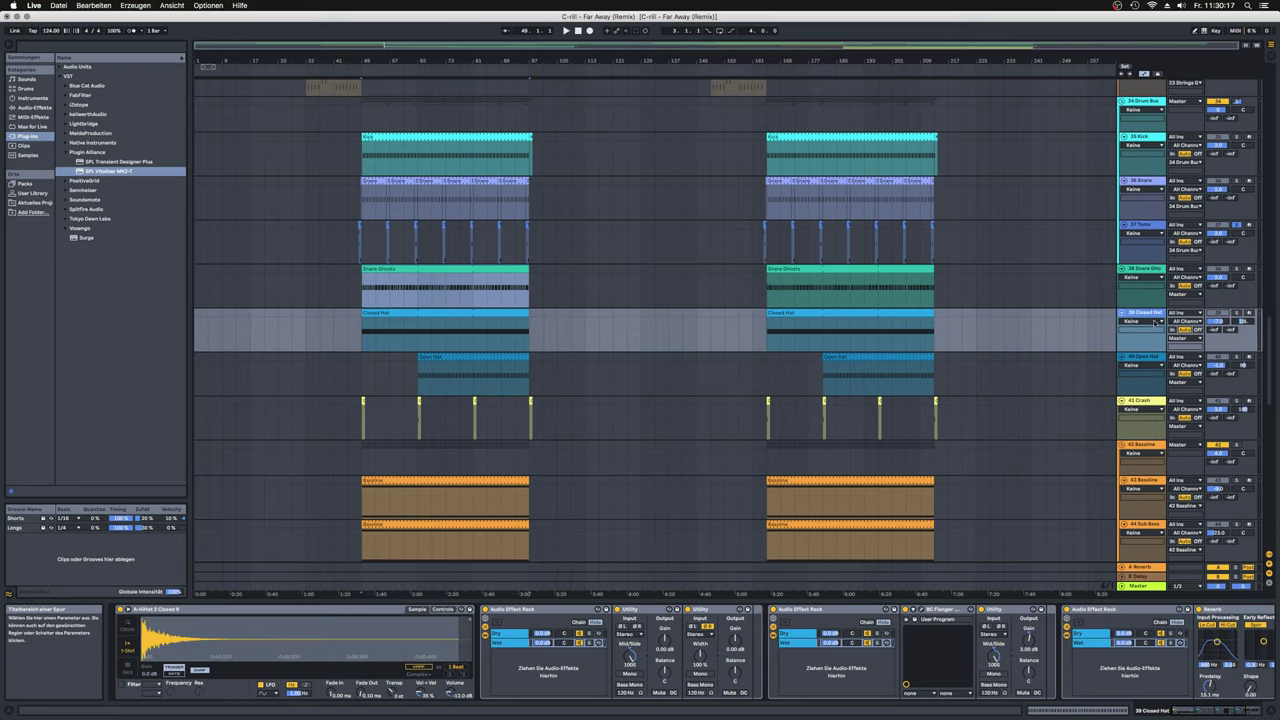
{"action": "left_click", "coordinate": [1150, 226]}
{"action": "left_click", "coordinate": [1157, 268]}
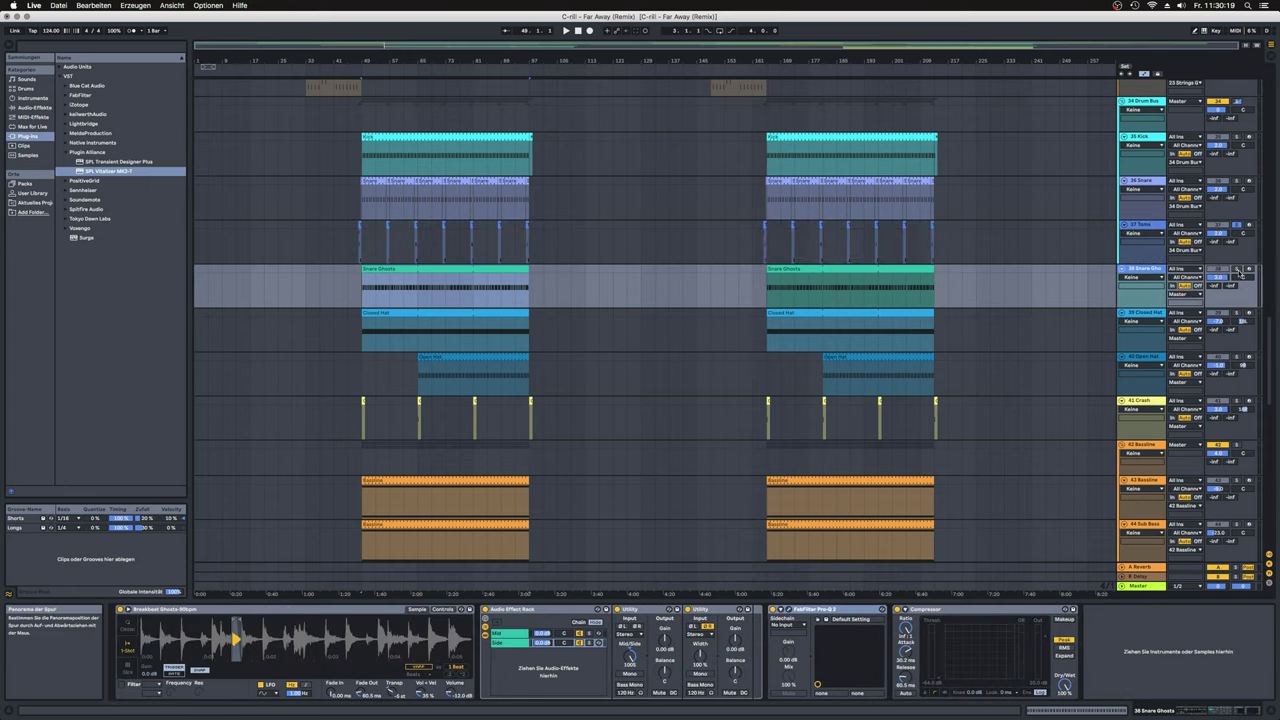
Step: Solo the Snare Ghosts and Closed Hat tracks and play them together from bar 49
{"action": "left_click", "coordinate": [403, 292]}
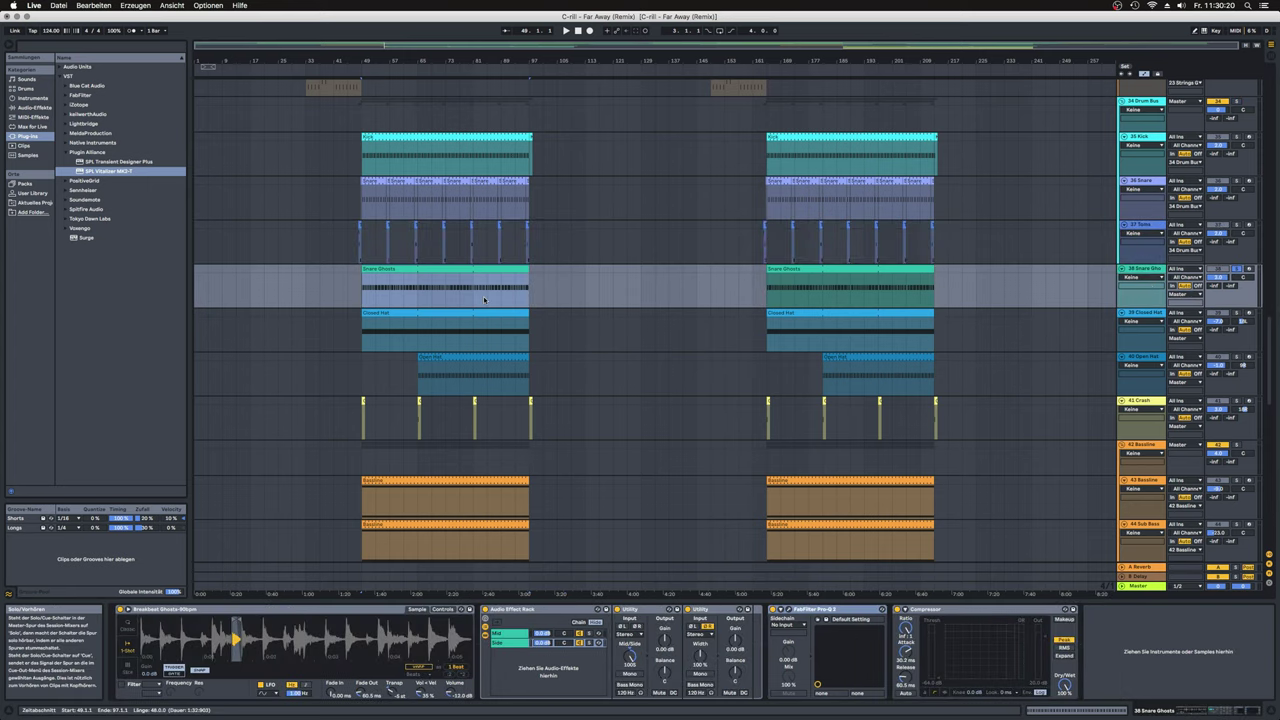
{"action": "left_click", "coordinate": [360, 295]}
{"action": "scroll", "coordinate": [360, 295], "scroll_direction": "up", "scroll_amount": 5}
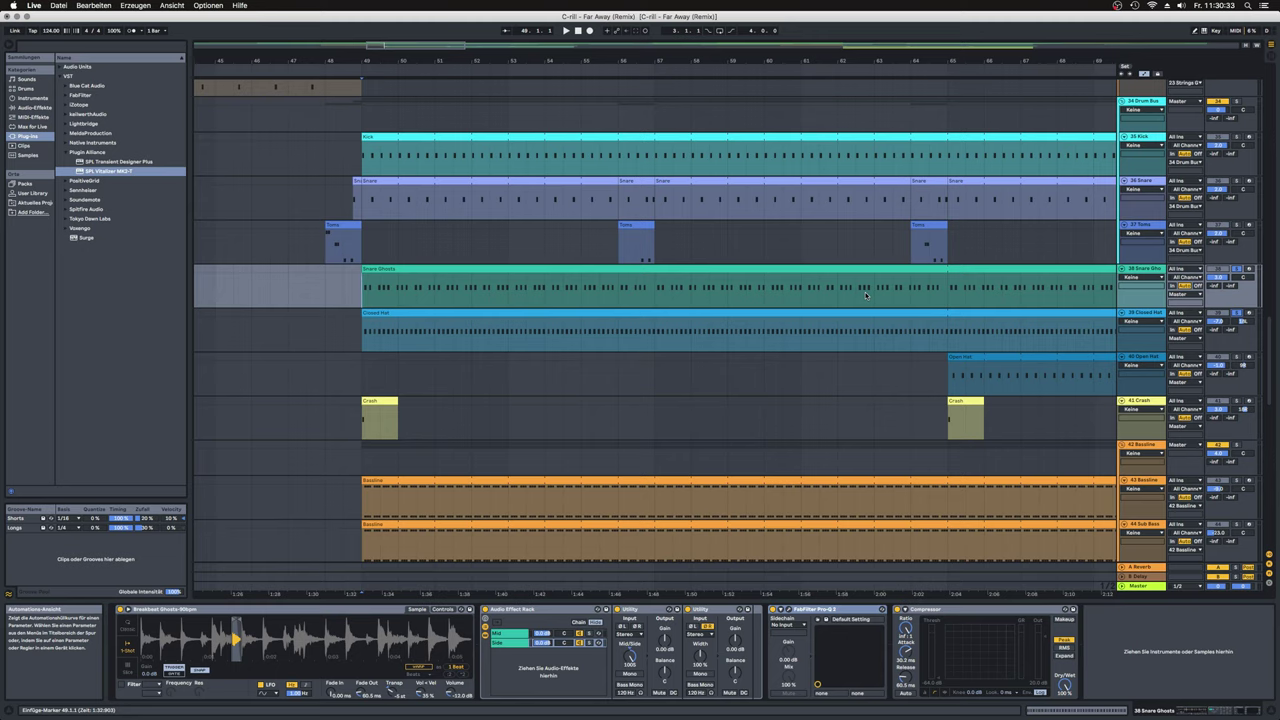
{"action": "key", "text": "space"}
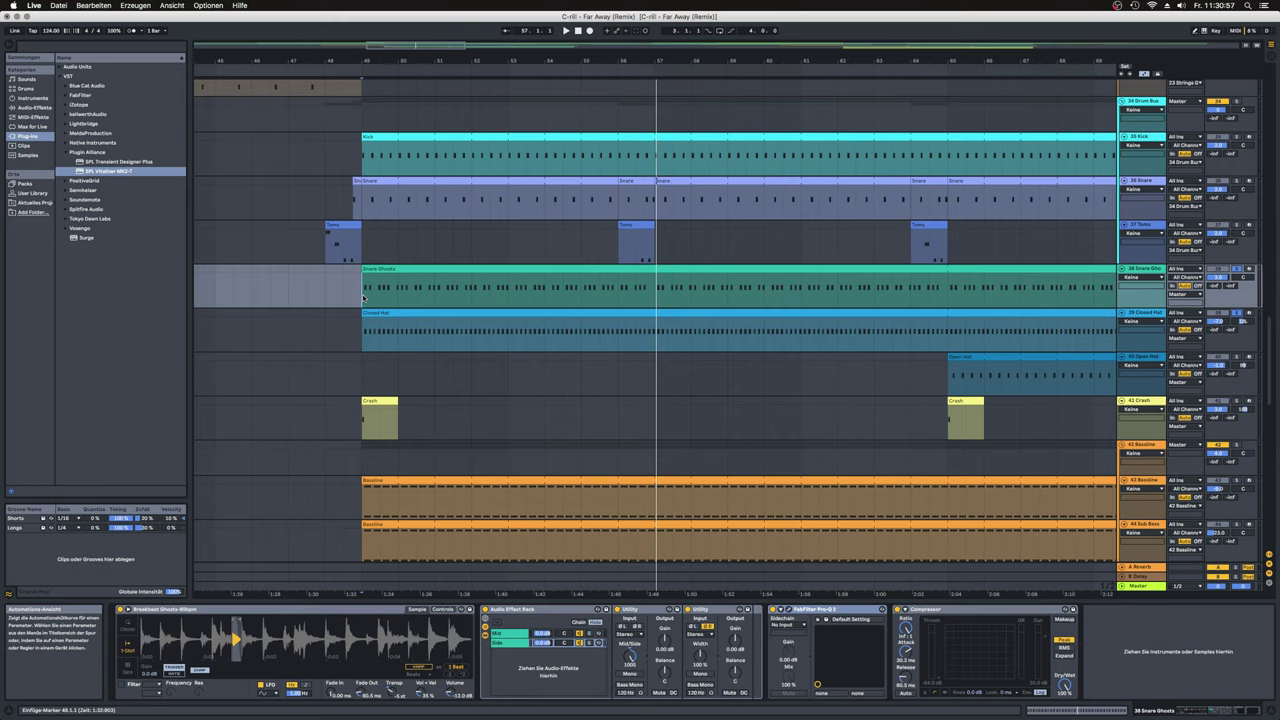
{"action": "key", "text": "space"}
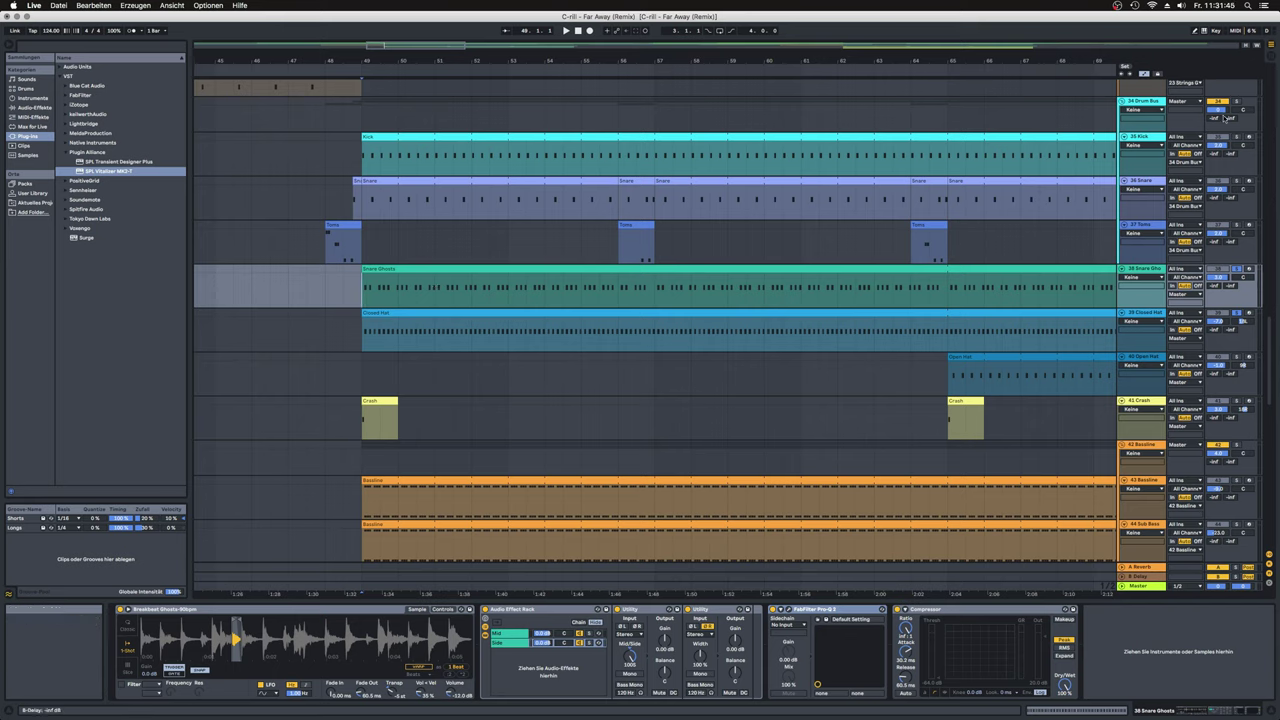
Step: Solo the Drum Bus together with the Snare Ghosts and Closed Hat tracks and play the combined drums from bar 49
{"action": "left_click", "coordinate": [1142, 168]}
{"action": "left_click", "coordinate": [1143, 180]}
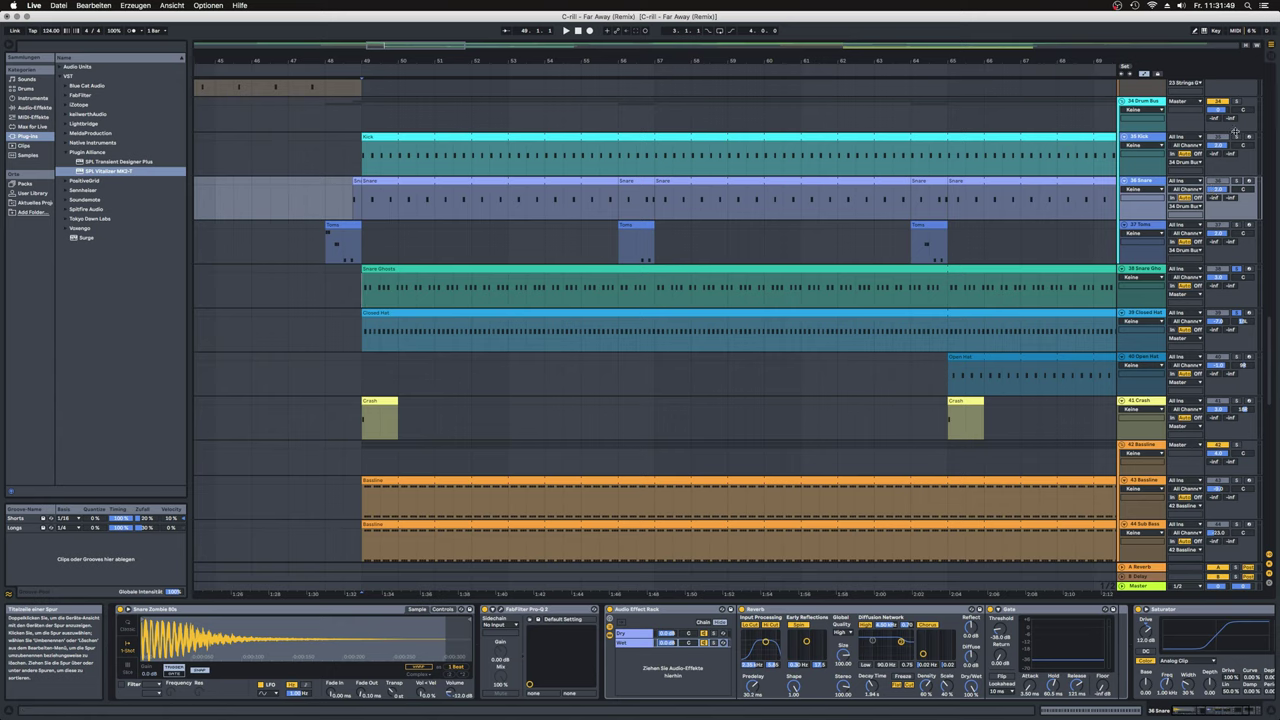
{"action": "key", "text": "space"}
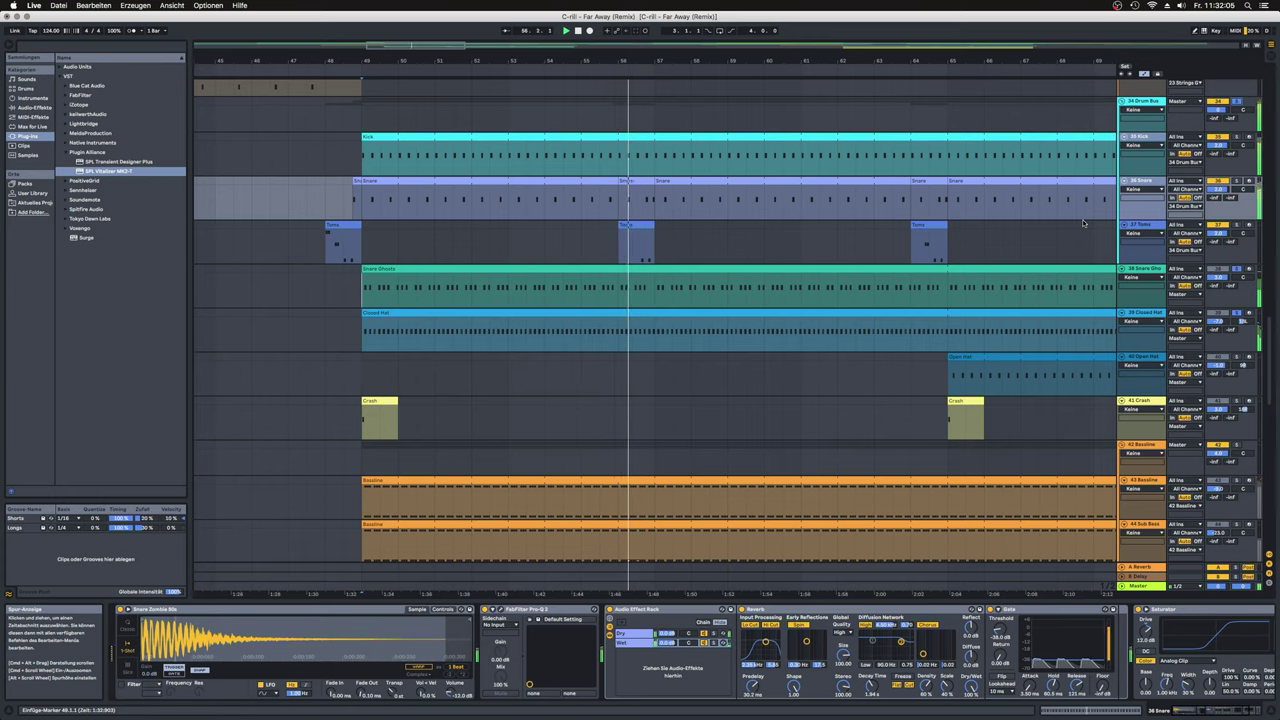
{"action": "key", "text": "space"}
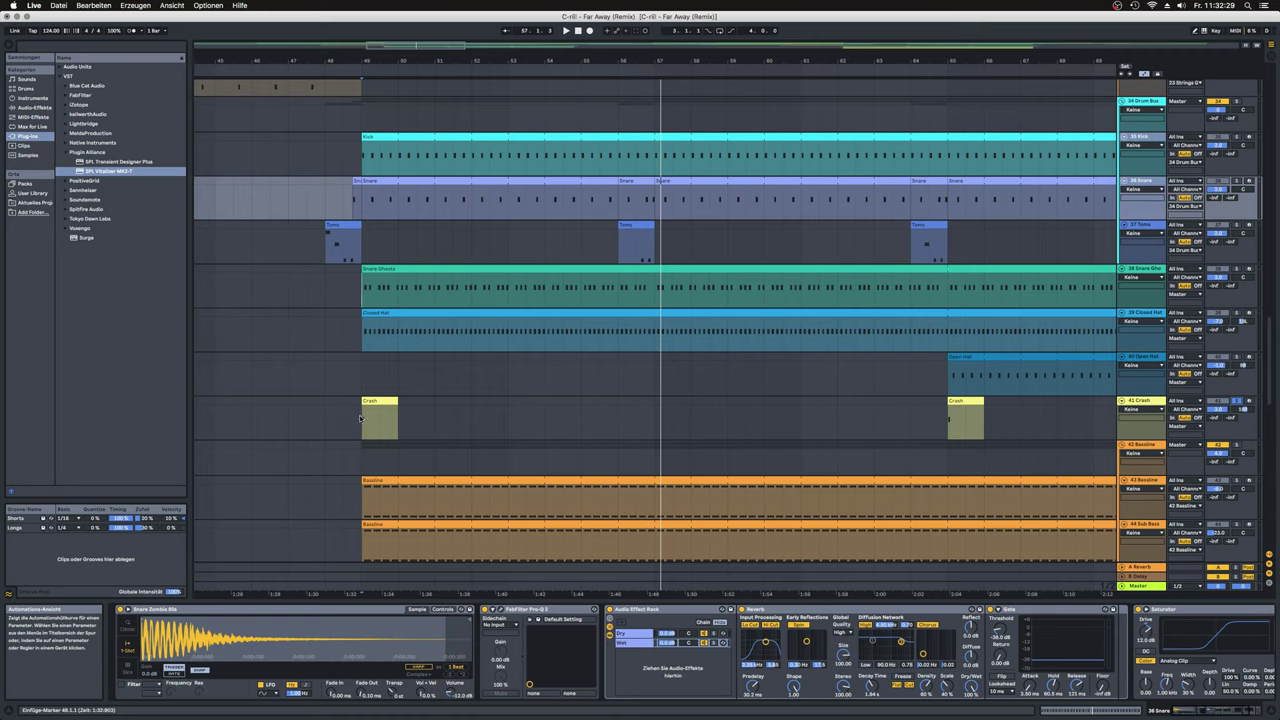
Step: Play the soloed Crash track from bar 49
{"action": "left_click", "coordinate": [361, 418]}
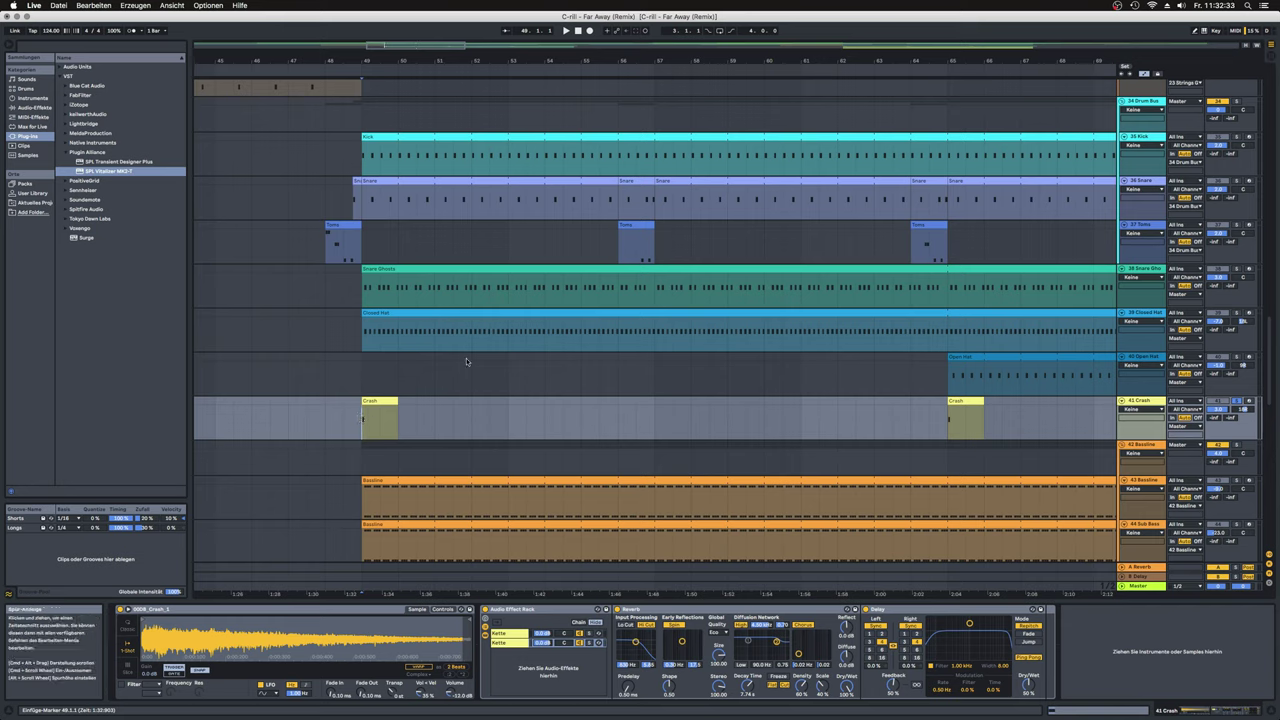
{"action": "key", "text": "space"}
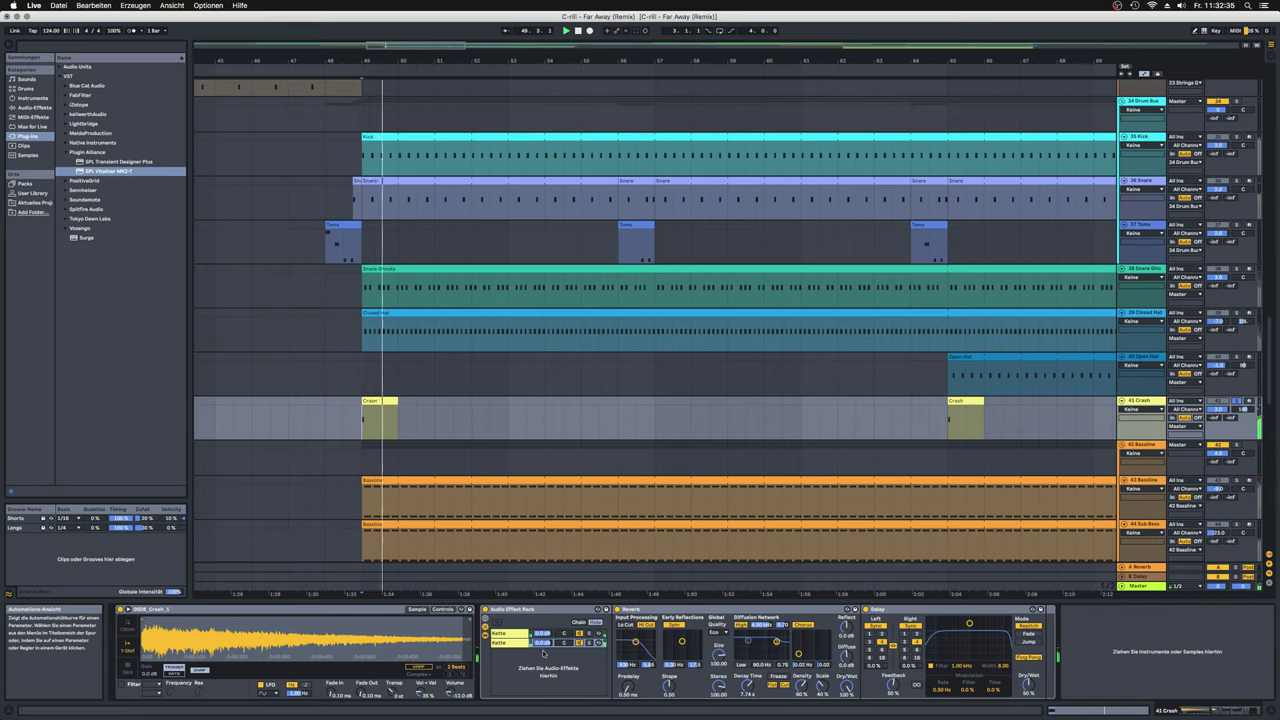
{"action": "key", "text": "space"}
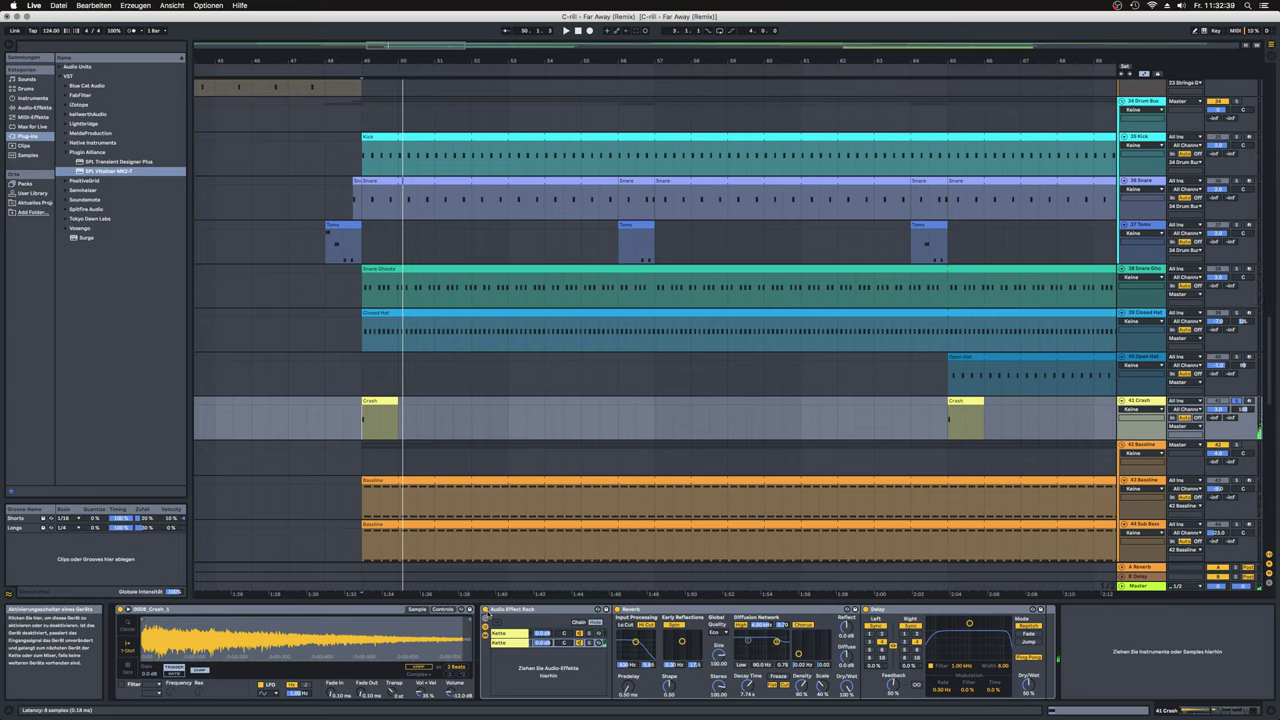
Step: Compare the Crash playback with its Audio Effect Rack bypassed and enabled, and reset the track's automation display to Keine
{"action": "left_click", "coordinate": [485, 609]}
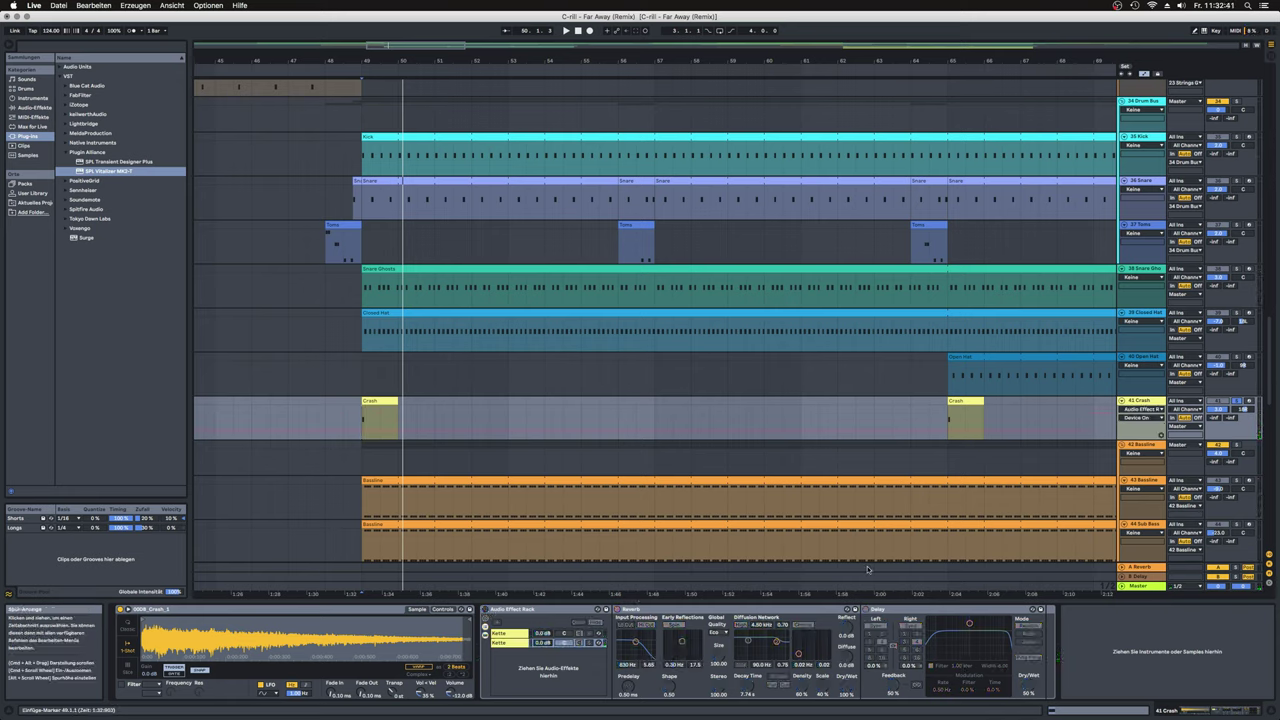
{"action": "key", "text": "space"}
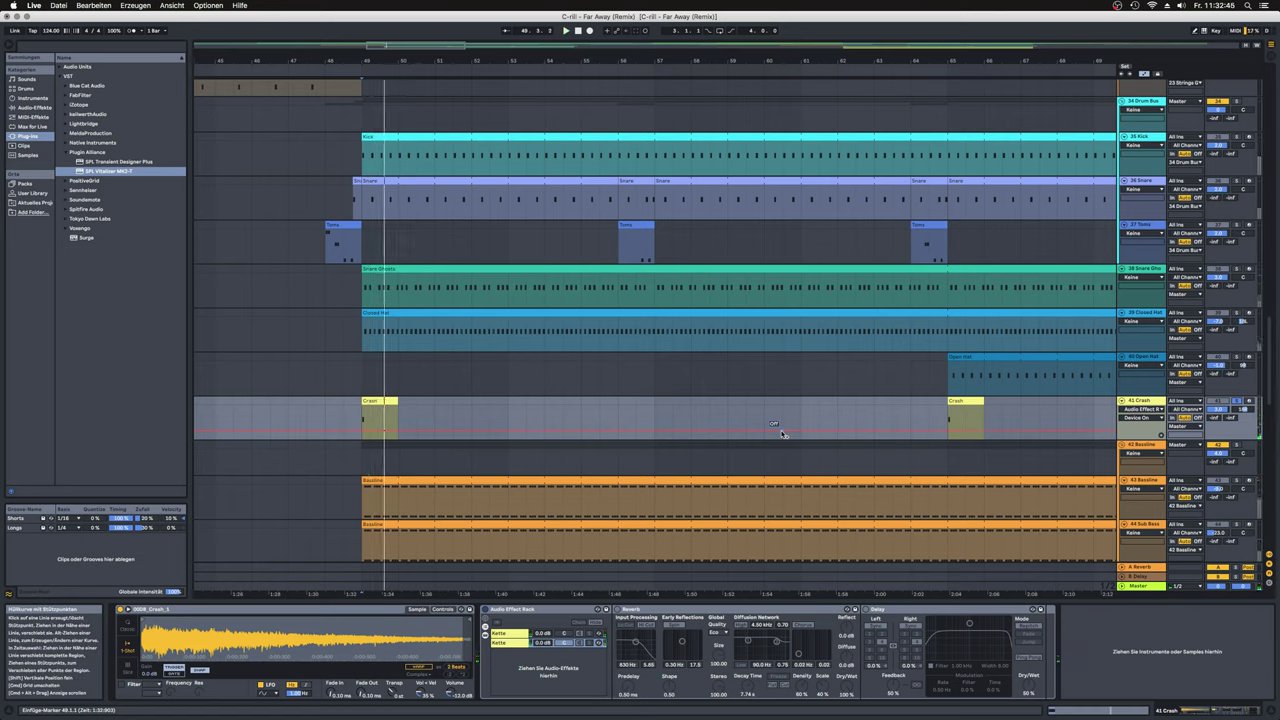
{"action": "key", "text": "a"}
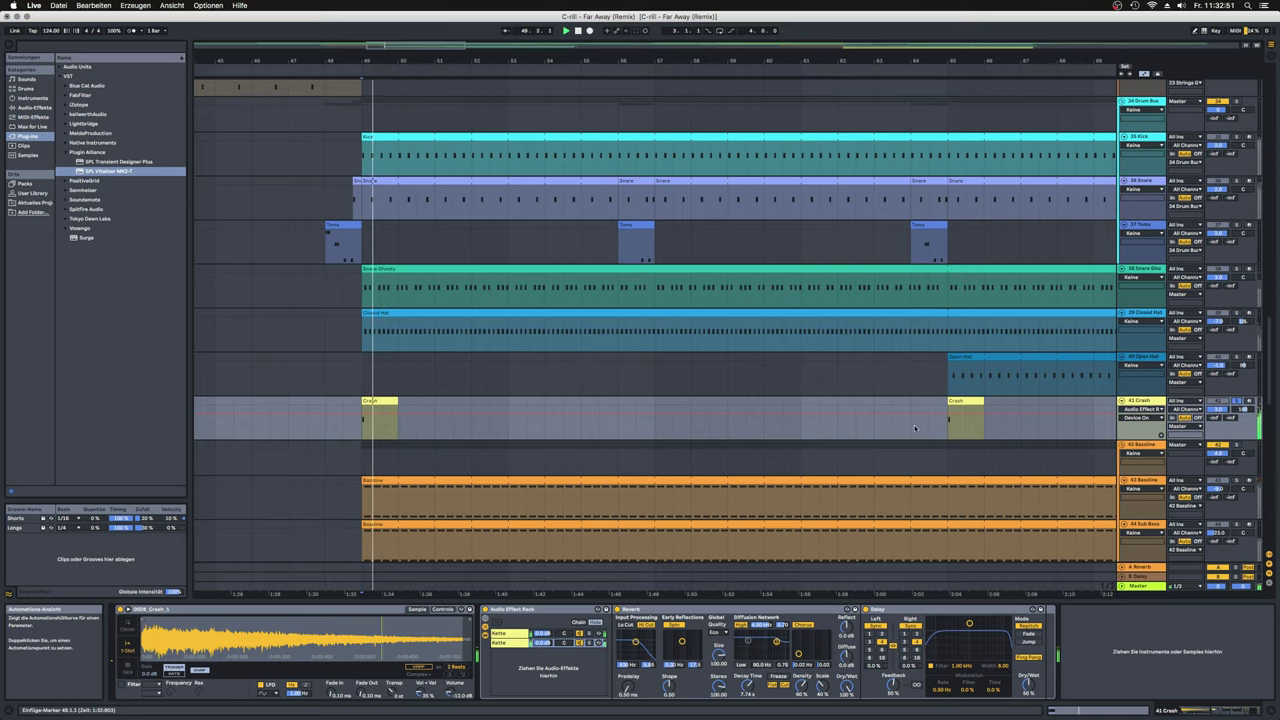
{"action": "left_click", "coordinate": [1136, 409]}
{"action": "left_click", "coordinate": [1130, 416]}
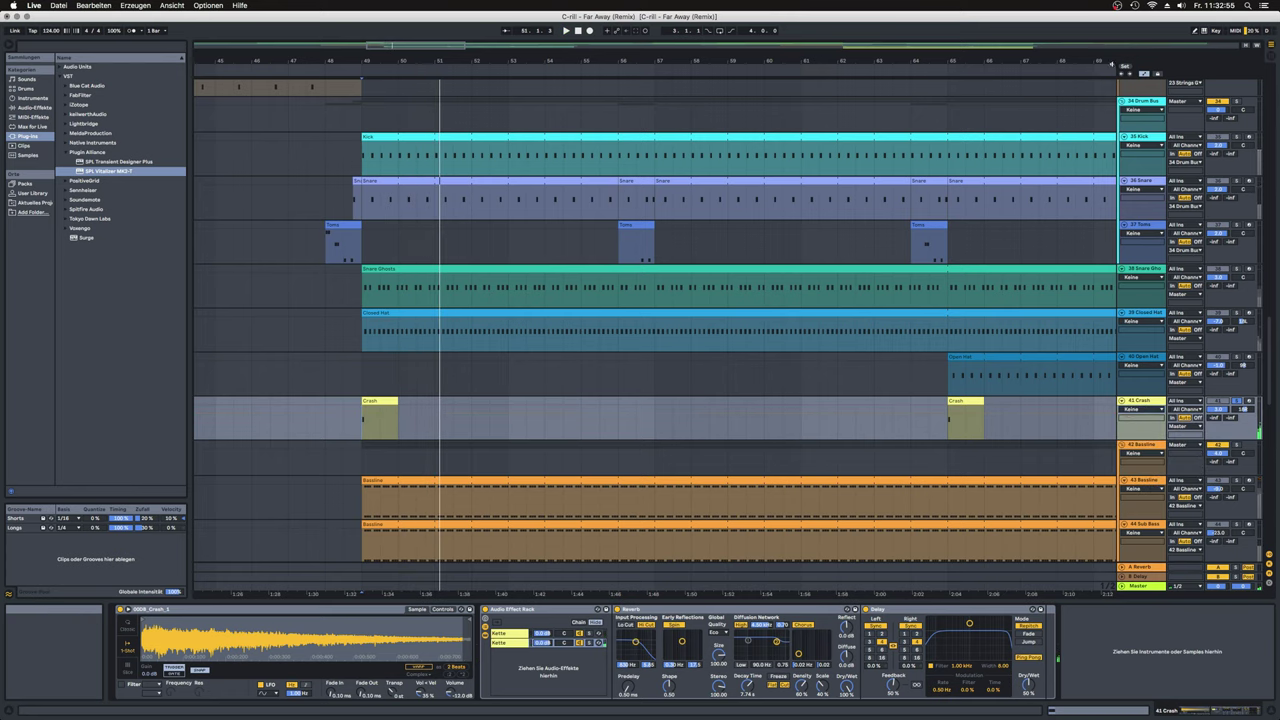
Step: Examine the device chains of the Drum Bus, Kick, Snare and Toms tracks, ending on the Drum Bus
{"action": "left_click", "coordinate": [1145, 102]}
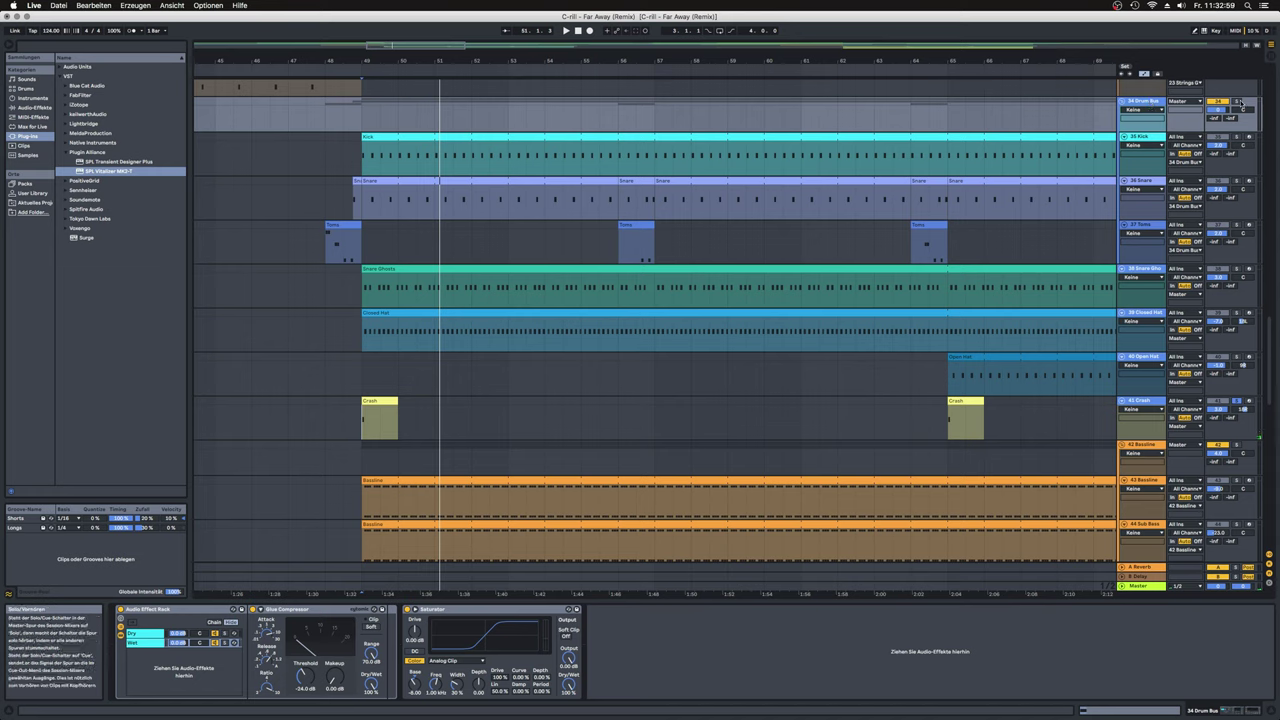
{"action": "left_click", "coordinate": [1138, 136]}
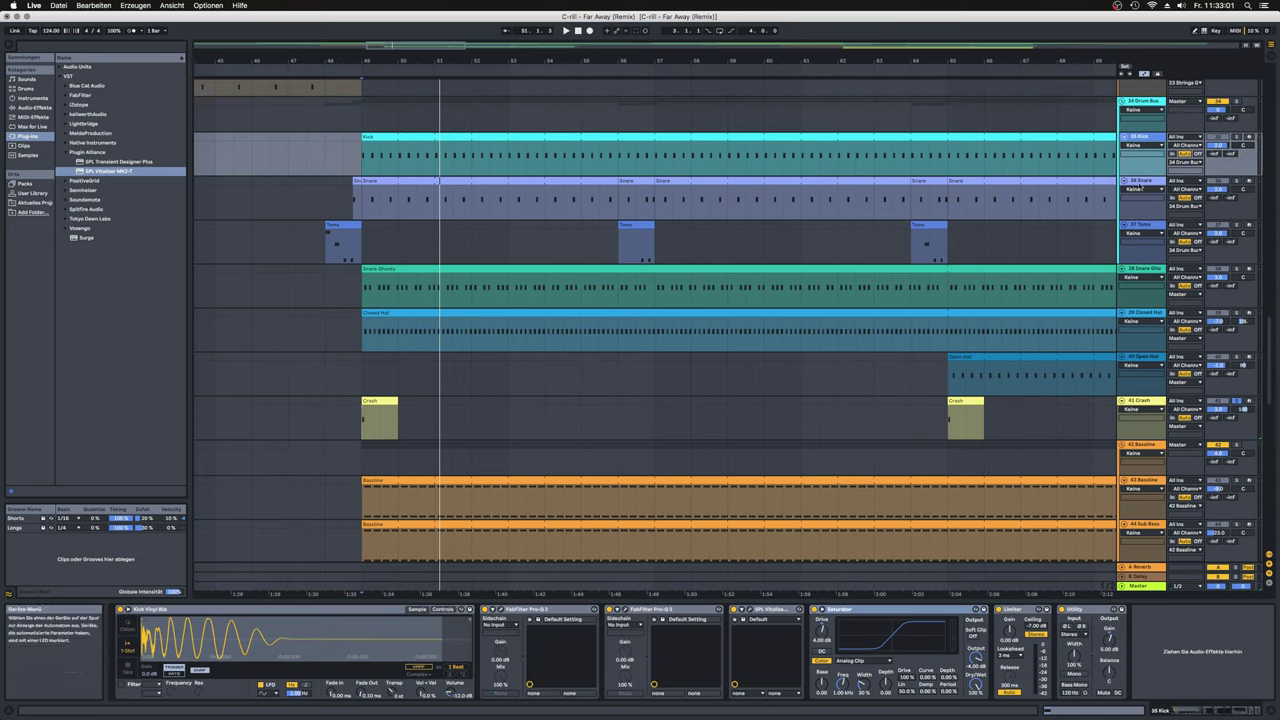
{"action": "left_click", "coordinate": [1138, 183]}
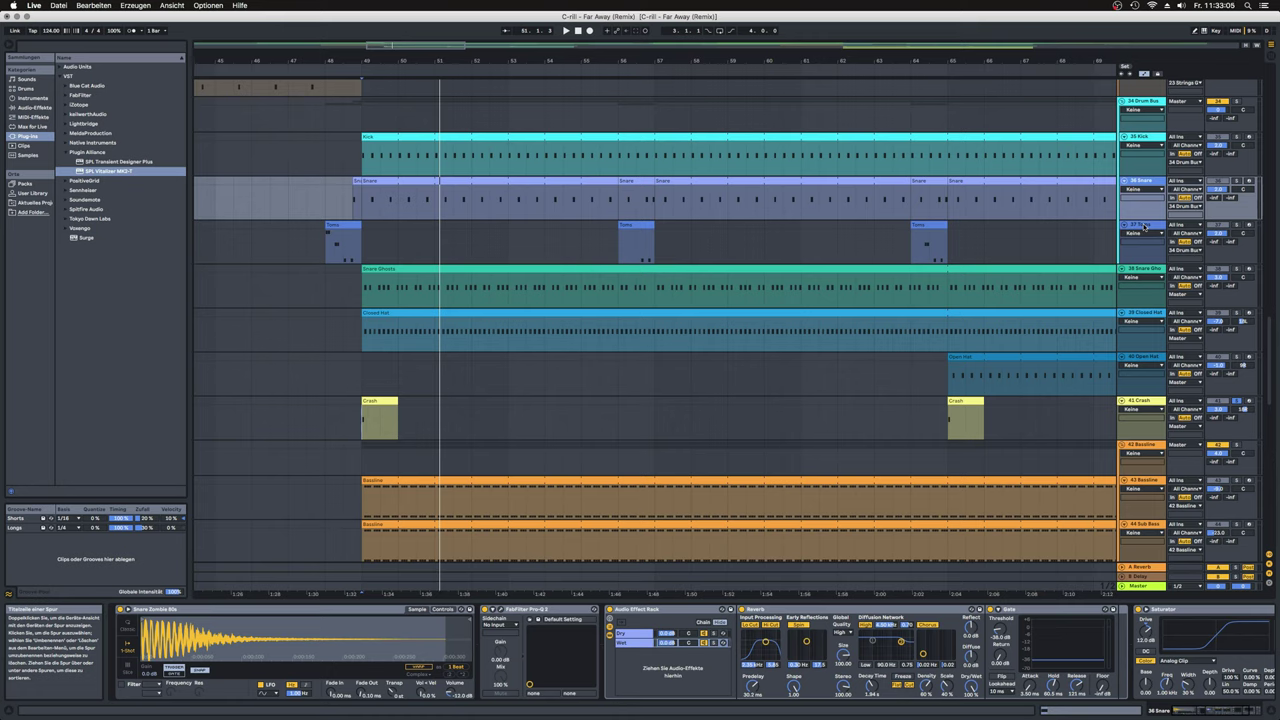
{"action": "left_click", "coordinate": [1144, 226]}
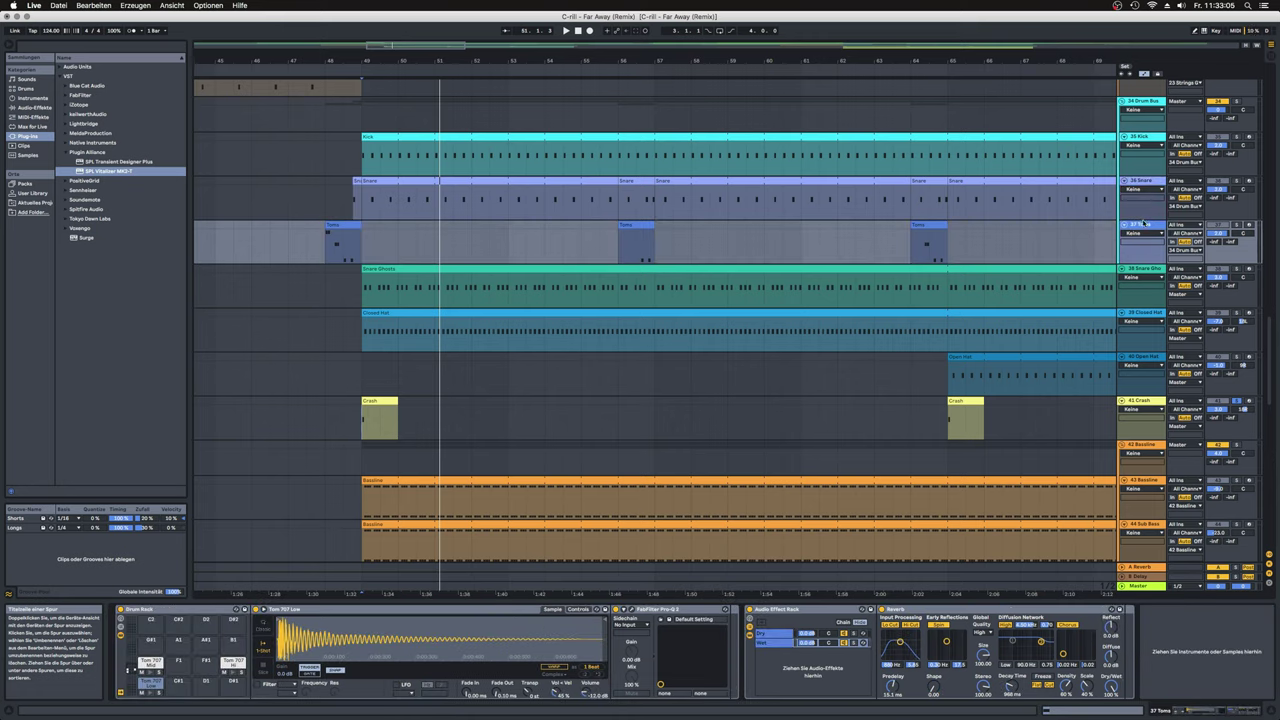
{"action": "left_click", "coordinate": [1141, 100]}
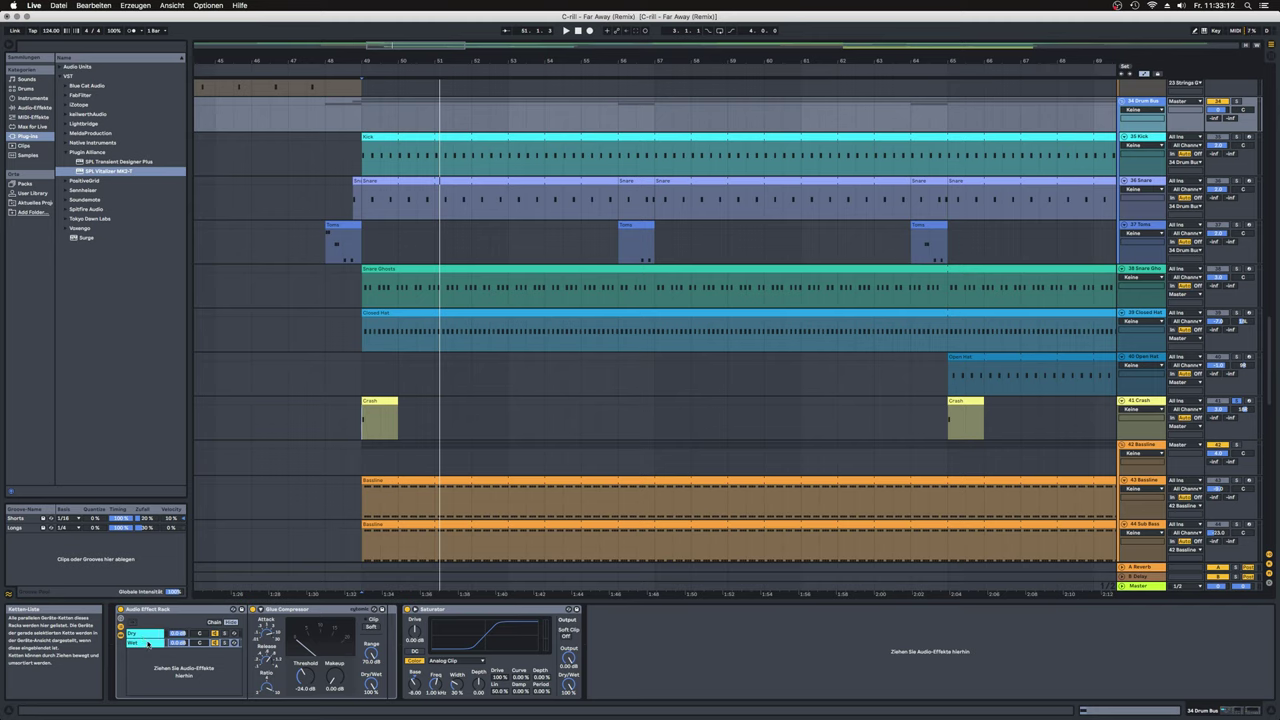
Step: Inspect the Dry and Wet chains in the Drum Bus rack and play the drums from bar 49 with the Wet chain soloed
{"action": "left_click", "coordinate": [153, 643]}
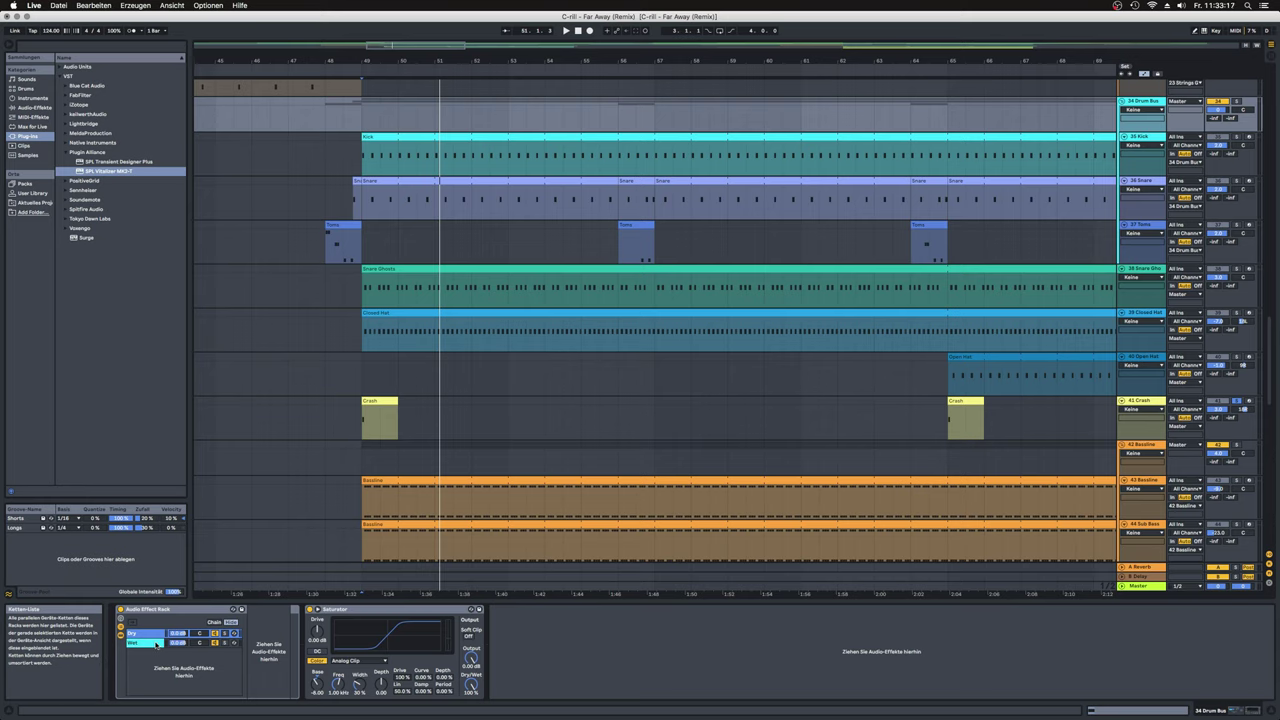
{"action": "key", "text": "Up"}
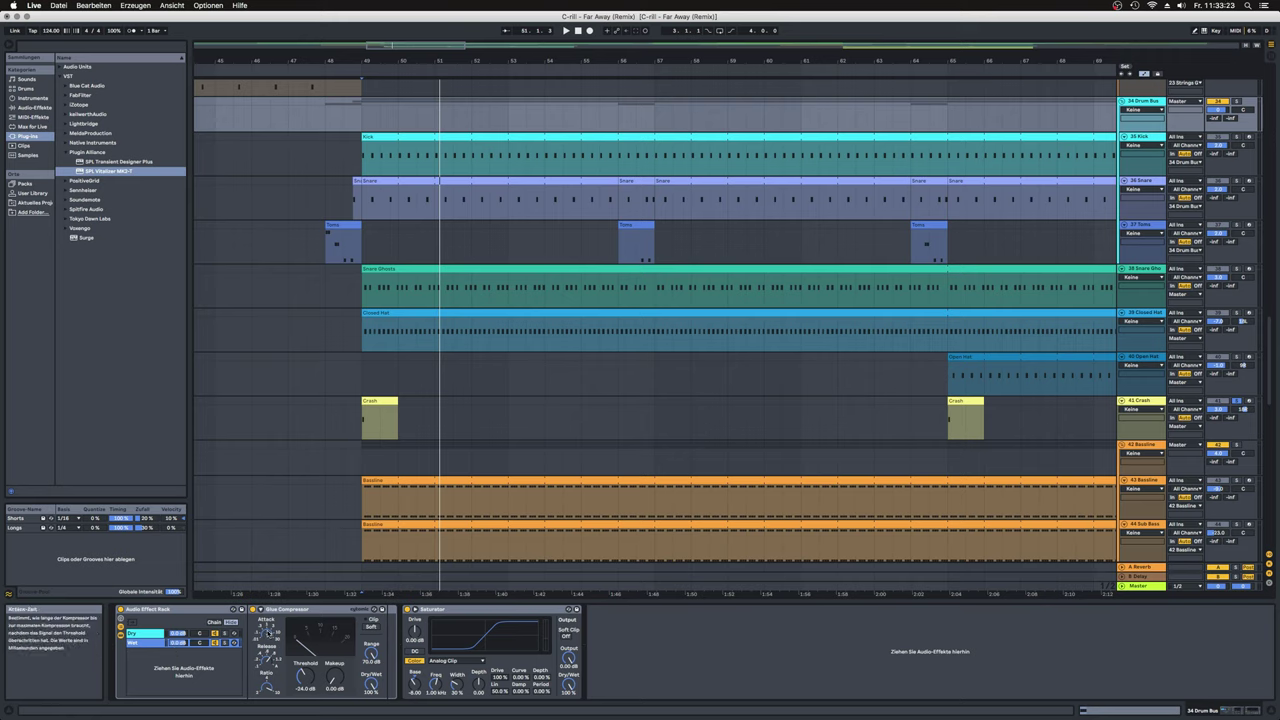
{"action": "left_click", "coordinate": [226, 643]}
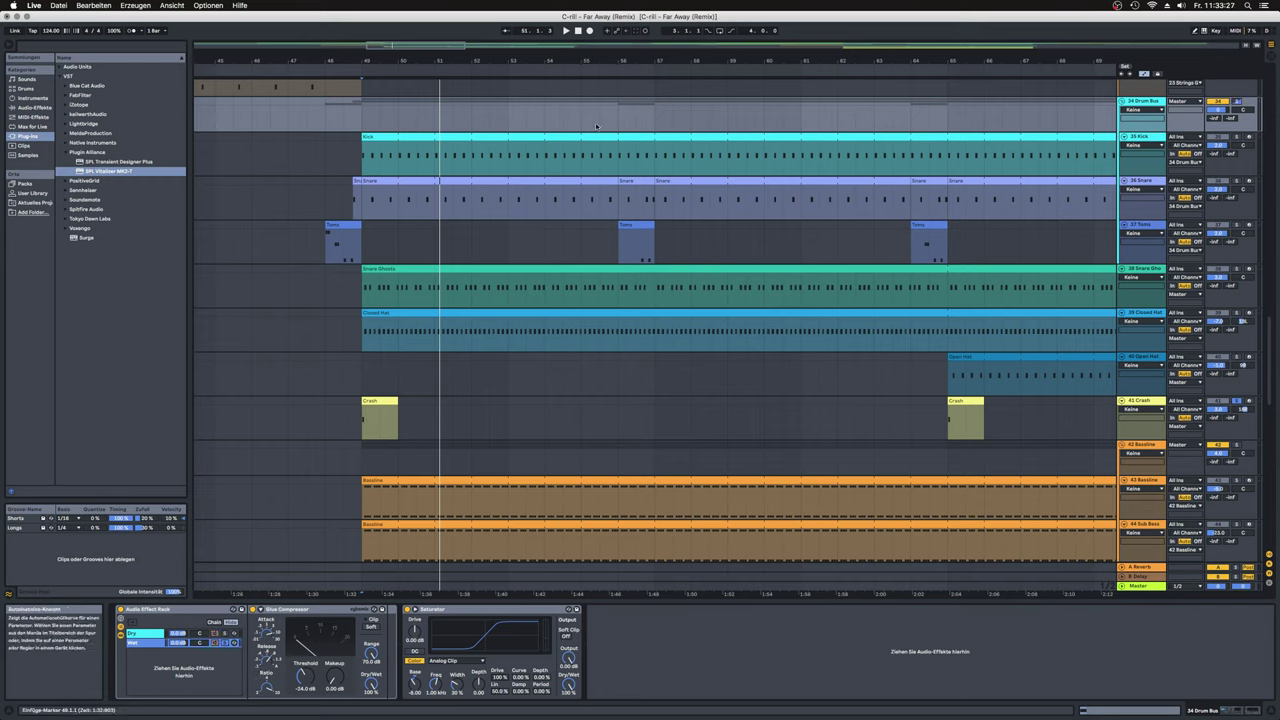
{"action": "key", "text": "space"}
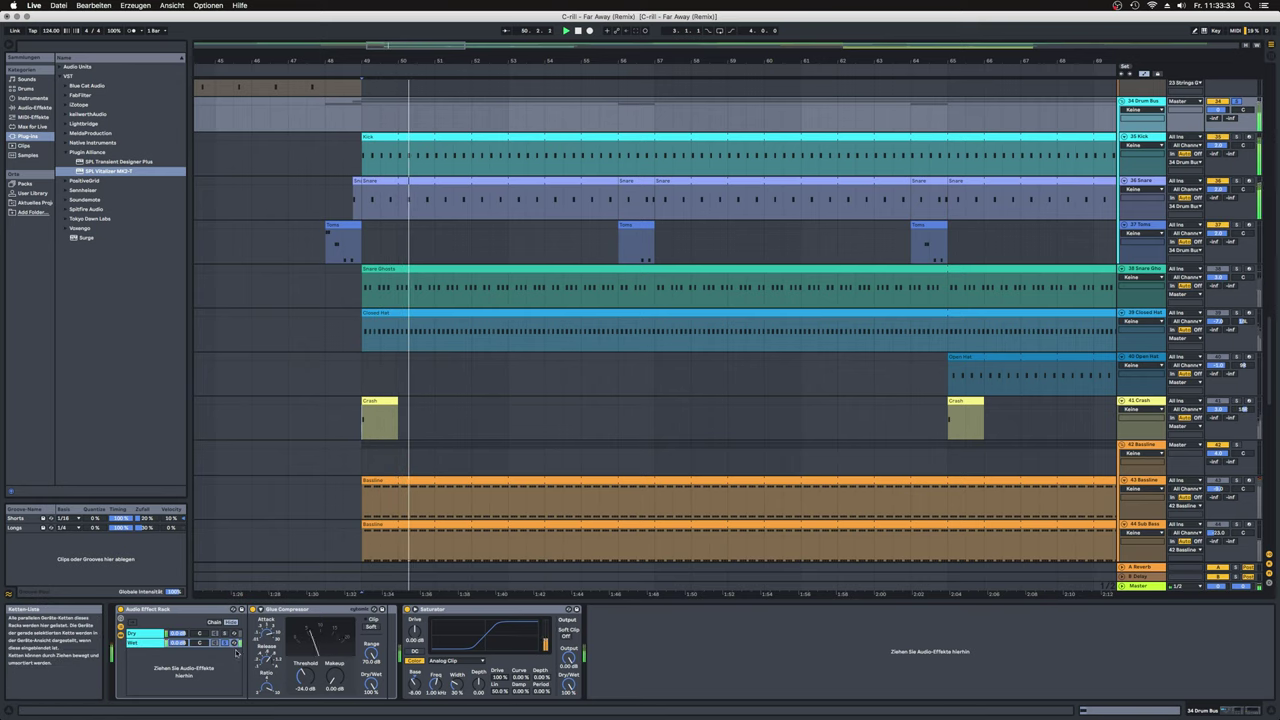
{"action": "key", "text": "space"}
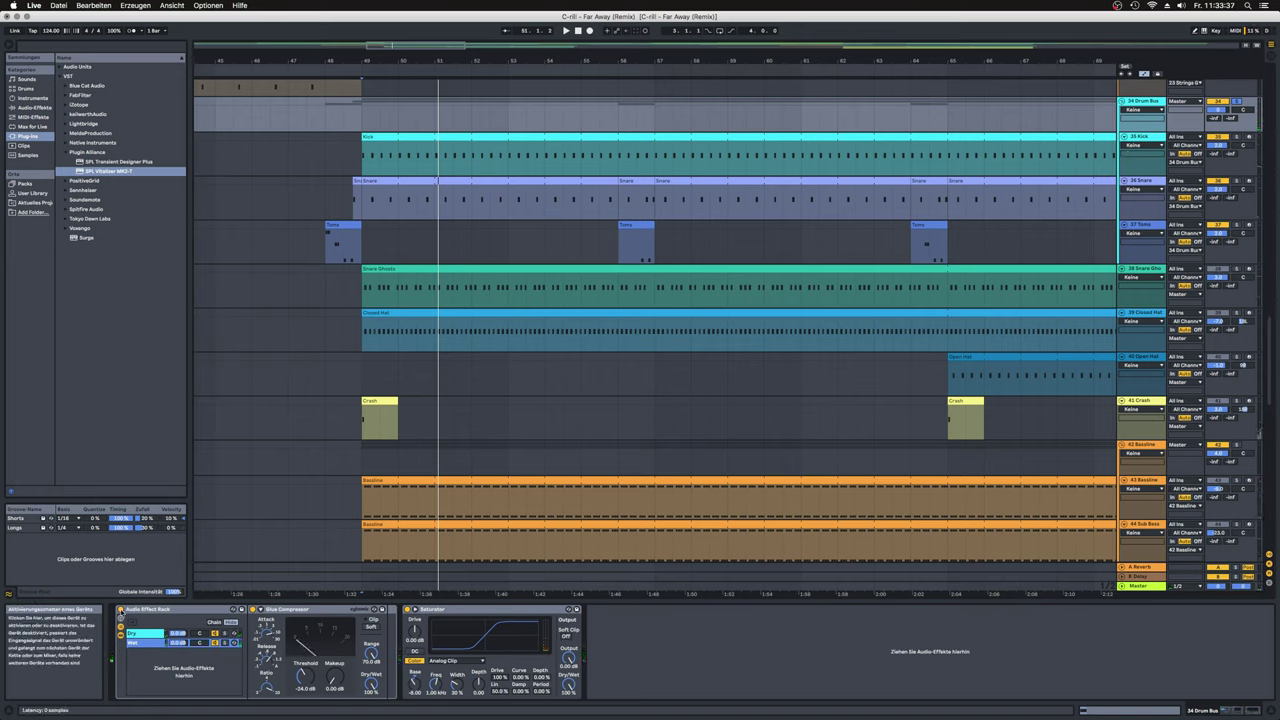
Step: Compare the Drum Bus playback with its Audio Effect Rack bypassed and enabled, and reset the track's automation display to Keine
{"action": "left_click", "coordinate": [150, 609]}
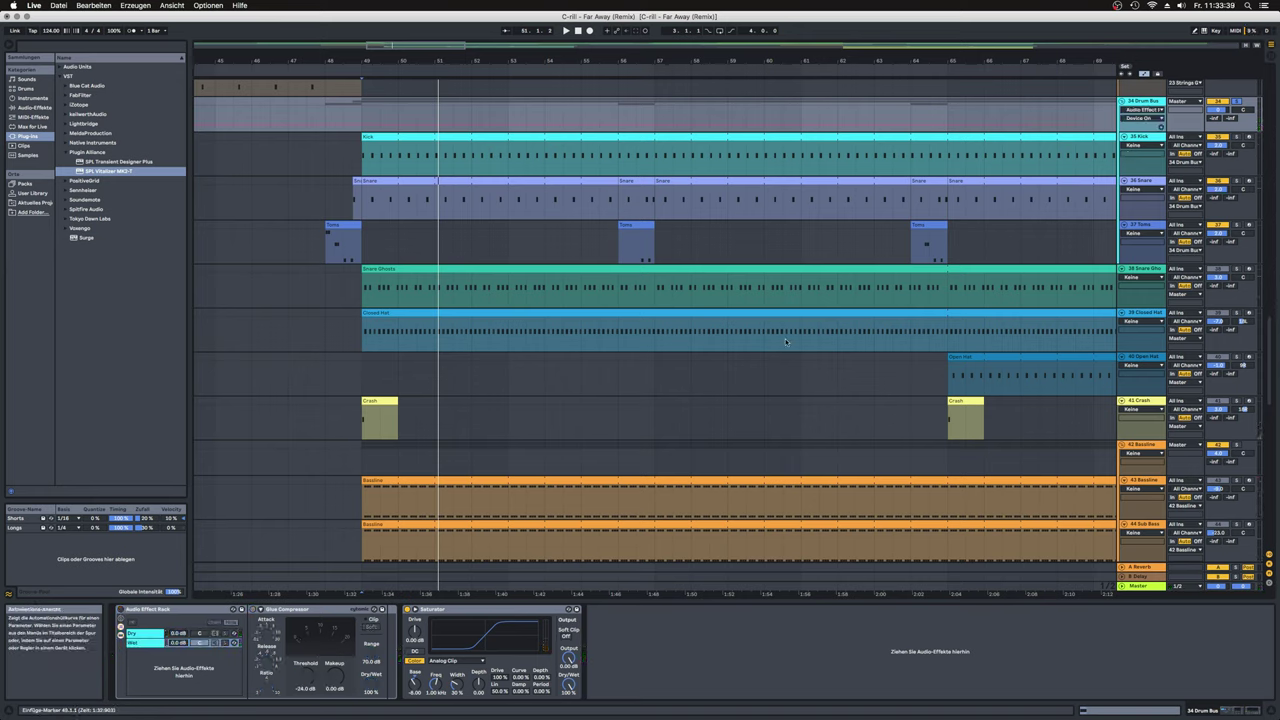
{"action": "key", "text": "space"}
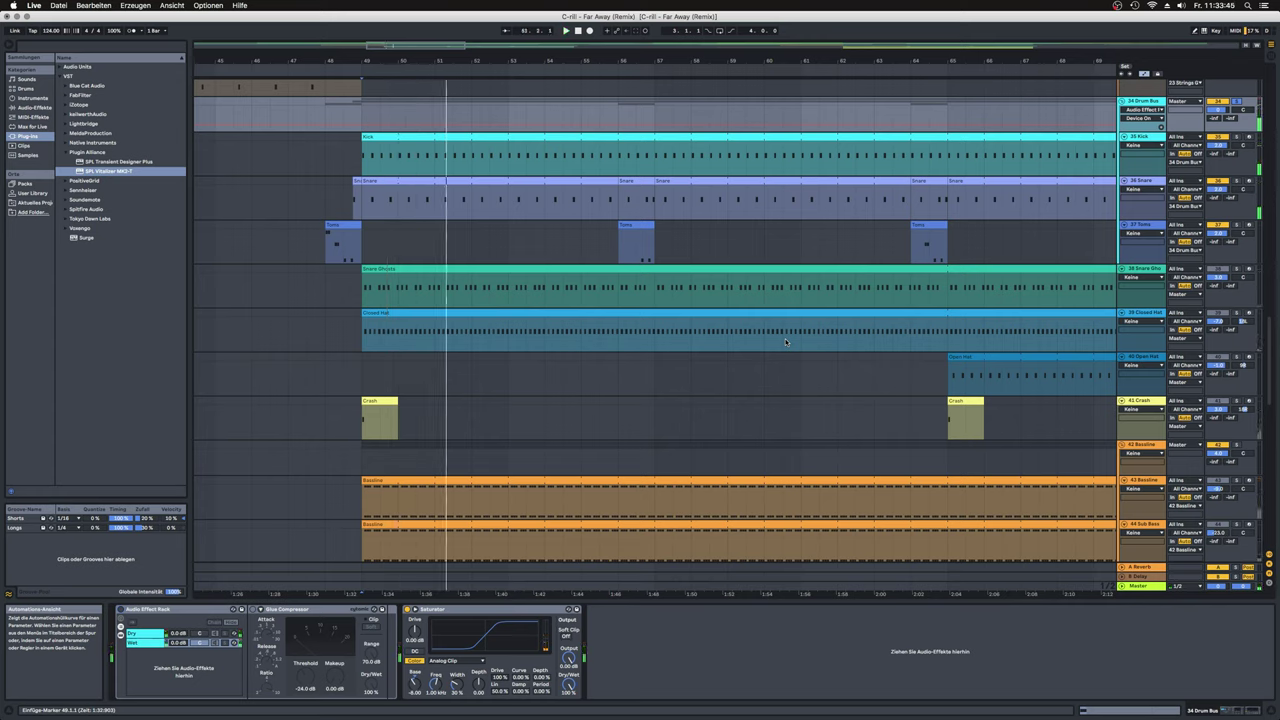
{"action": "key", "text": "super+a"}
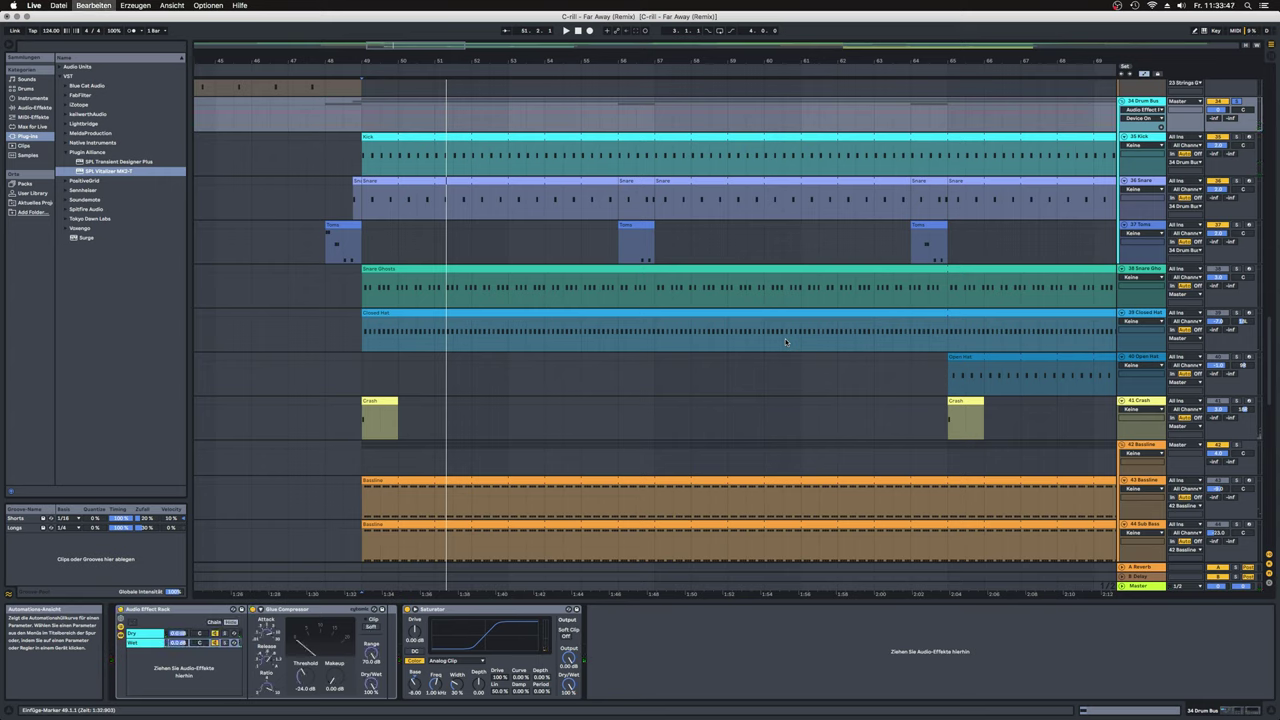
{"action": "key", "text": "space"}
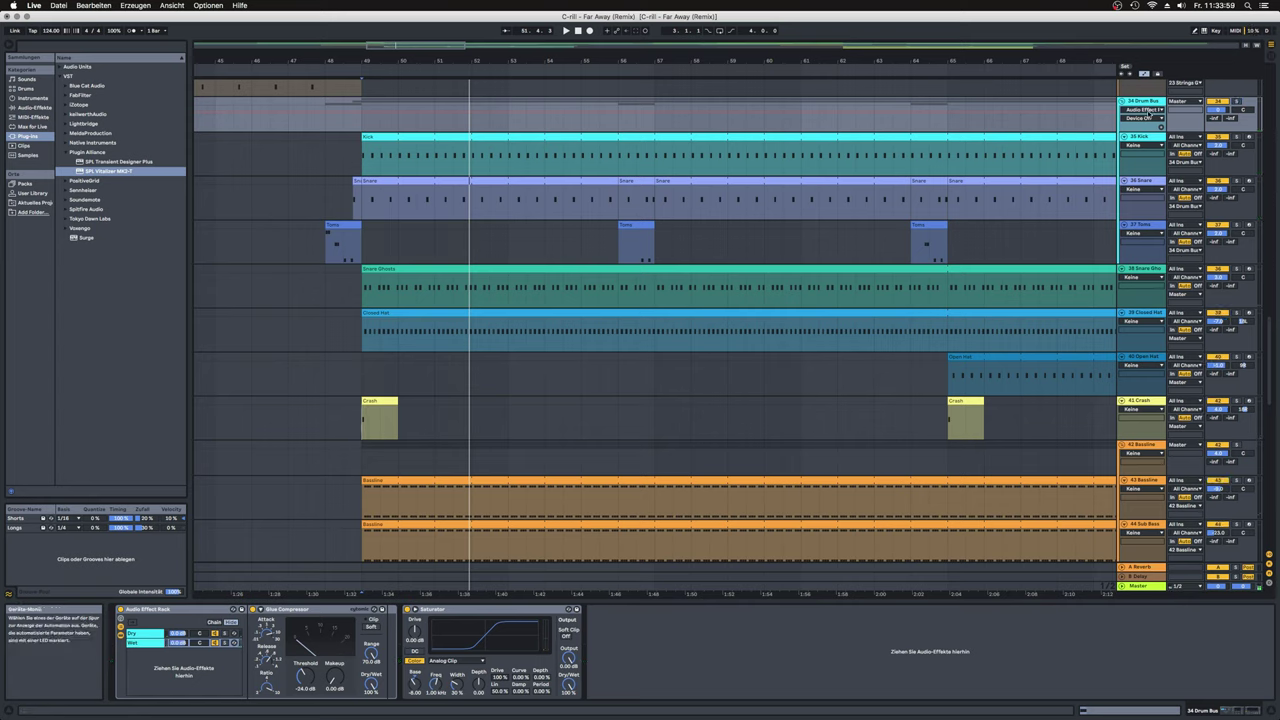
{"action": "left_click", "coordinate": [1146, 110]}
{"action": "left_click", "coordinate": [1148, 116]}
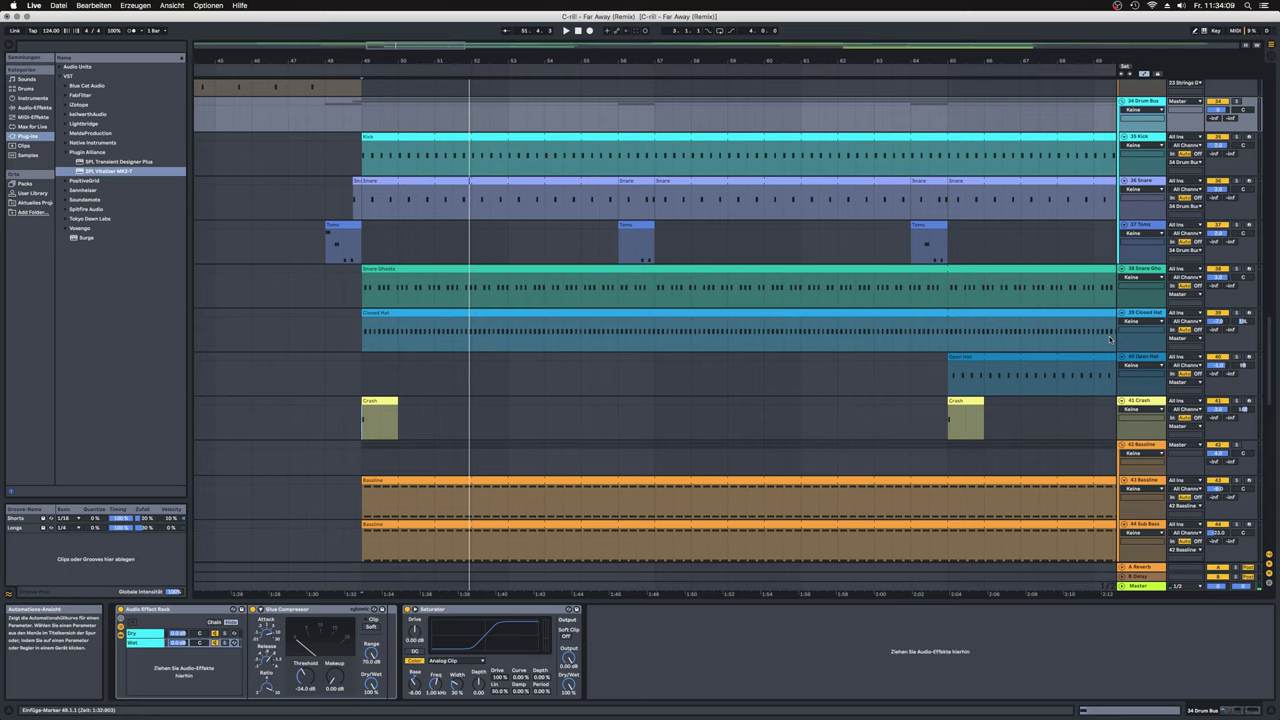
Step: Examine the device chains of the Master and the soloed Kick track, with the start at bar 49, ending on the Master
{"action": "left_click", "coordinate": [1146, 588]}
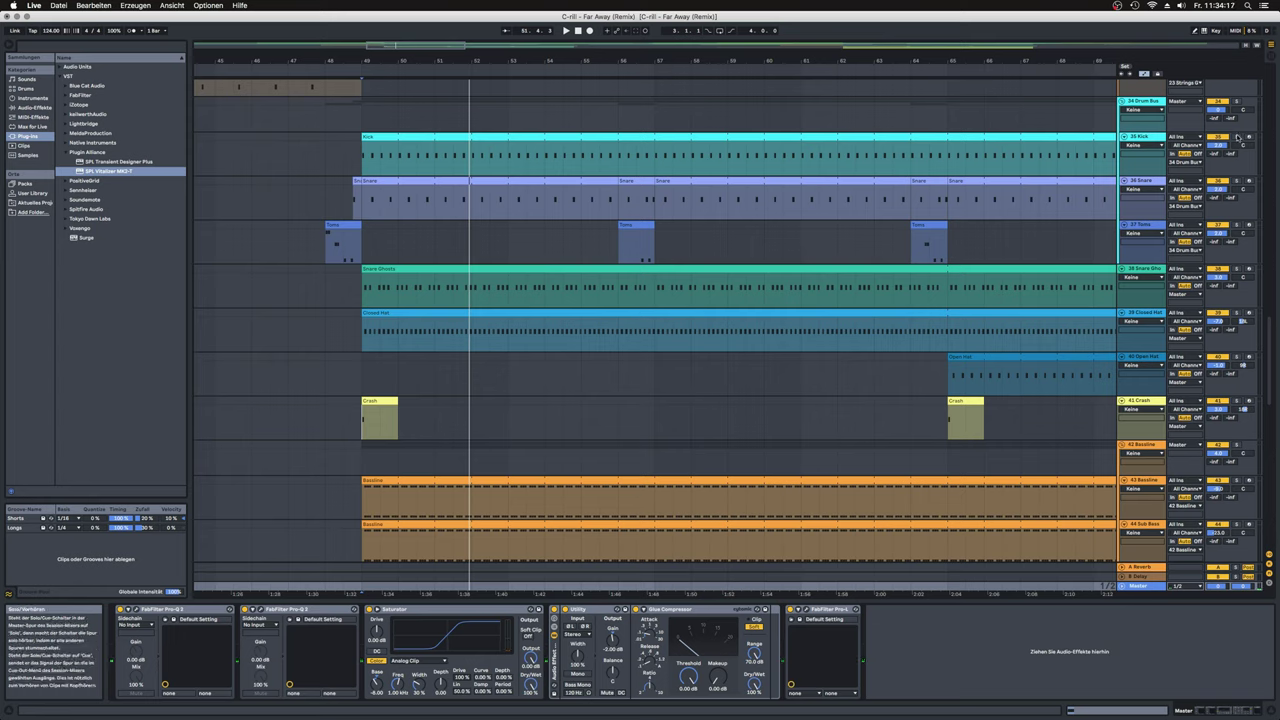
{"action": "left_click", "coordinate": [363, 148]}
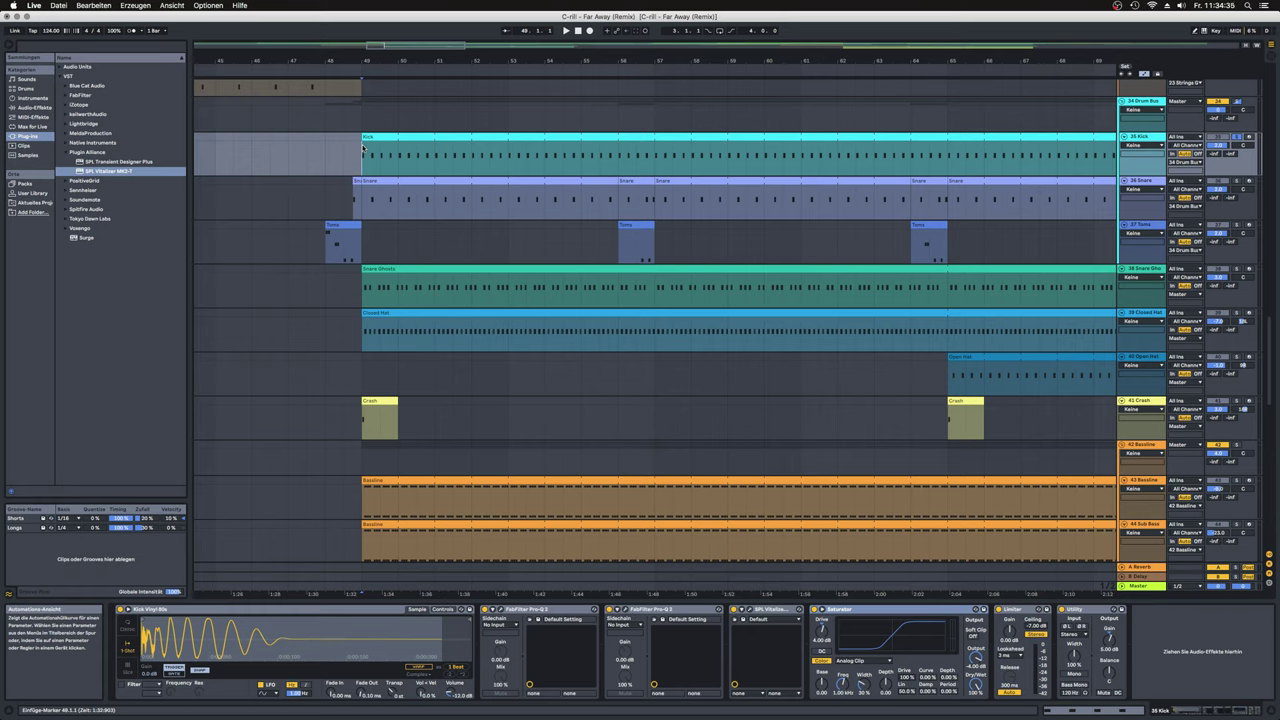
{"action": "left_click", "coordinate": [667, 134]}
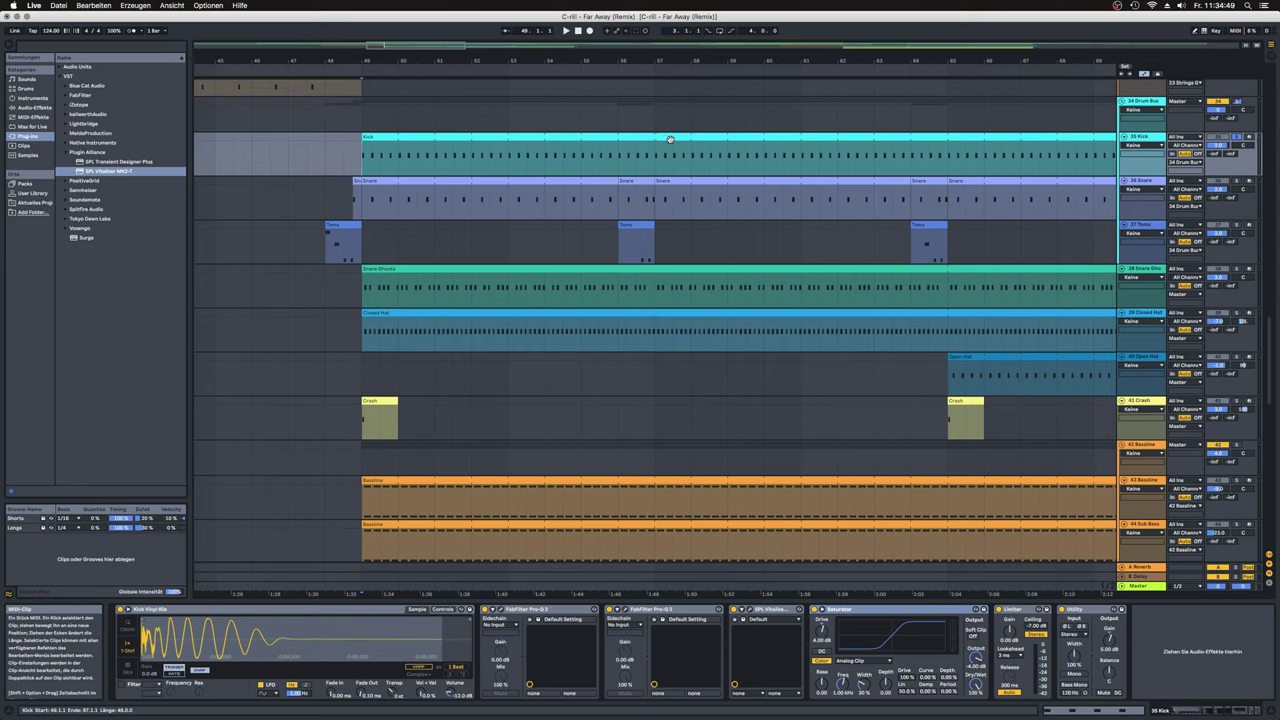
{"action": "left_click", "coordinate": [1130, 587]}
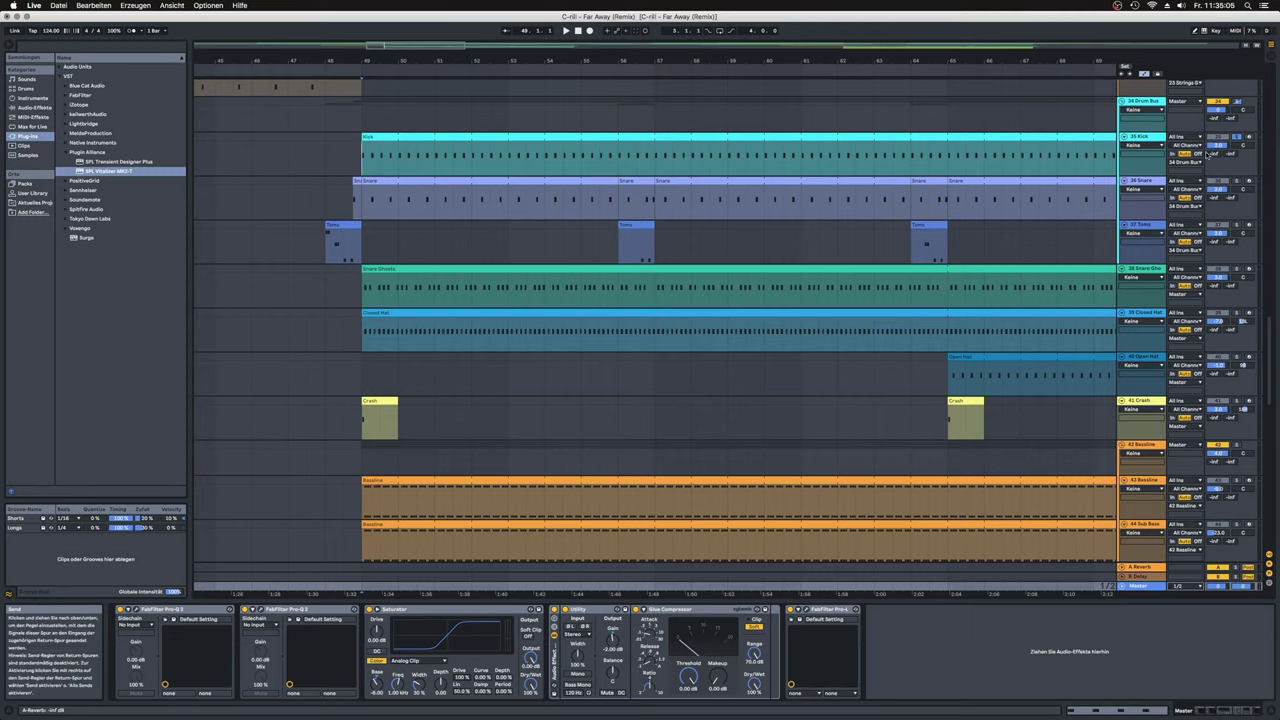
Step: Play the soloed Kick in the Session view mixer and inspect the FabFilter Pro-L limiter on the Master
{"action": "key", "text": "Tab"}
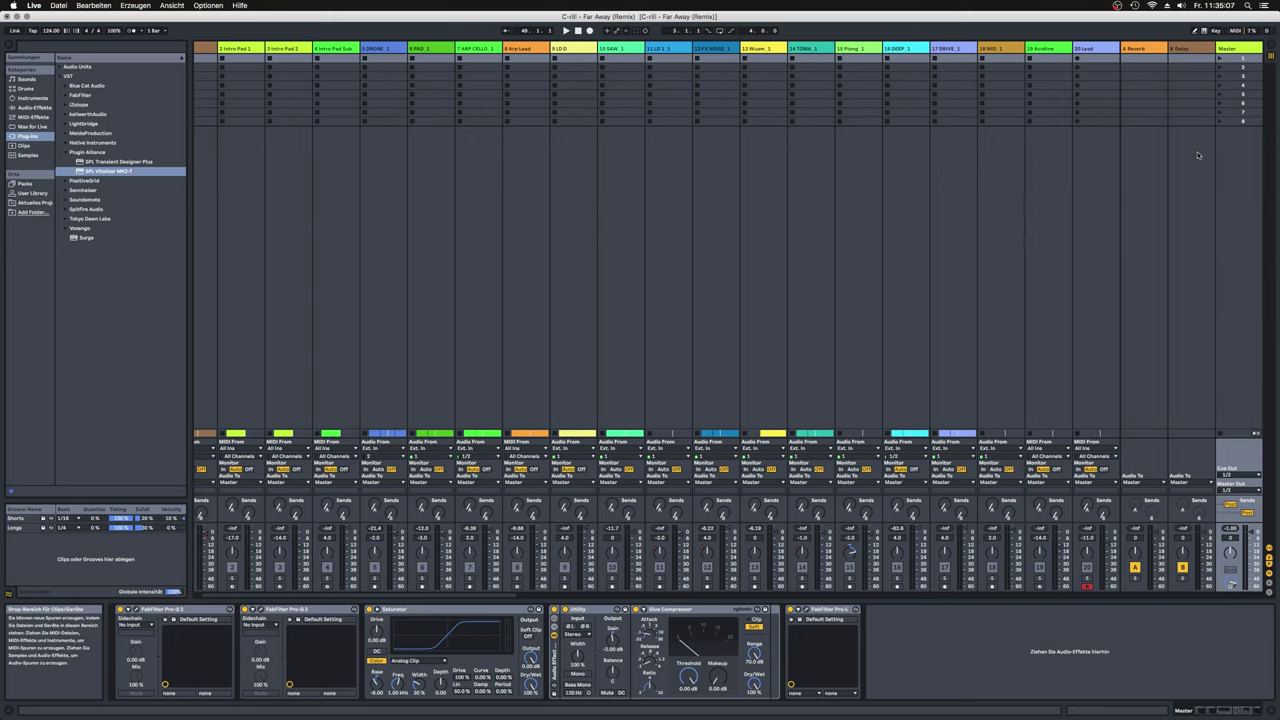
{"action": "key", "text": "space"}
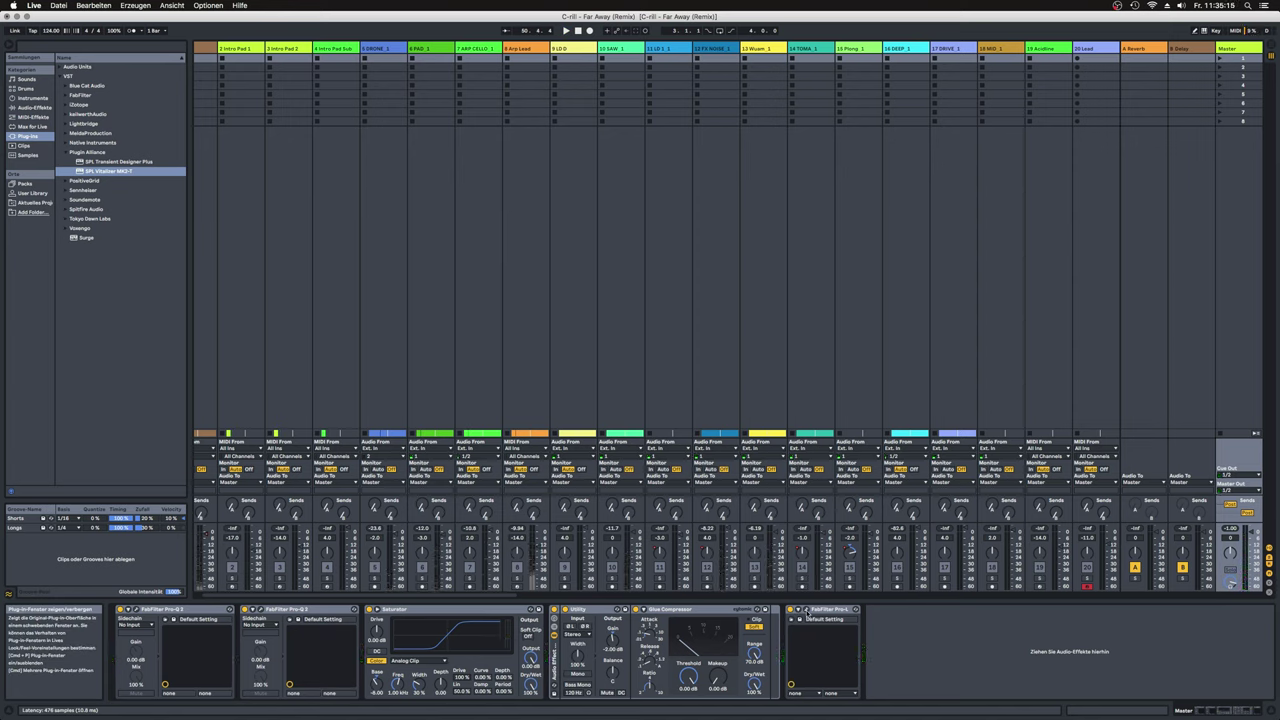
{"action": "left_click", "coordinate": [798, 612]}
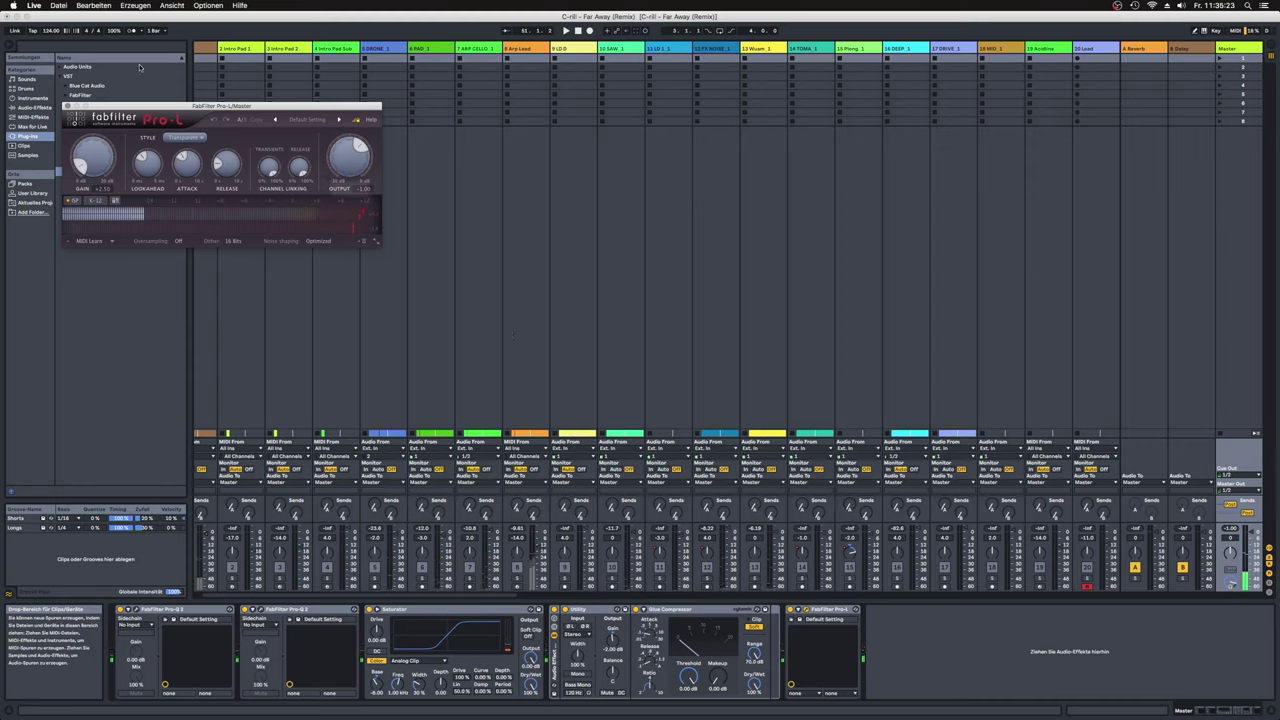
{"action": "left_click", "coordinate": [68, 106]}
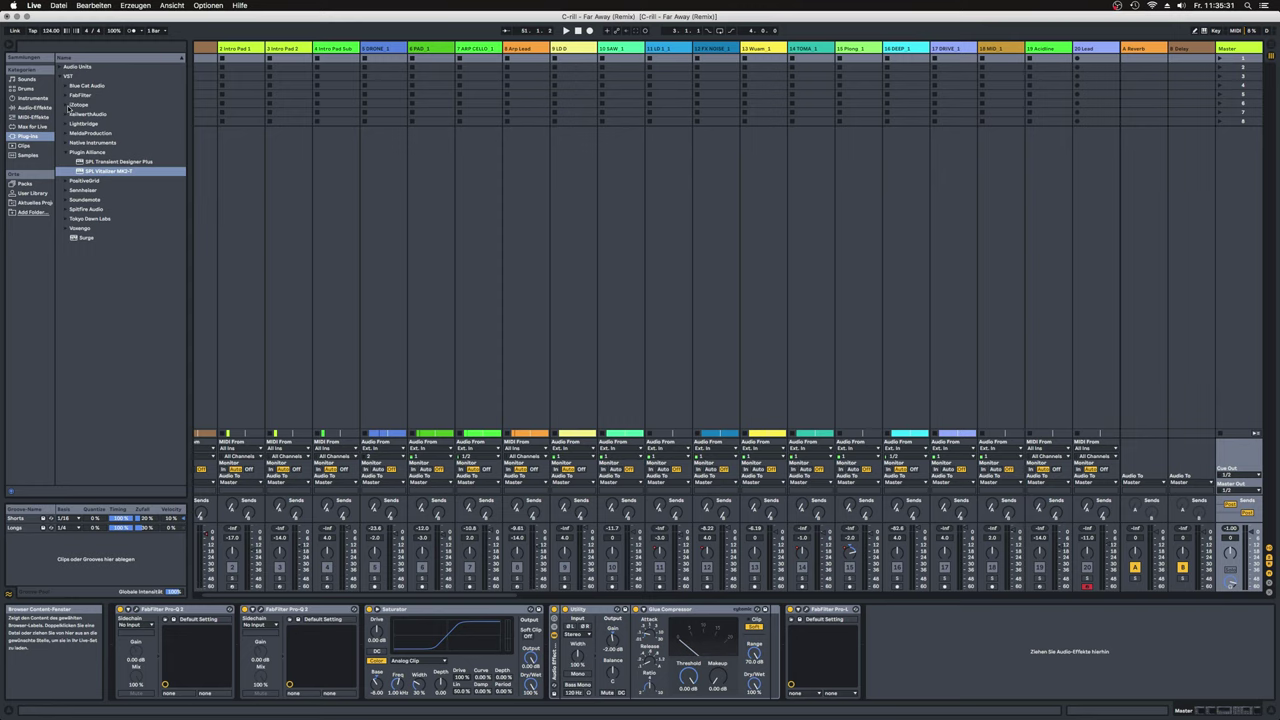
Step: Return to the Arrangement view, place the start at bar 49 on the Kick track and look over the bassline, guitar and pad tracks
{"action": "key", "text": "Tab"}
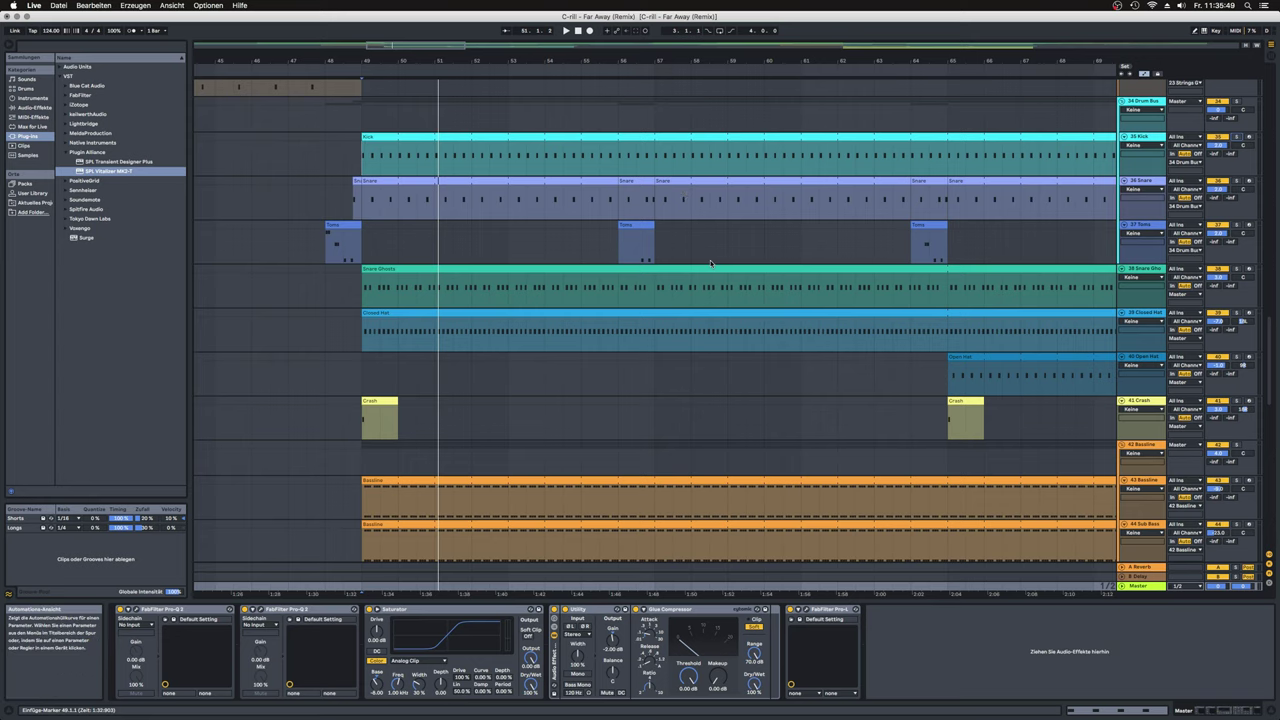
{"action": "left_click", "coordinate": [362, 162]}
{"action": "scroll", "coordinate": [370, 180], "scroll_direction": "down", "scroll_amount": 5}
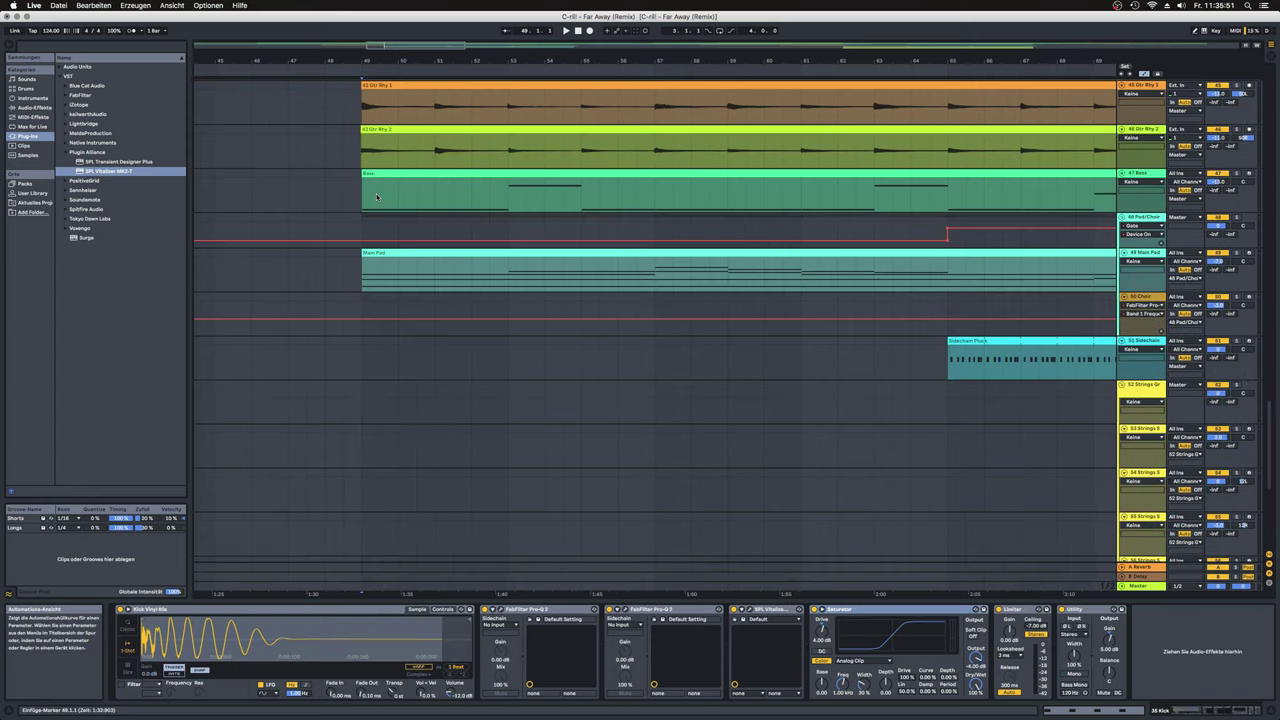
{"action": "scroll", "coordinate": [377, 197], "scroll_direction": "up", "scroll_amount": 2}
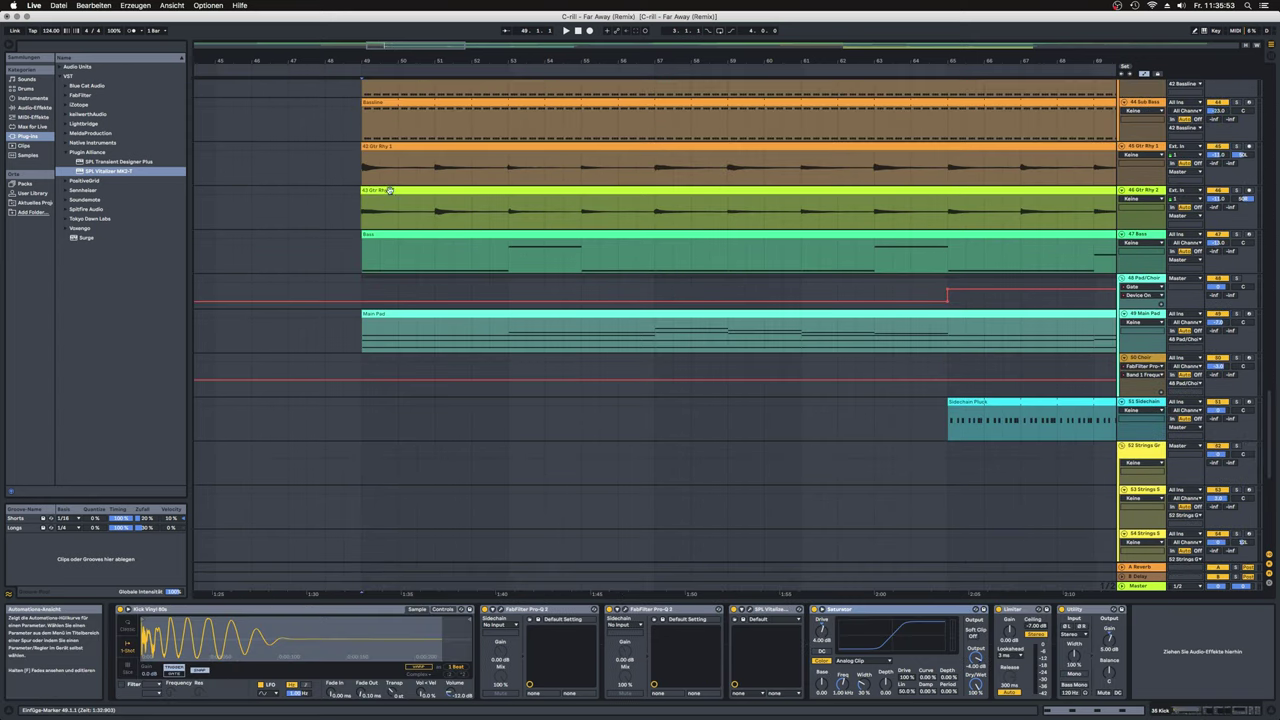
{"action": "scroll", "coordinate": [1091, 189], "scroll_direction": "up", "scroll_amount": 3}
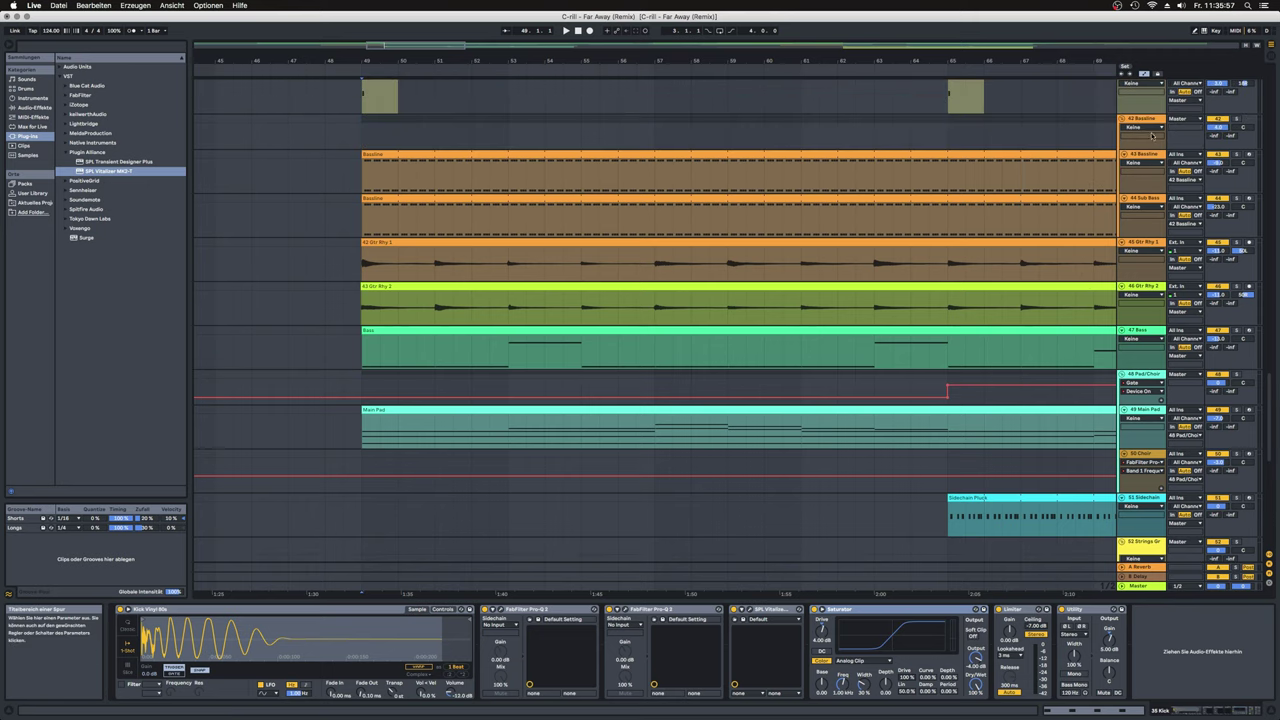
Step: Select the tracks from Drum Bus to Crash and solo them together with the Bassline group
{"action": "scroll", "coordinate": [1145, 178], "scroll_direction": "up", "scroll_amount": 3}
{"action": "left_click", "coordinate": [1143, 174]}
{"action": "scroll", "coordinate": [1145, 180], "scroll_direction": "up", "scroll_amount": 10}
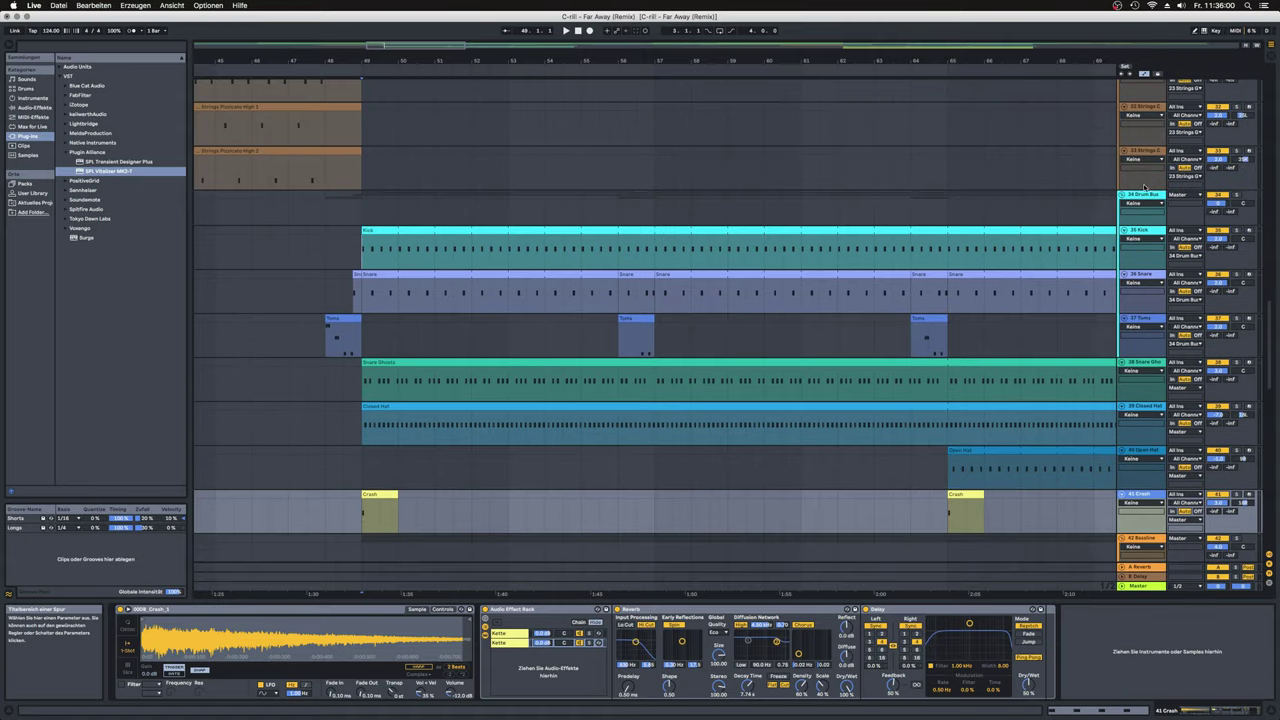
{"action": "left_click", "coordinate": [1150, 196]}
{"action": "scroll", "coordinate": [1150, 197], "scroll_direction": "down", "scroll_amount": 5}
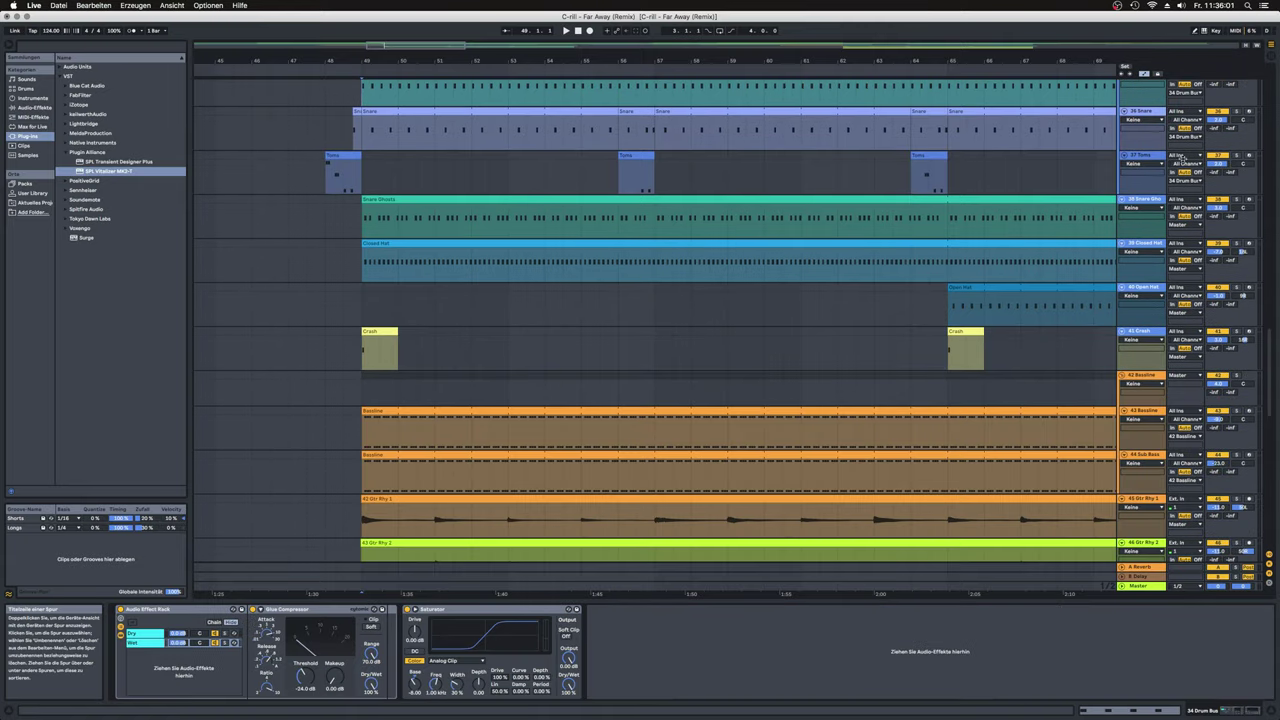
{"action": "scroll", "coordinate": [1218, 382], "scroll_direction": "up", "scroll_amount": 5}
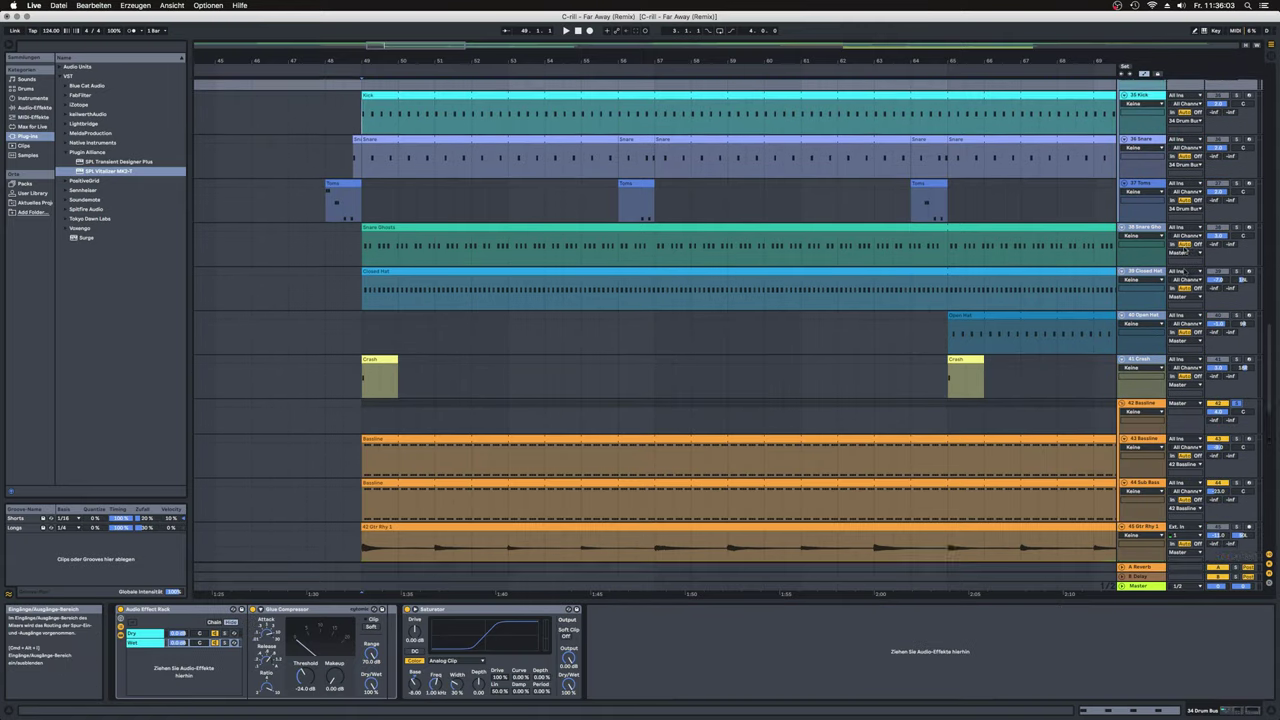
Step: Play the soloed drums and bassline from bar 49 while examining the device chains of the Bassline group and its Bassline track
{"action": "key", "text": "space"}
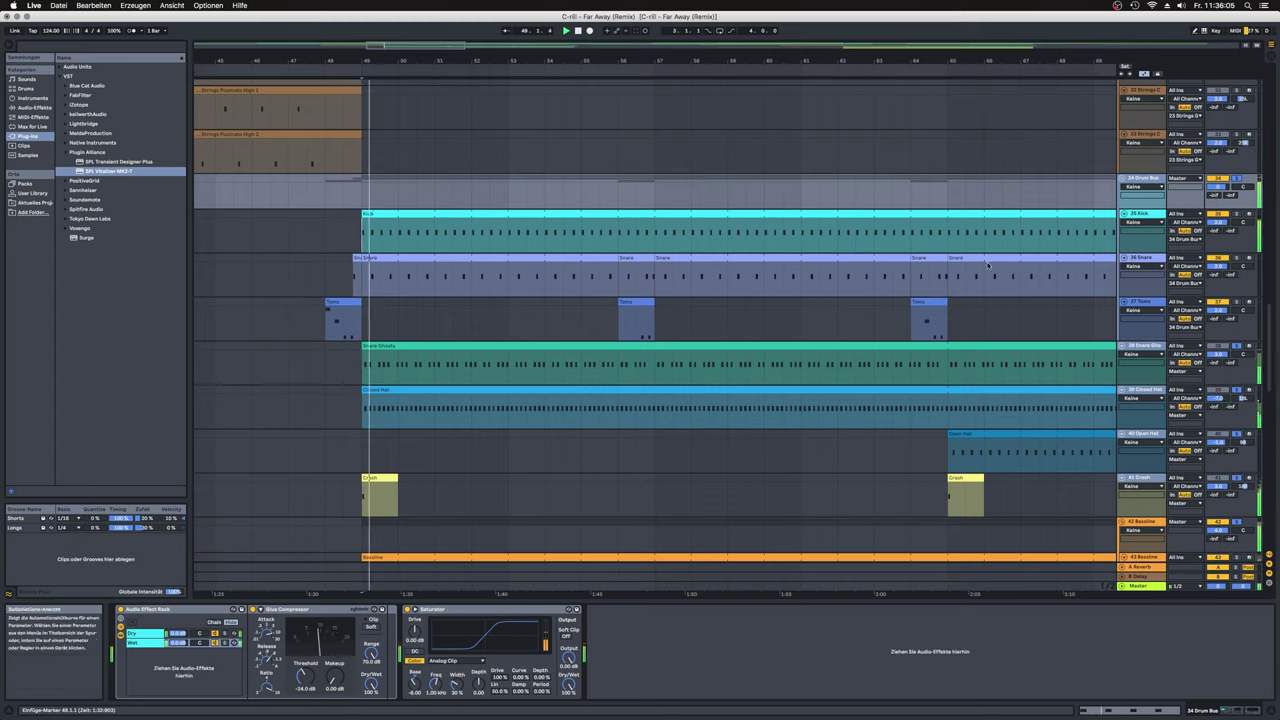
{"action": "scroll", "coordinate": [777, 263], "scroll_direction": "down", "scroll_amount": 8}
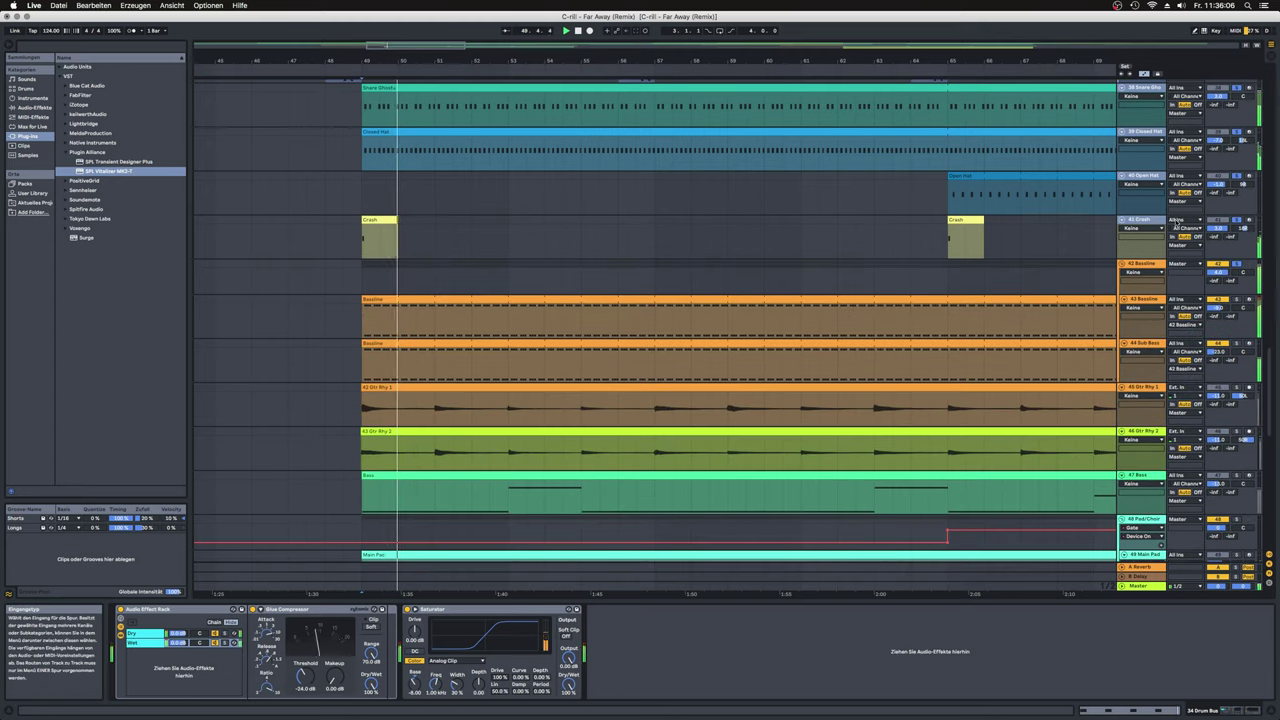
{"action": "left_click", "coordinate": [1140, 263]}
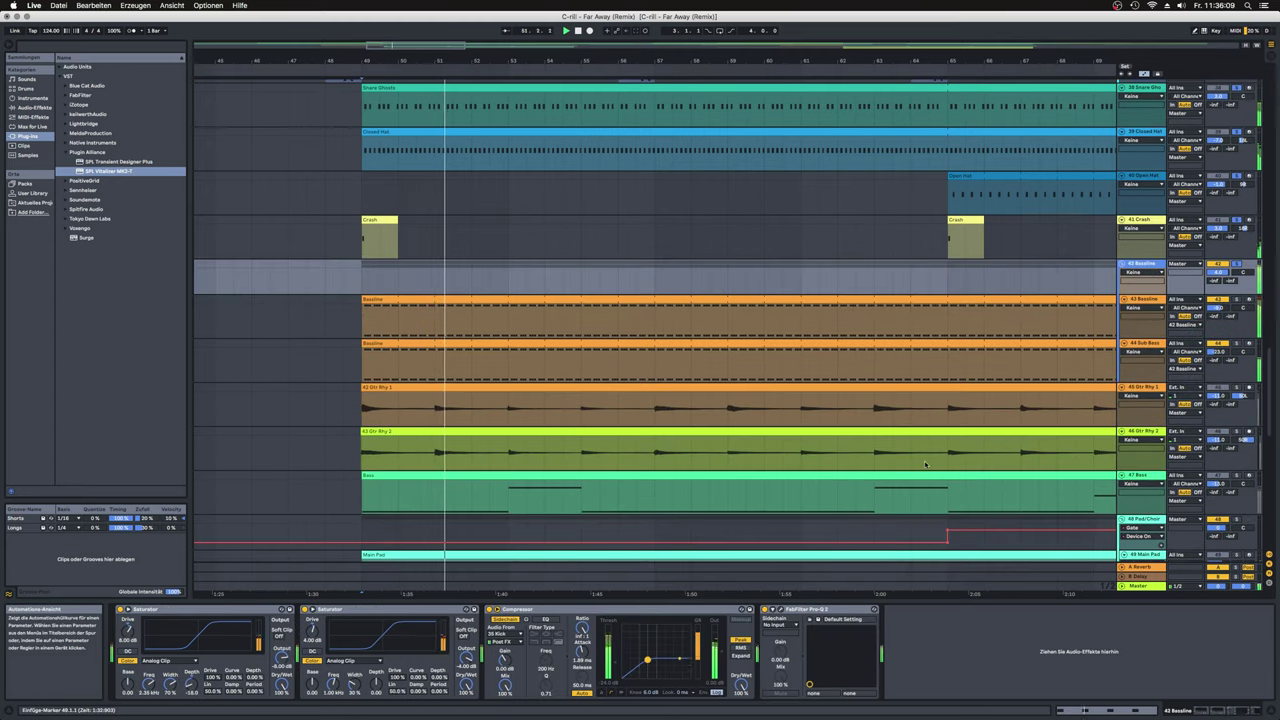
{"action": "left_click", "coordinate": [1150, 300]}
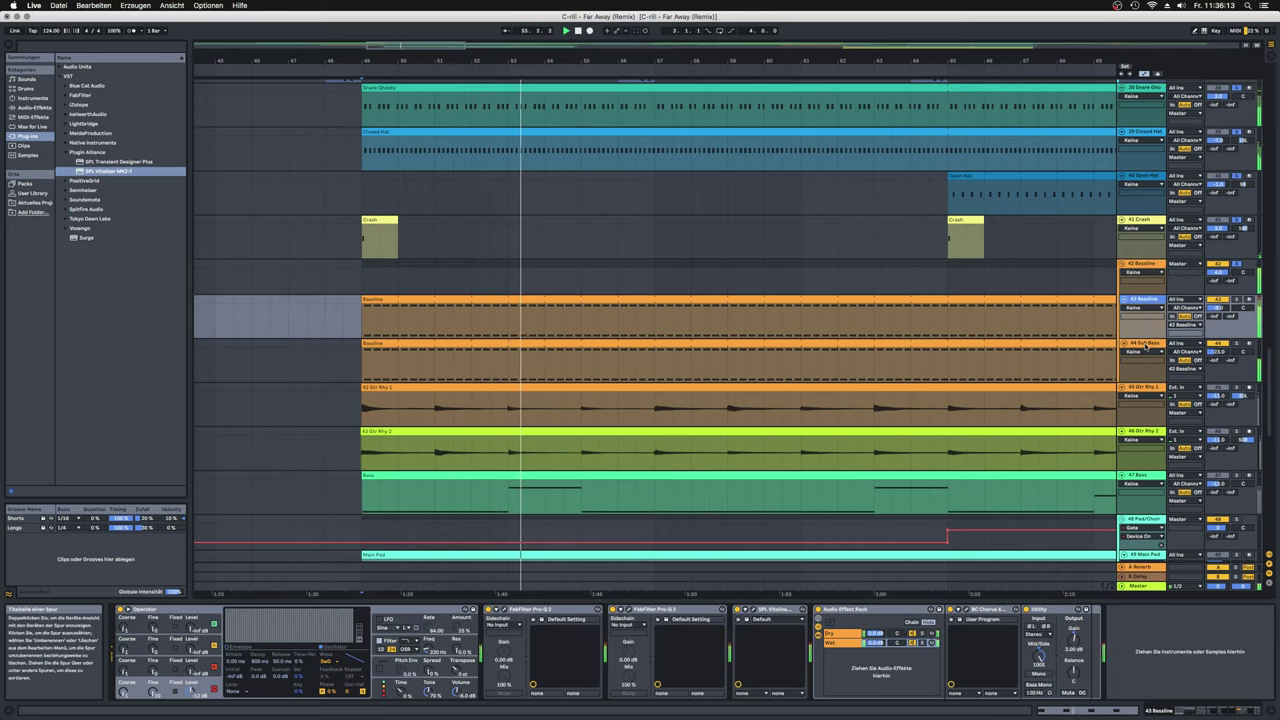
Step: Play the Bassline and Sub Bass tracks soloed in turn, ending with the Sub Bass solo off
{"action": "left_click", "coordinate": [1238, 299]}
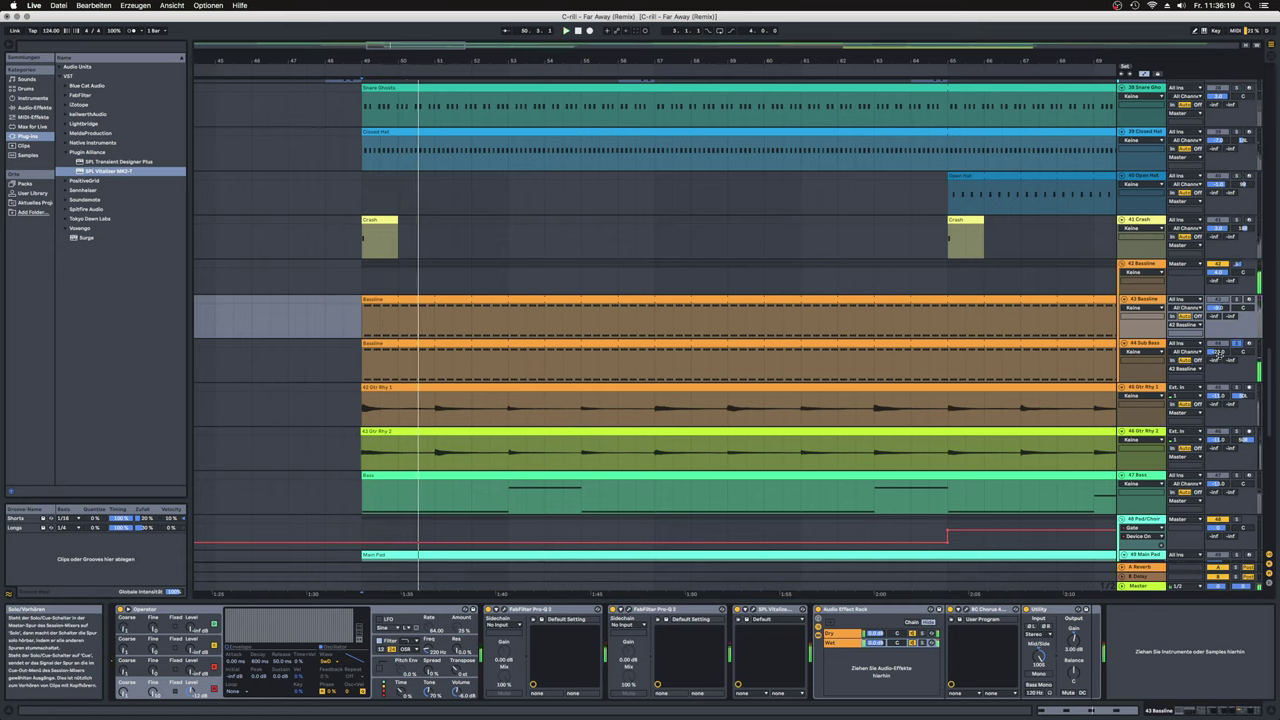
{"action": "left_click", "coordinate": [1237, 344]}
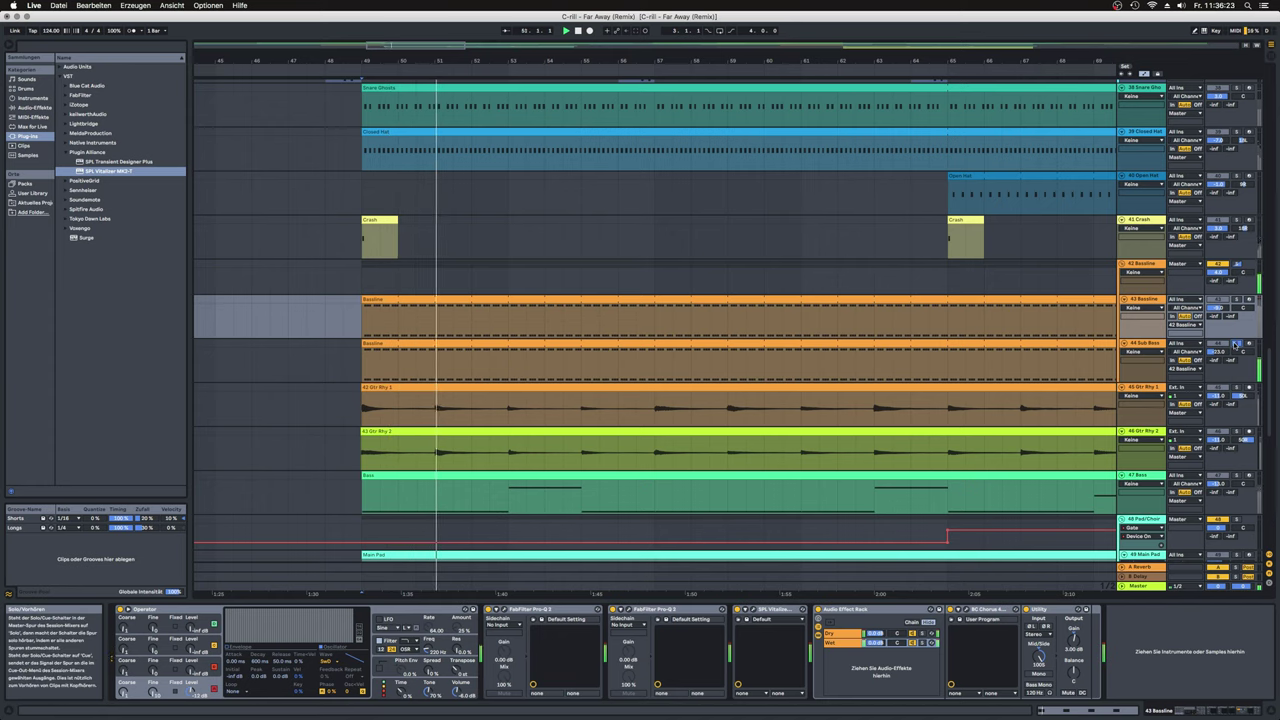
{"action": "key", "text": "space"}
{"action": "left_click", "coordinate": [1237, 344]}
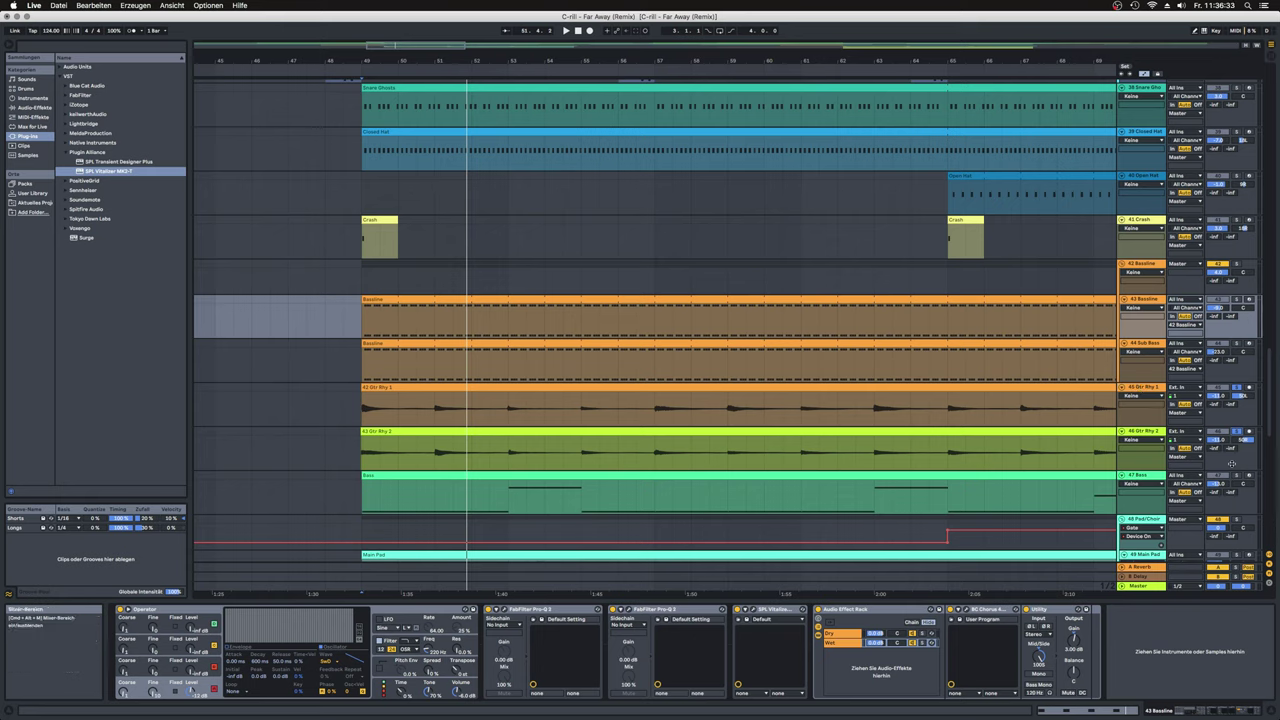
Step: Play the soloed Gtr Rhy 1 and Gtr Rhy 2 tracks from bar 49 with the Gtr Rhy 1 device chain displayed
{"action": "left_click", "coordinate": [358, 408]}
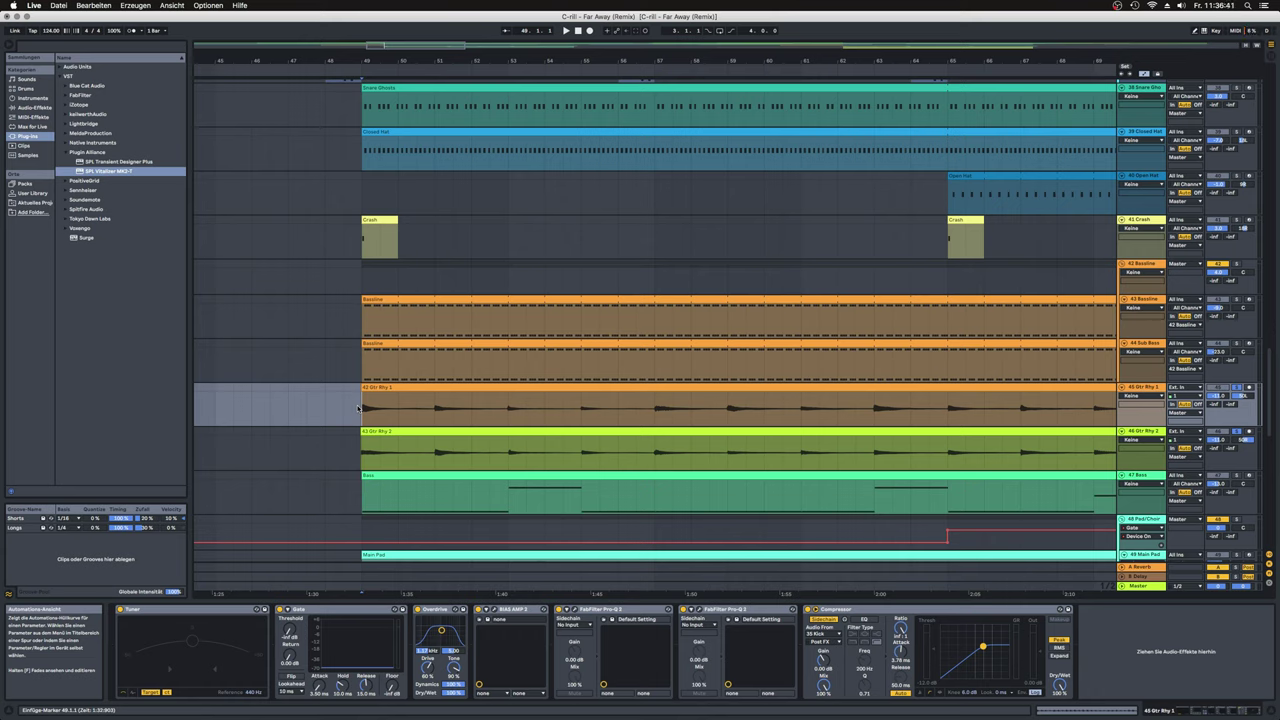
{"action": "key", "text": "space"}
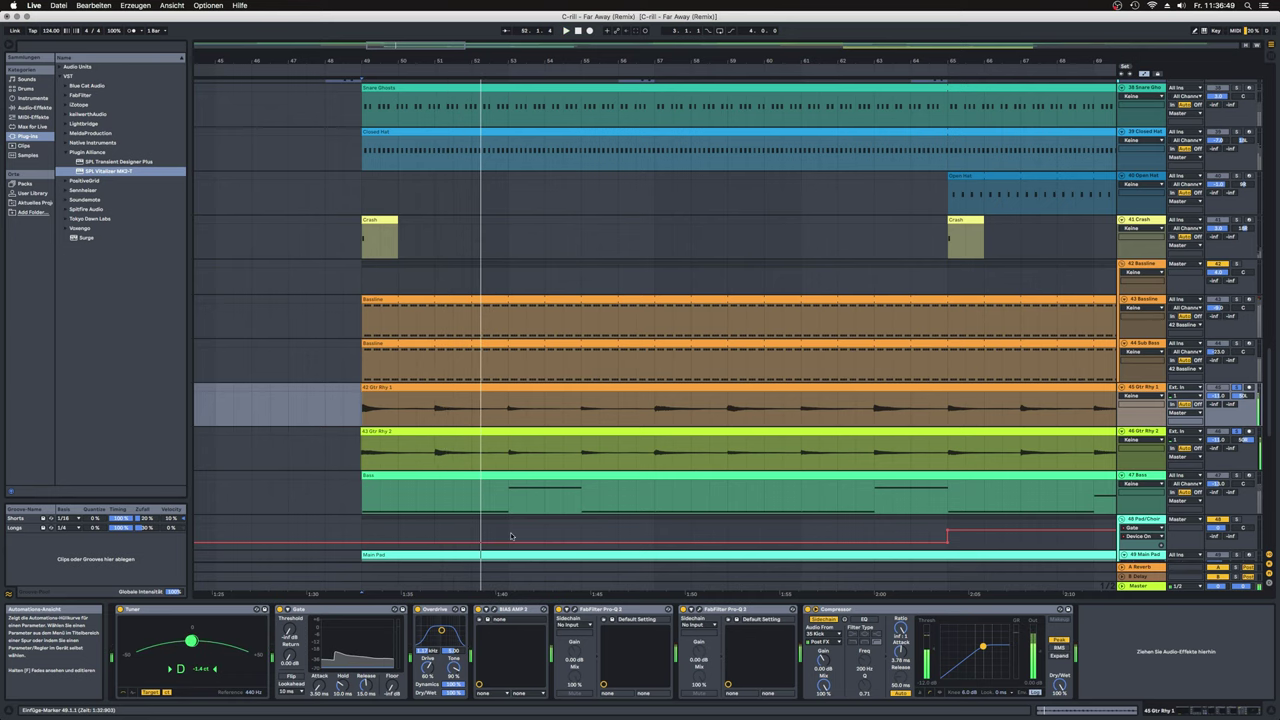
{"action": "key", "text": "space"}
Step: Open BIAS AMP 2 on Gtr Rhy 1 and view the '69 Super Lead's custom panel, preamp, tone stack and power amp
{"action": "left_click", "coordinate": [494, 609]}
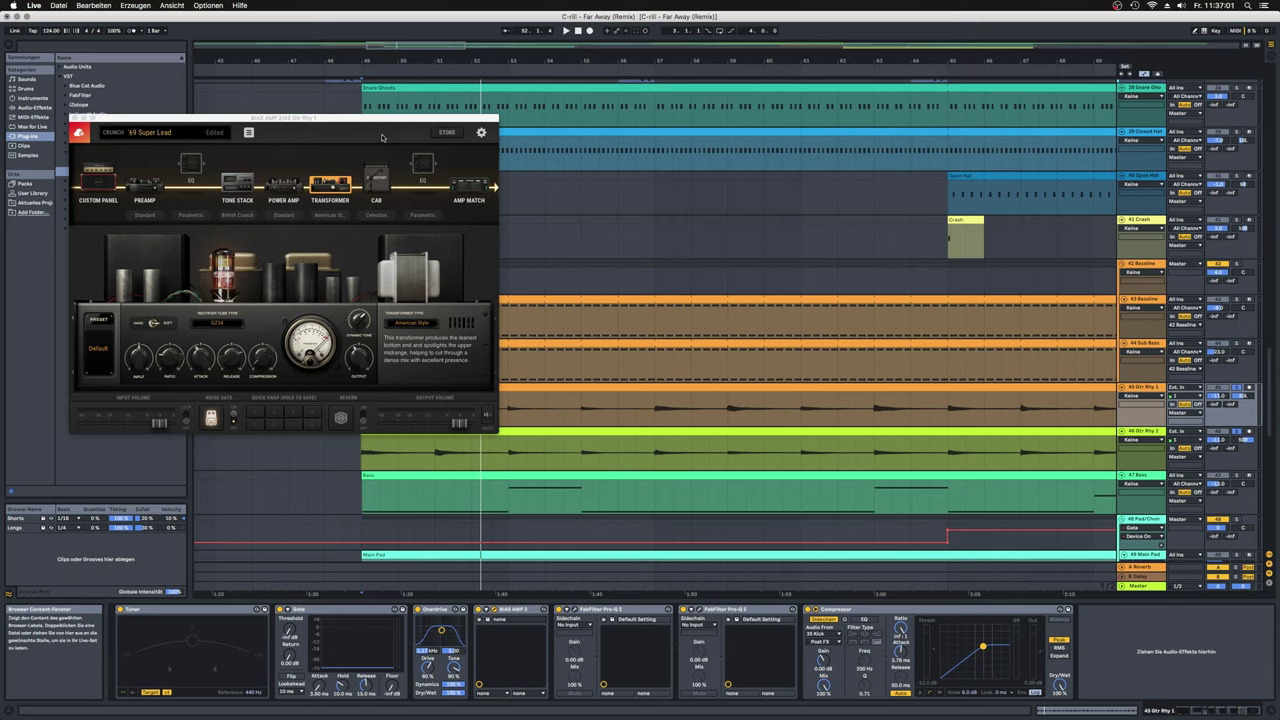
{"action": "left_click", "coordinate": [97, 178]}
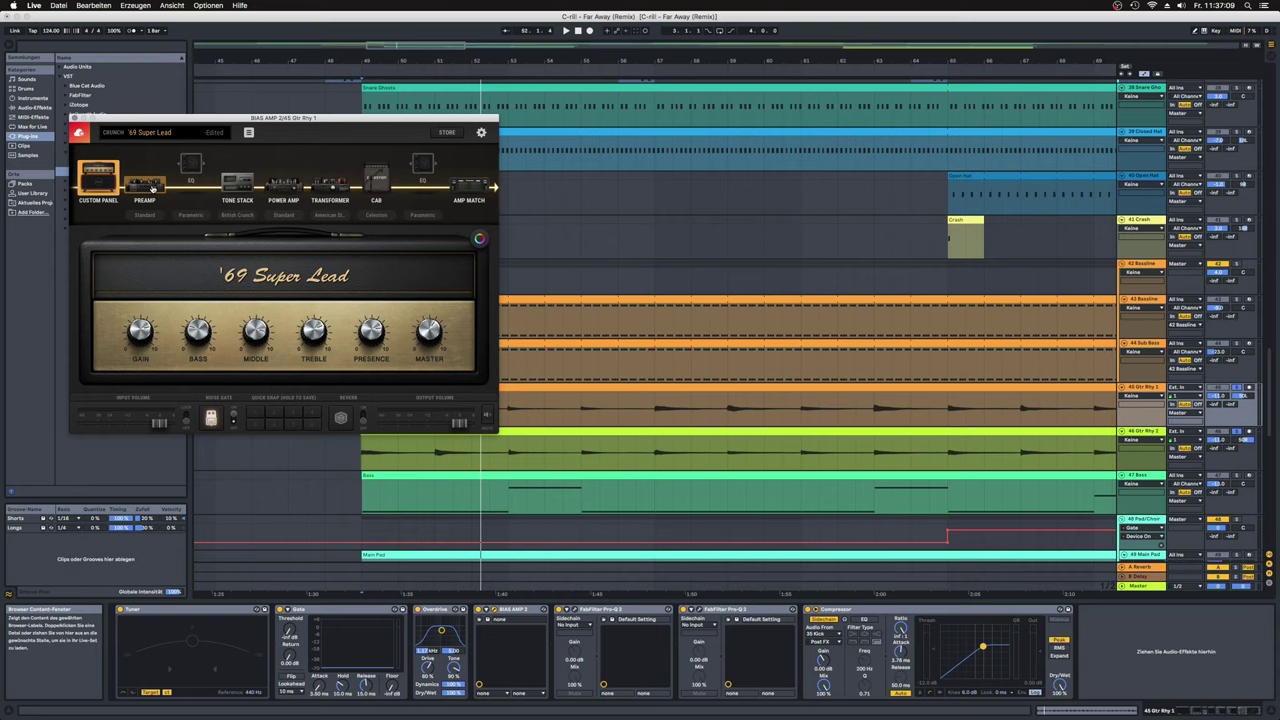
{"action": "left_click", "coordinate": [152, 186]}
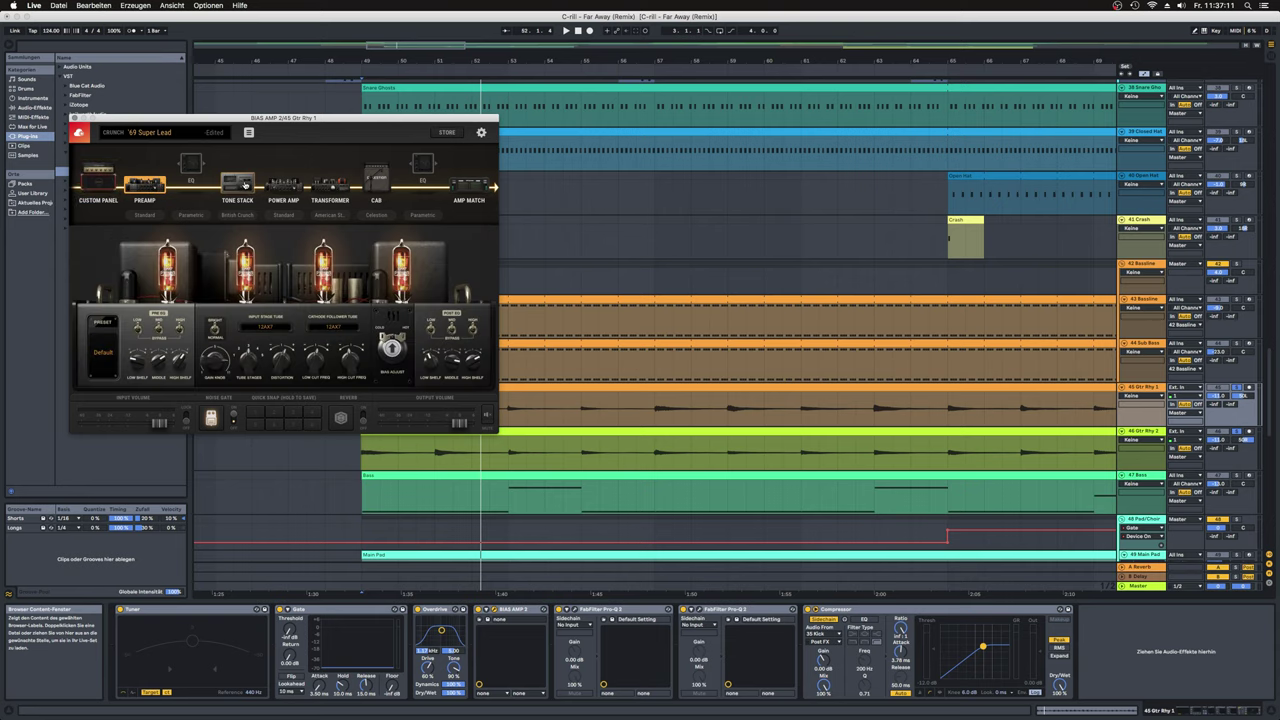
{"action": "left_click", "coordinate": [244, 185]}
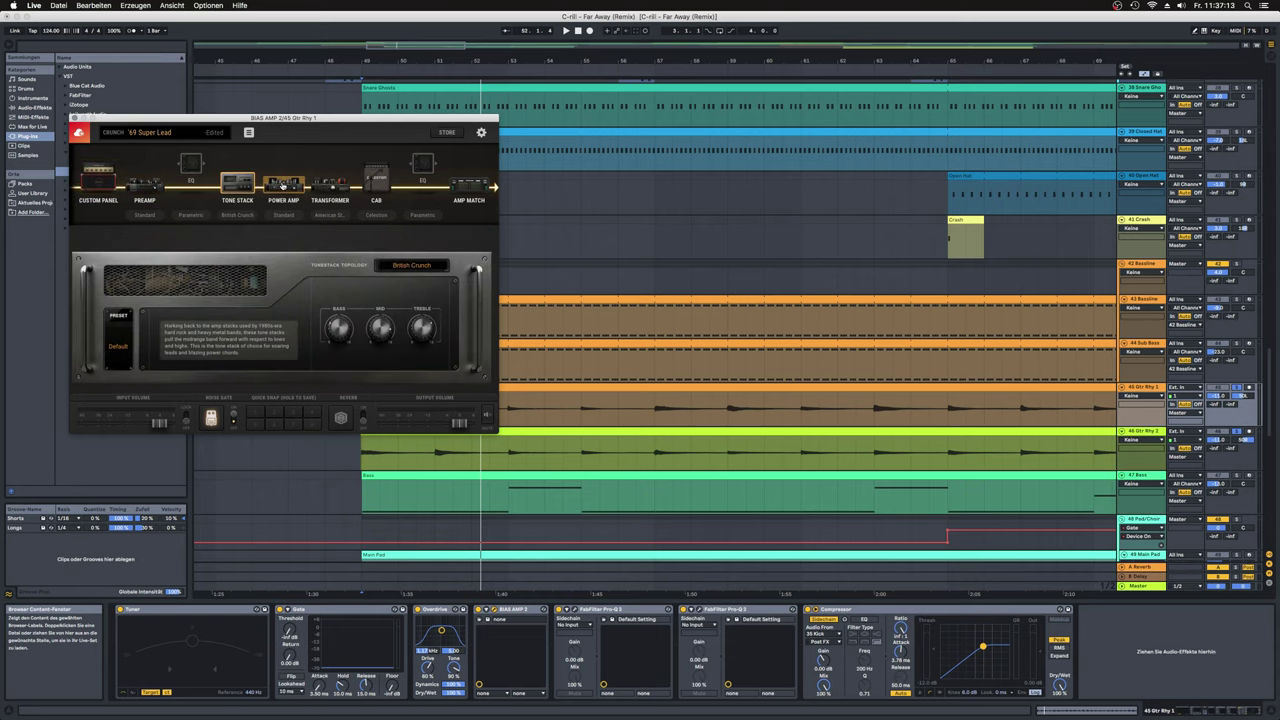
{"action": "left_click", "coordinate": [283, 185]}
Step: Examine the '69 Super Lead's settings again from the custom panel through the transformer to the cab, and close the plug-in window
{"action": "left_click", "coordinate": [98, 180]}
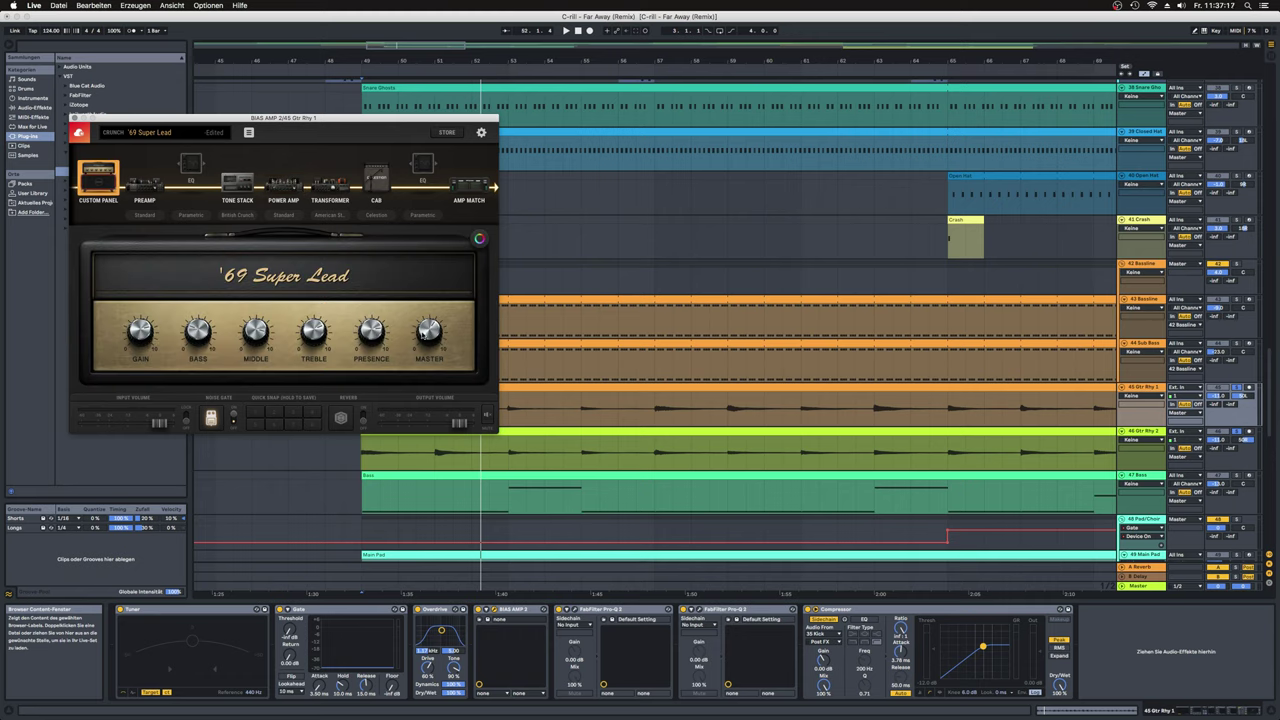
{"action": "left_click", "coordinate": [144, 184]}
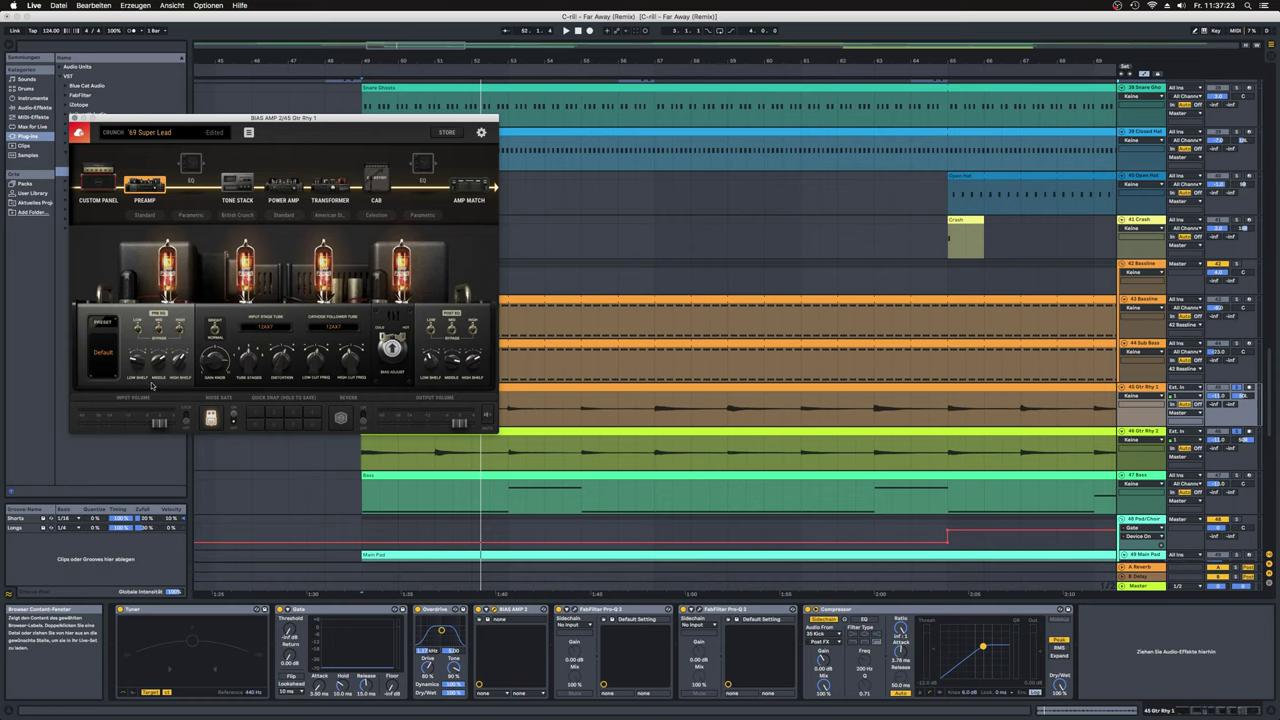
{"action": "left_click", "coordinate": [242, 189]}
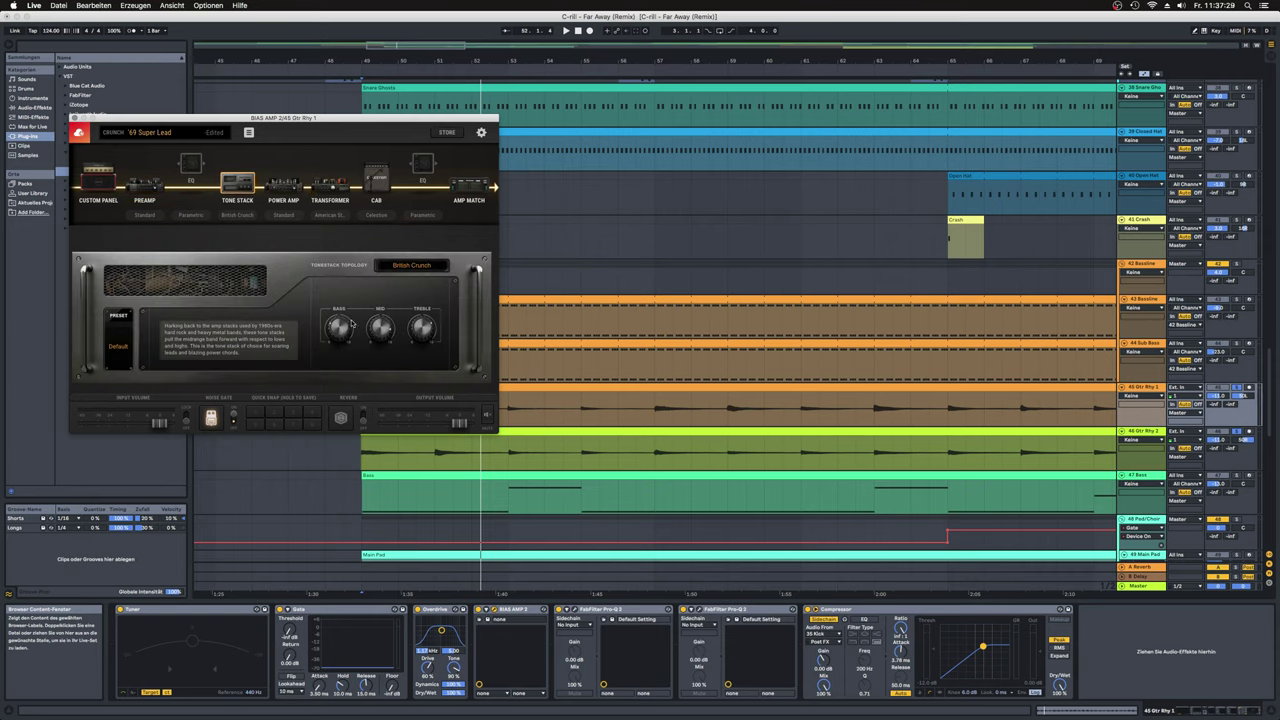
{"action": "left_click", "coordinate": [292, 188]}
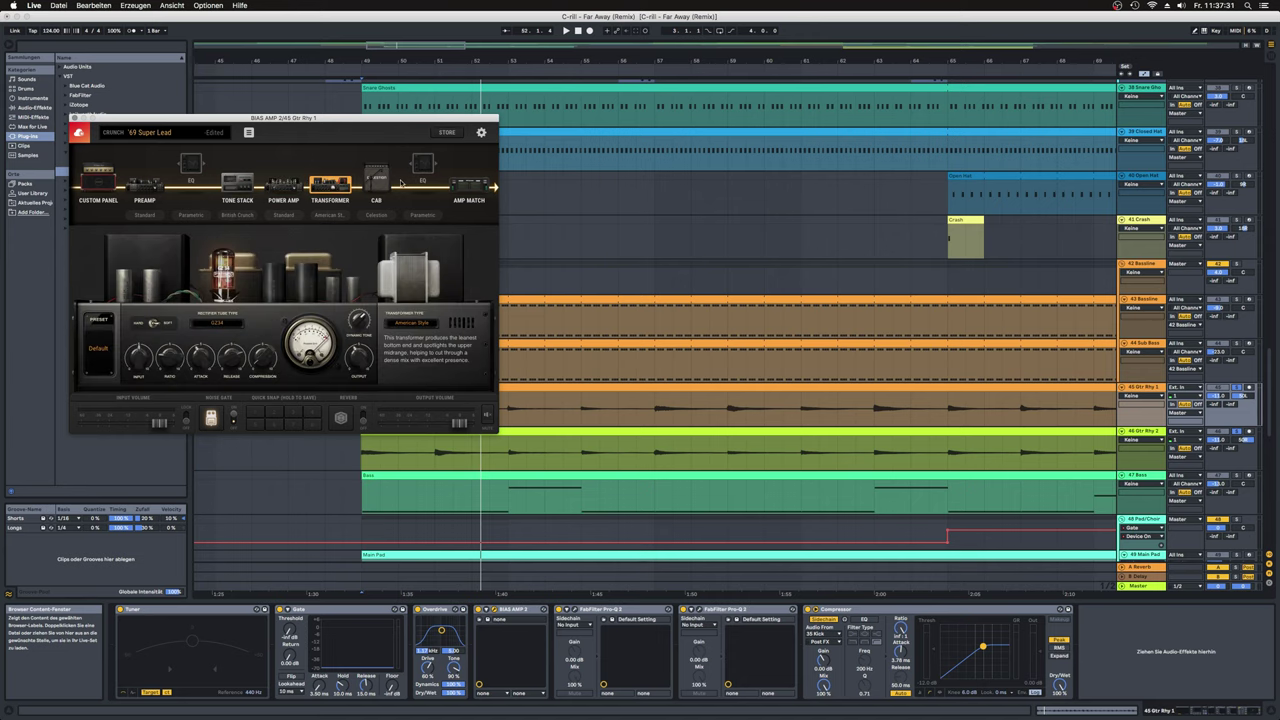
{"action": "left_click", "coordinate": [376, 178]}
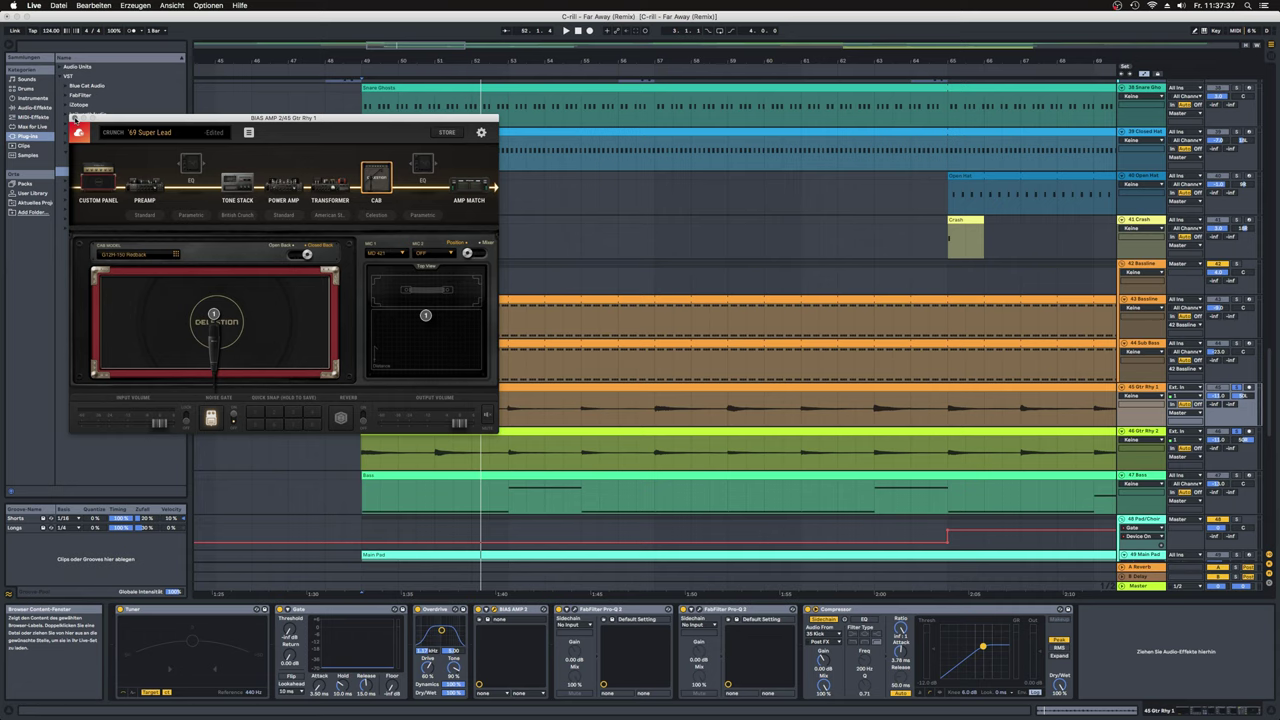
{"action": "left_click", "coordinate": [73, 118]}
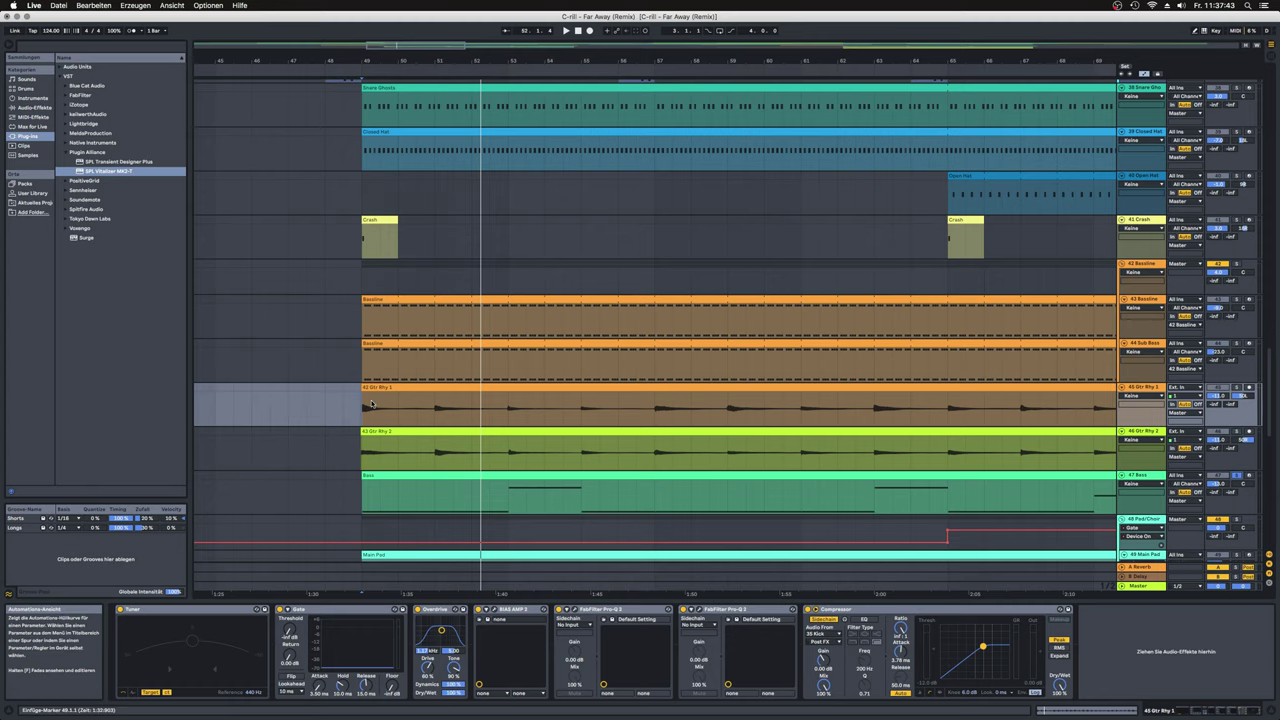
Step: Show the Bass track's device chain, fit the whole Bass clip in view and play the soloed track from bar 49
{"action": "left_click", "coordinate": [1147, 477]}
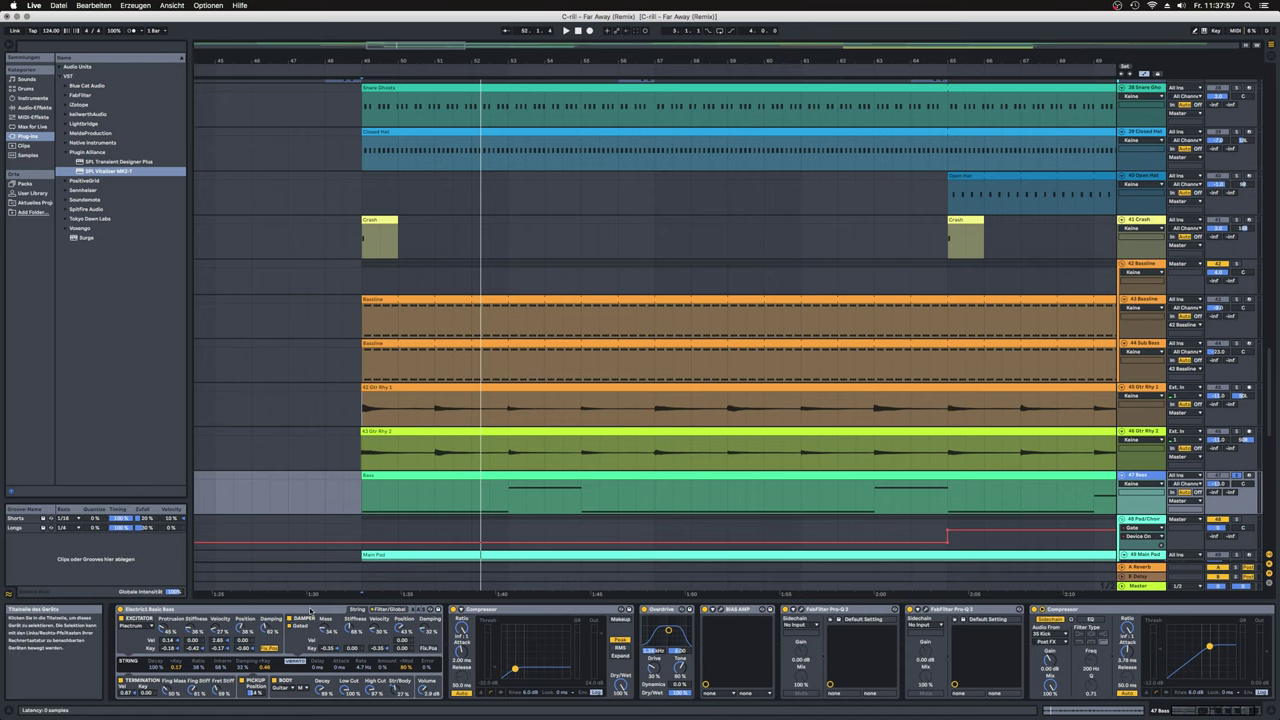
{"action": "left_click", "coordinate": [444, 477]}
{"action": "key", "text": "minus"}
{"action": "key", "text": "minus"}
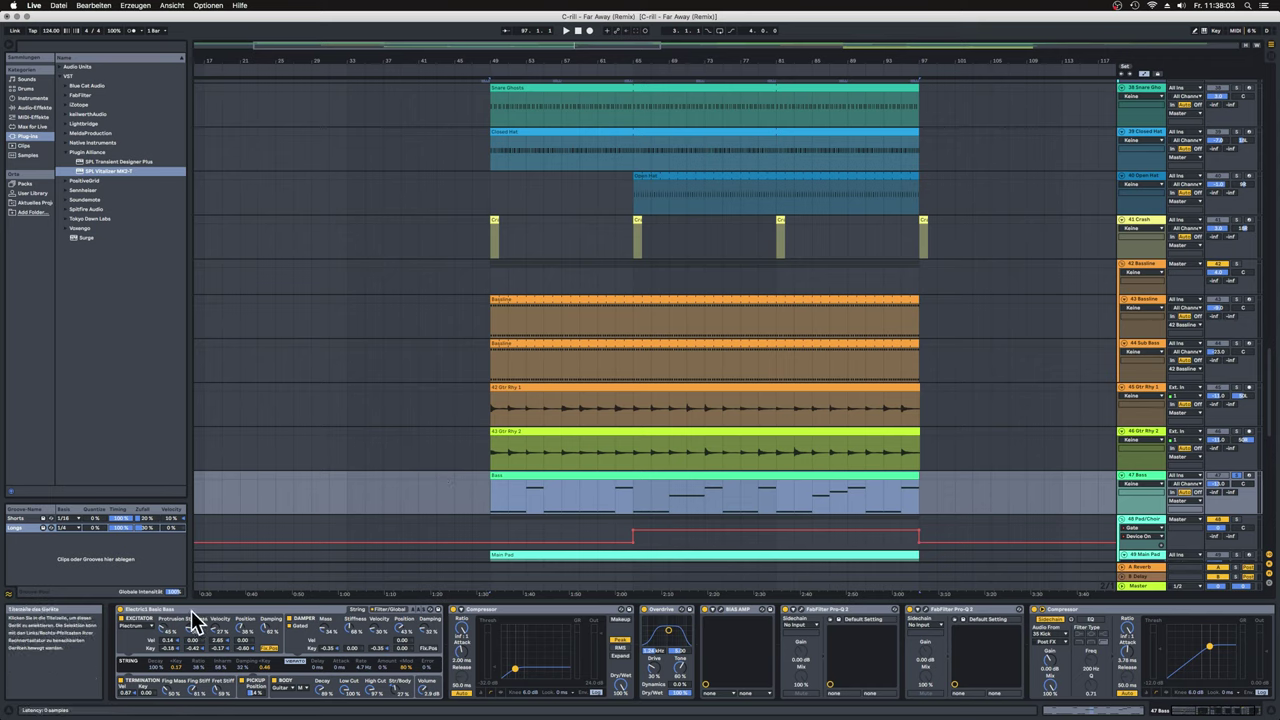
{"action": "key", "text": "space"}
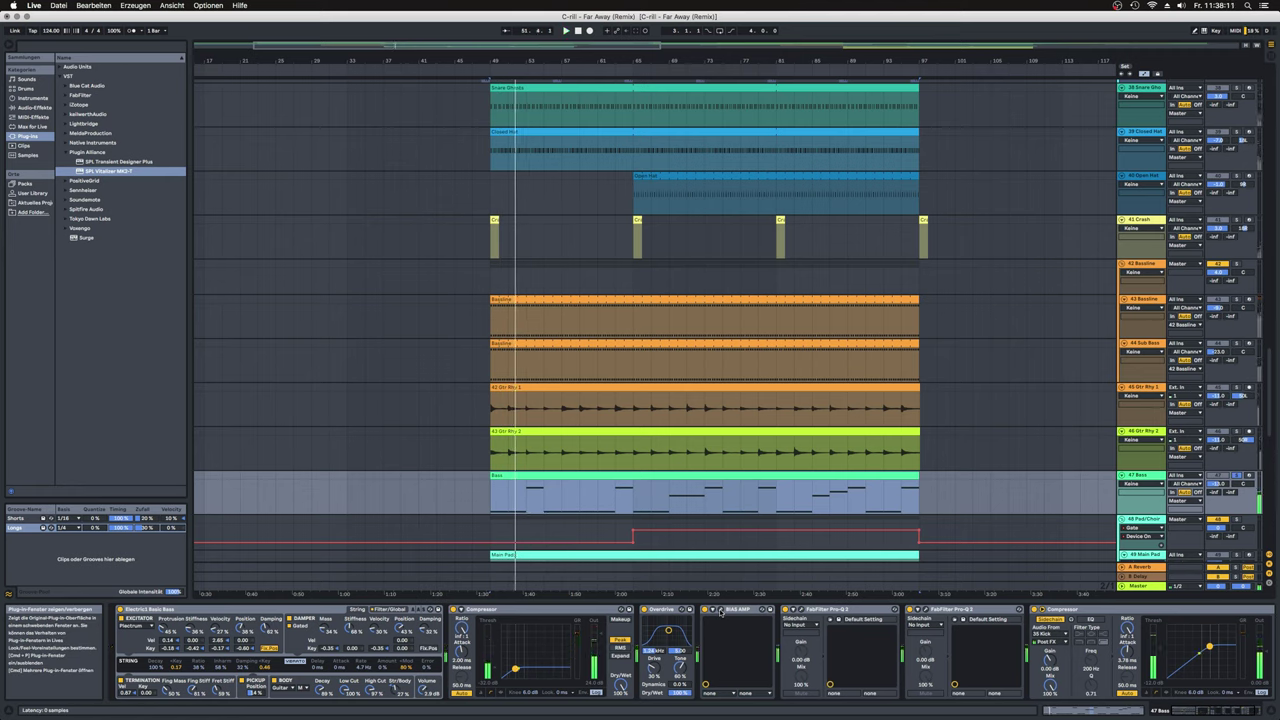
Step: Inspect the Blue Line preamp, tone stack, power amp and transformer in the Bass track's BIAS AMP, and close its window
{"action": "left_click", "coordinate": [720, 611]}
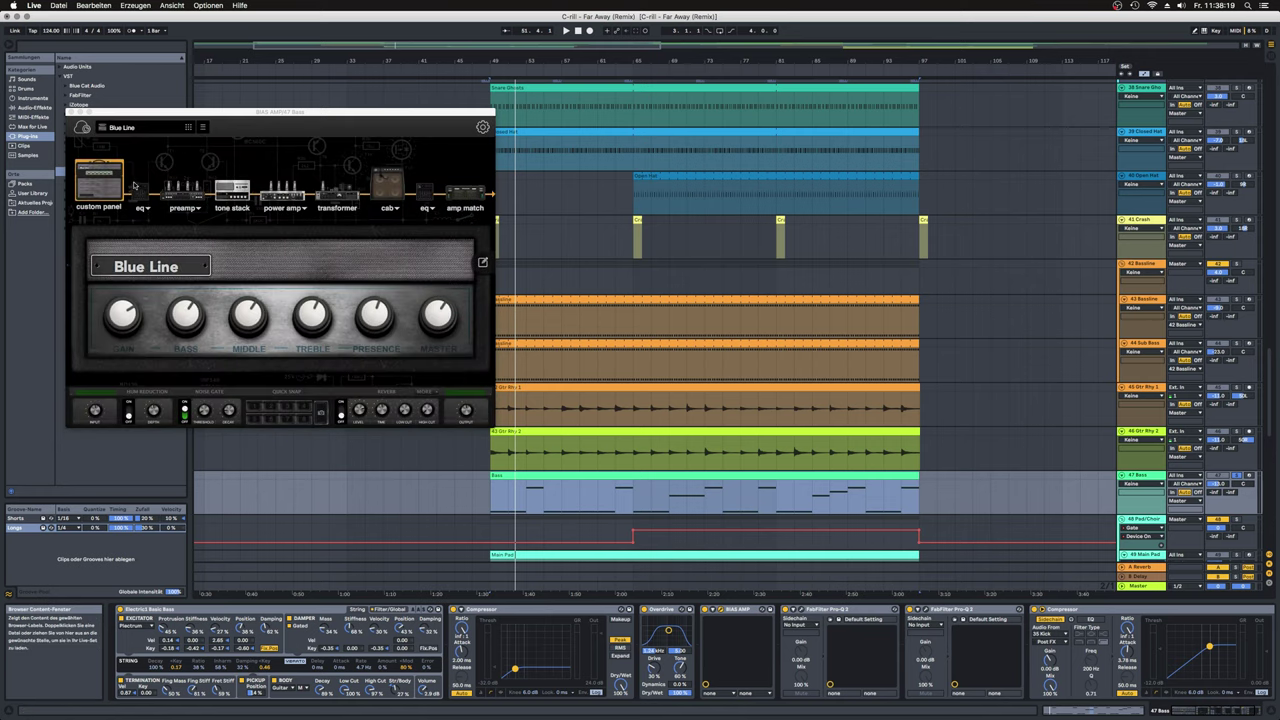
{"action": "left_click", "coordinate": [181, 189]}
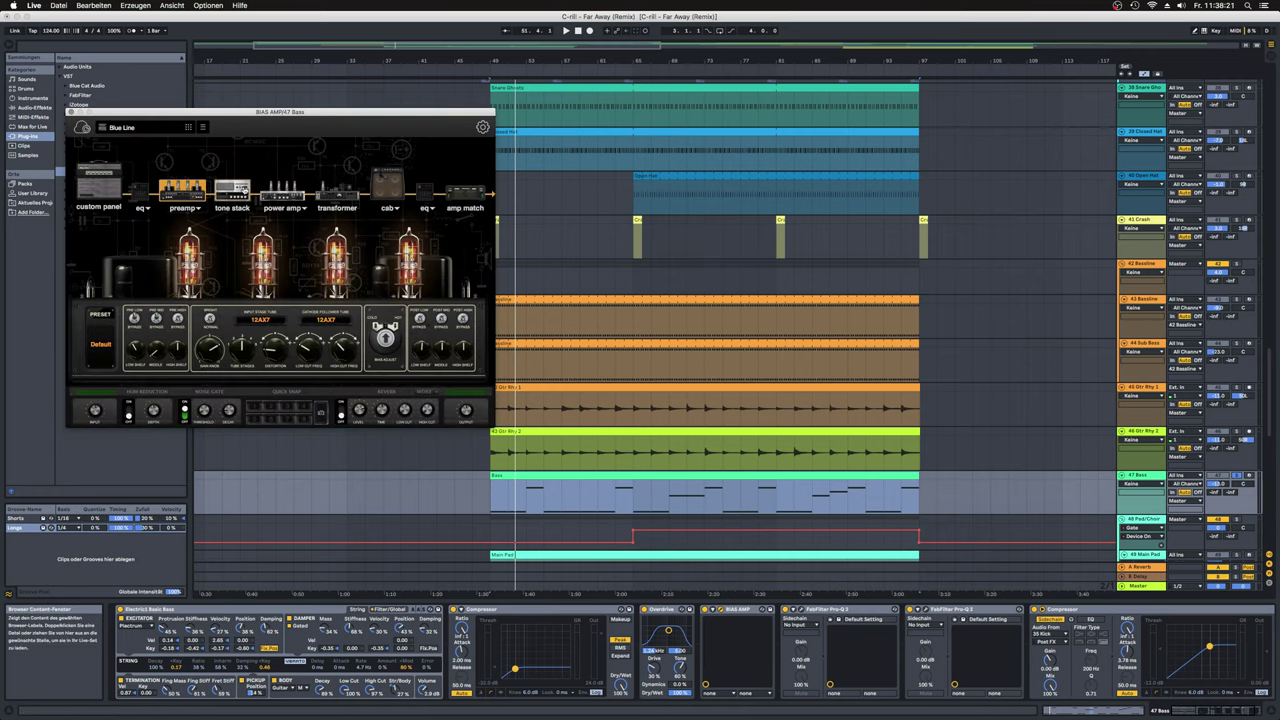
{"action": "left_click", "coordinate": [232, 189]}
{"action": "left_click", "coordinate": [283, 189]}
{"action": "left_click", "coordinate": [338, 189]}
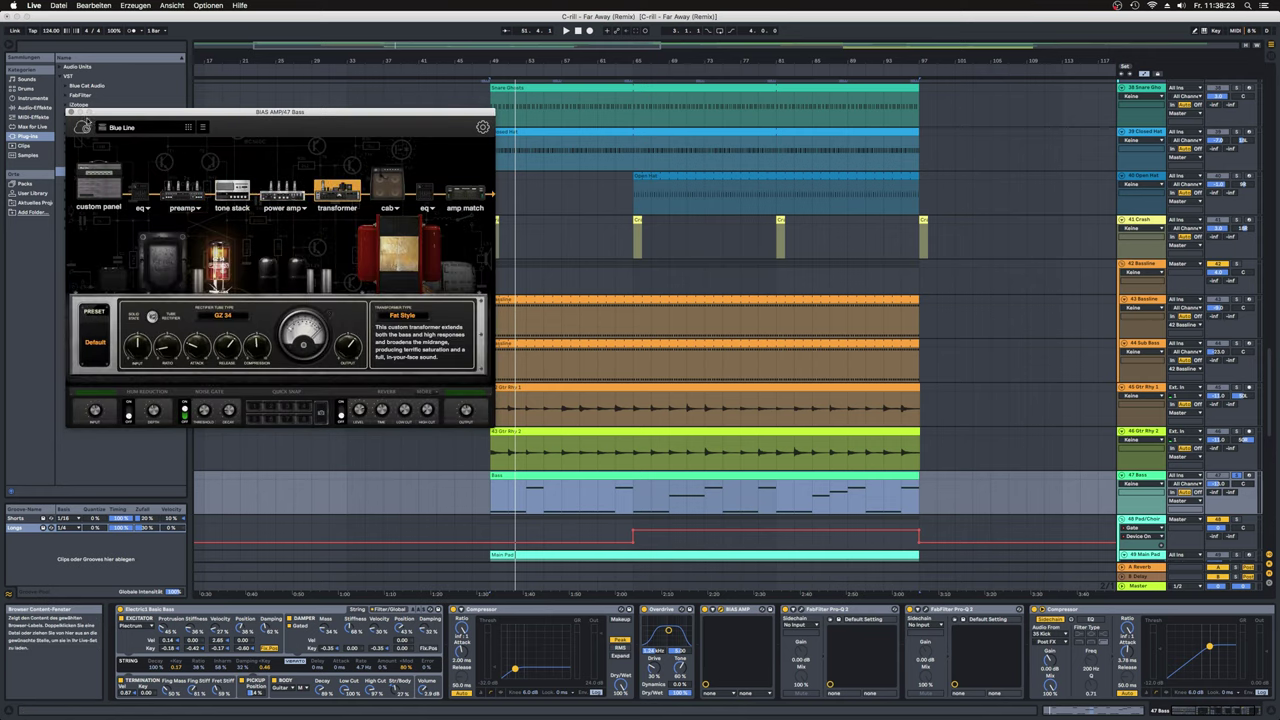
{"action": "left_click", "coordinate": [70, 111]}
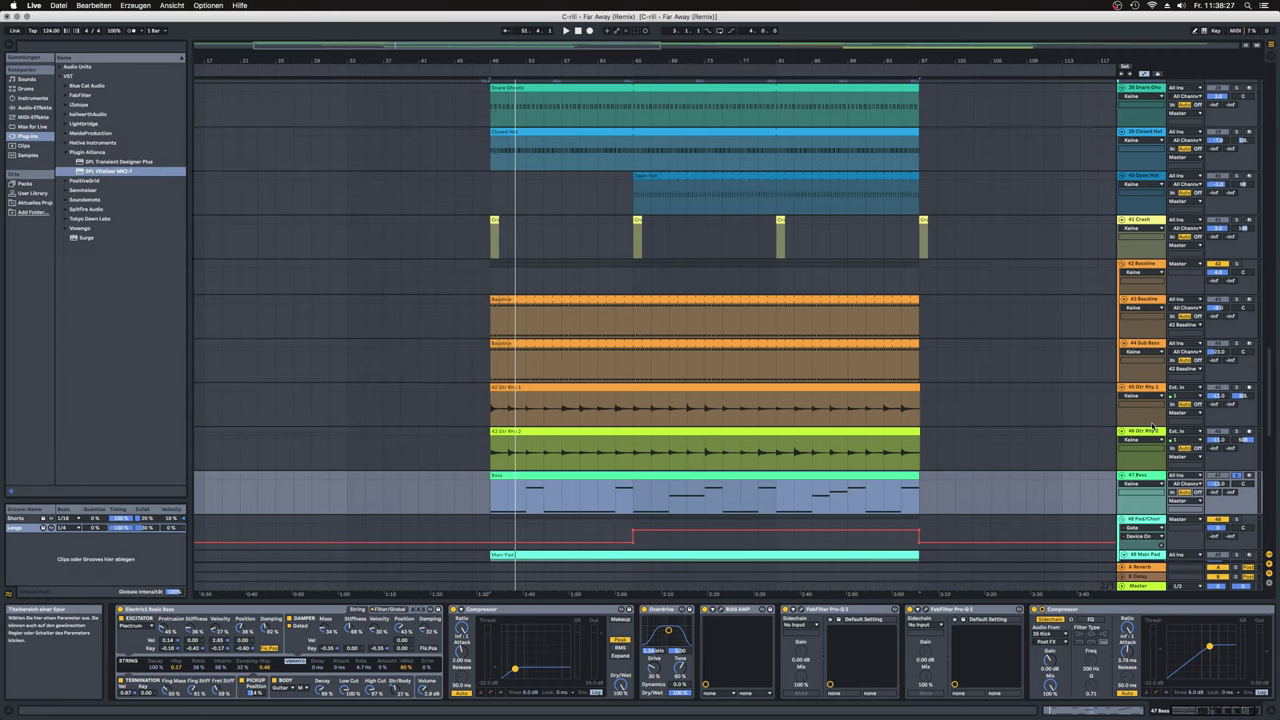
Step: Solo Gtr Rhy 1 and Gtr Rhy 2 together with the Bass track and play them from bar 49
{"action": "left_click", "coordinate": [1153, 431]}
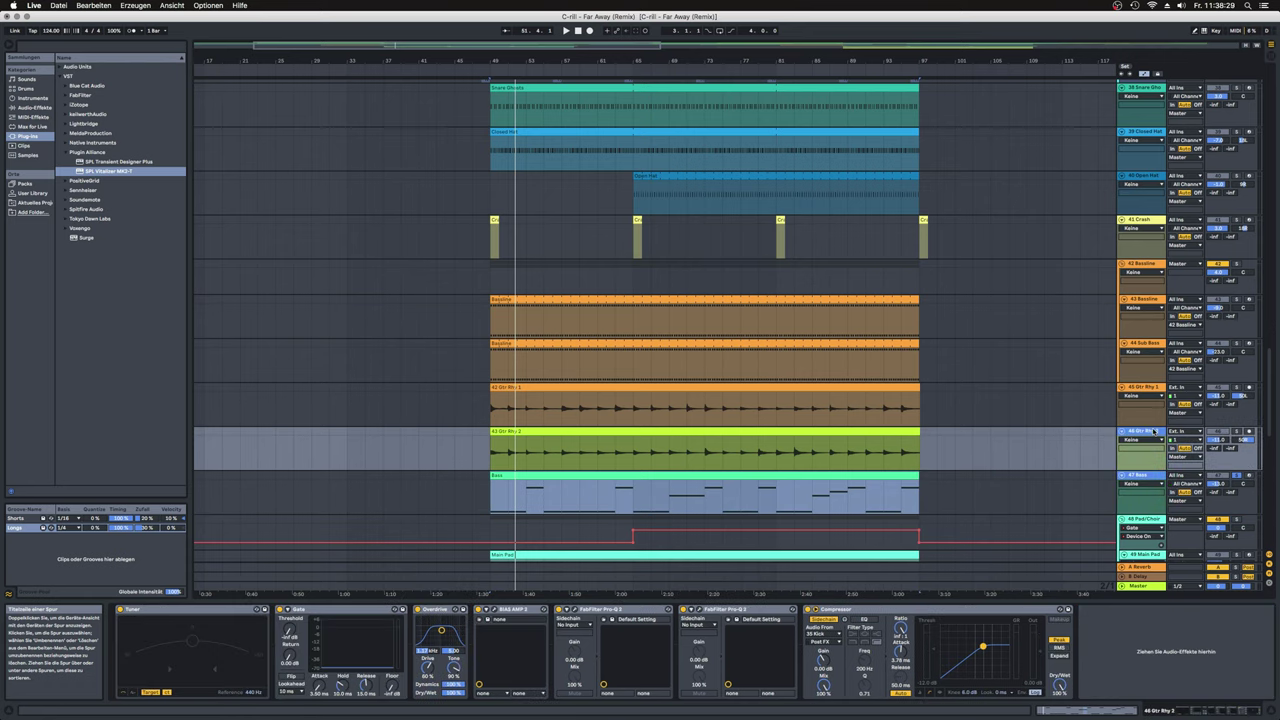
{"action": "left_click", "coordinate": [1219, 388]}
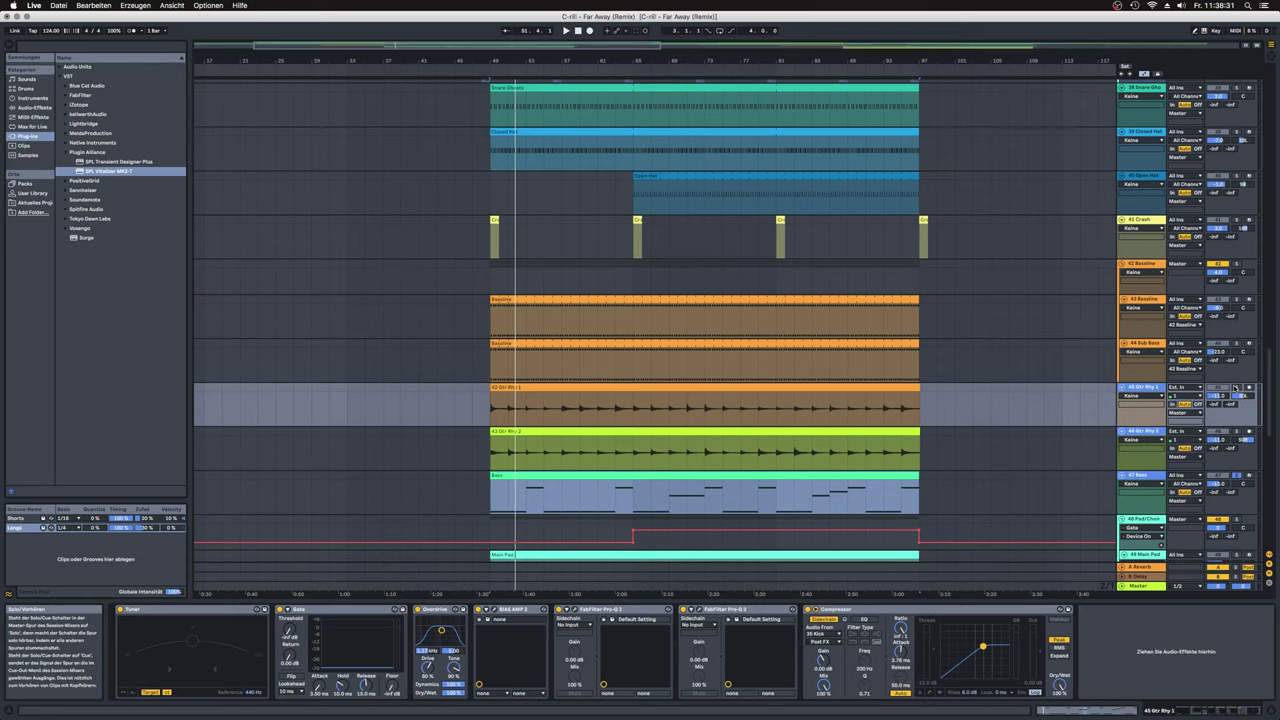
{"action": "key", "text": "space"}
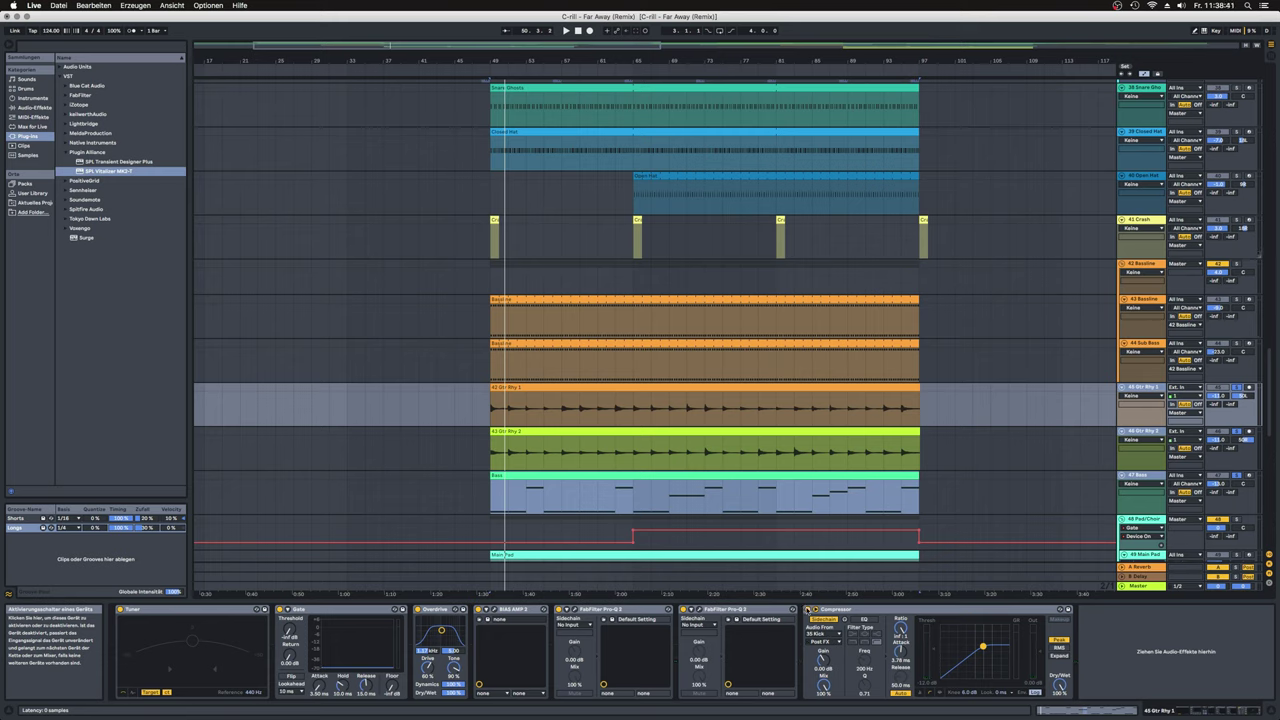
Step: Switch off the sidechain Compressor on the Gtr Rhy 1, Gtr Rhy 2 and Bass tracks
{"action": "key", "text": "a"}
{"action": "left_click", "coordinate": [807, 609]}
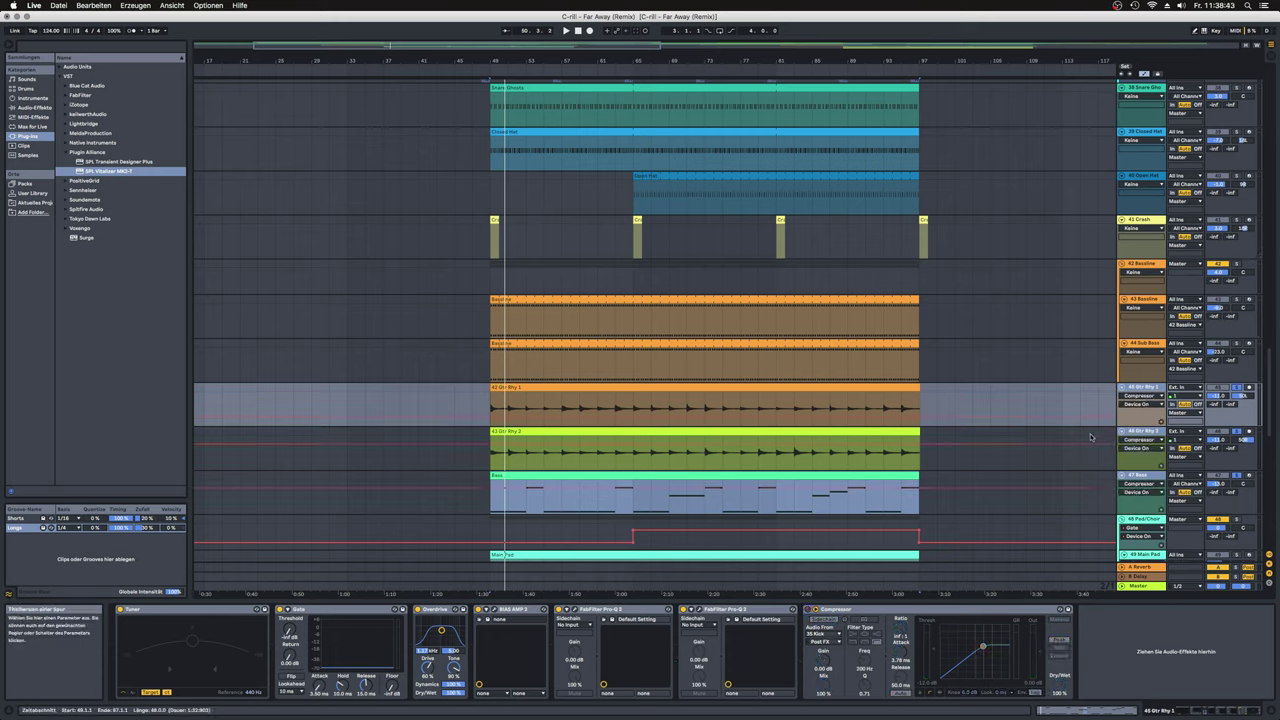
{"action": "left_click", "coordinate": [1140, 436]}
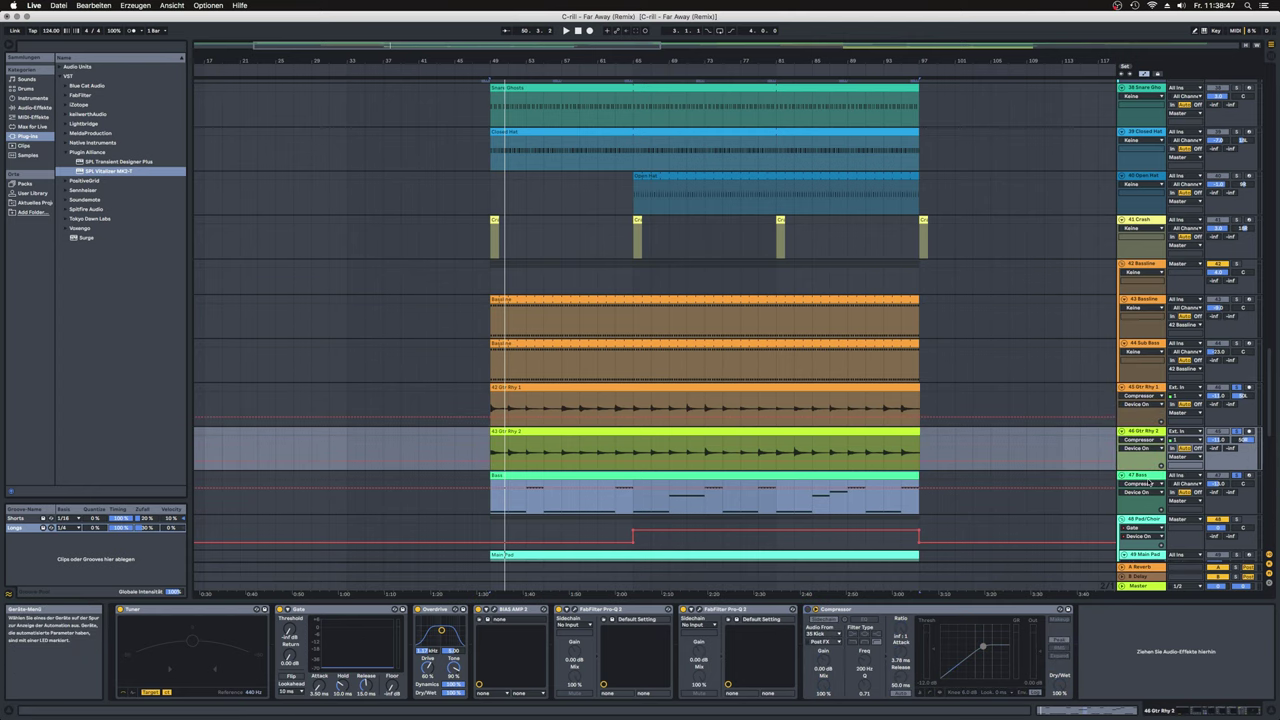
{"action": "left_click", "coordinate": [1140, 476]}
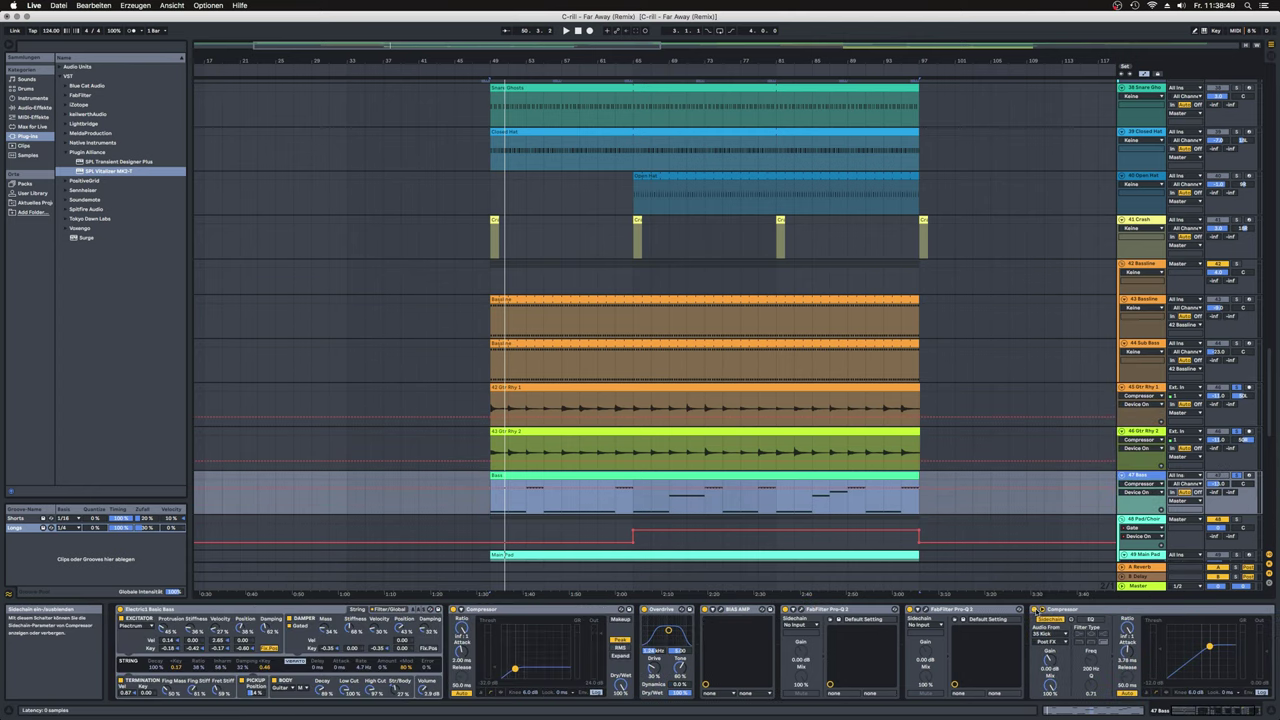
Step: Solo the drum tracks from Drum Bus through Crash and play them with the guitars and bass from bar 49
{"action": "scroll", "coordinate": [1053, 454], "scroll_direction": "up", "scroll_amount": 5}
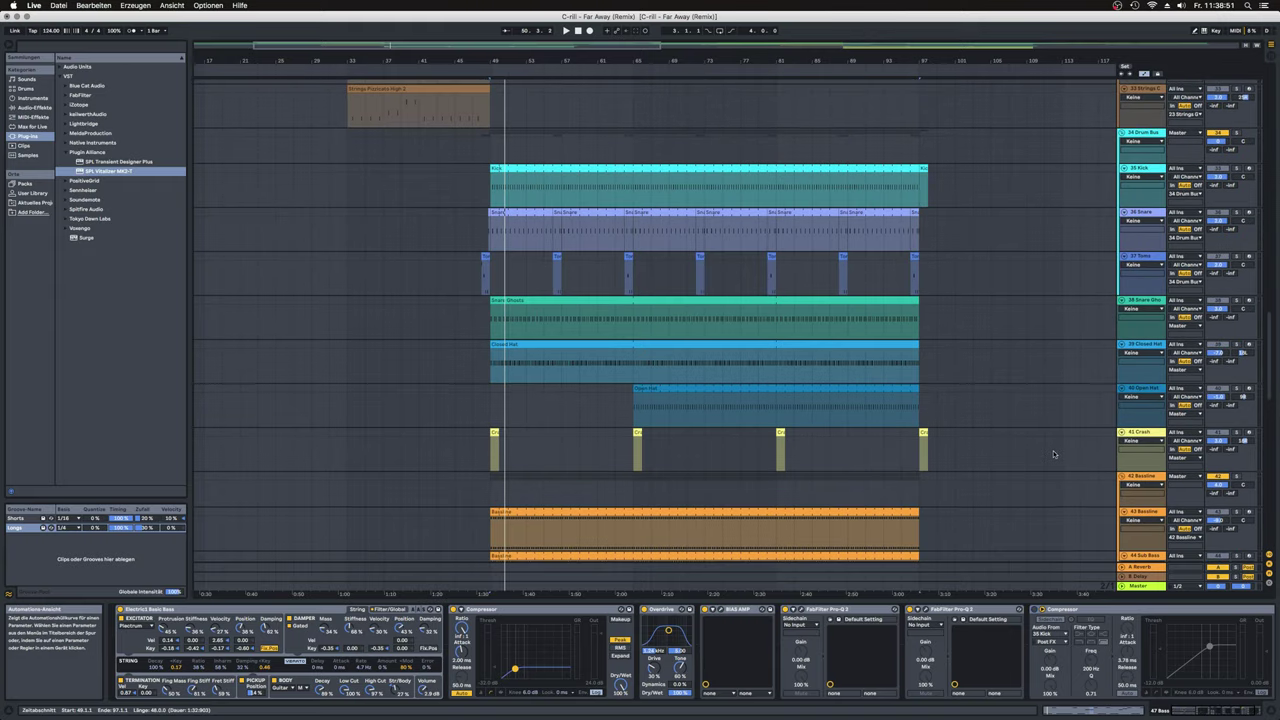
{"action": "left_click", "coordinate": [1157, 137]}
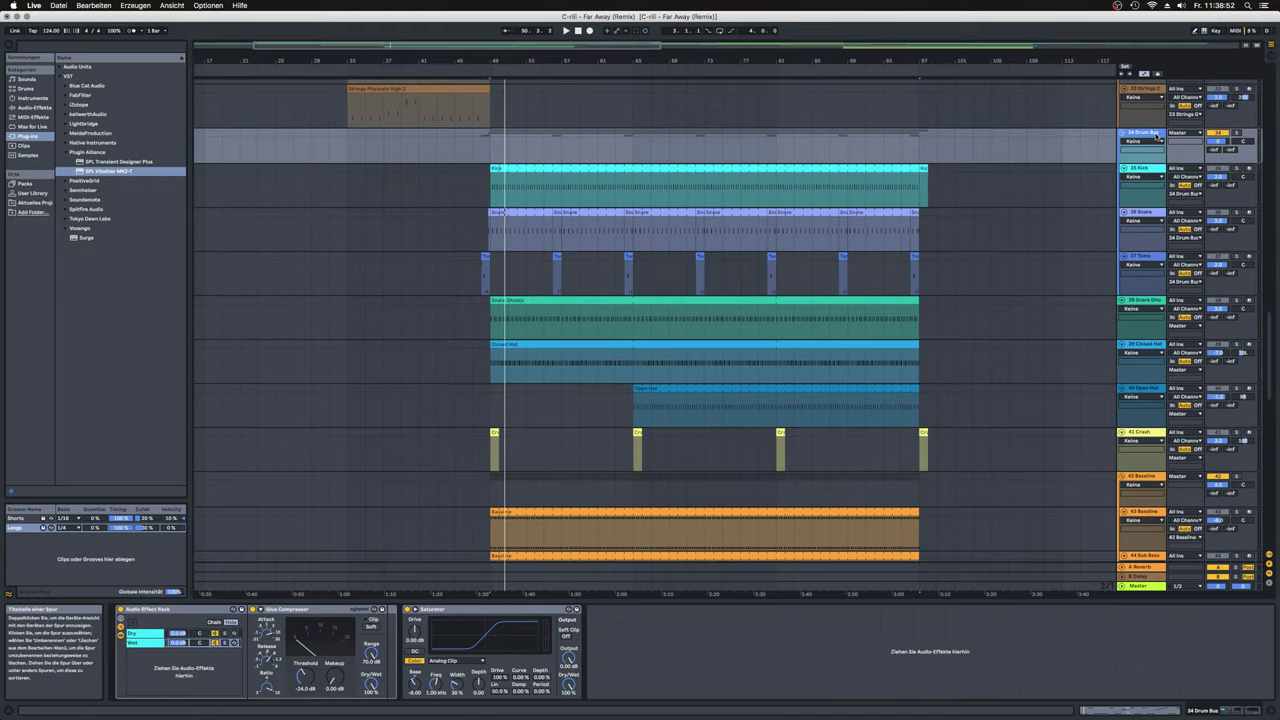
{"action": "left_click", "coordinate": [1143, 434]}
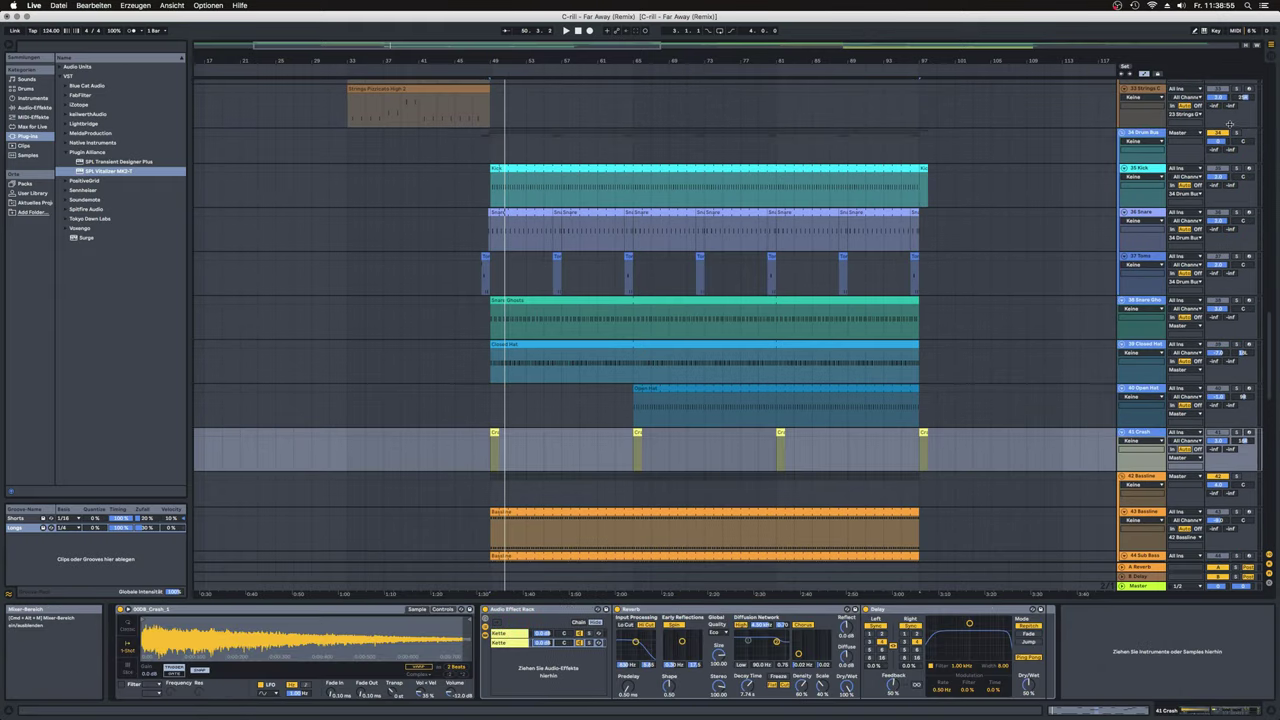
{"action": "key", "text": "space"}
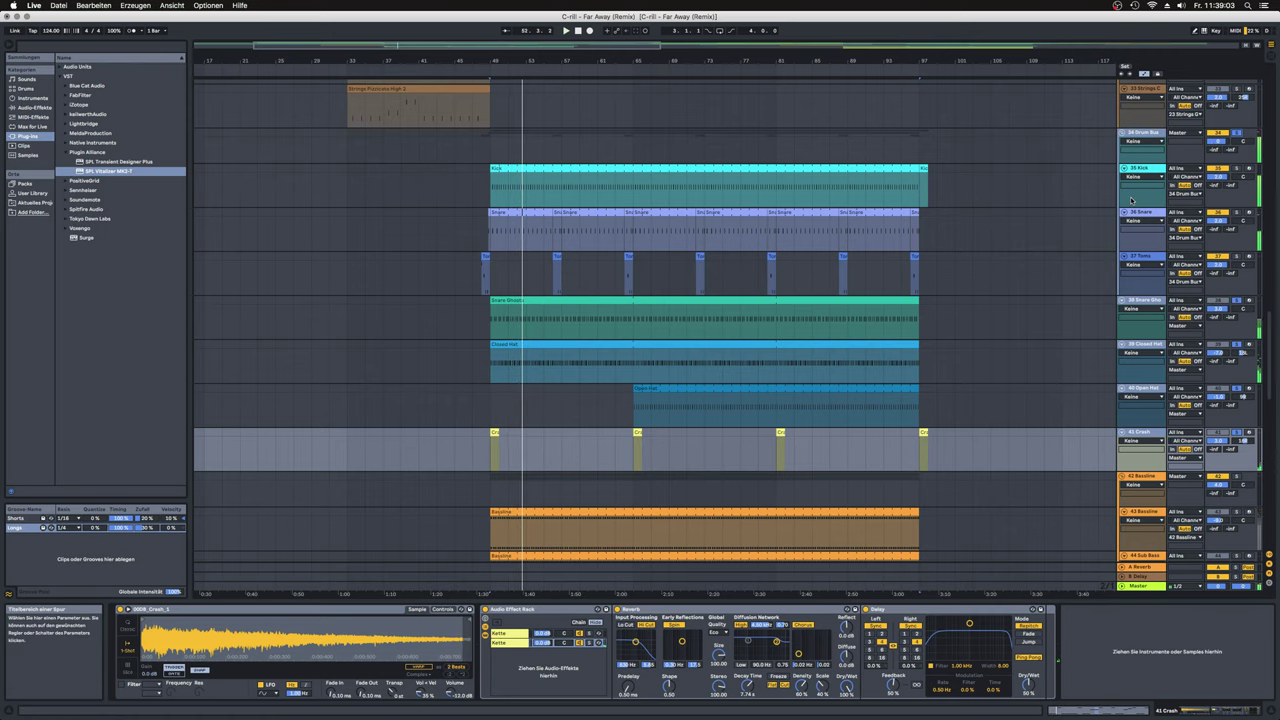
Step: Undo switching off the compressors on both guitars and the Bass, and replay the soloed section
{"action": "scroll", "coordinate": [1034, 316], "scroll_direction": "down", "scroll_amount": 5}
{"action": "key", "text": "super+c"}
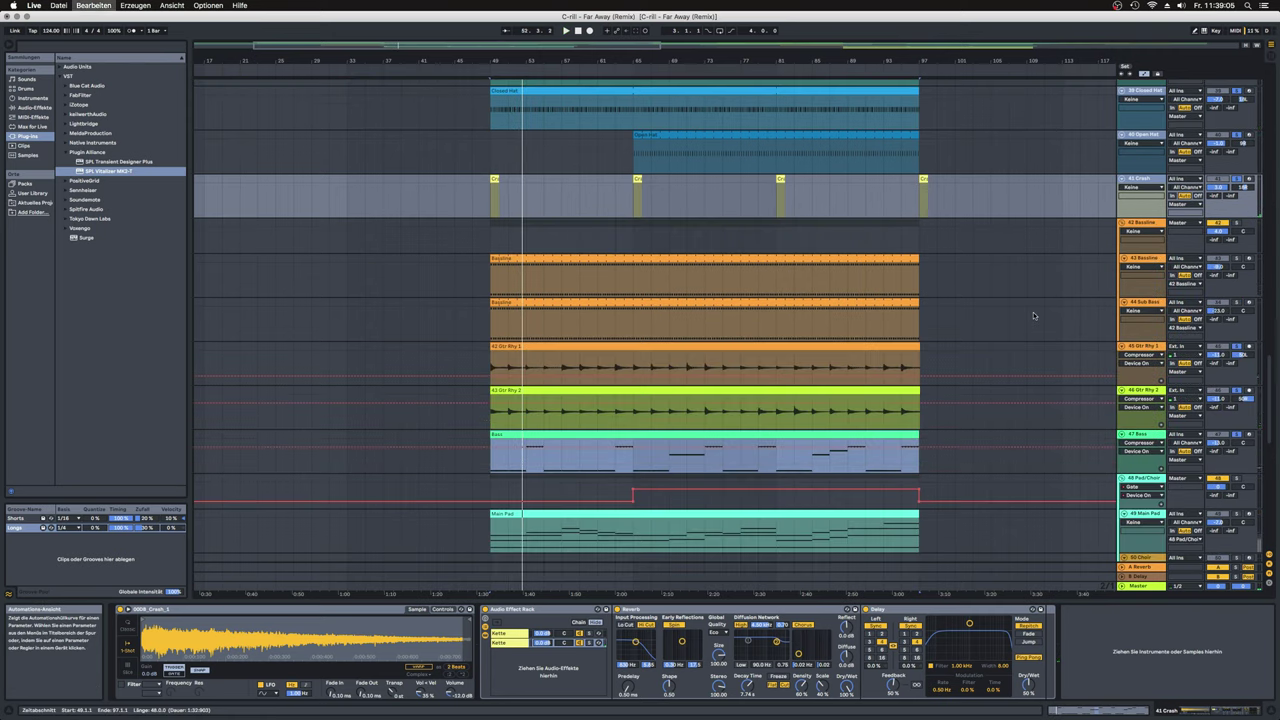
{"action": "scroll", "coordinate": [1034, 316], "scroll_direction": "up", "scroll_amount": 5}
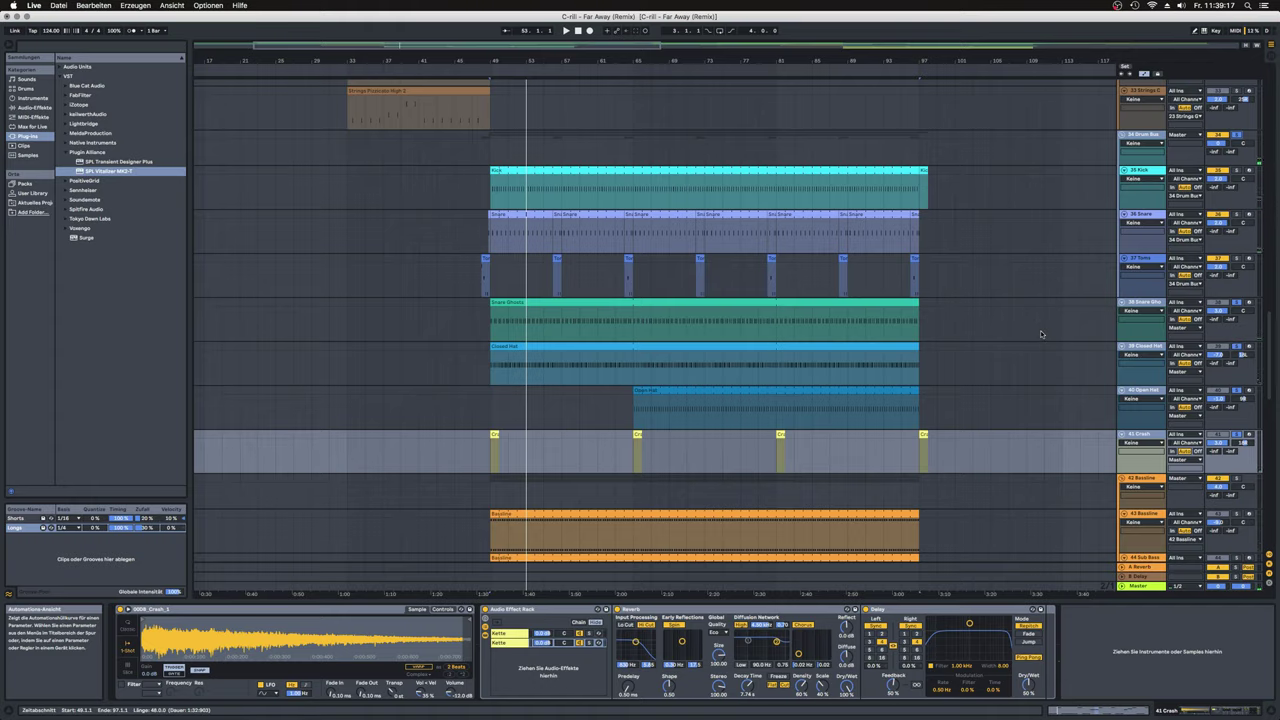
Step: Show the Main Pad track's device chain, solo only that track and play it from bar 49
{"action": "scroll", "coordinate": [1040, 330], "scroll_direction": "down", "scroll_amount": 15}
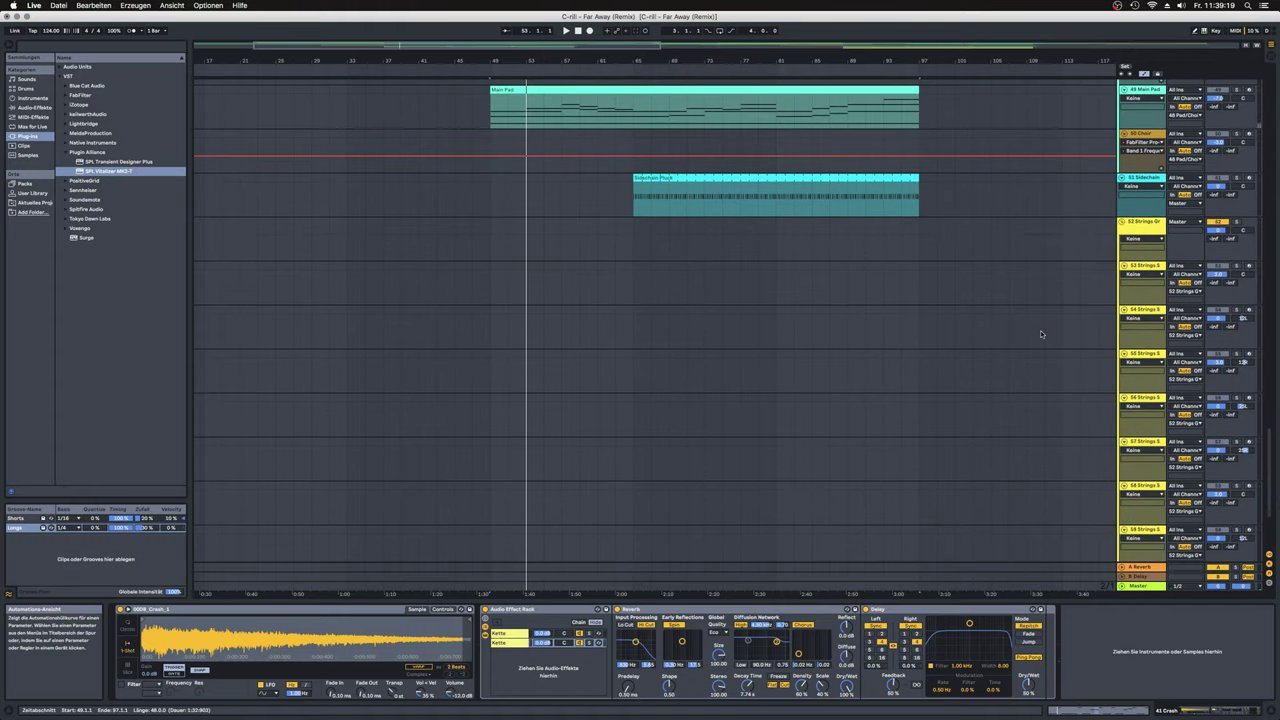
{"action": "scroll", "coordinate": [1040, 334], "scroll_direction": "up", "scroll_amount": 4}
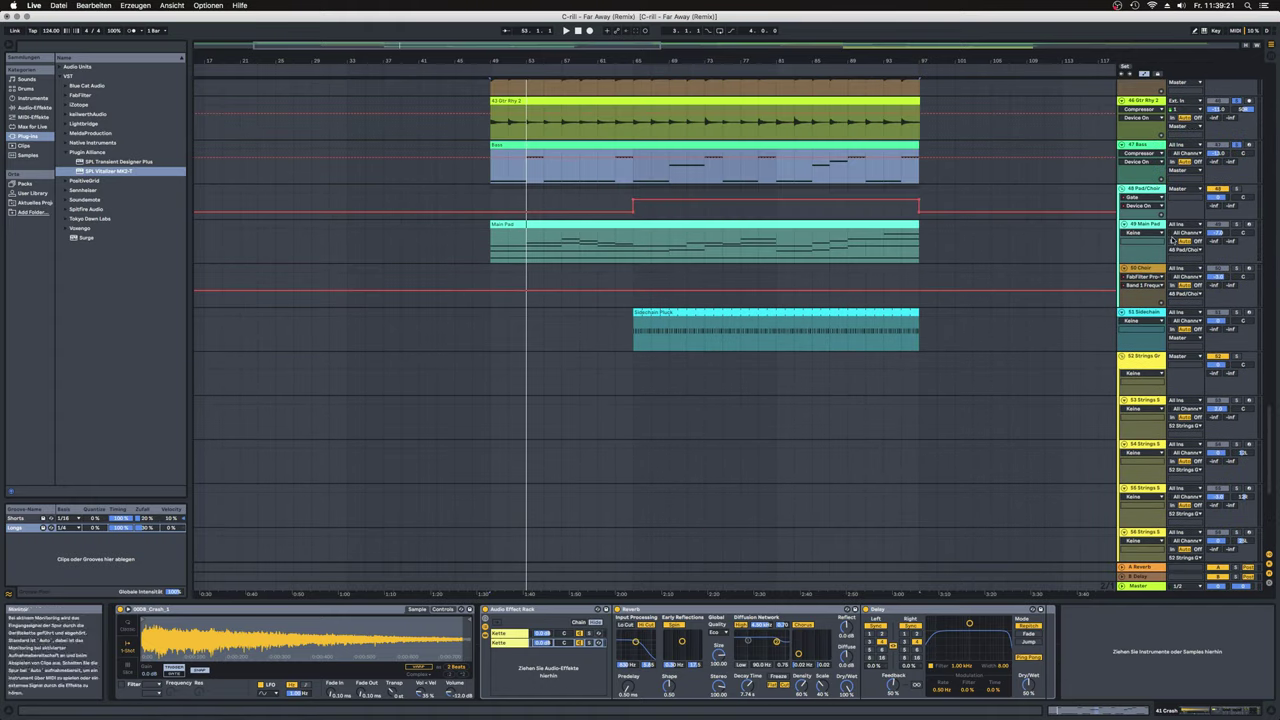
{"action": "left_click", "coordinate": [1157, 229]}
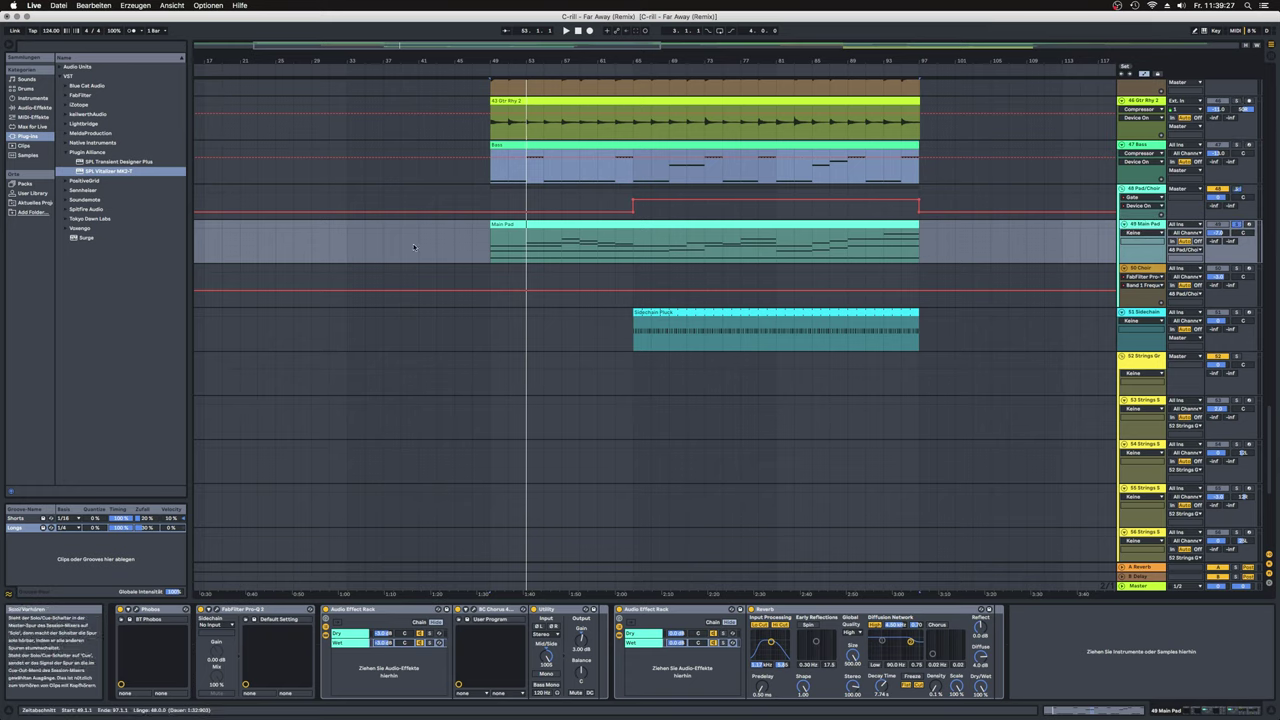
{"action": "left_click", "coordinate": [491, 250]}
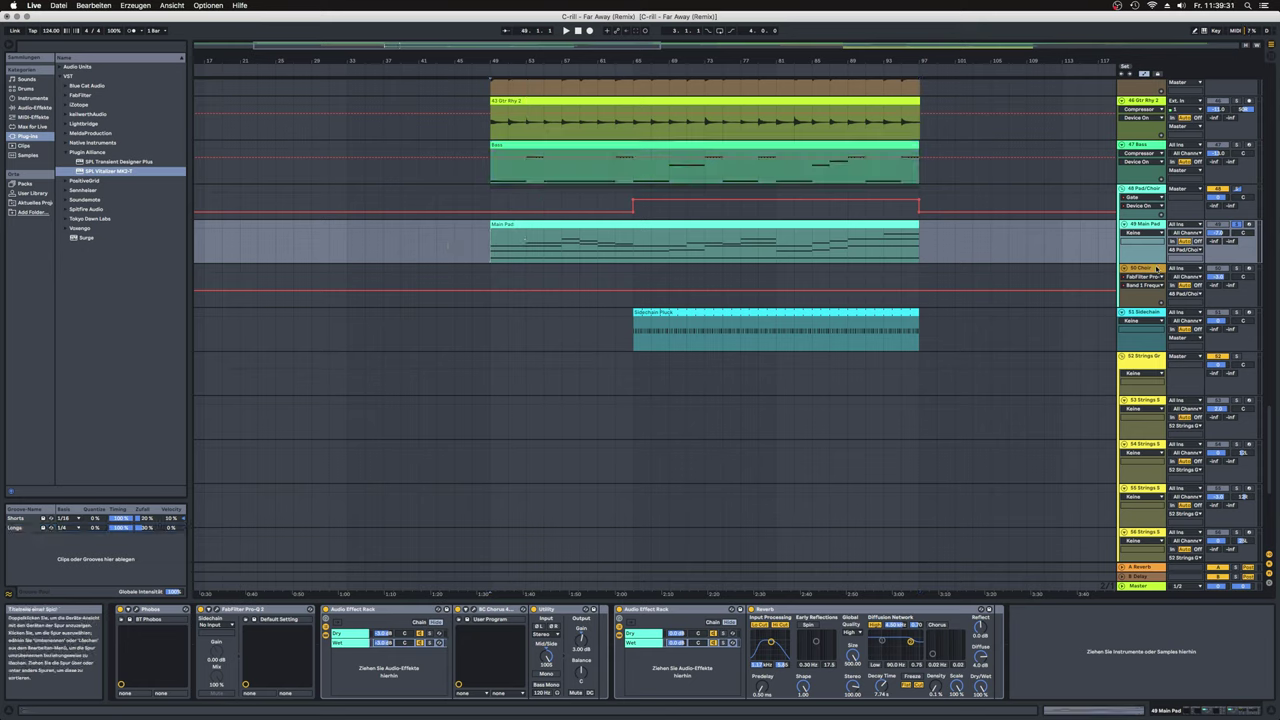
{"action": "key", "text": "space"}
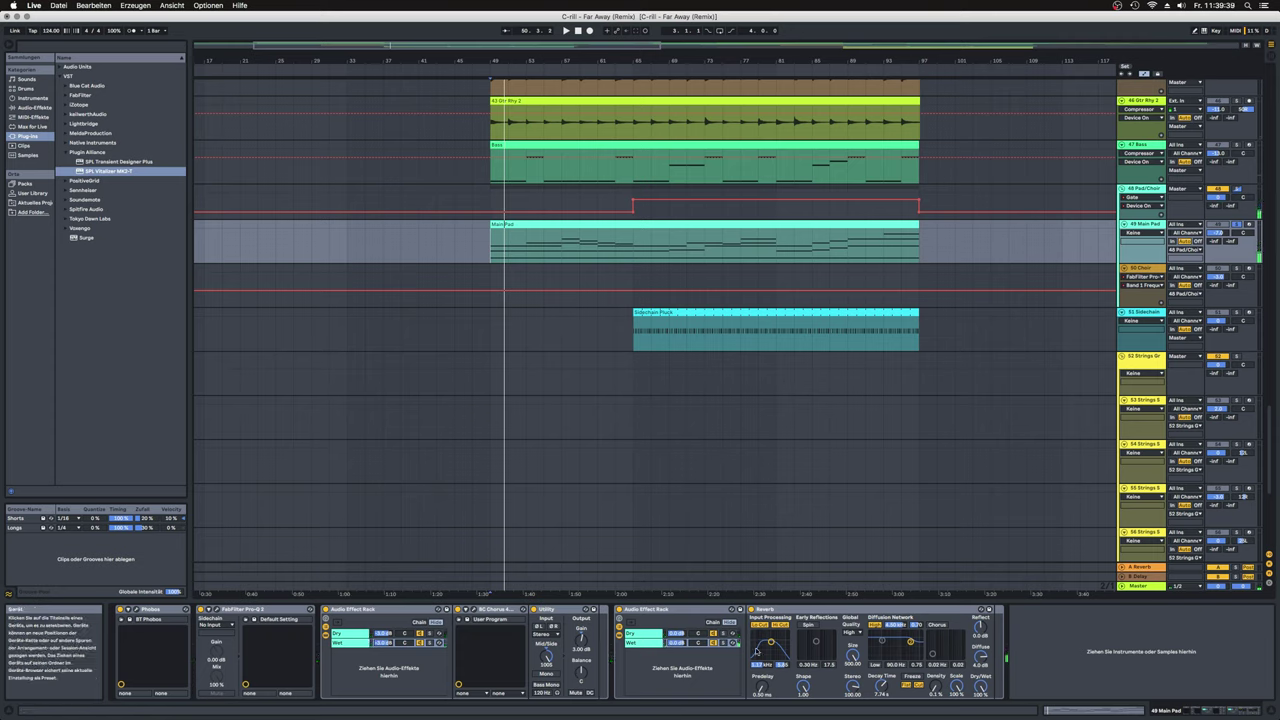
Step: Solo the Sidechain Pluck track alongside the Main Pad and play both from bar 65
{"action": "left_click", "coordinate": [636, 257]}
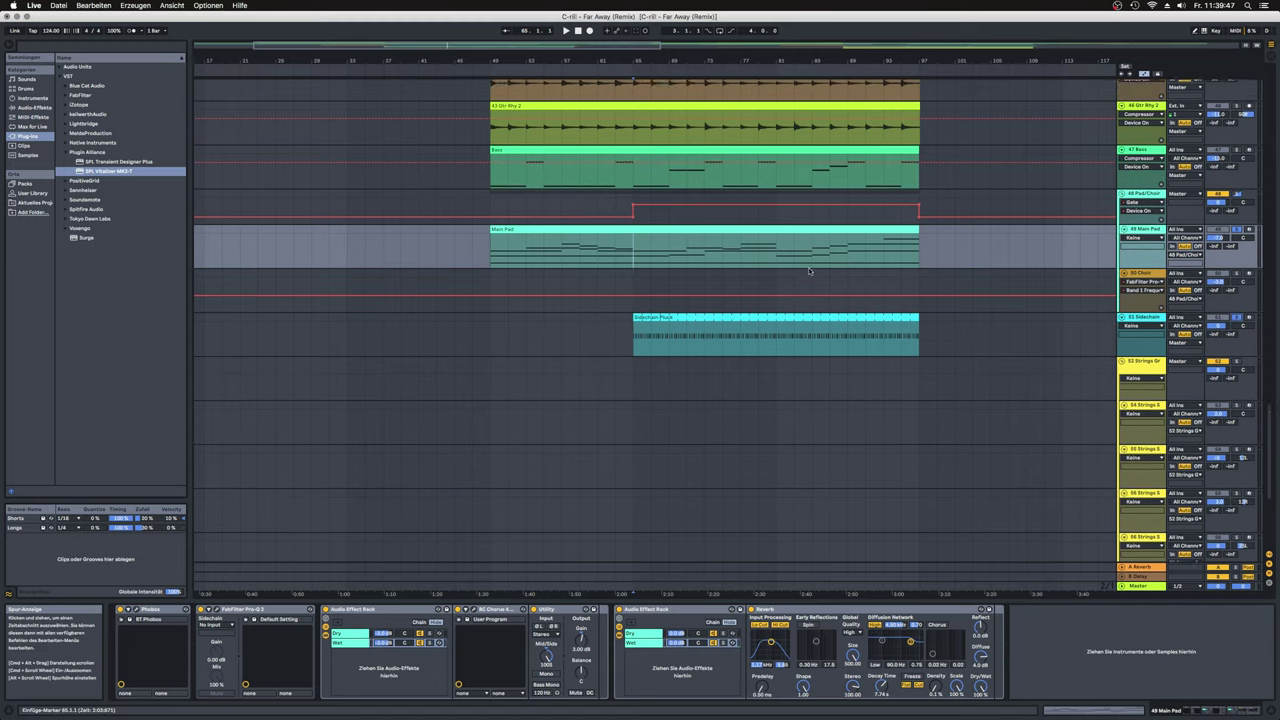
{"action": "scroll", "coordinate": [806, 265], "scroll_direction": "up", "scroll_amount": 5}
{"action": "scroll", "coordinate": [797, 240], "scroll_direction": "up", "scroll_amount": 2}
{"action": "scroll", "coordinate": [796, 242], "scroll_direction": "down", "scroll_amount": 2}
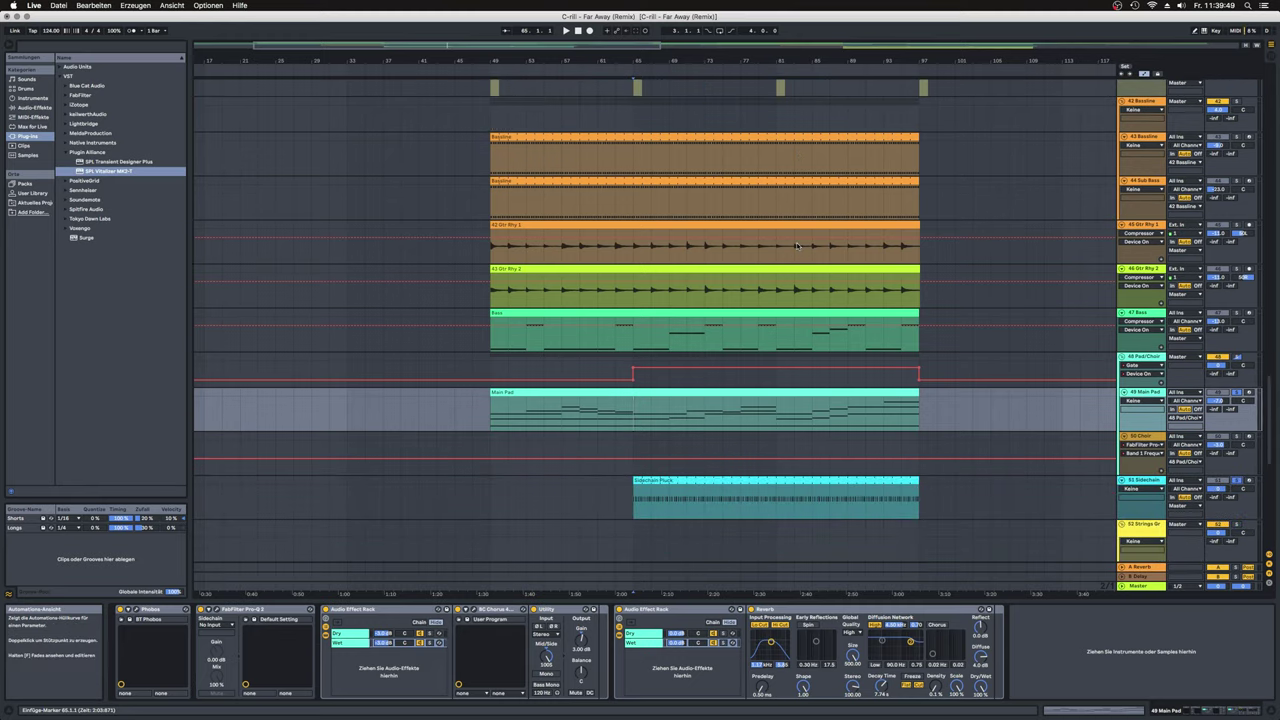
{"action": "key", "text": "space"}
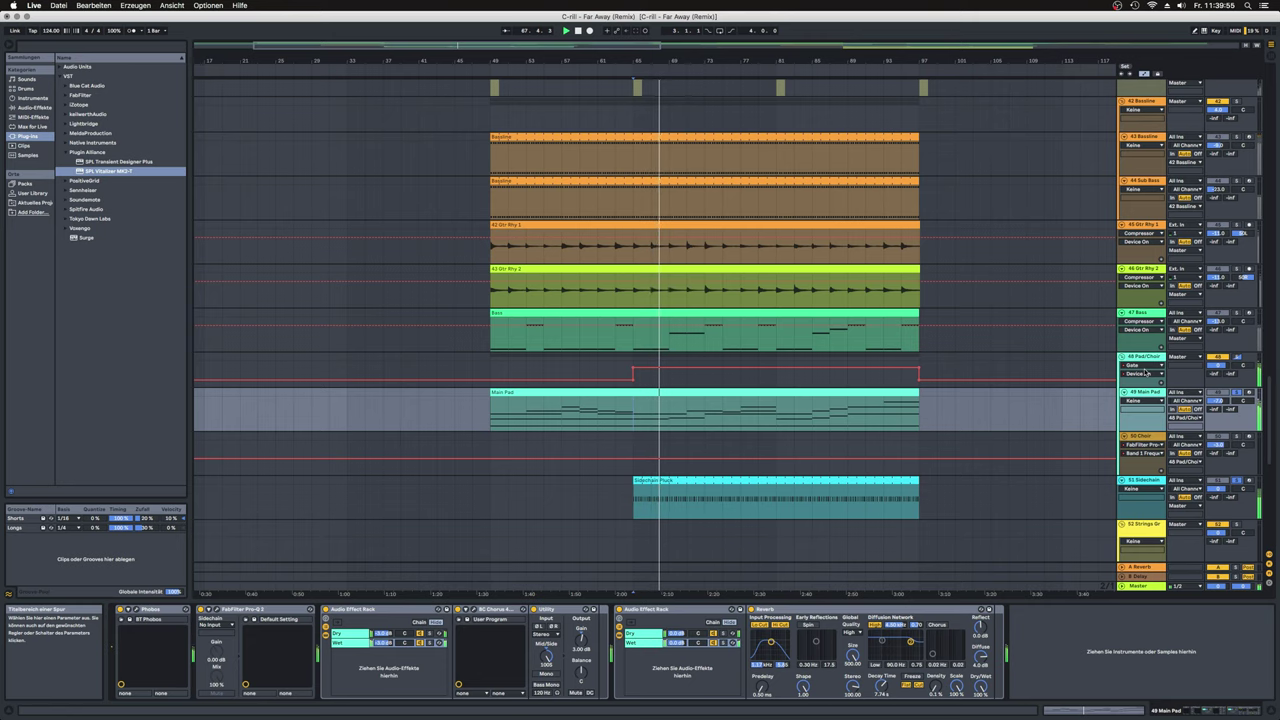
Step: Select all drum tracks from Drum Bus through Crash and add them to the solo
{"action": "scroll", "coordinate": [1146, 373], "scroll_direction": "up", "scroll_amount": 6}
{"action": "scroll", "coordinate": [1146, 373], "scroll_direction": "up", "scroll_amount": 4}
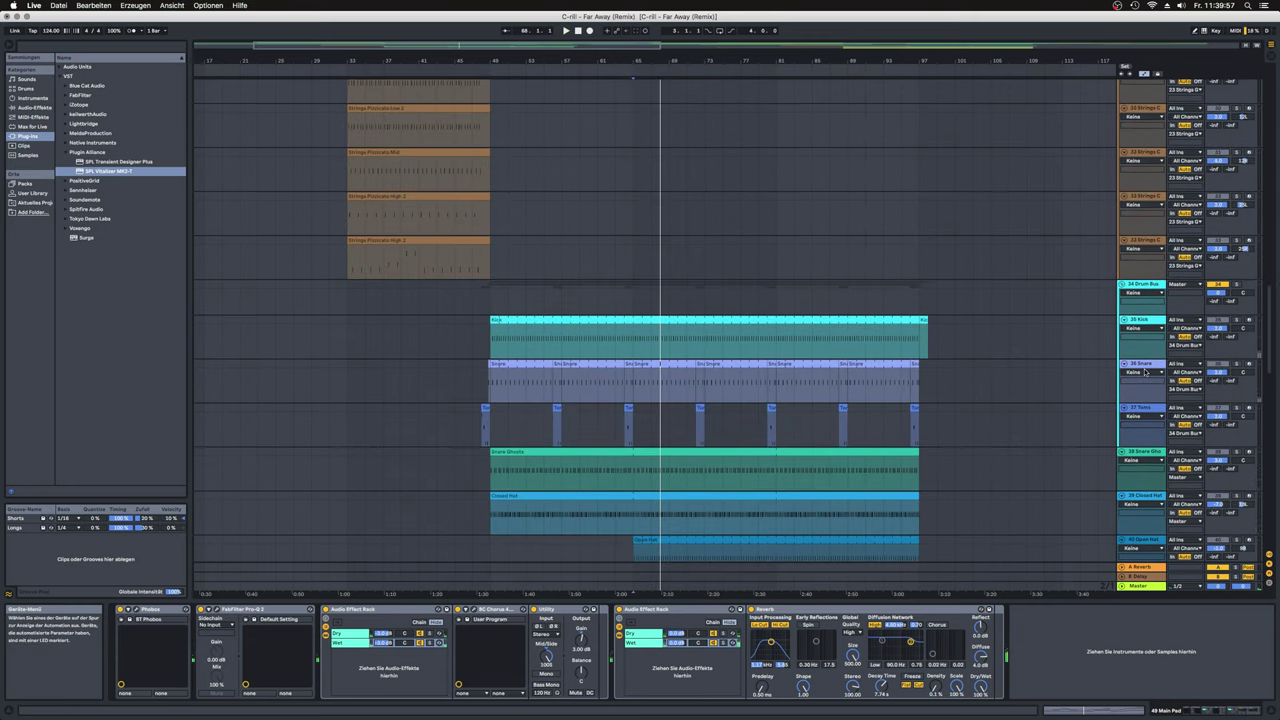
{"action": "left_click", "coordinate": [1141, 230]}
{"action": "scroll", "coordinate": [1144, 300], "scroll_direction": "down", "scroll_amount": 3}
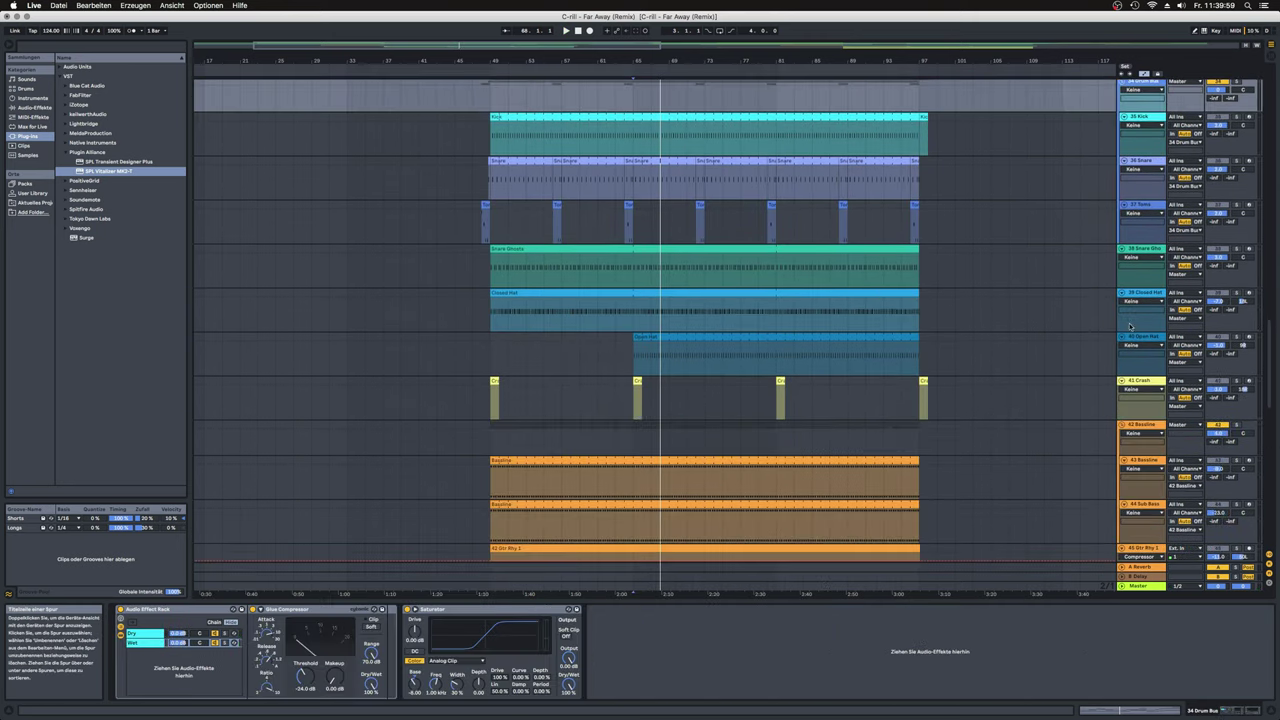
{"action": "left_click", "coordinate": [1147, 370]}
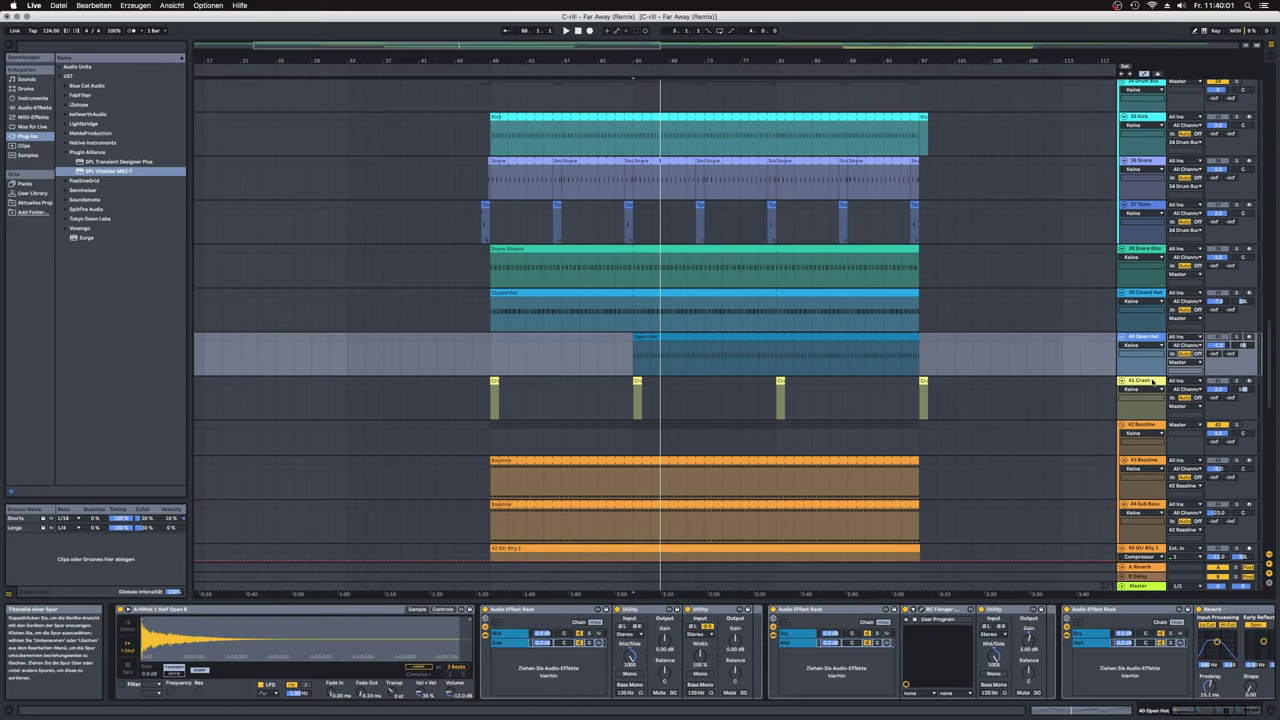
{"action": "left_click", "coordinate": [1152, 381]}
{"action": "scroll", "coordinate": [1140, 240], "scroll_direction": "up", "scroll_amount": 2}
{"action": "left_click", "coordinate": [1152, 150]}
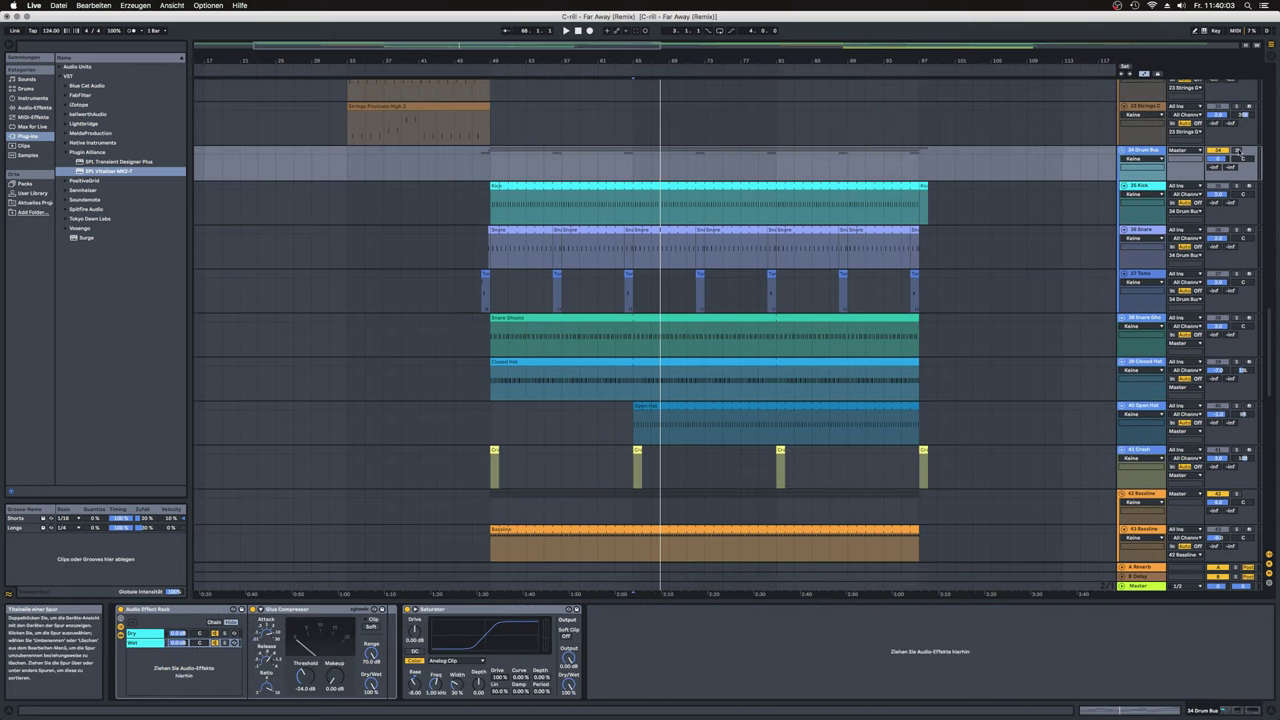
Step: Add TOMA_1 to the solo and play from bar 65, and add the Acidline track and play from bar 81
{"action": "scroll", "coordinate": [982, 206], "scroll_direction": "up", "scroll_amount": 8}
{"action": "scroll", "coordinate": [982, 206], "scroll_direction": "up", "scroll_amount": 10}
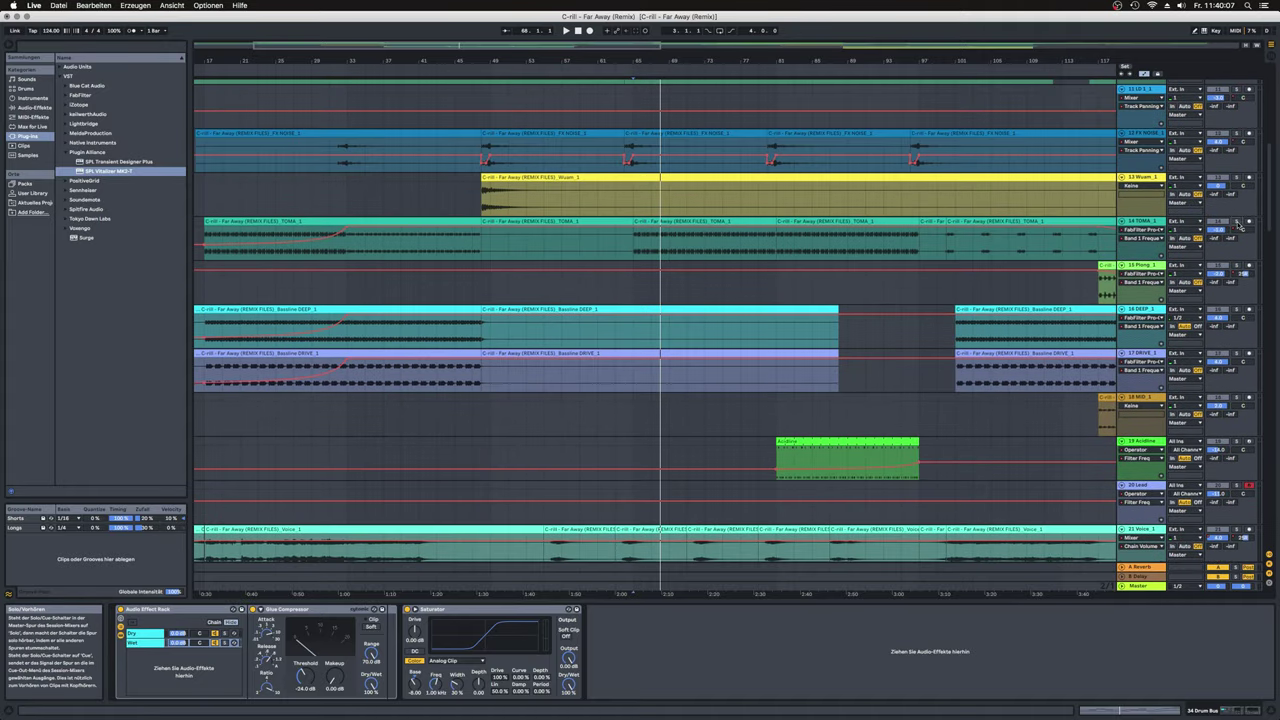
{"action": "key", "text": "space"}
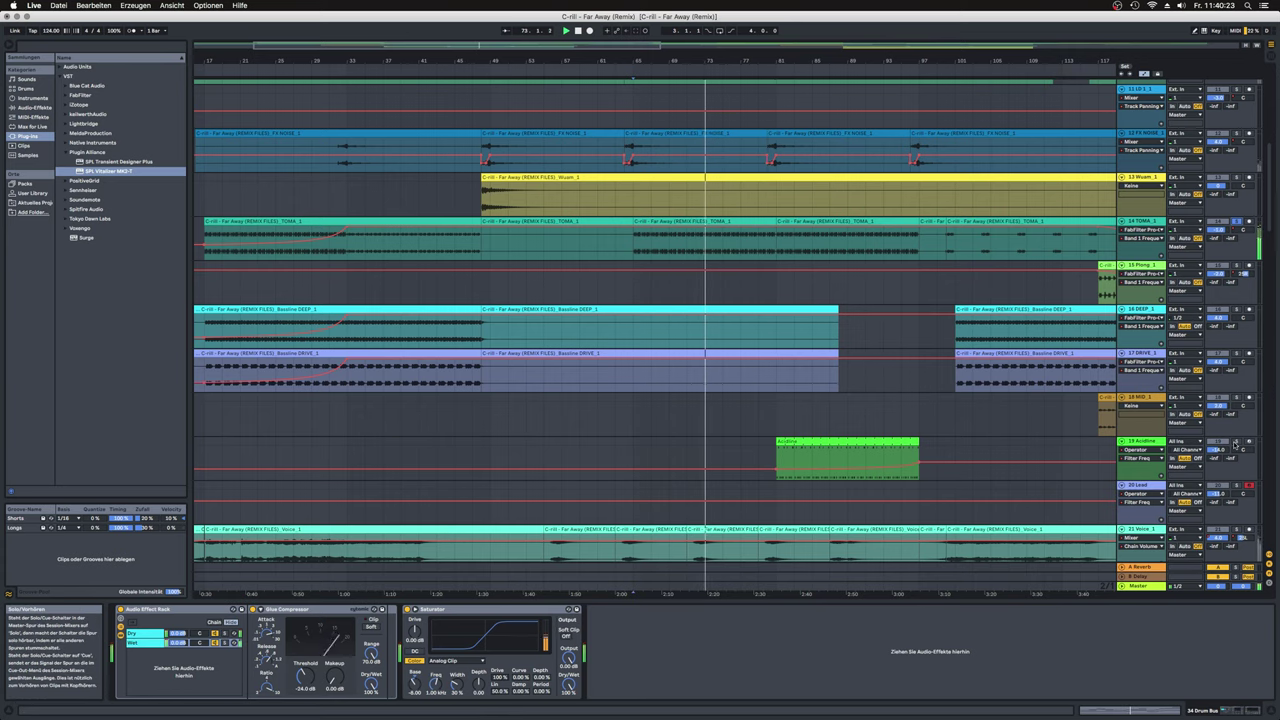
{"action": "key", "text": "space"}
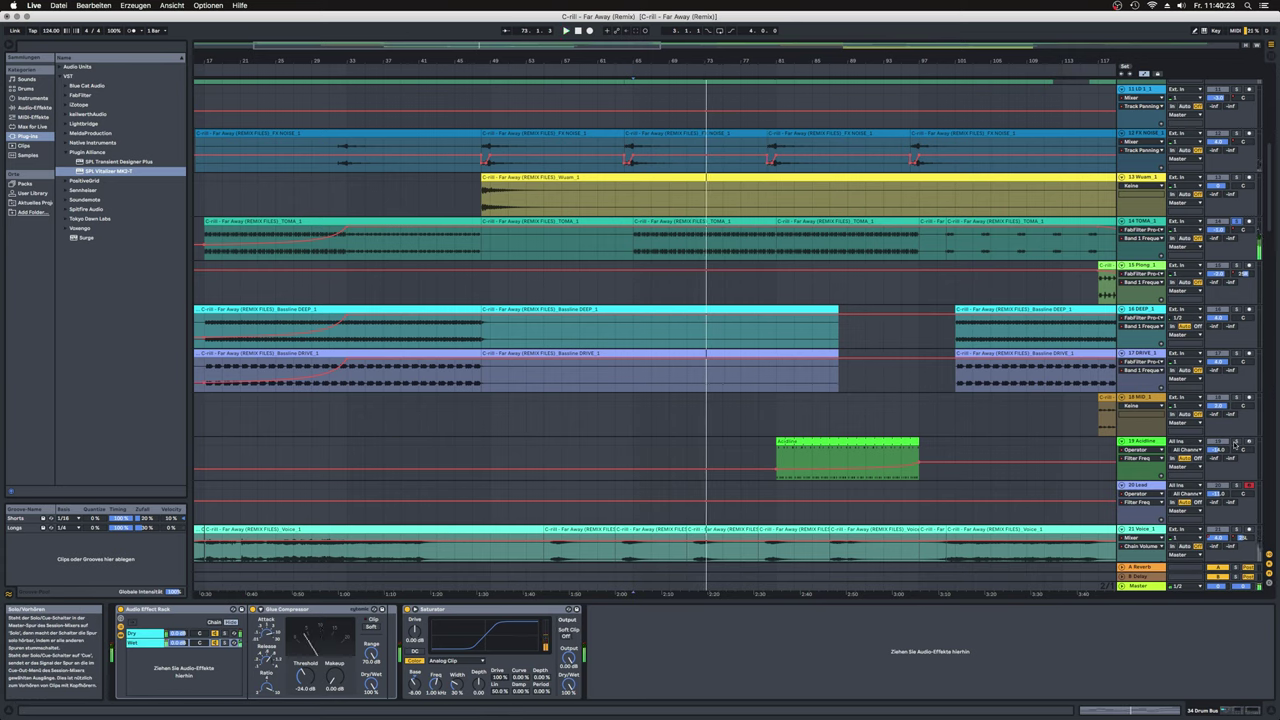
{"action": "left_click", "coordinate": [776, 453]}
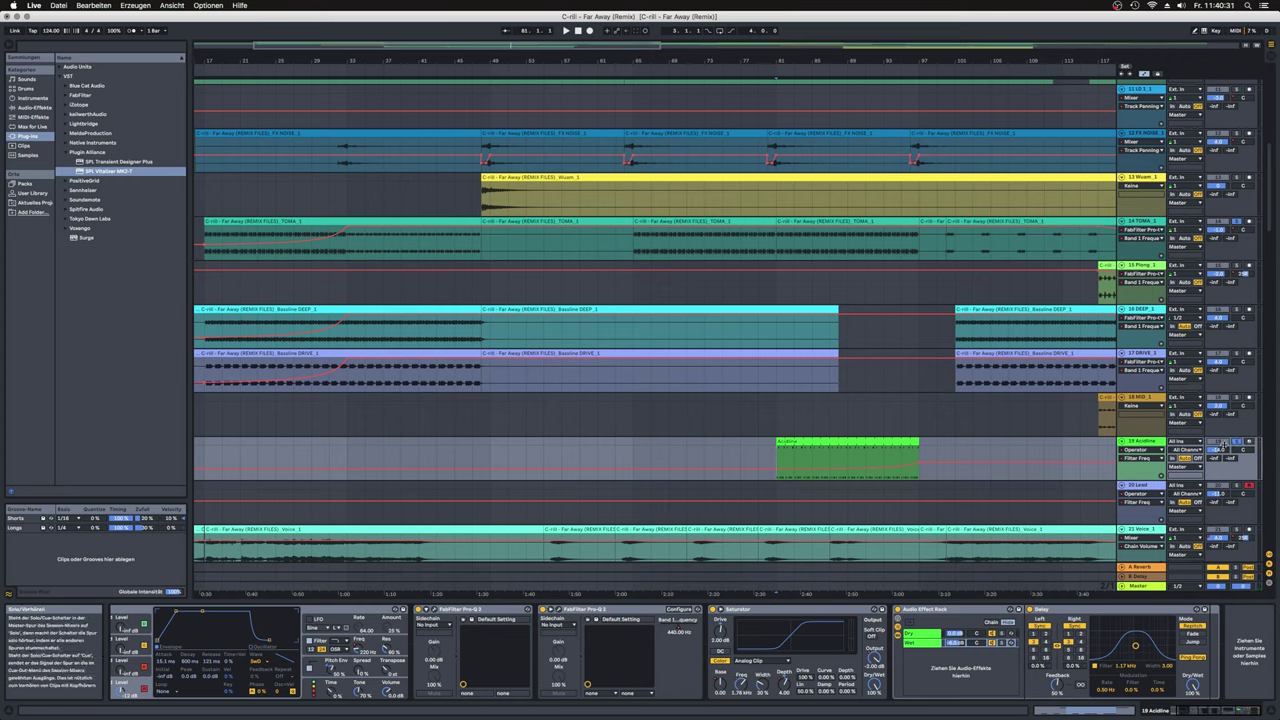
{"action": "key", "text": "space"}
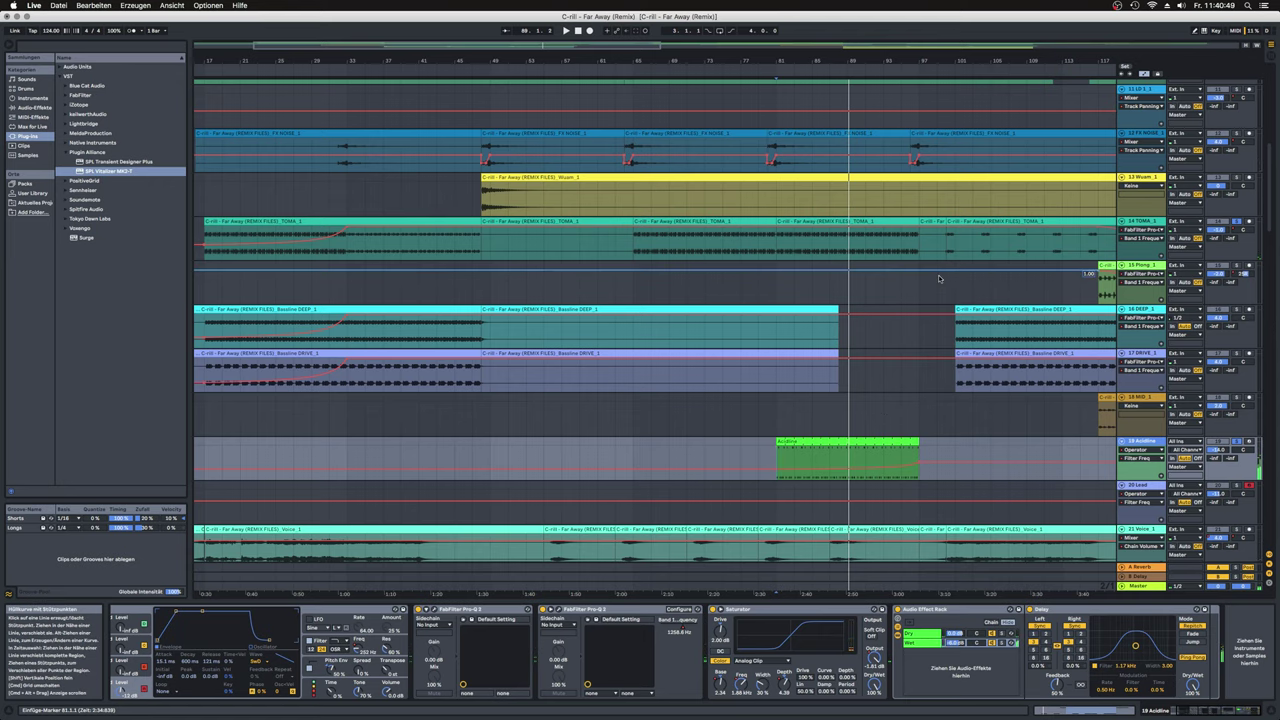
Step: Clear all track solos and place the insert marker at bar 101, at the start of the second Speech section
{"action": "scroll", "coordinate": [941, 266], "scroll_direction": "up", "scroll_amount": 10}
{"action": "left_click", "coordinate": [914, 114]}
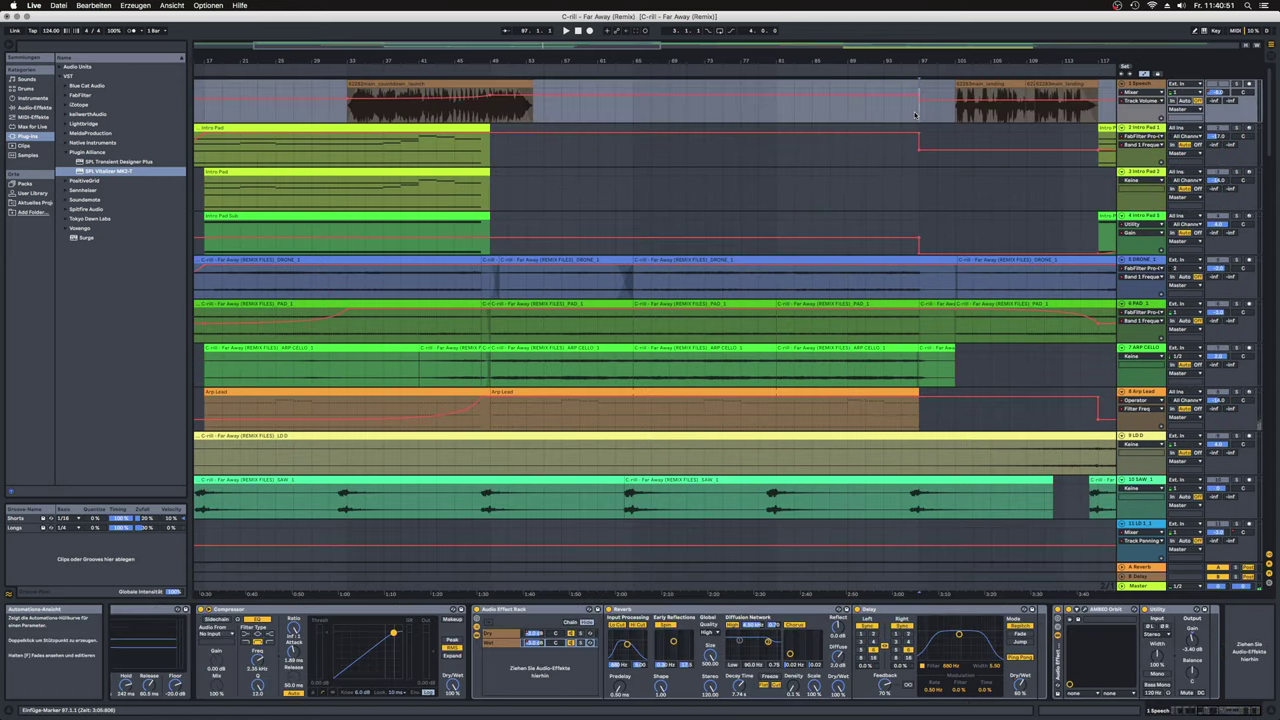
{"action": "key", "text": "minus"}
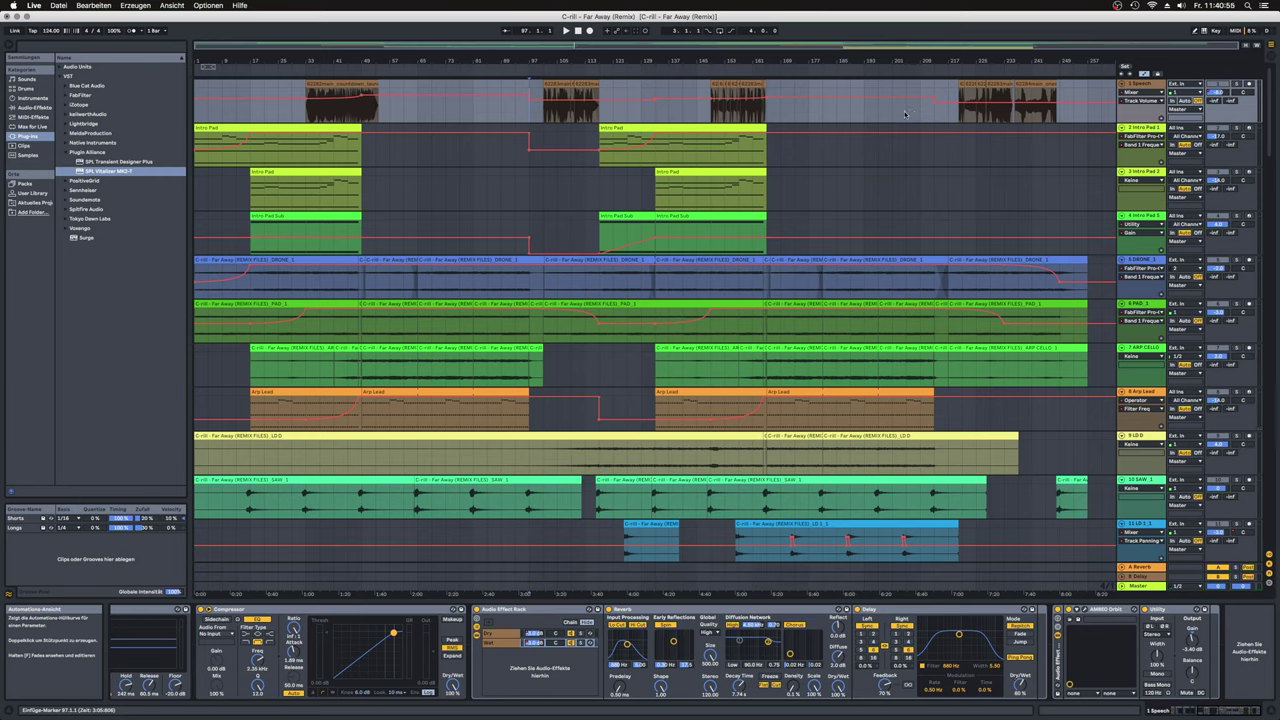
{"action": "left_click", "coordinate": [1237, 85]}
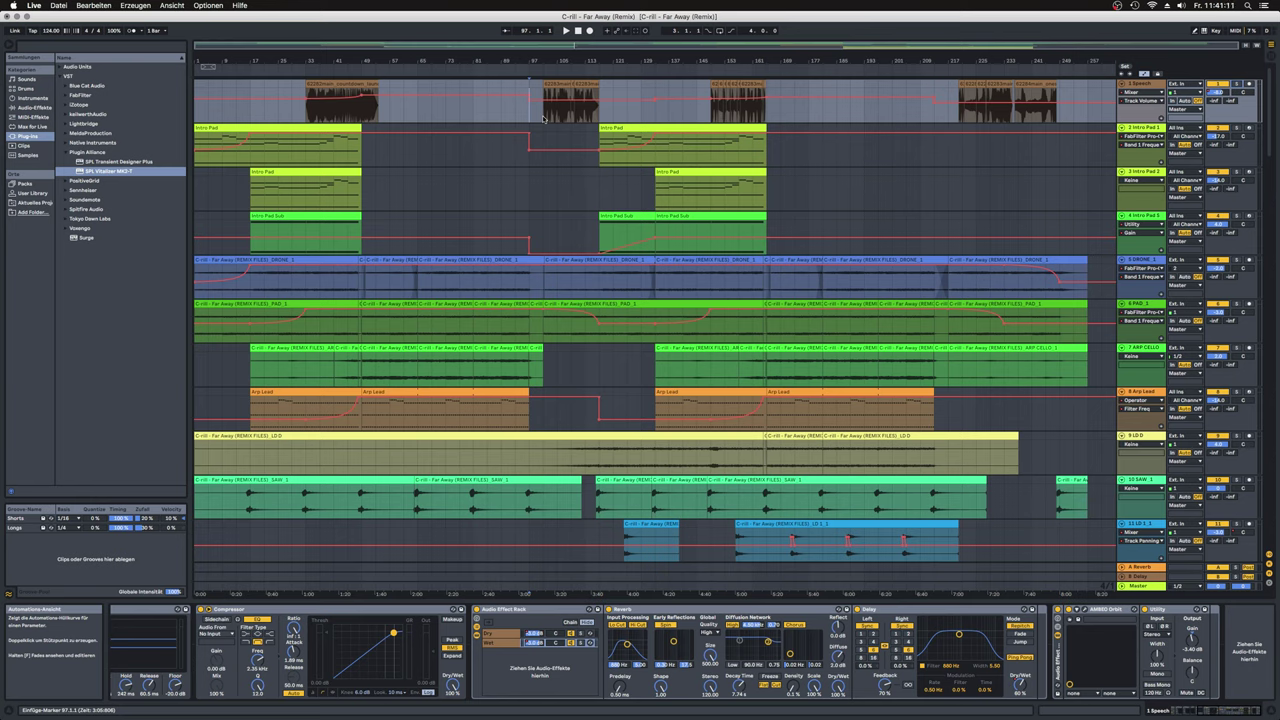
{"action": "left_click", "coordinate": [543, 118]}
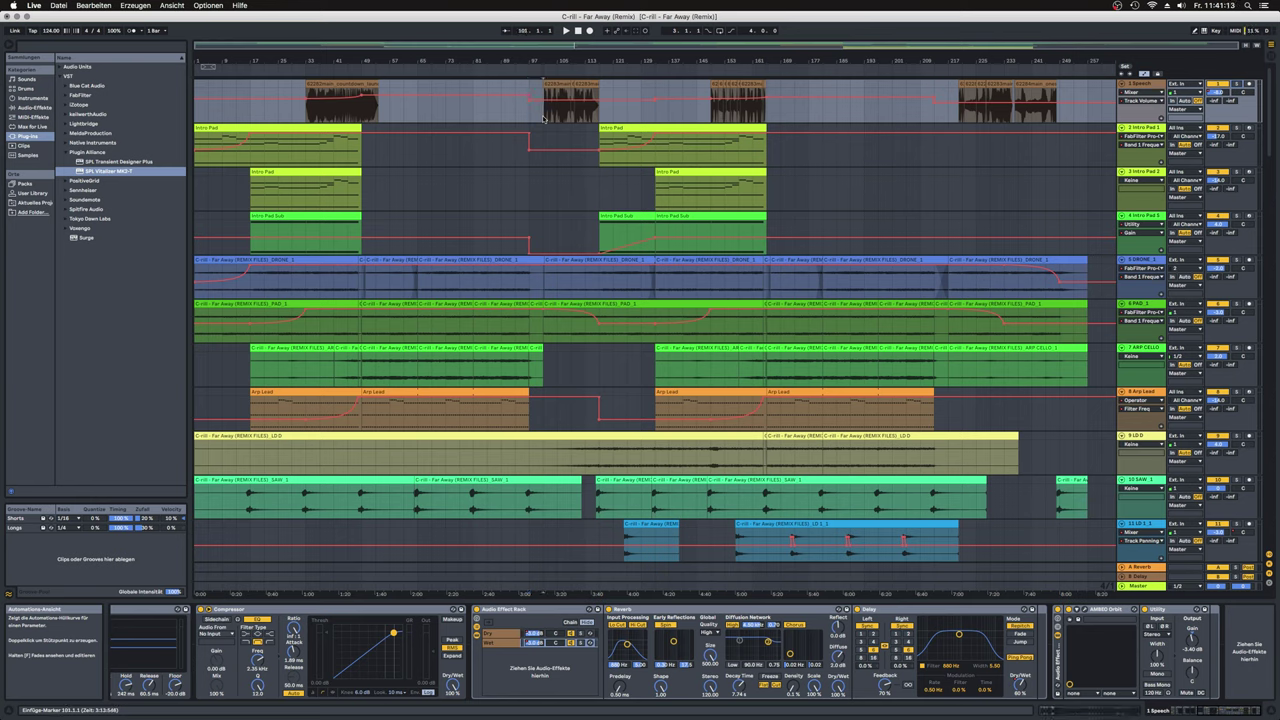
Step: Look over the track list, solo the Speech track, play it from bar 101 and examine its device chain
{"action": "scroll", "coordinate": [557, 245], "scroll_direction": "down", "scroll_amount": 15}
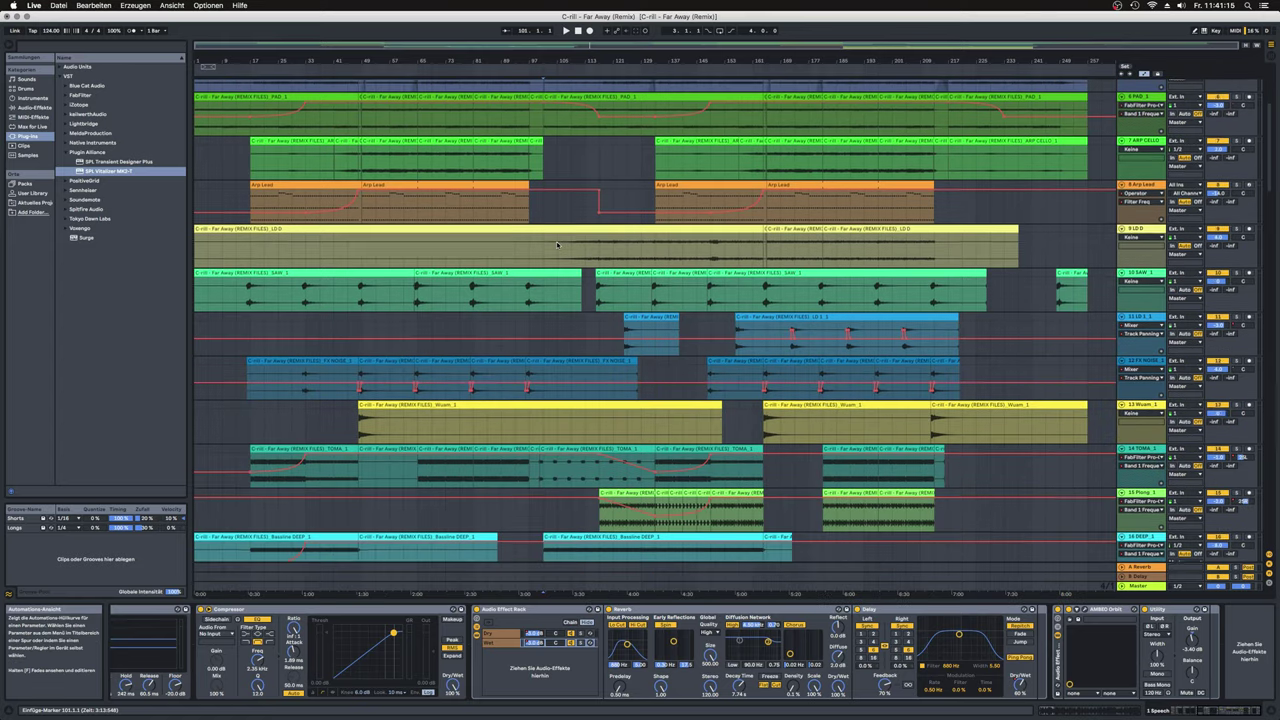
{"action": "scroll", "coordinate": [557, 245], "scroll_direction": "down", "scroll_amount": 20}
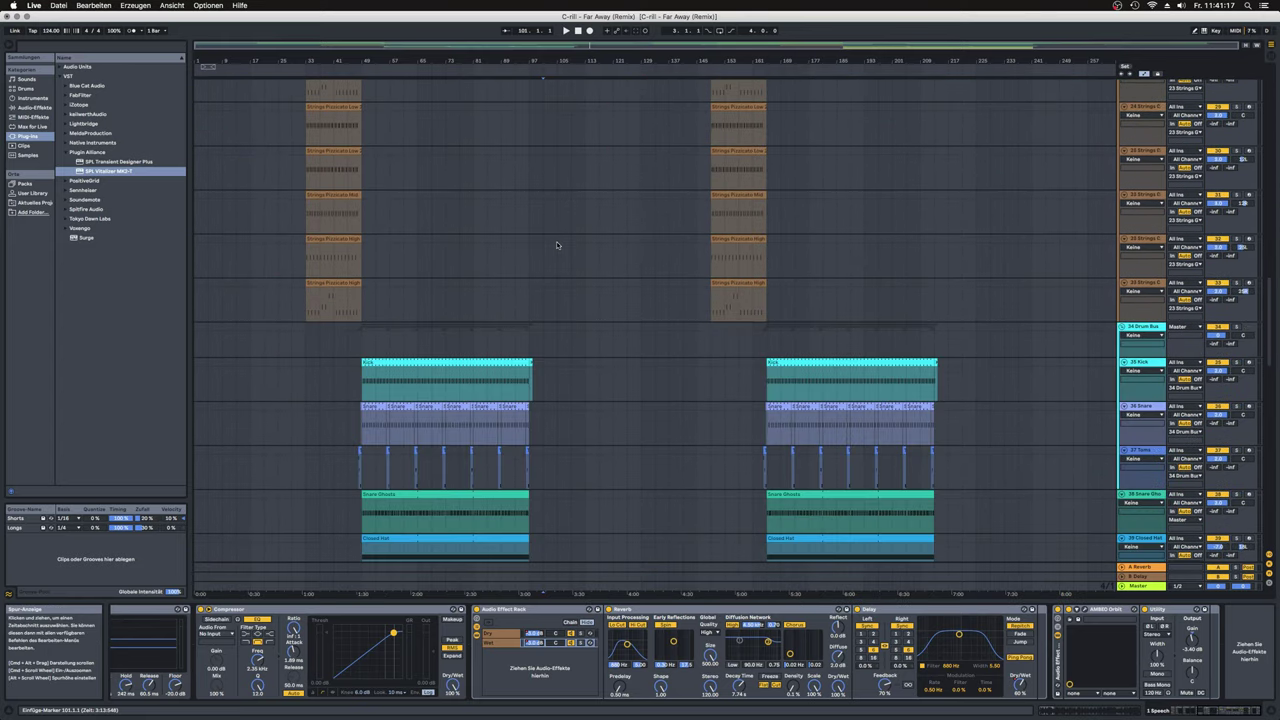
{"action": "scroll", "coordinate": [557, 245], "scroll_direction": "up", "scroll_amount": 20}
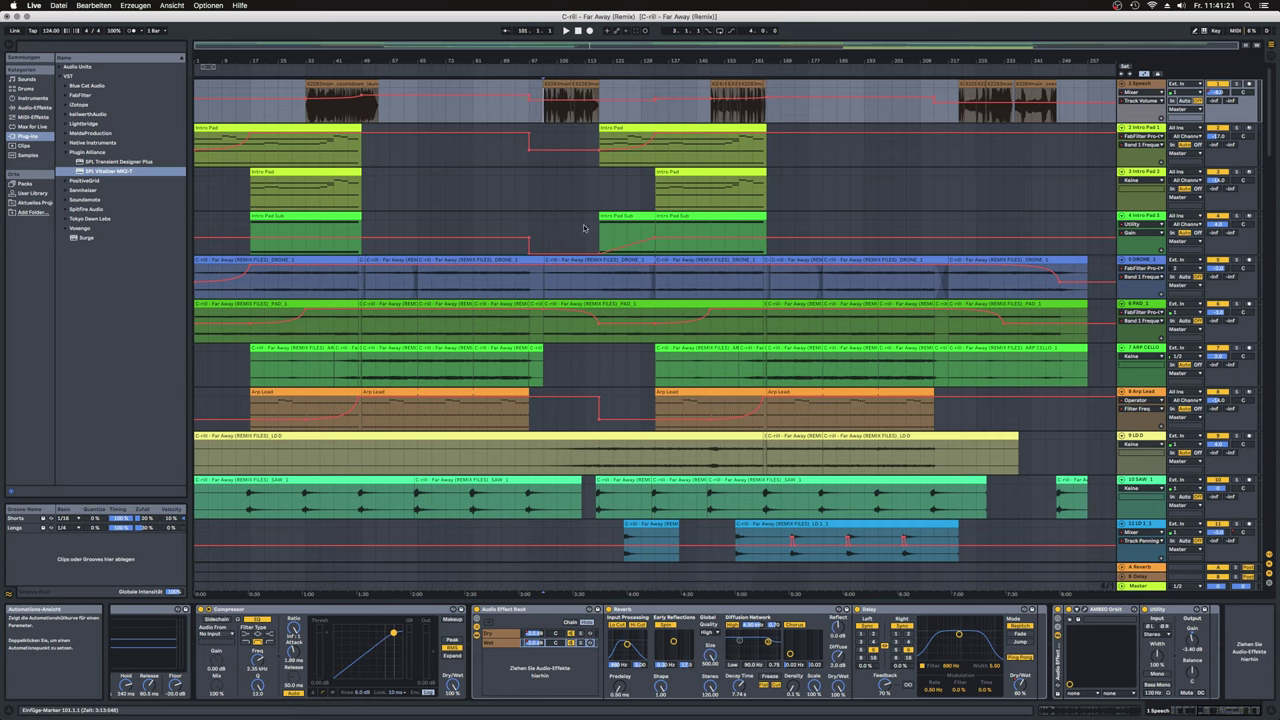
{"action": "key", "text": "space"}
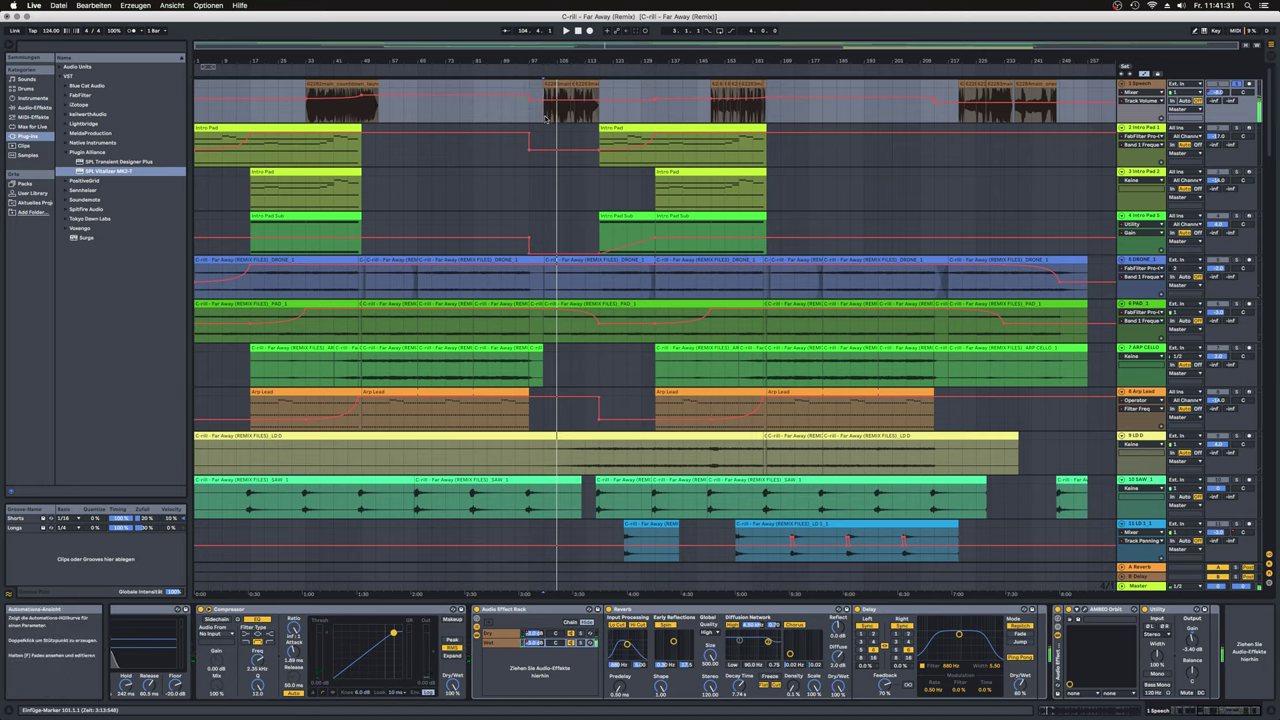
{"action": "key", "text": "space"}
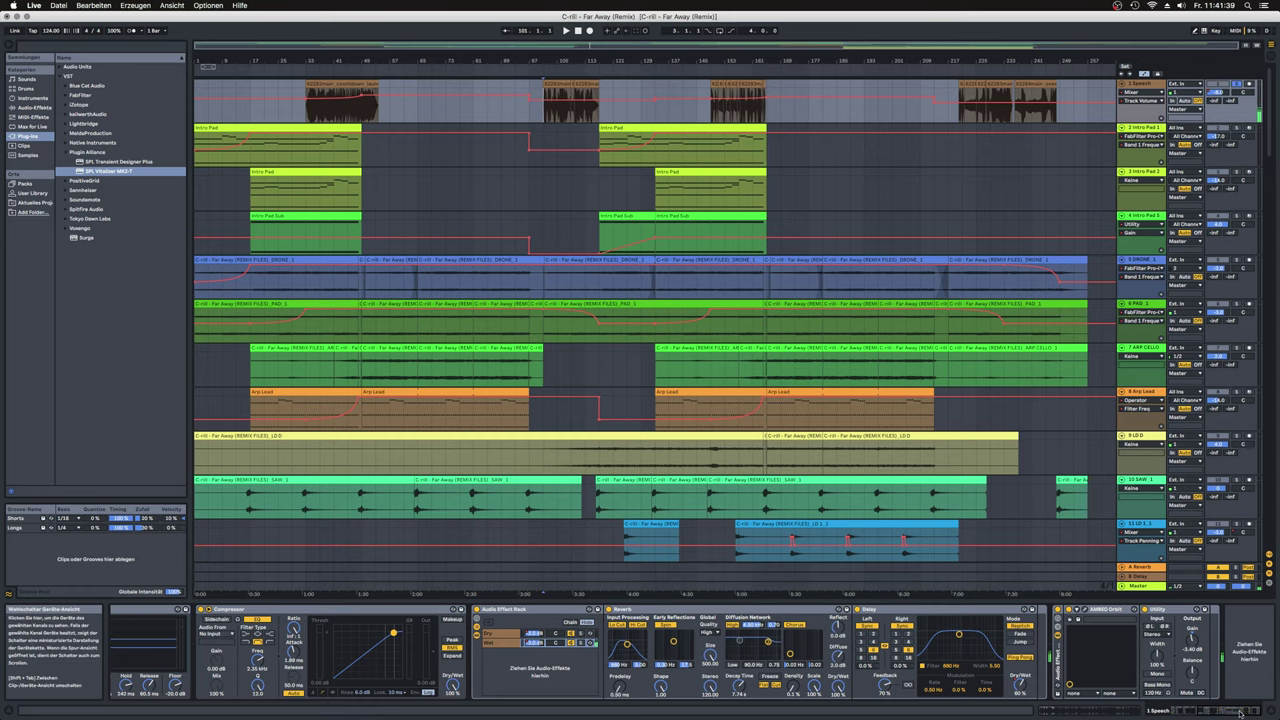
{"action": "left_click_drag", "start_coordinate": [1240, 712], "coordinate": [1240, 712]}
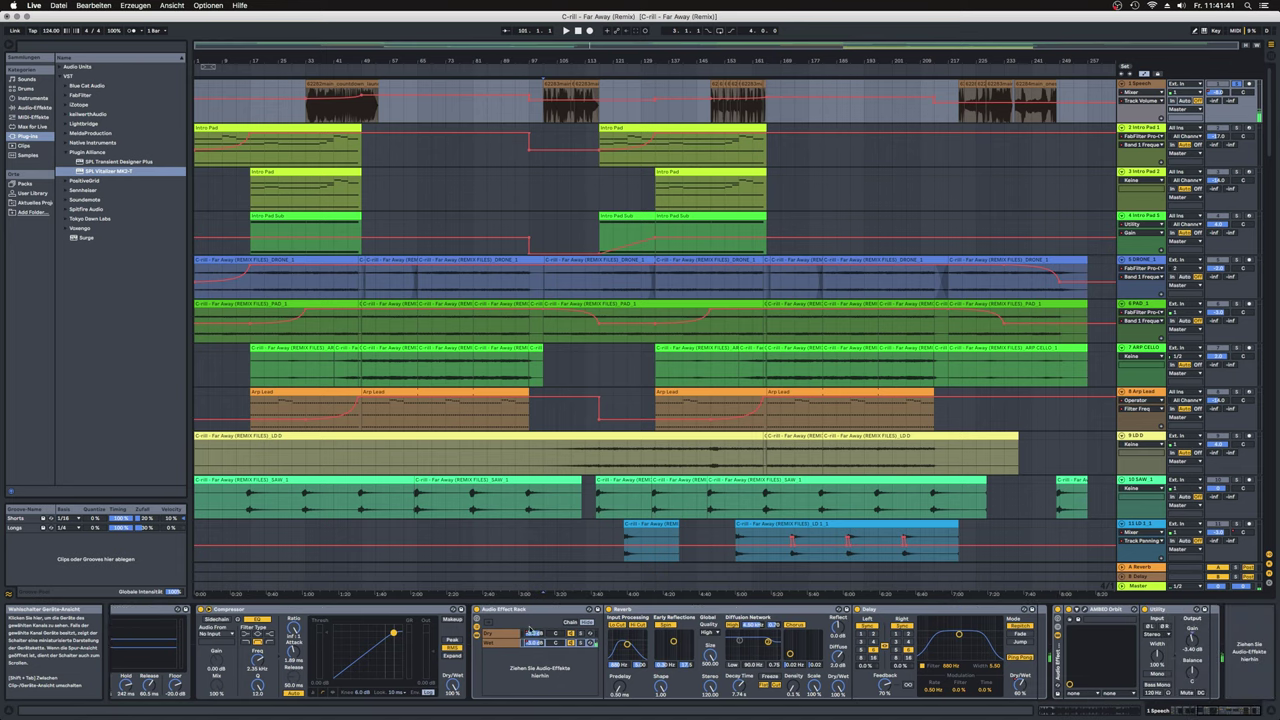
{"action": "key", "text": "space"}
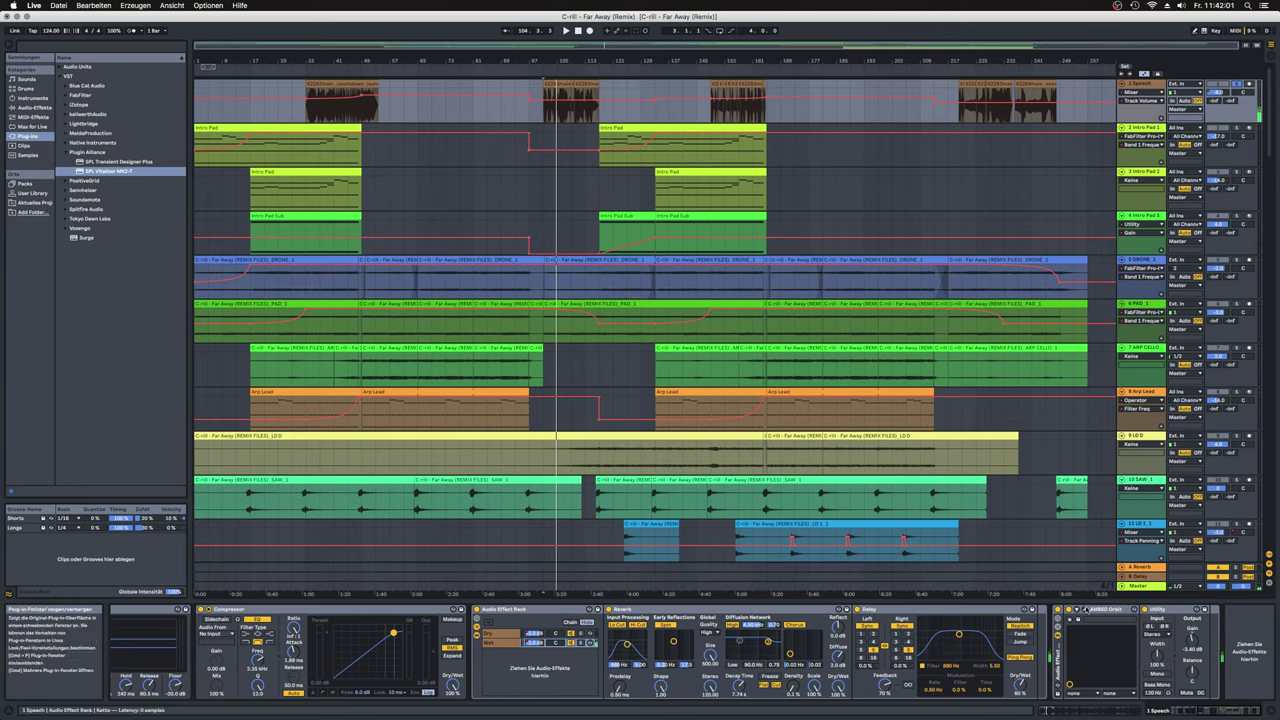
Step: Open the Speech track's AMBEO Orbit plug-in window and display the plug-in's Elevation automation on the track
{"action": "left_click", "coordinate": [1083, 609]}
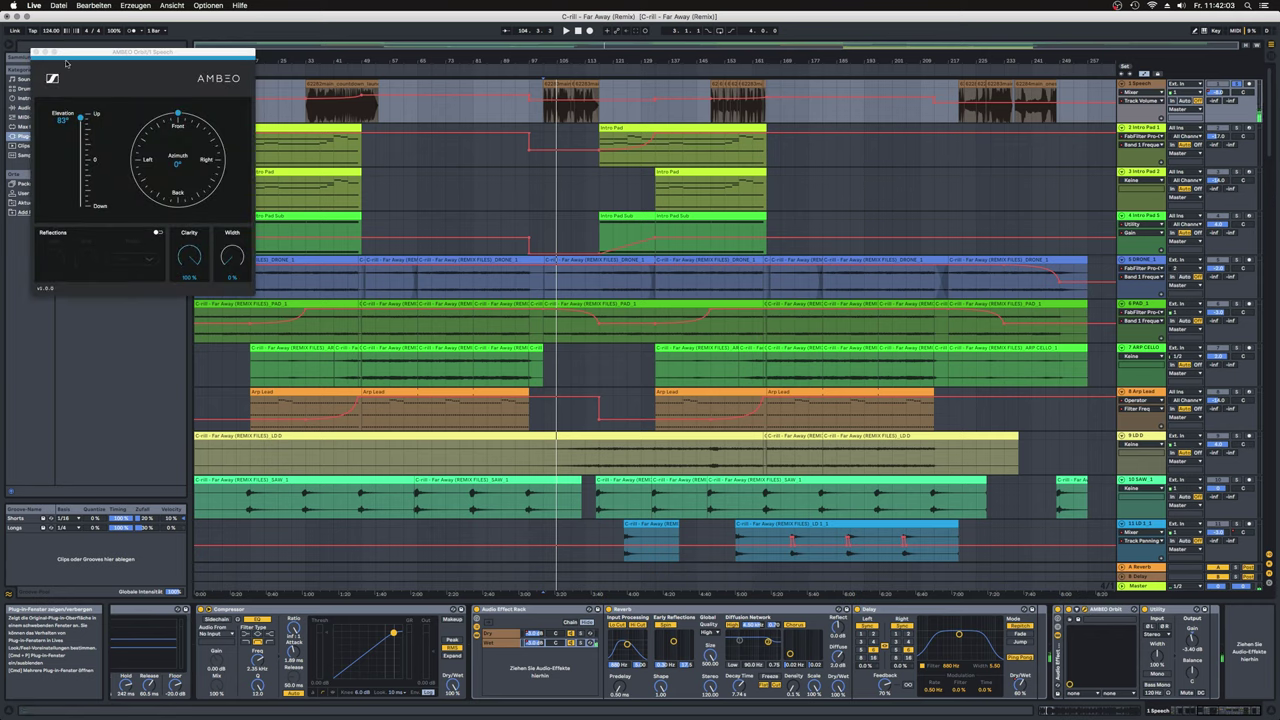
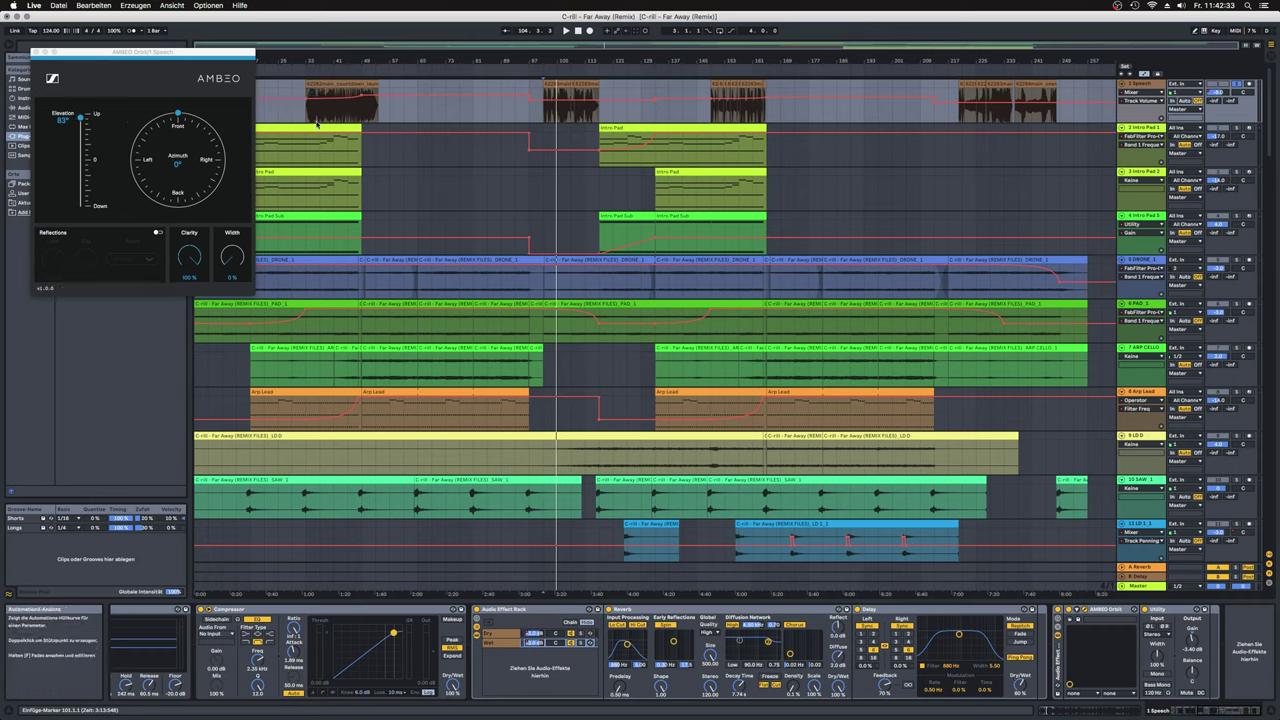
{"action": "left_click", "coordinate": [1140, 92]}
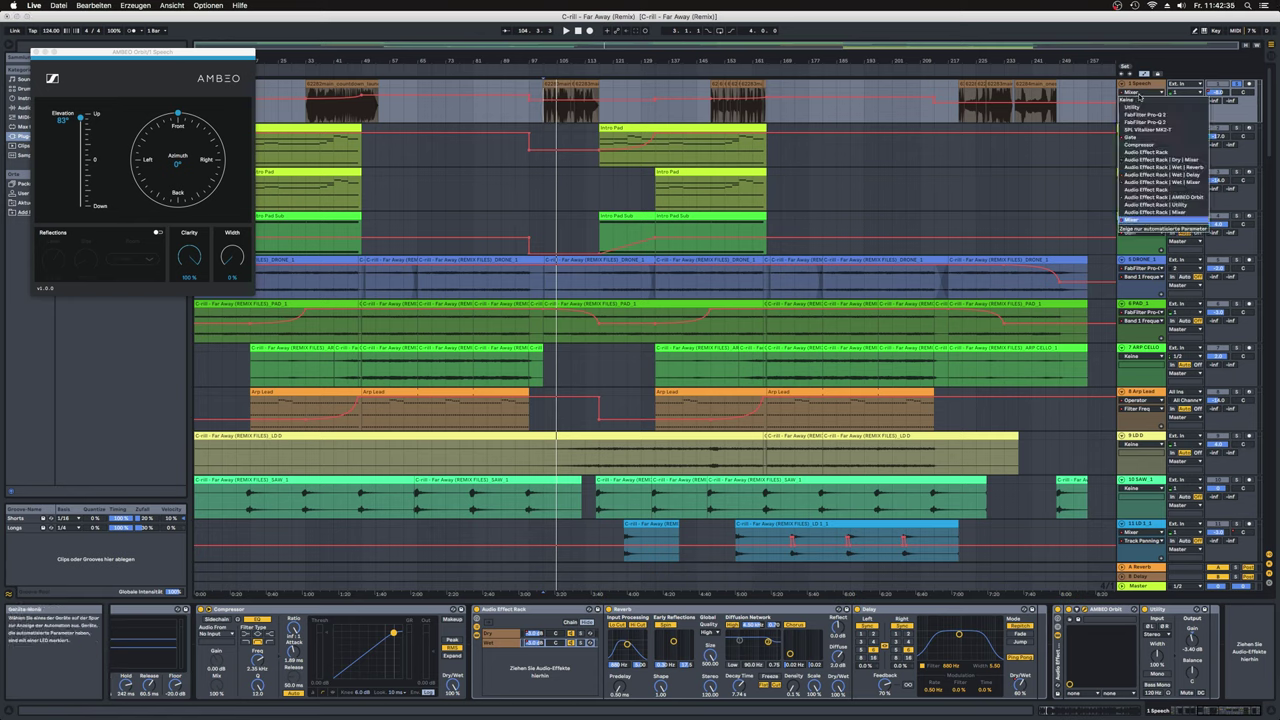
{"action": "left_click", "coordinate": [1160, 197]}
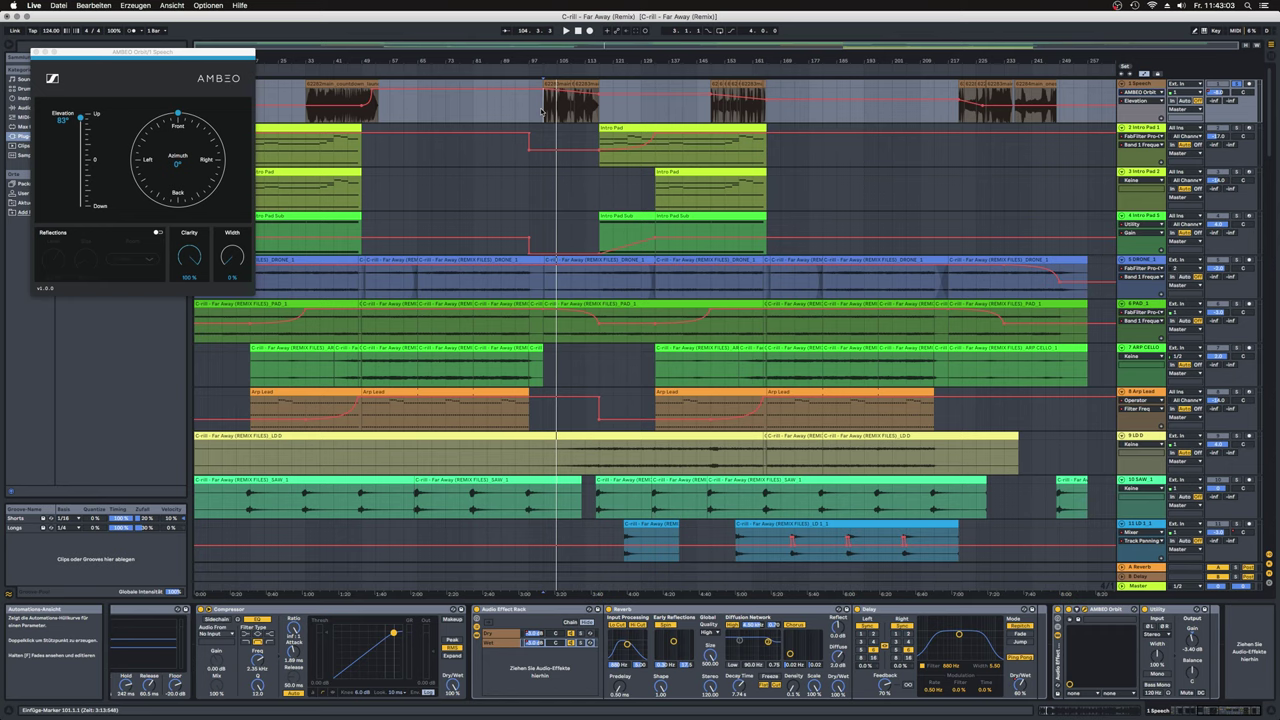
Step: Play the second Speech section with its Elevation automation, and examine its first clip and the start of the device chain
{"action": "key", "text": "space"}
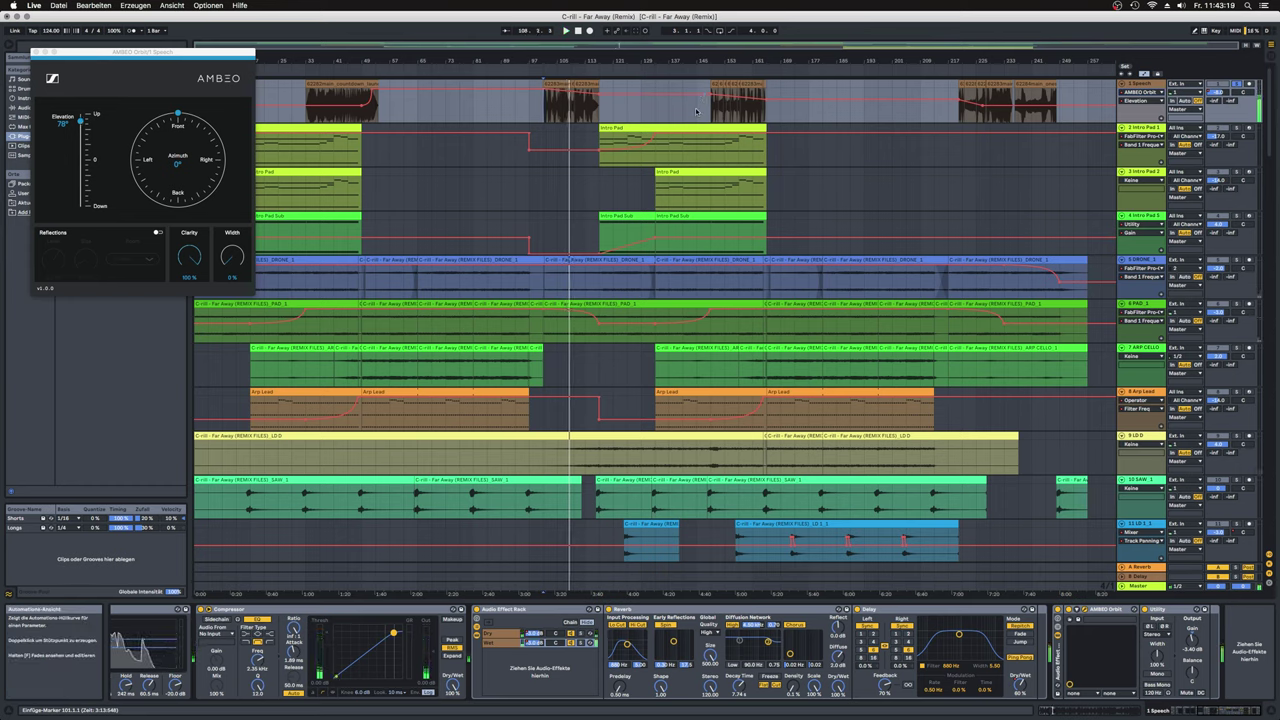
{"action": "left_click", "coordinate": [561, 82]}
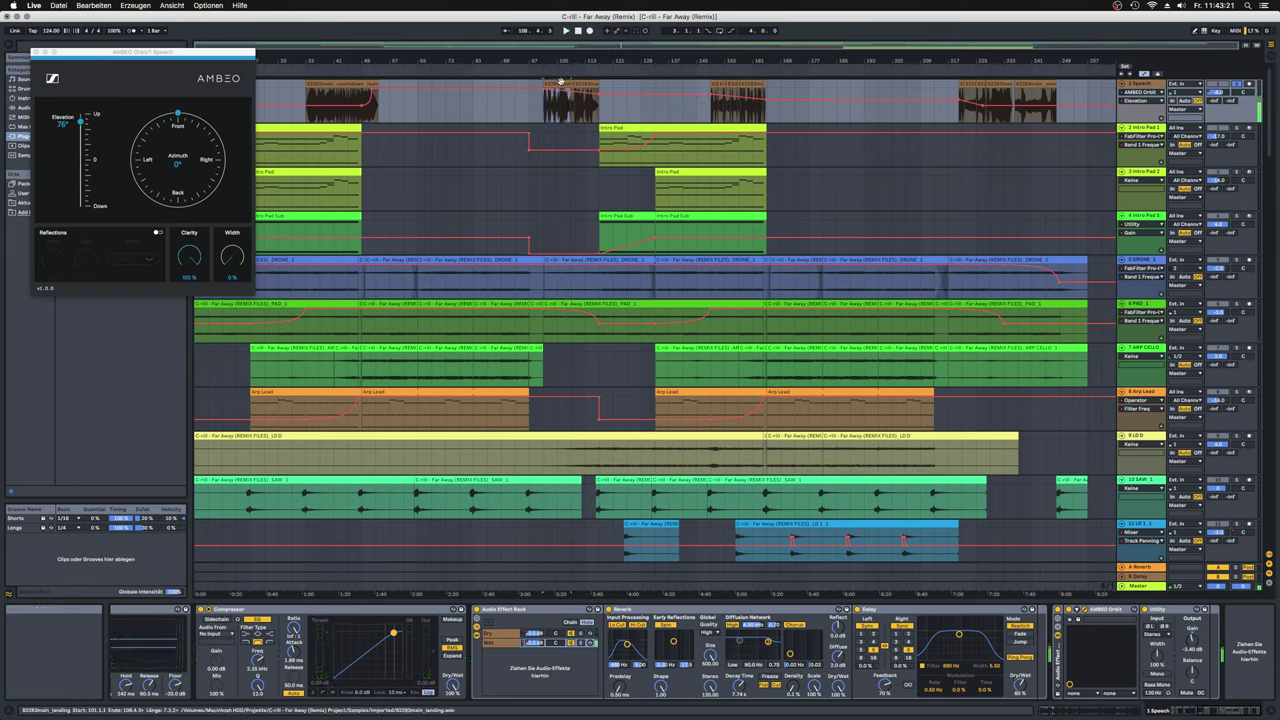
{"action": "key", "text": "z"}
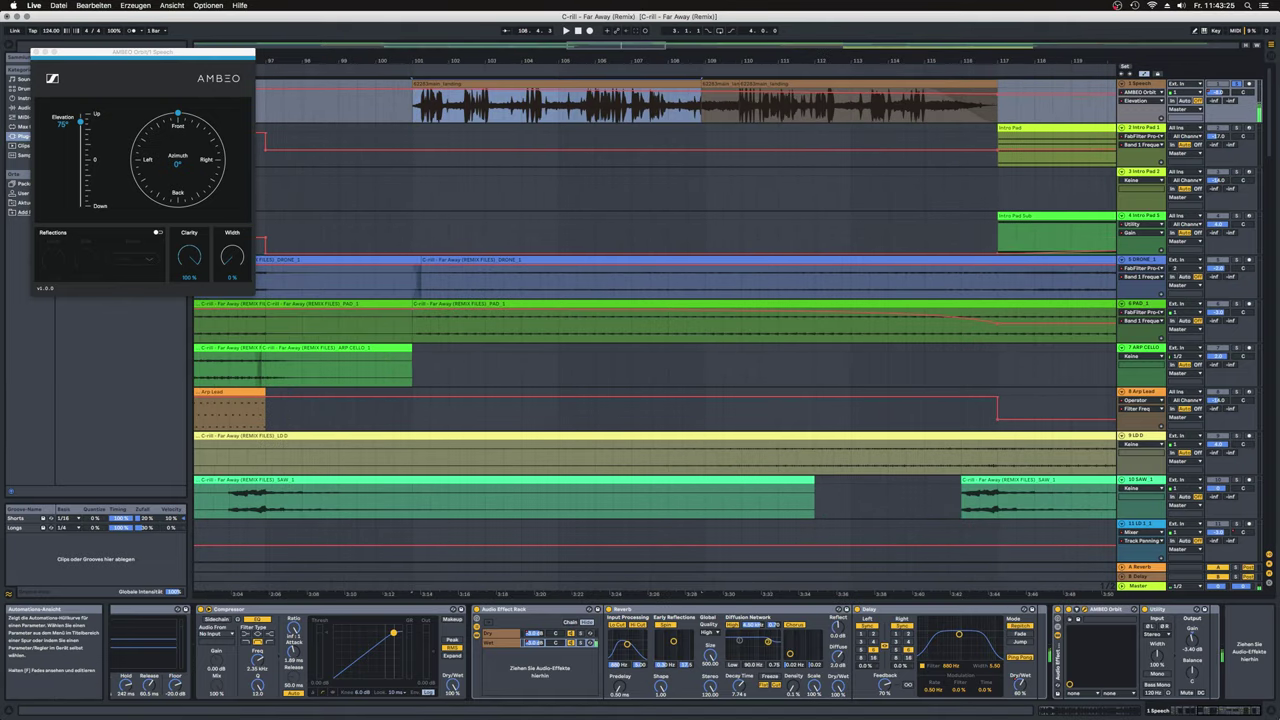
{"action": "left_click", "coordinate": [1222, 712]}
{"action": "left_click", "coordinate": [1222, 712]}
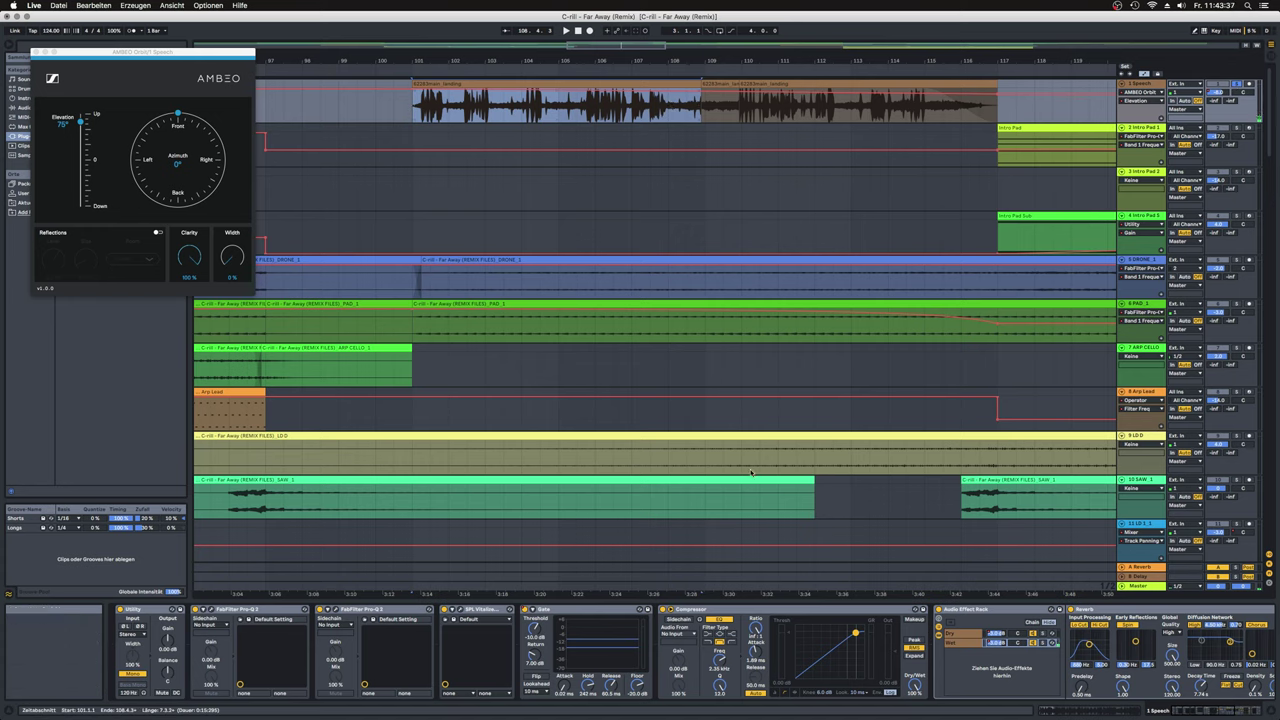
Step: Clear the Speech solo, close the AMBEO Orbit window, and place the insert marker at bar 101
{"action": "left_click", "coordinate": [1237, 84]}
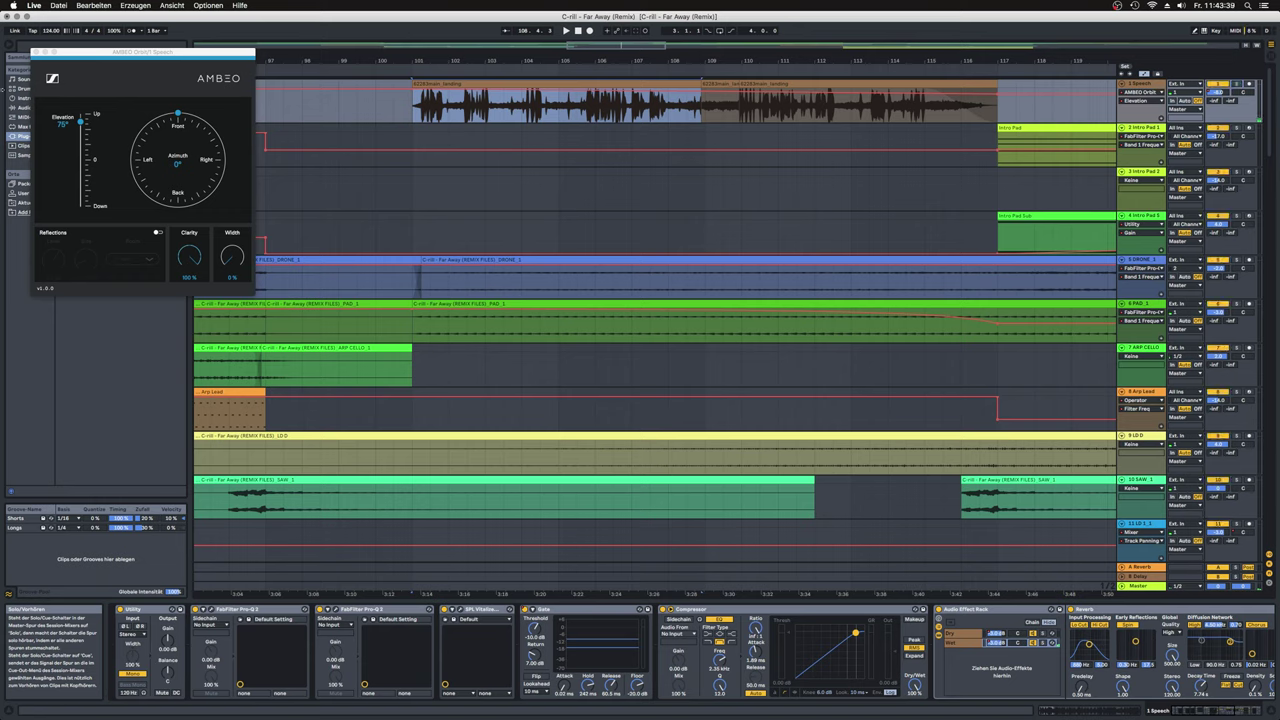
{"action": "left_click", "coordinate": [36, 51]}
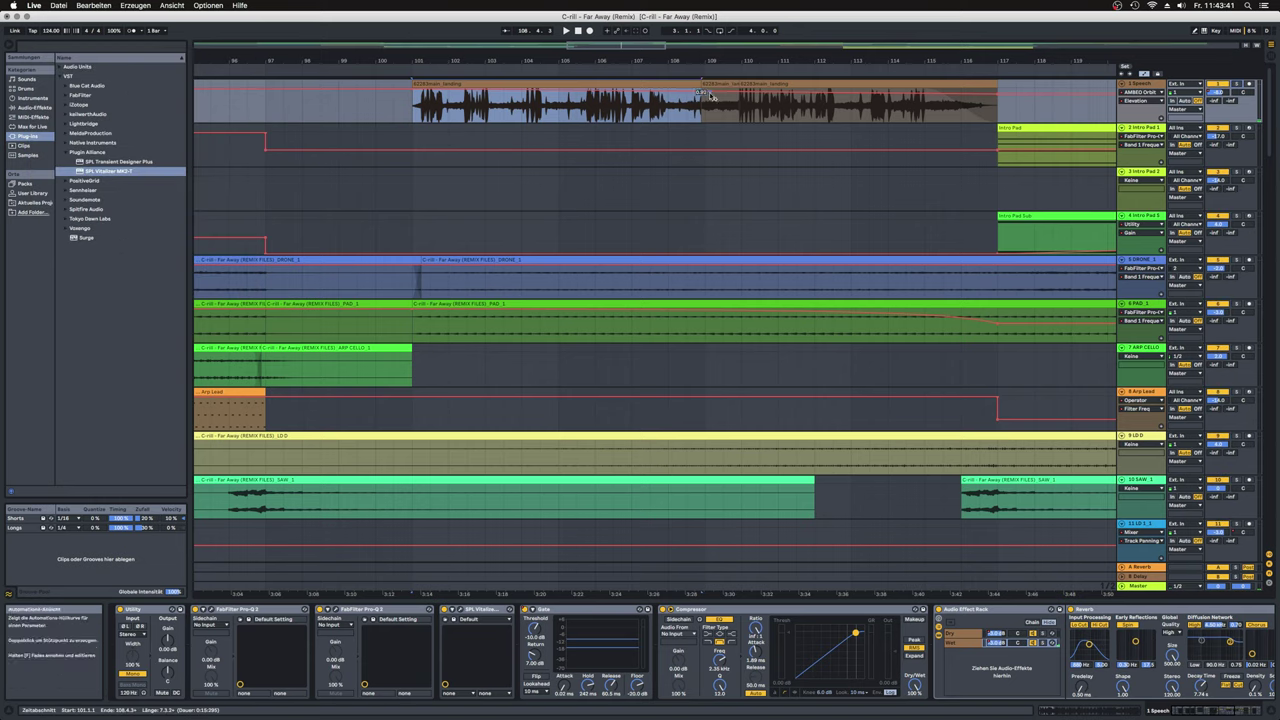
{"action": "left_click", "coordinate": [414, 110]}
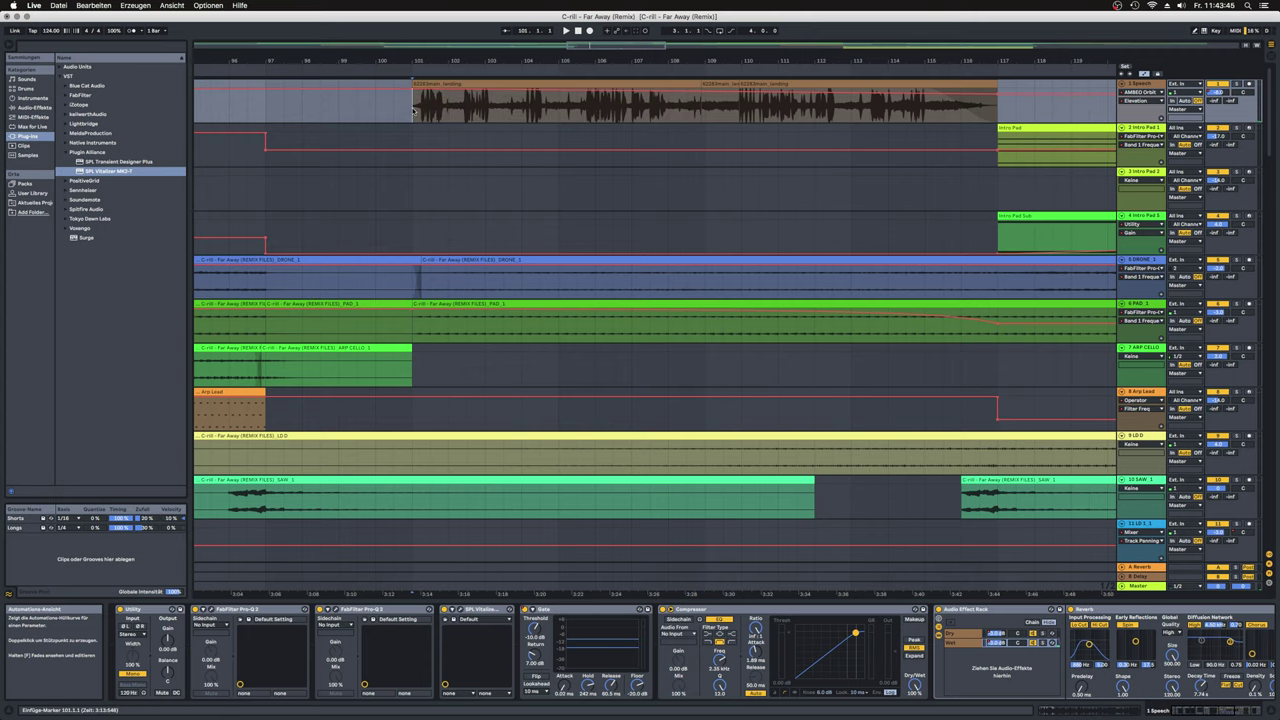
Step: Place the insert marker at bar 97 on the LD D track, solo the track and play it
{"action": "key", "text": "minus"}
{"action": "scroll", "coordinate": [547, 196], "scroll_direction": "down", "scroll_amount": 3}
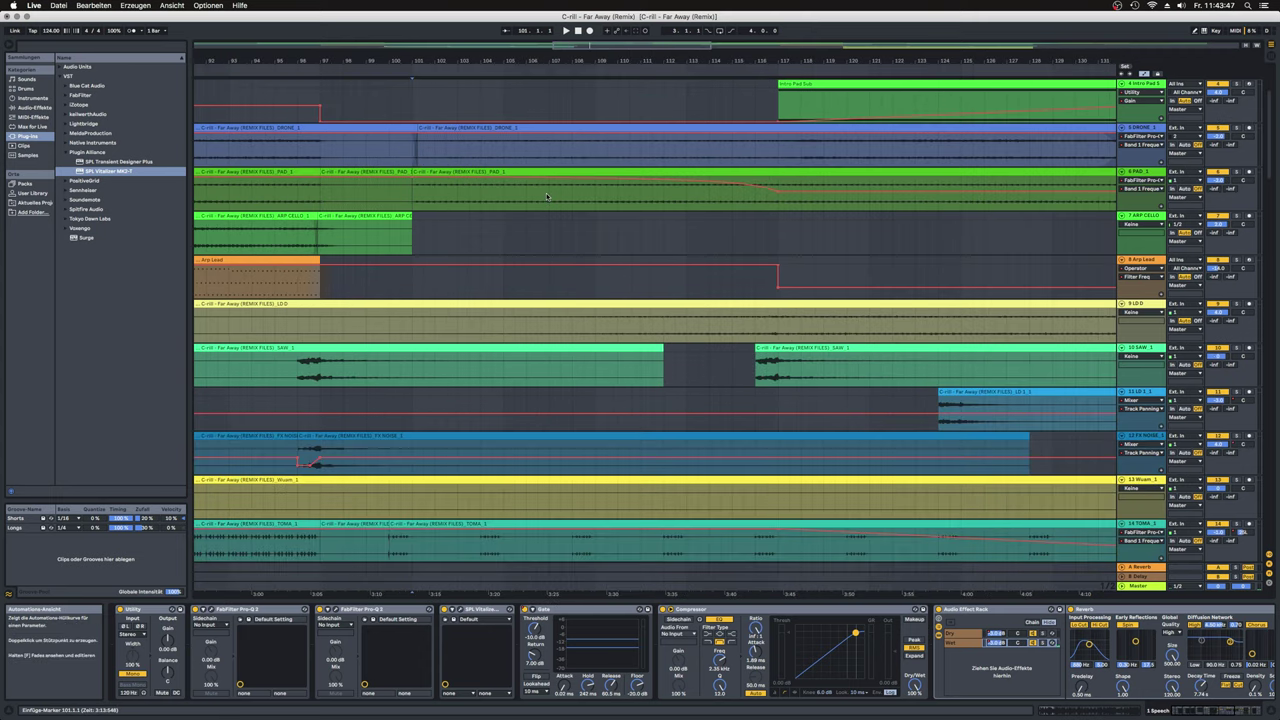
{"action": "scroll", "coordinate": [547, 196], "scroll_direction": "up", "scroll_amount": 2}
{"action": "key", "text": "minus"}
{"action": "key", "text": "minus"}
{"action": "key", "text": "minus"}
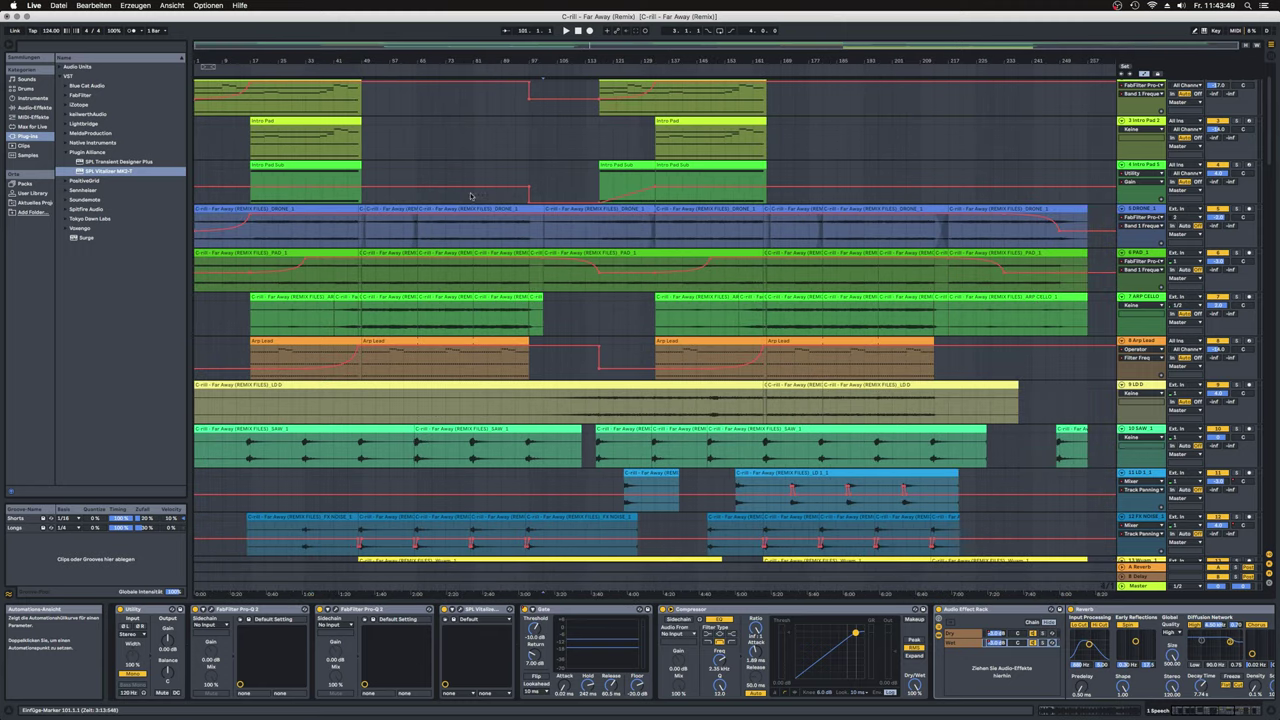
{"action": "scroll", "coordinate": [600, 140], "scroll_direction": "up", "scroll_amount": 1}
{"action": "scroll", "coordinate": [547, 192], "scroll_direction": "down", "scroll_amount": 5}
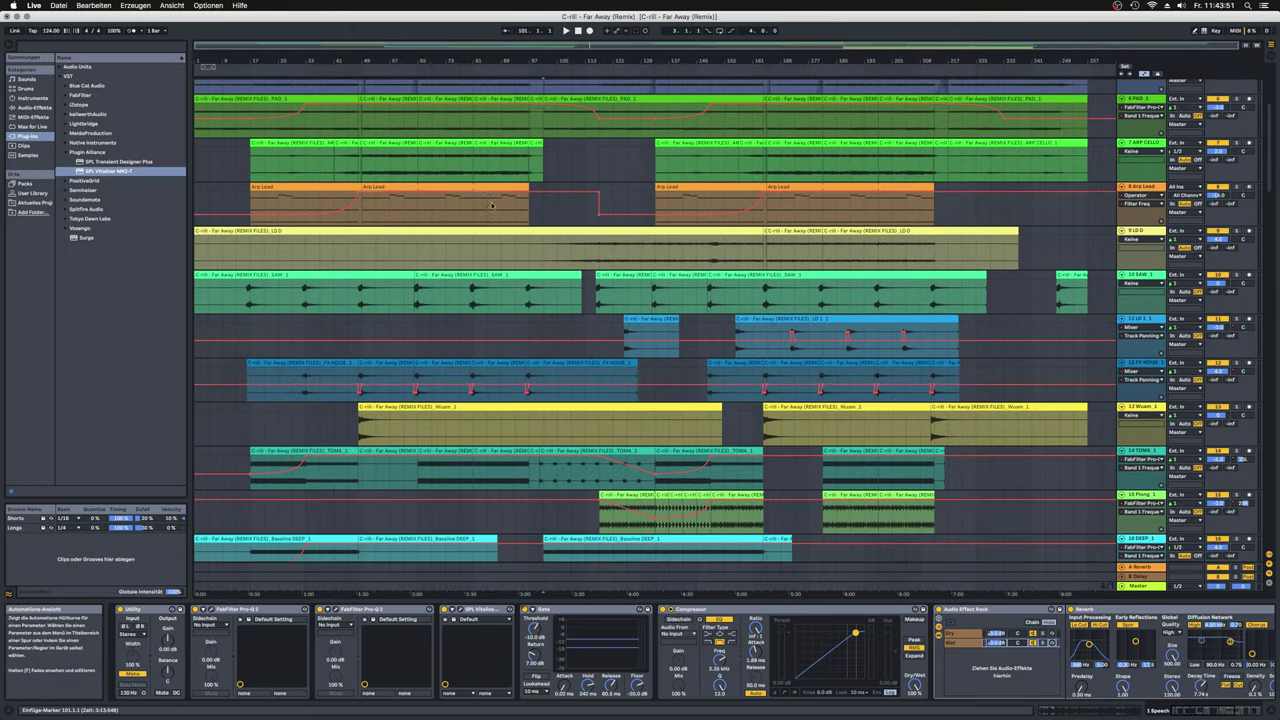
{"action": "scroll", "coordinate": [547, 192], "scroll_direction": "down", "scroll_amount": 1}
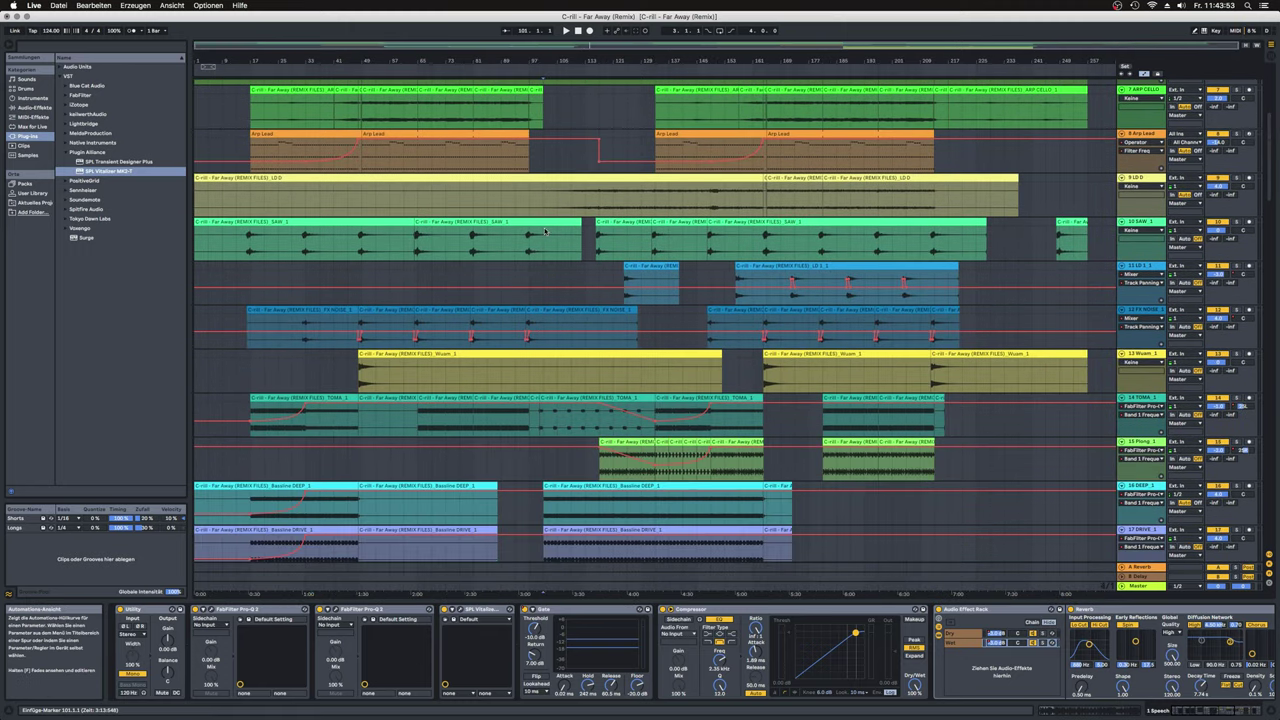
{"action": "left_click", "coordinate": [532, 212]}
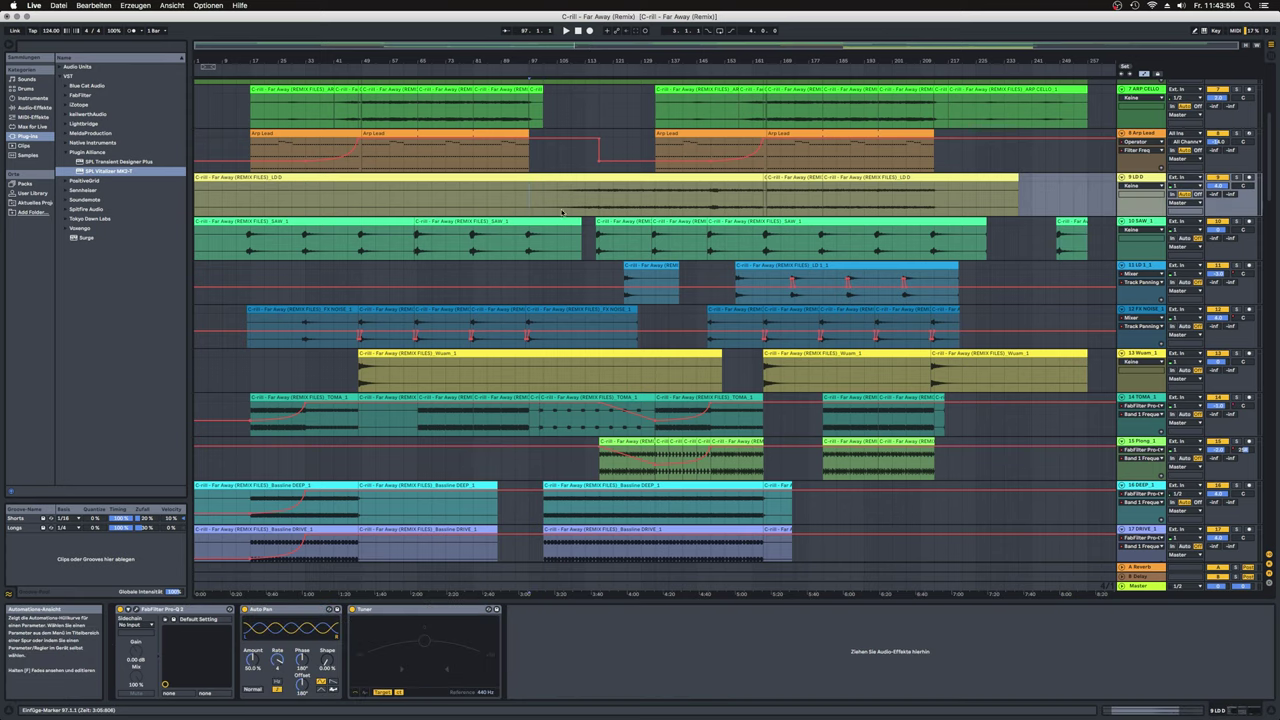
{"action": "scroll", "coordinate": [562, 212], "scroll_direction": "up", "scroll_amount": 2}
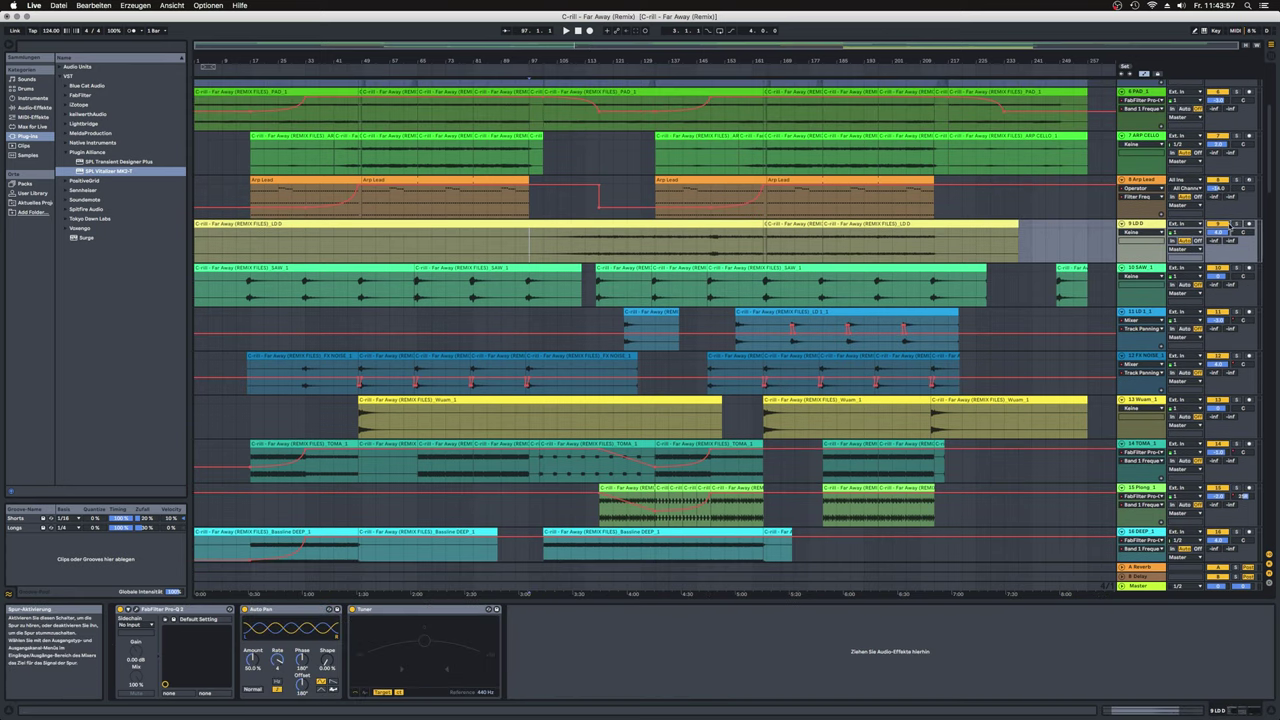
{"action": "key", "text": "space"}
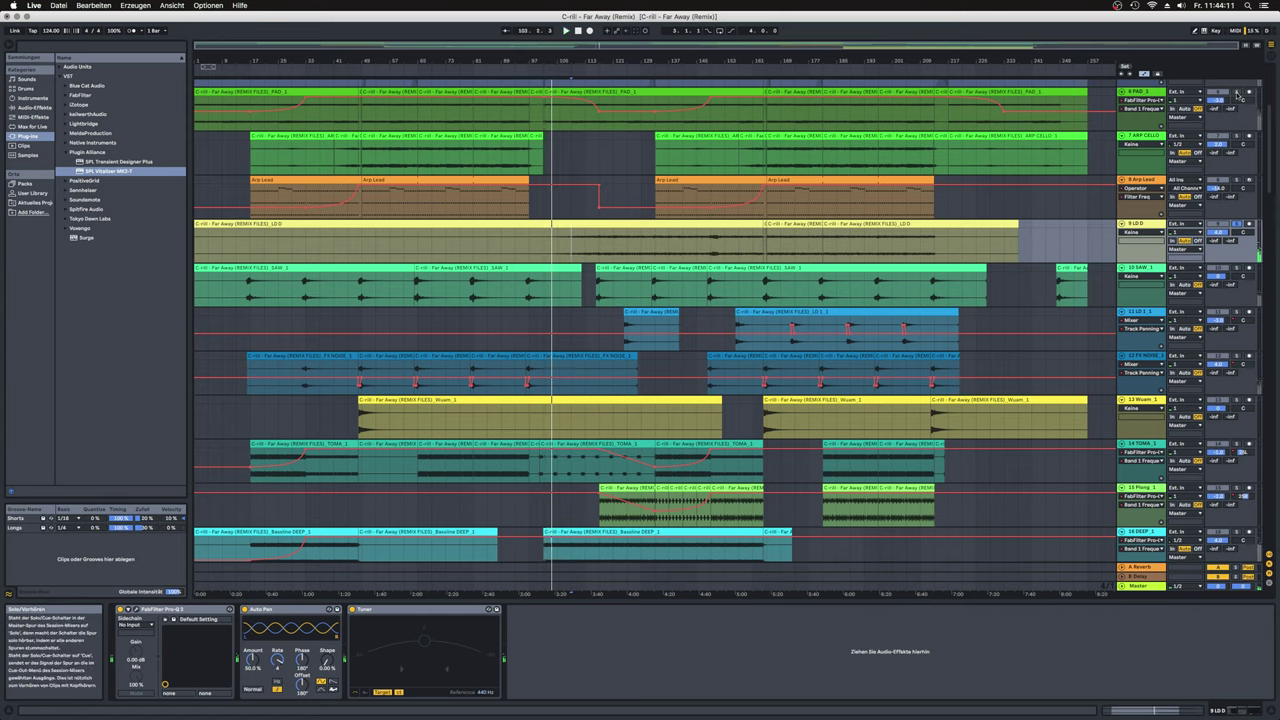
Step: Add the PAD_1 and ARP CELLO tracks to the solo, playing them from bar 101 and from bar 133
{"action": "left_click", "coordinate": [1237, 92]}
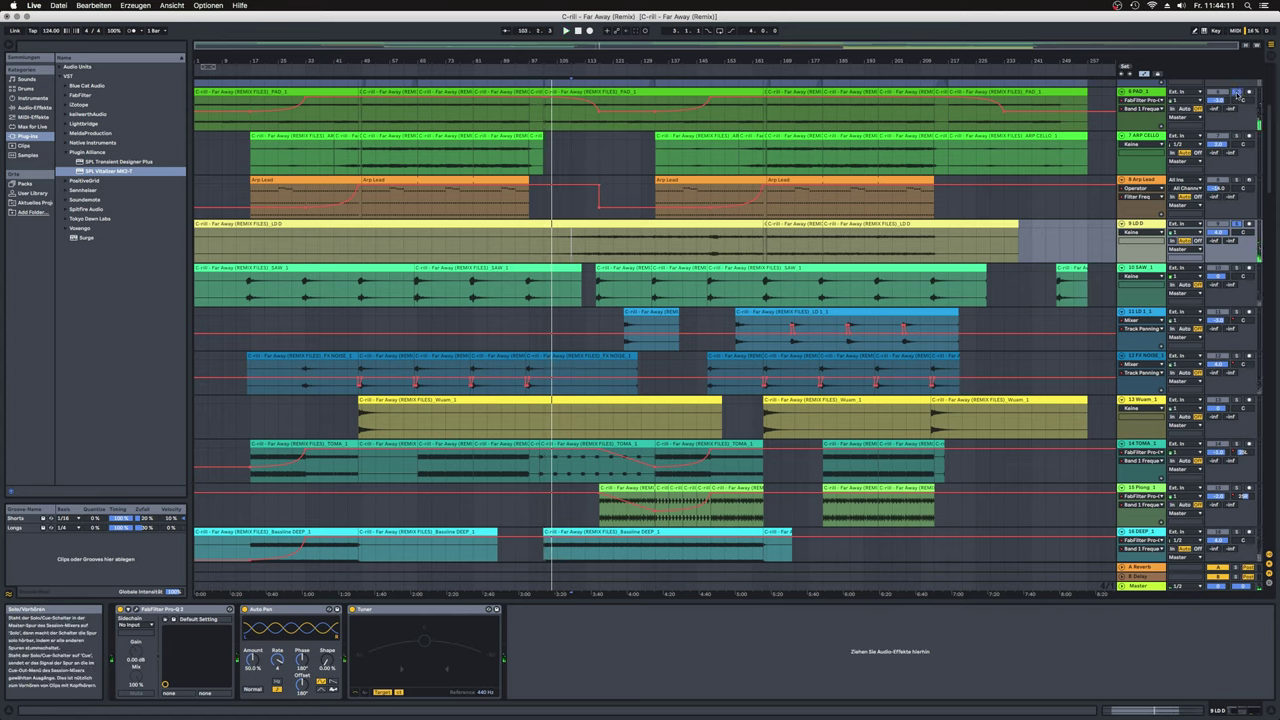
{"action": "left_click", "coordinate": [545, 121]}
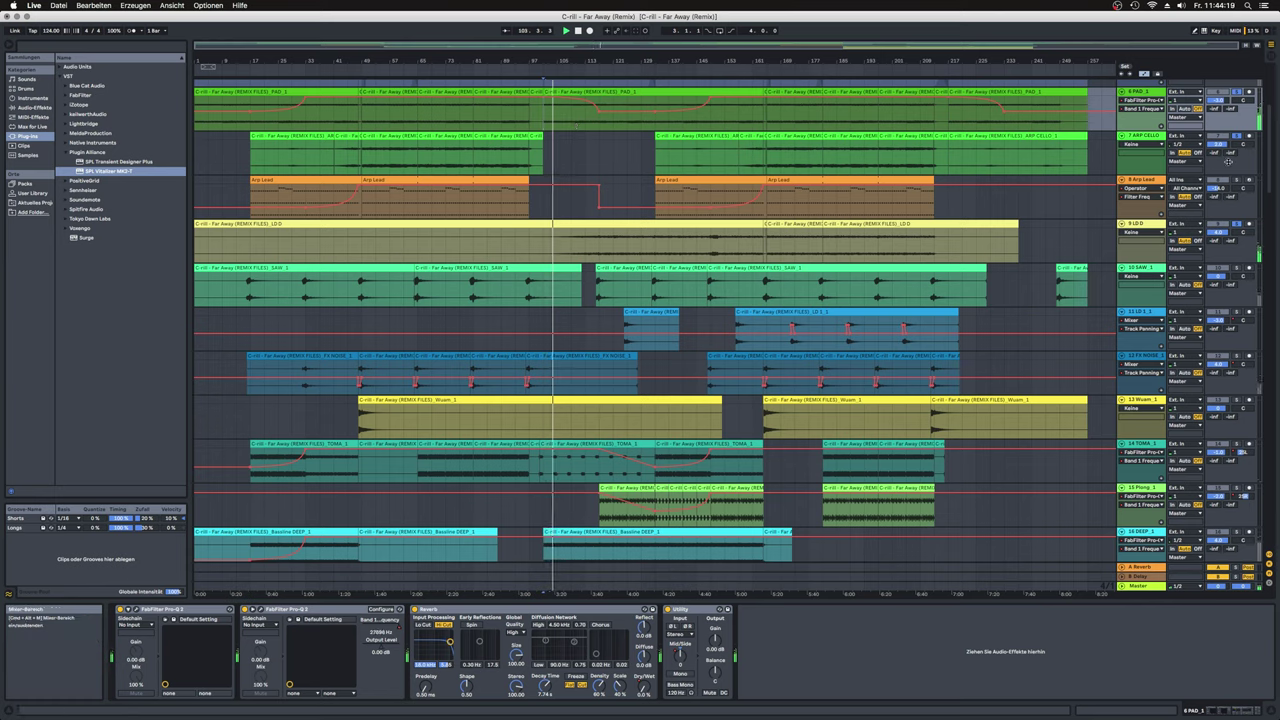
{"action": "left_click", "coordinate": [655, 127]}
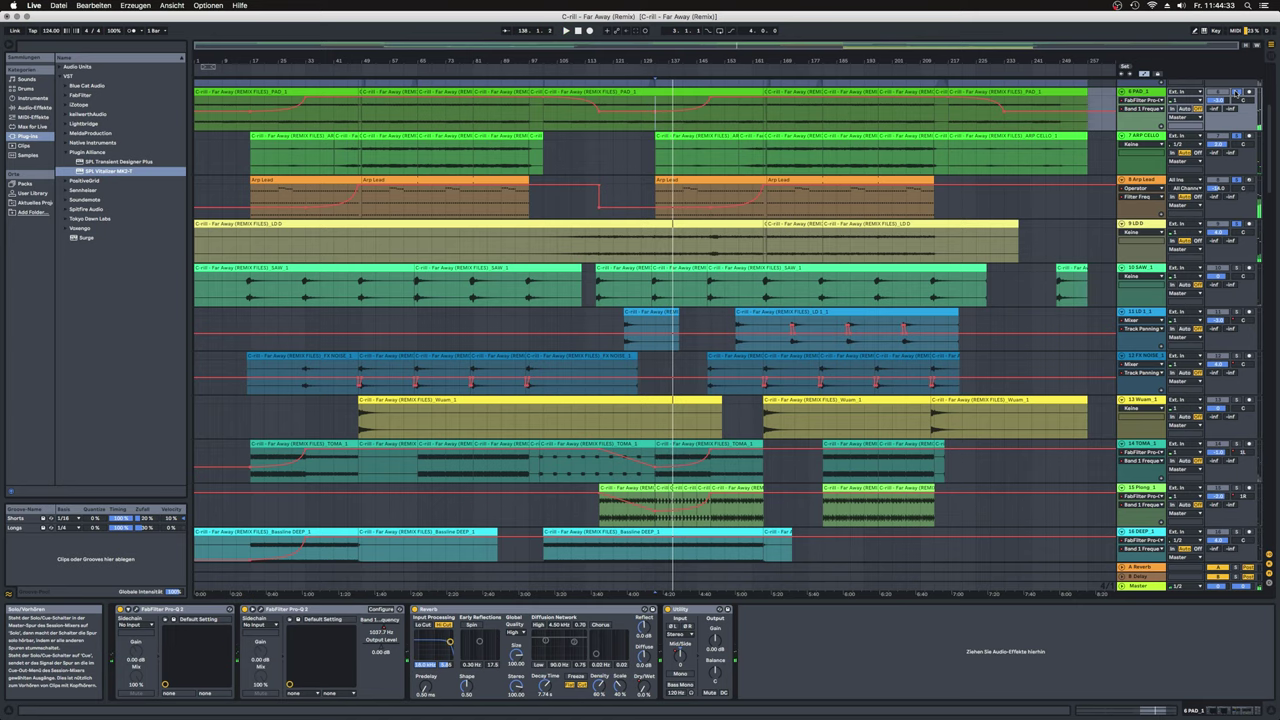
Step: Select the LD 1_1 clip at bar 124 and look through the tracks below it, from Plong_1 and MID_1 to the Vocoder Synth
{"action": "scroll", "coordinate": [661, 305], "scroll_direction": "down", "scroll_amount": 5}
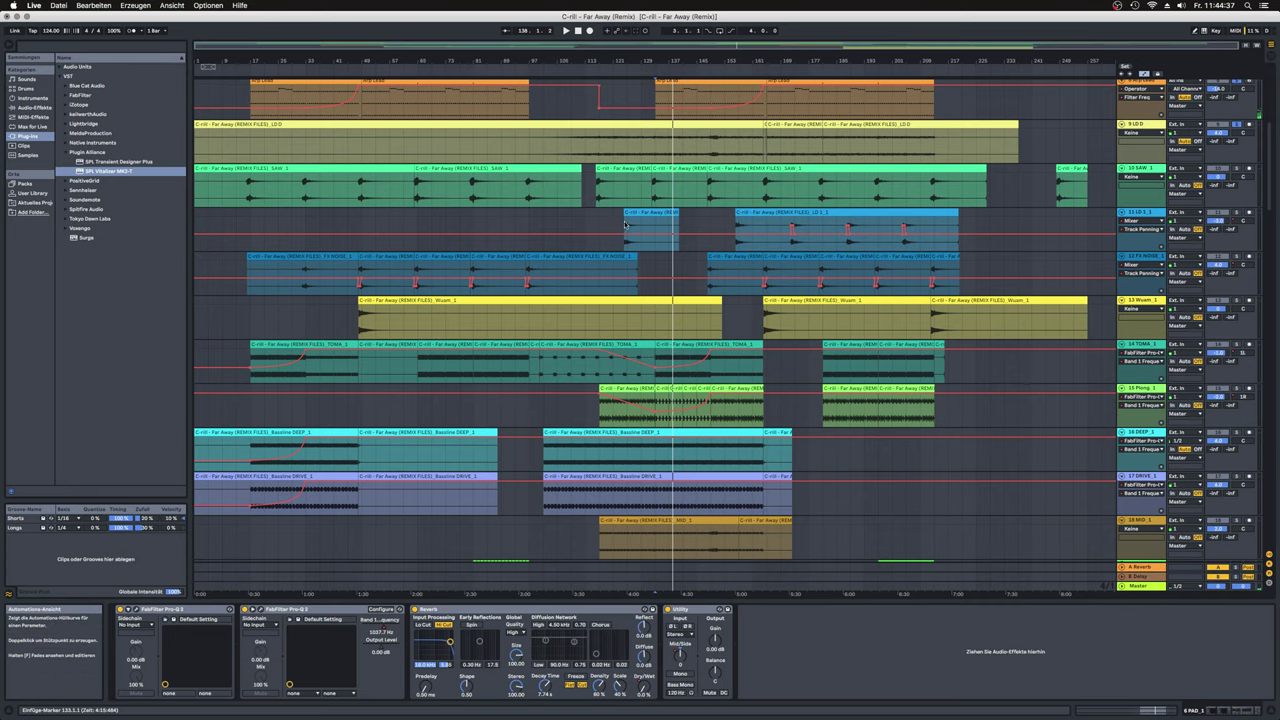
{"action": "left_click", "coordinate": [625, 222]}
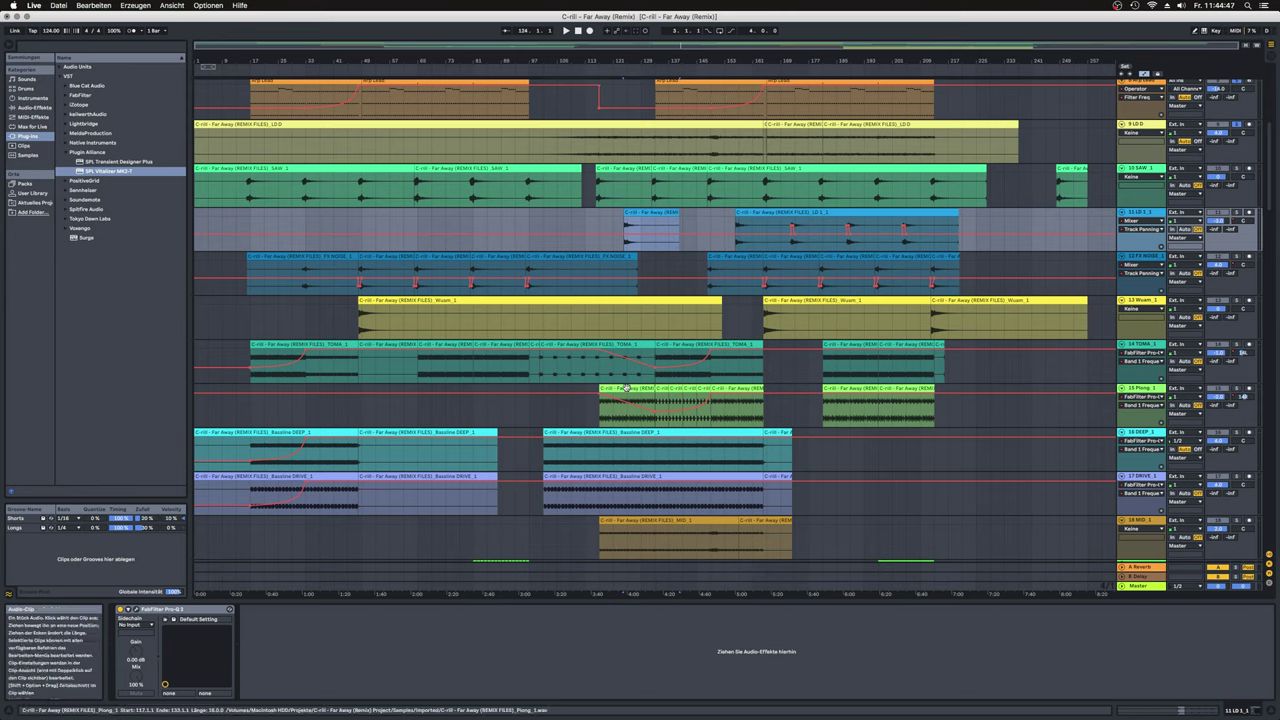
{"action": "scroll", "coordinate": [624, 393], "scroll_direction": "down", "scroll_amount": 5}
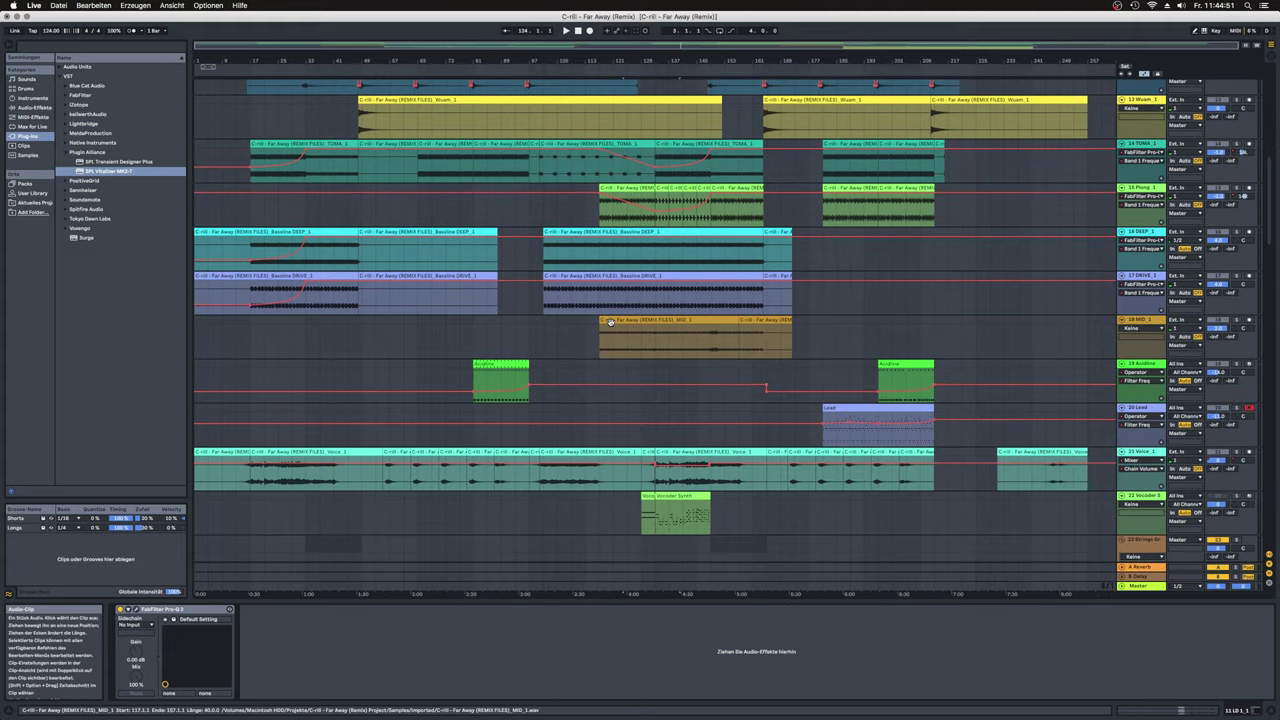
{"action": "scroll", "coordinate": [611, 322], "scroll_direction": "down", "scroll_amount": 5}
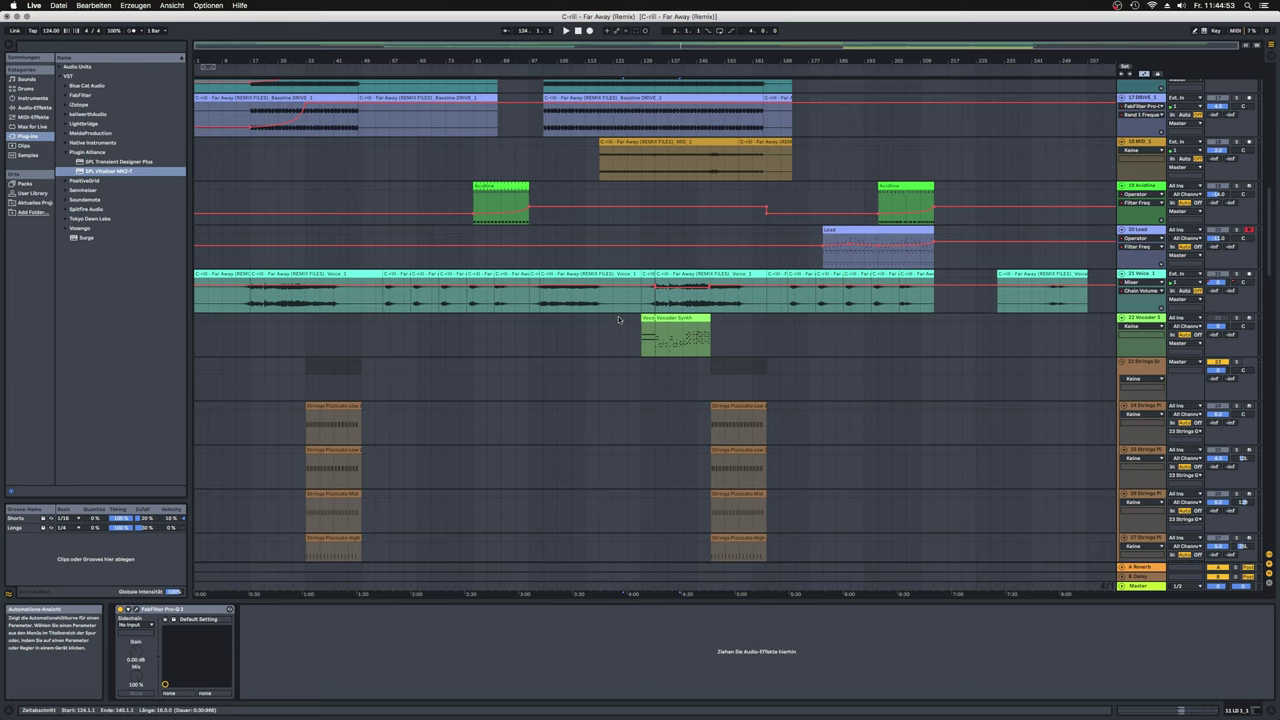
Step: Solo the Voice_1 track, play it from bar 129, and select the Vocoder Synth track to show its Analog instrument
{"action": "left_click", "coordinate": [1232, 285]}
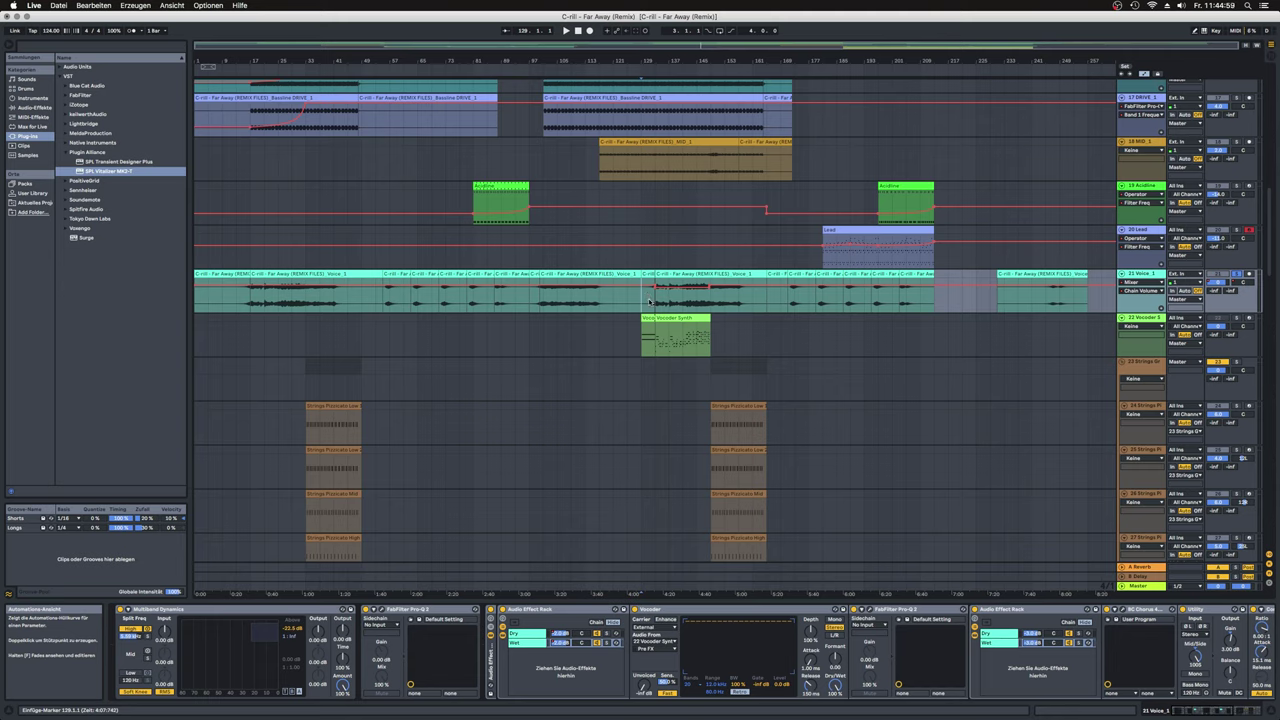
{"action": "key", "text": "space"}
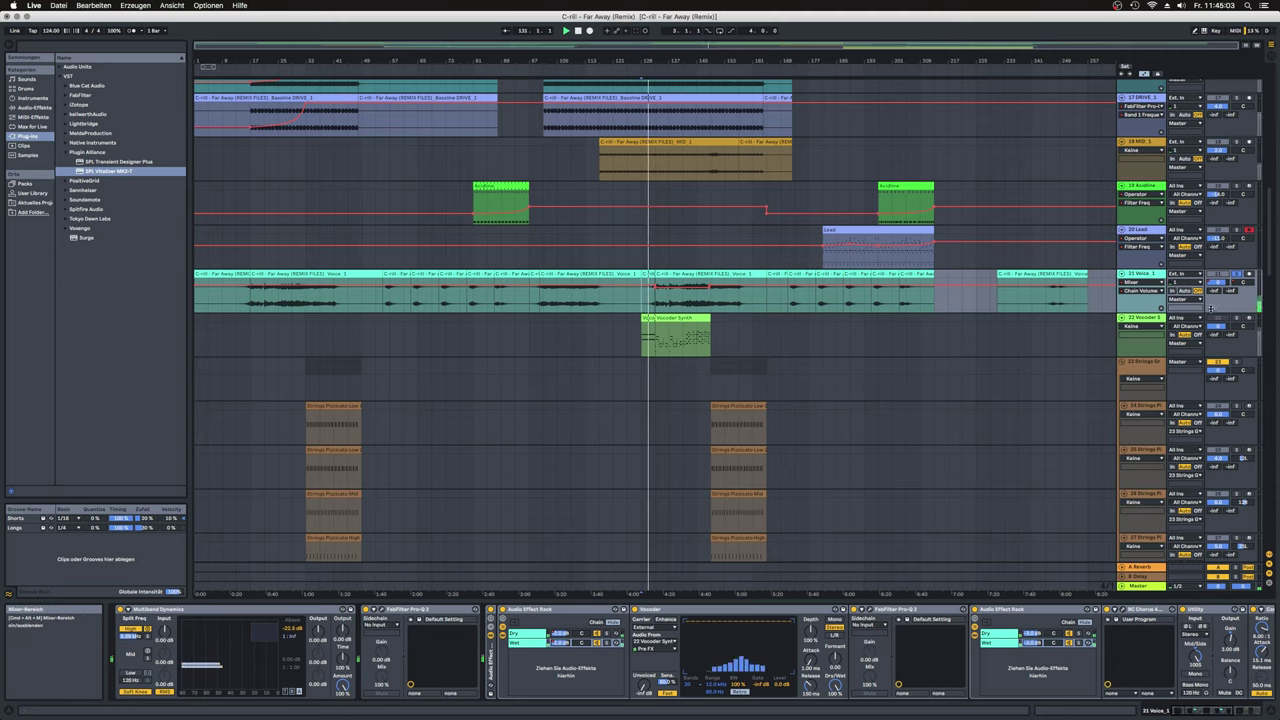
{"action": "left_click", "coordinate": [1200, 320]}
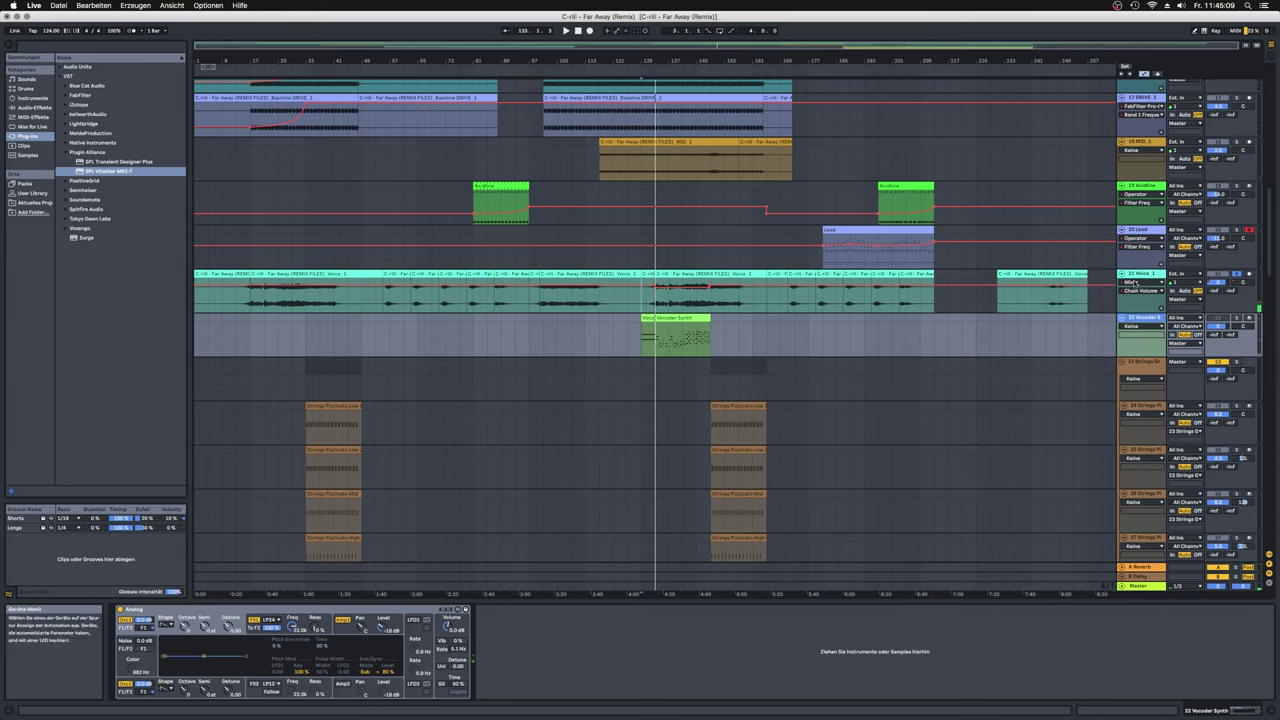
Step: Place the insert marker at bar 133 and play the soloed Voice_1 track through the vocoder section
{"action": "left_click", "coordinate": [665, 311]}
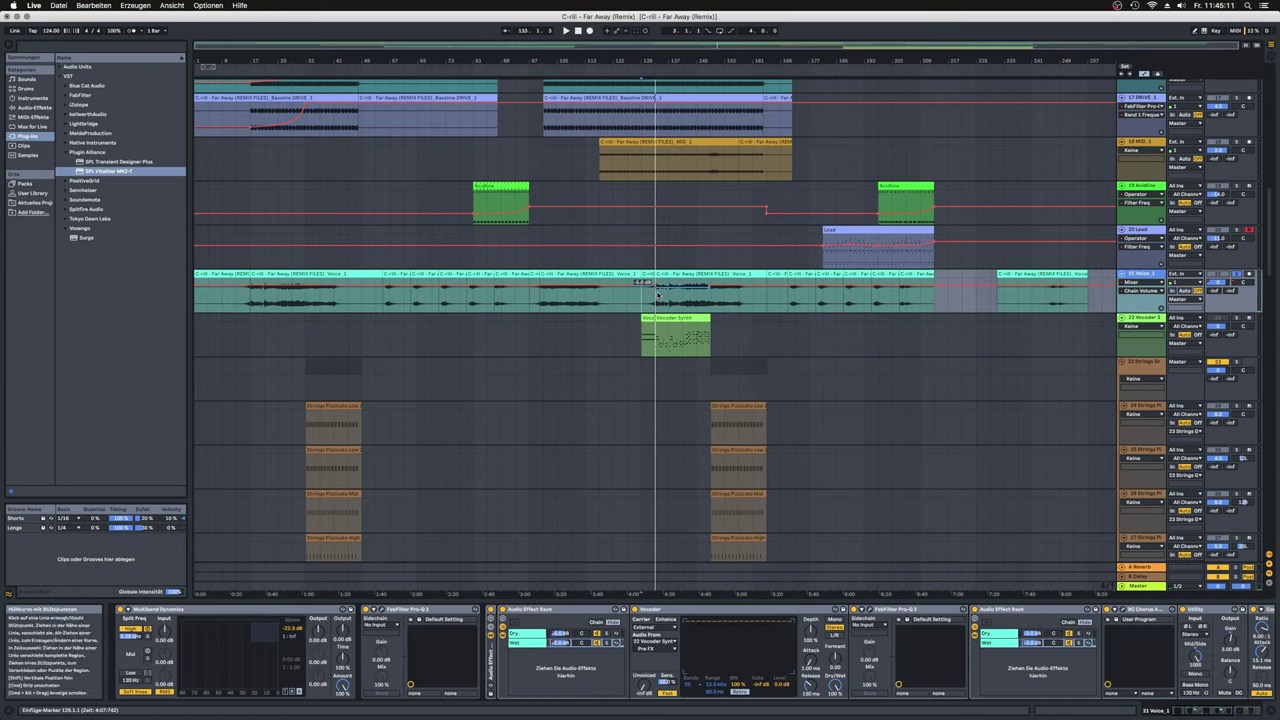
{"action": "left_click", "coordinate": [656, 332]}
{"action": "key", "text": "space"}
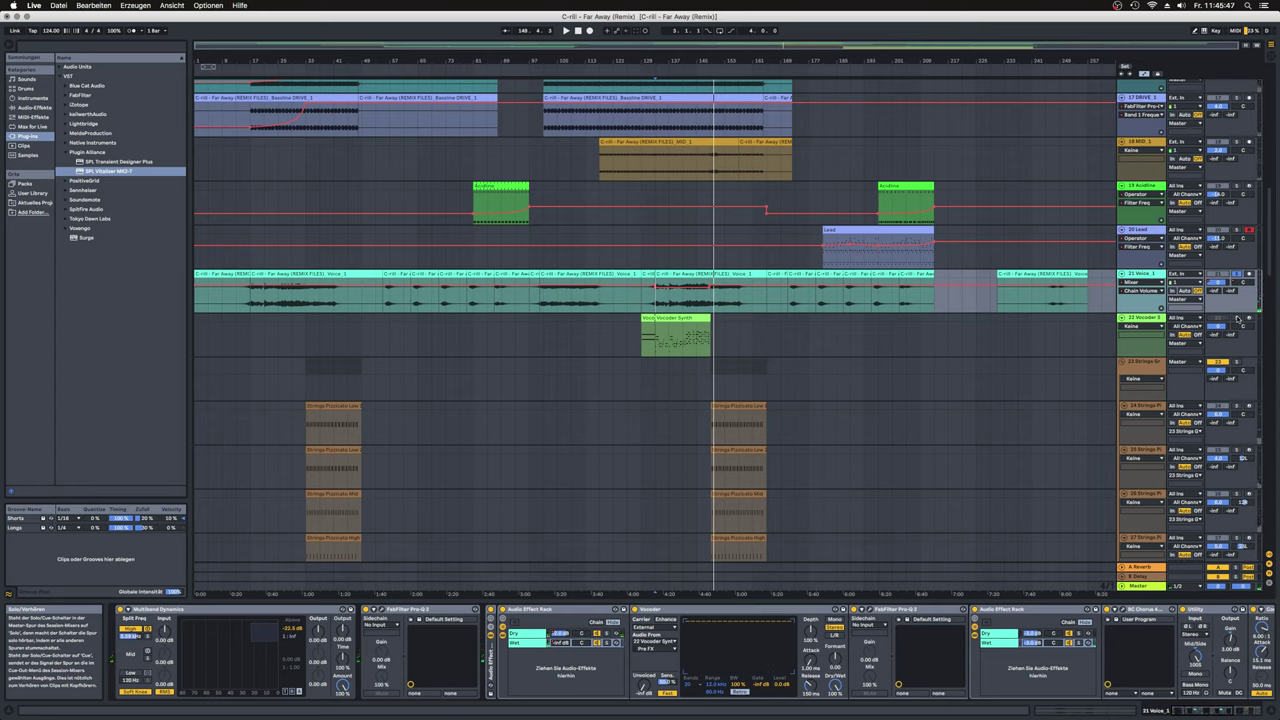
Step: Solo the Vocoder Synth track and play it from bar 133, and compare it with the soloed Voice_1 track from the same bar
{"action": "left_click", "coordinate": [658, 339]}
{"action": "key", "text": "space"}
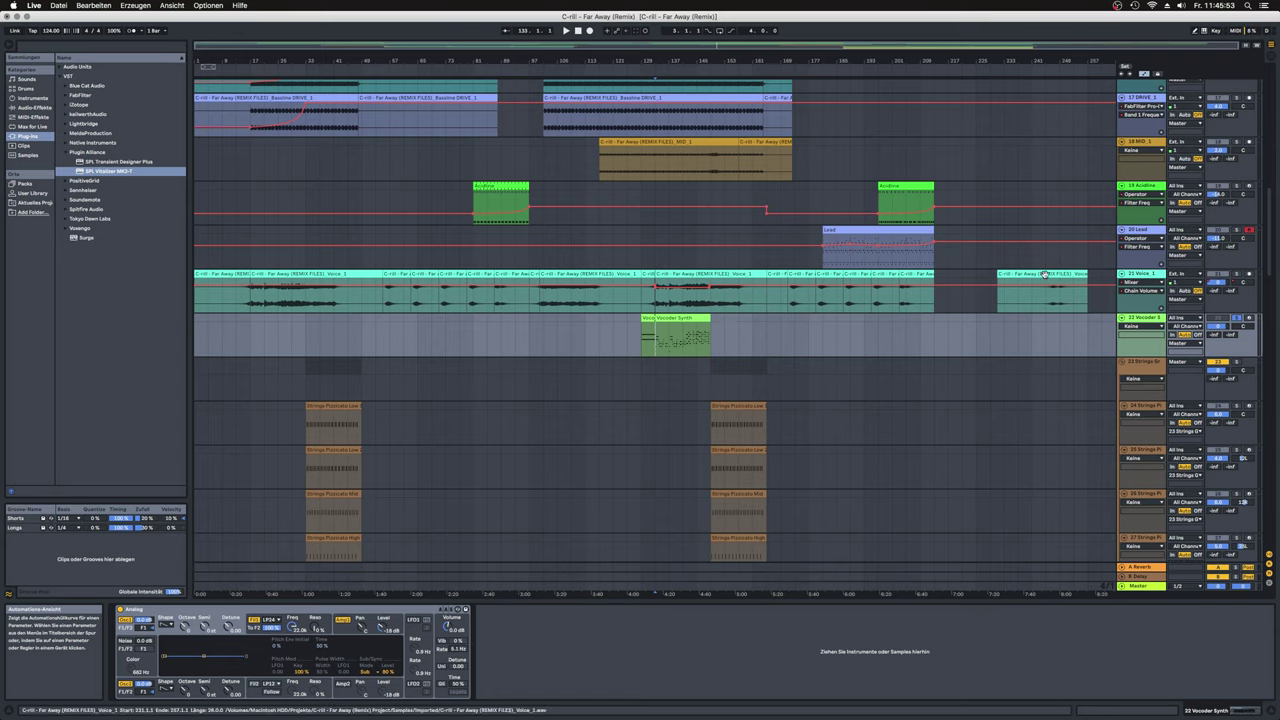
{"action": "key", "text": "space"}
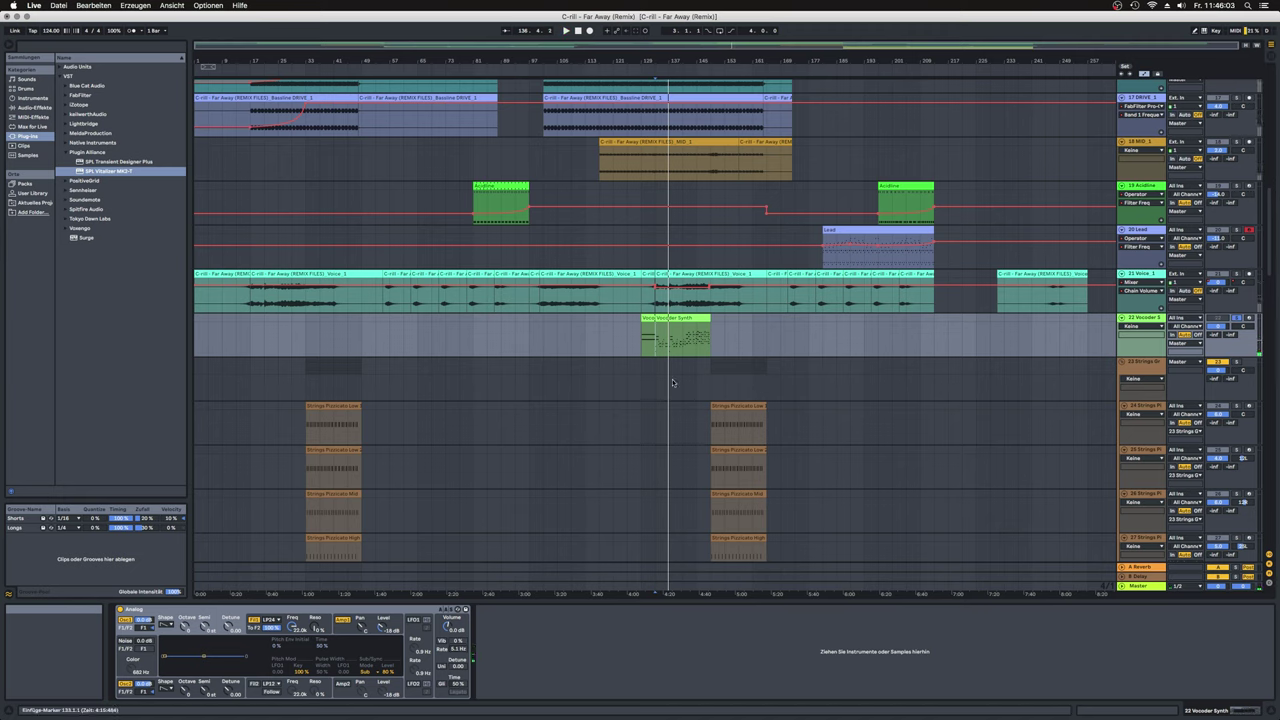
{"action": "left_click", "coordinate": [1152, 274]}
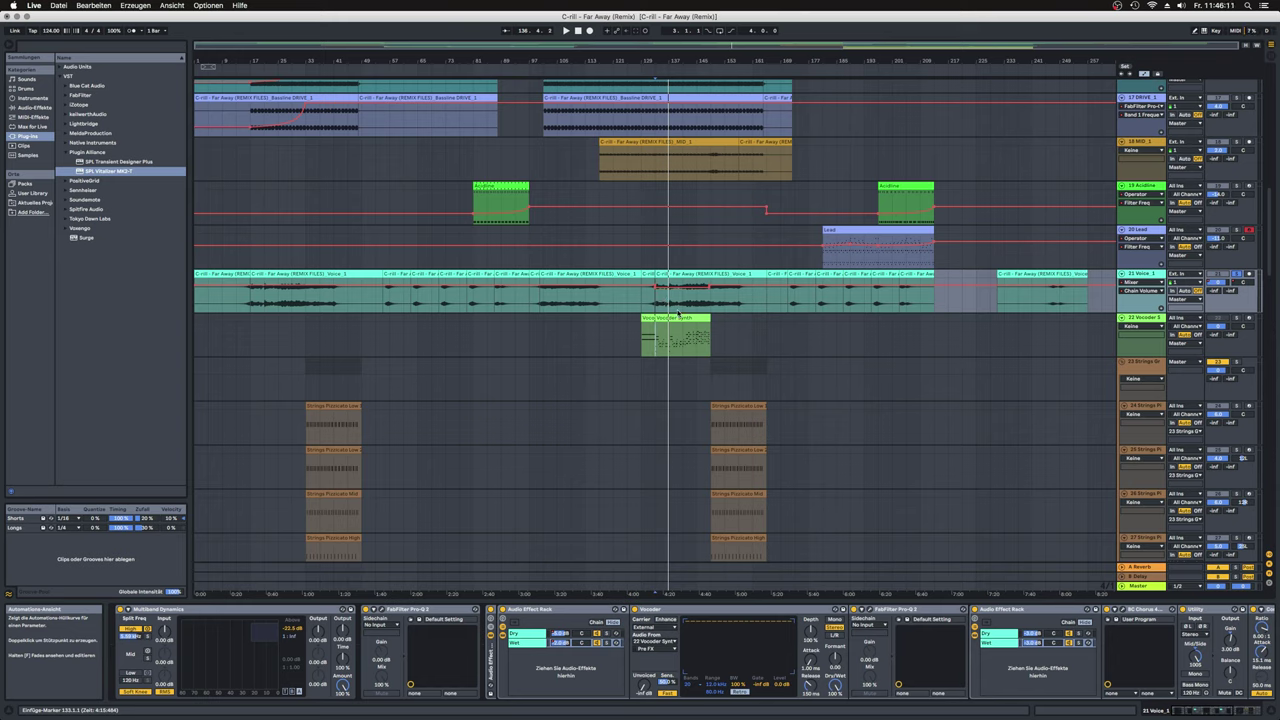
{"action": "key", "text": "space"}
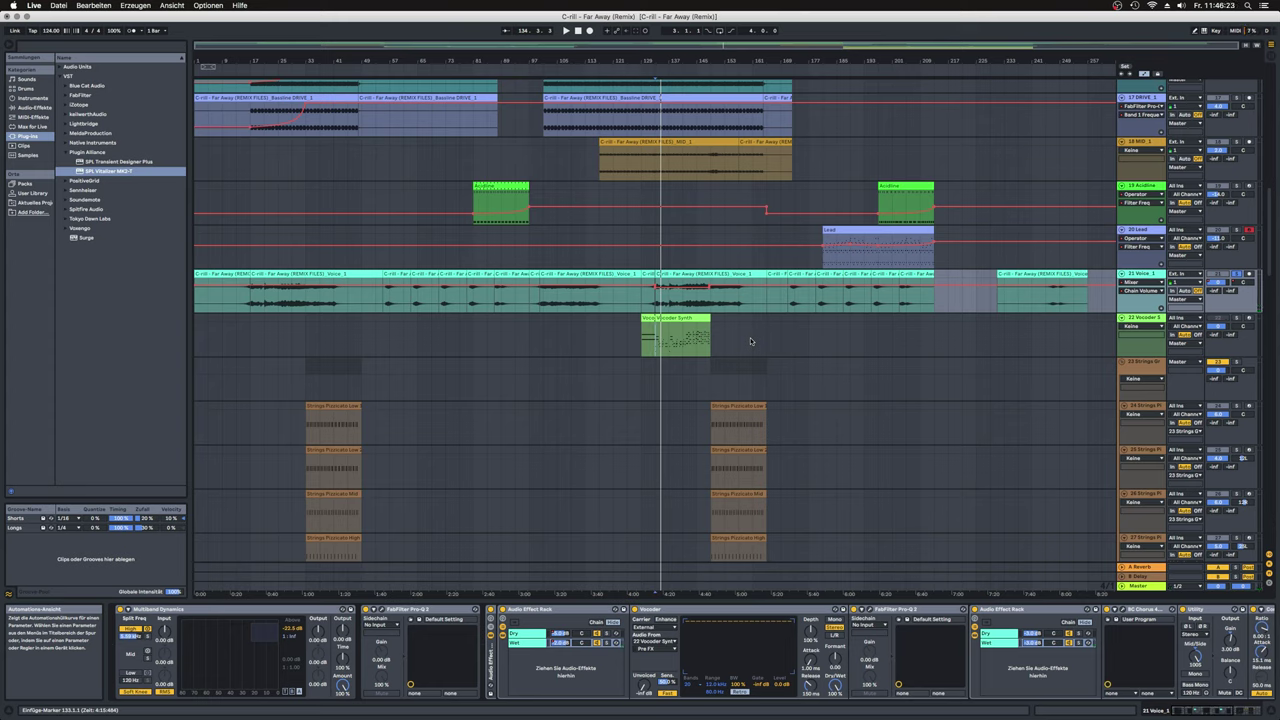
Step: Solo the Choir track, place the insert marker at bar 133 on it and play it
{"action": "scroll", "coordinate": [750, 337], "scroll_direction": "down", "scroll_amount": 5}
{"action": "scroll", "coordinate": [750, 341], "scroll_direction": "down", "scroll_amount": 20}
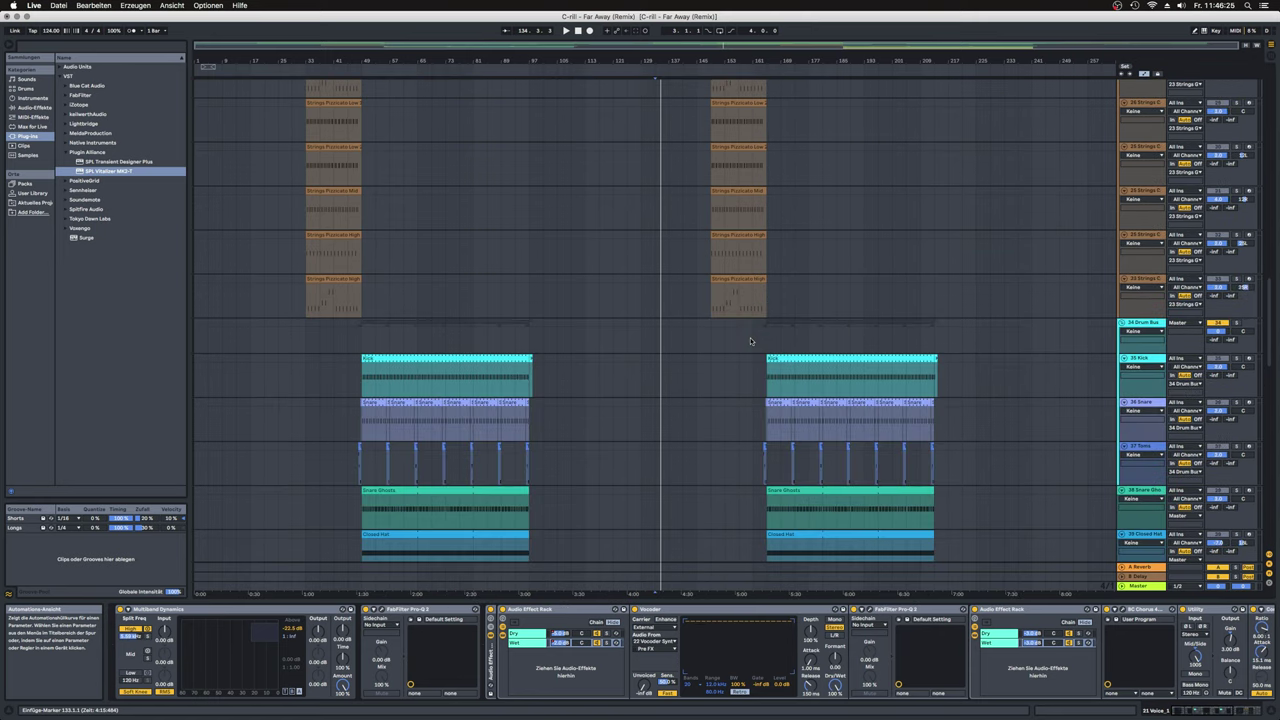
{"action": "scroll", "coordinate": [750, 341], "scroll_direction": "down", "scroll_amount": 10}
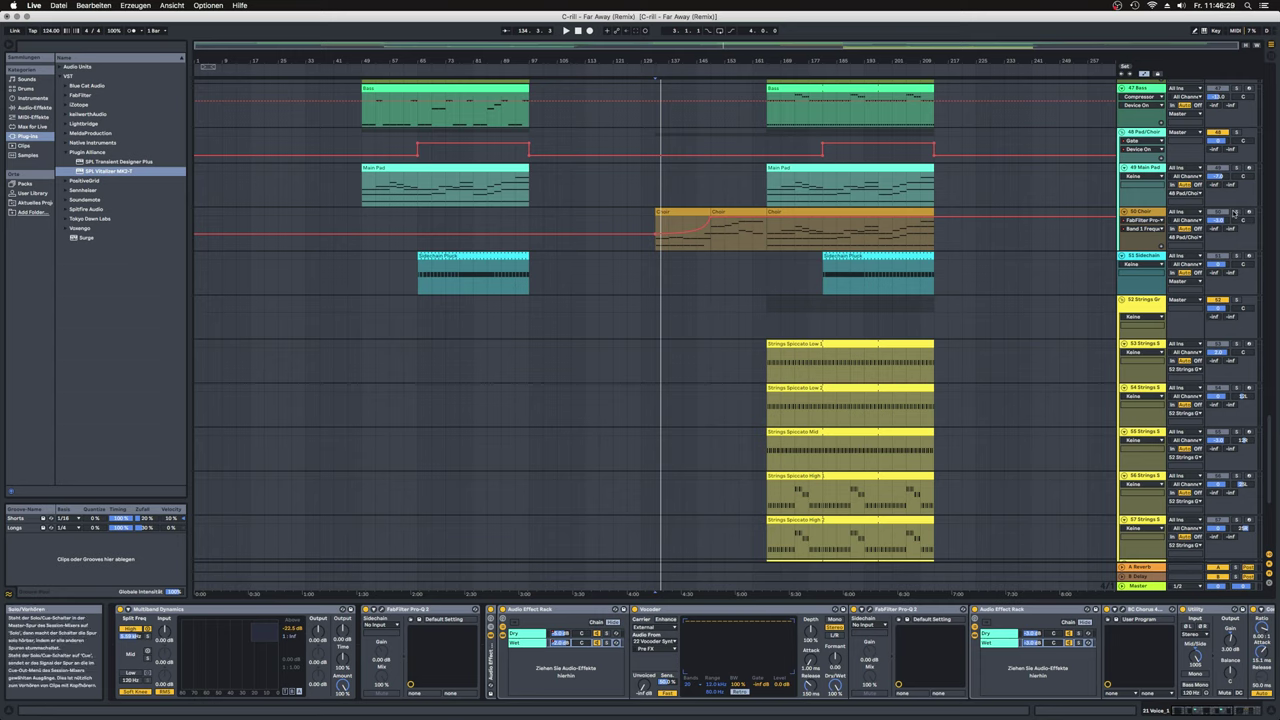
{"action": "left_click", "coordinate": [645, 230]}
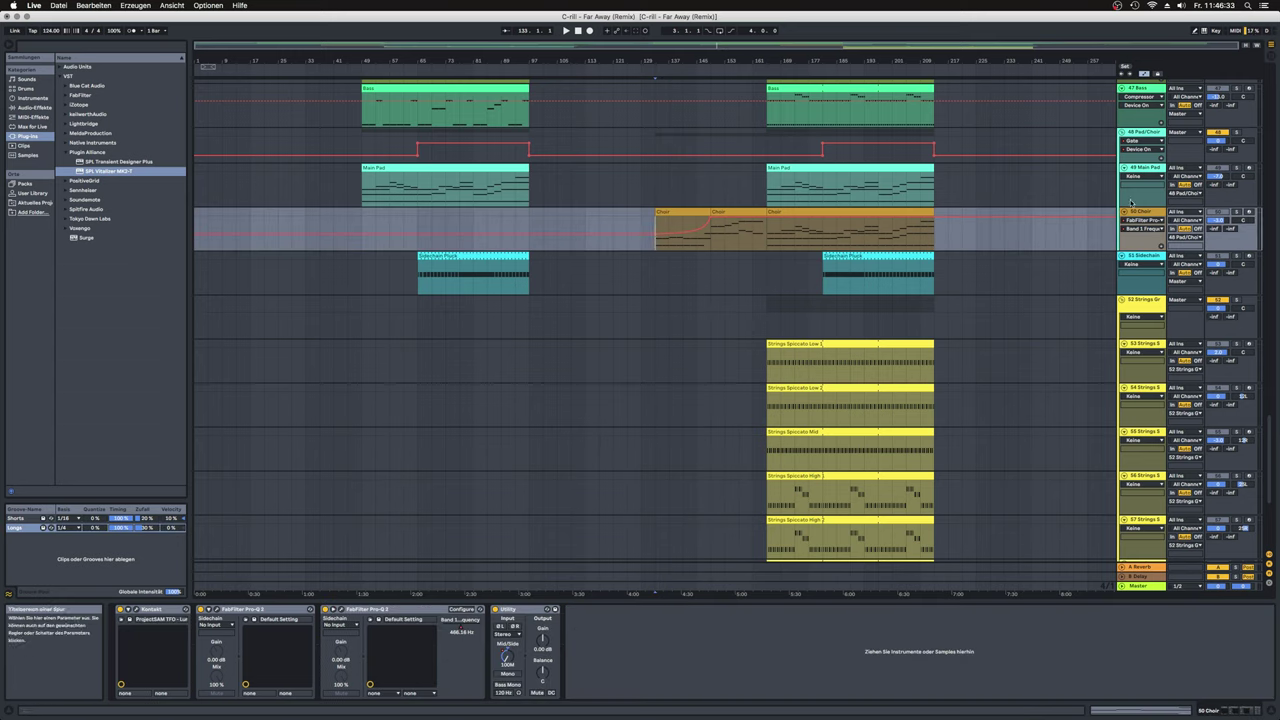
{"action": "key", "text": "space"}
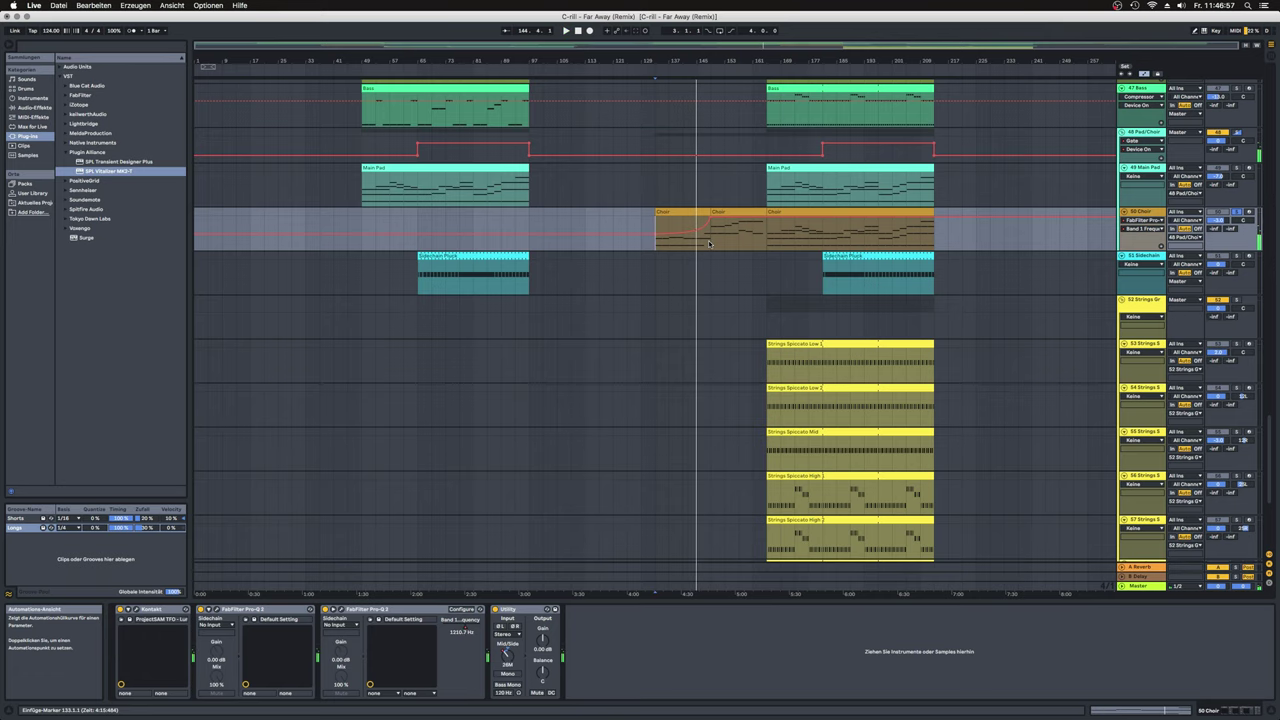
Step: Hide the displayed automation on the Gtr Rhy 1, Gtr Rhy 2 and Bass tracks by choosing Keine
{"action": "scroll", "coordinate": [706, 272], "scroll_direction": "up", "scroll_amount": 5}
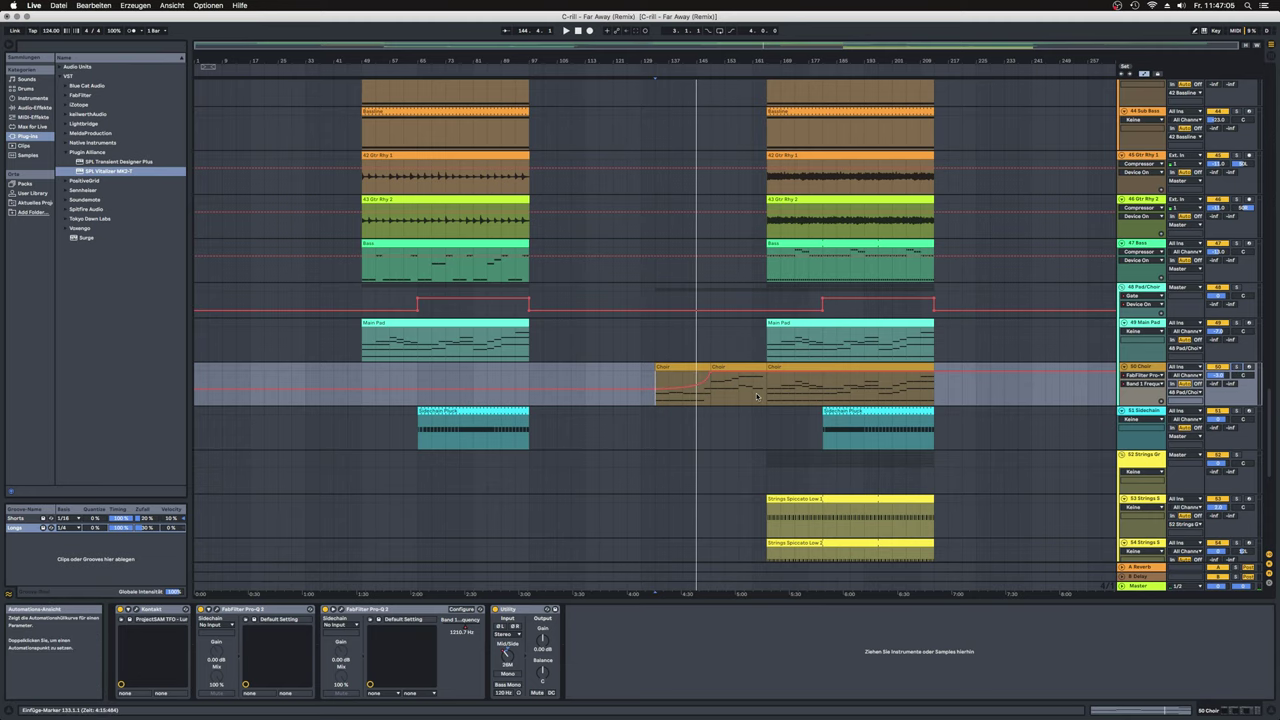
{"action": "scroll", "coordinate": [757, 397], "scroll_direction": "up", "scroll_amount": 4}
{"action": "left_click", "coordinate": [1140, 280]}
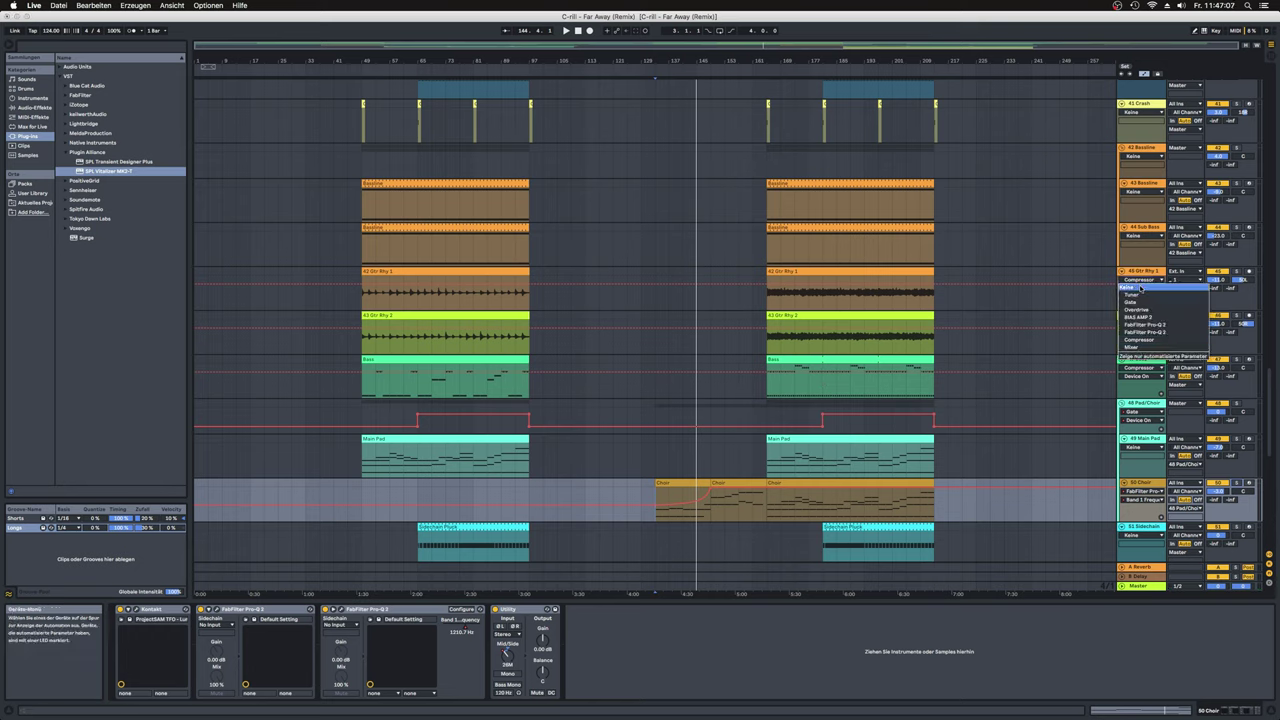
{"action": "left_click", "coordinate": [1140, 288]}
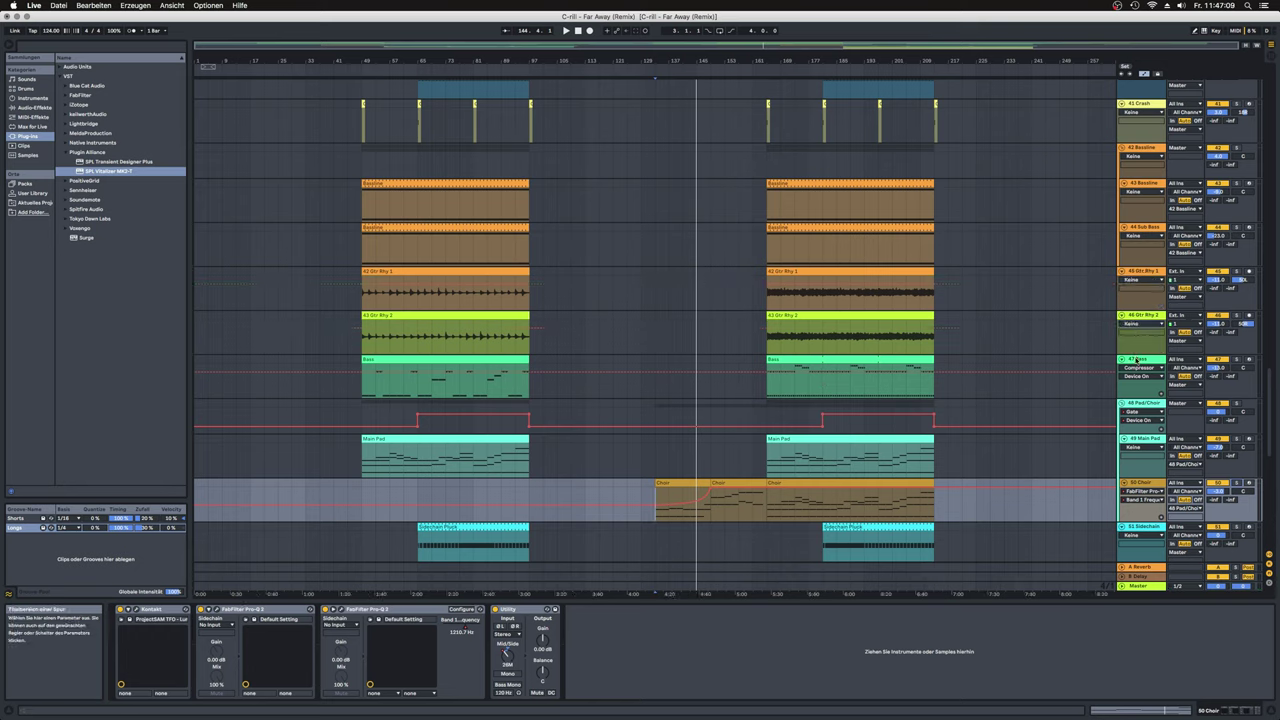
{"action": "left_click", "coordinate": [1140, 368]}
{"action": "left_click", "coordinate": [1140, 377]}
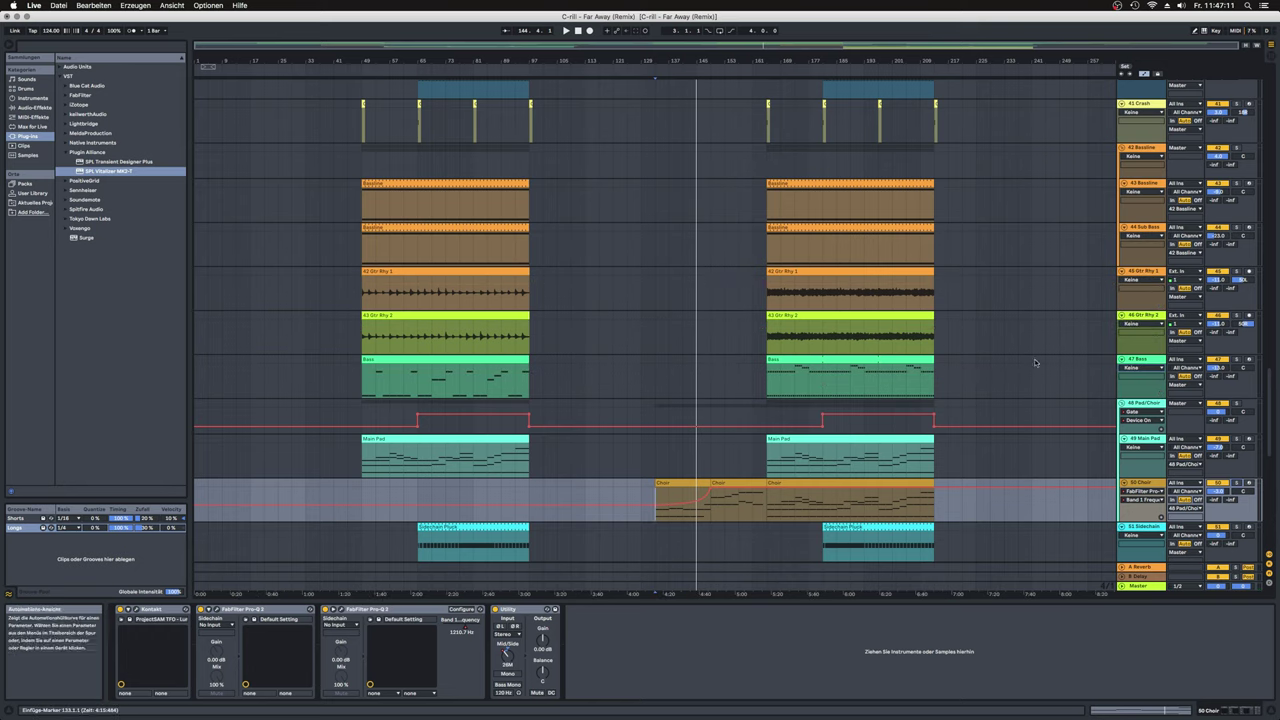
Step: Place the insert marker at bar 165 on the Arp Lead track, solo the ARP CELLO track and play it
{"action": "scroll", "coordinate": [1035, 362], "scroll_direction": "down", "scroll_amount": 18}
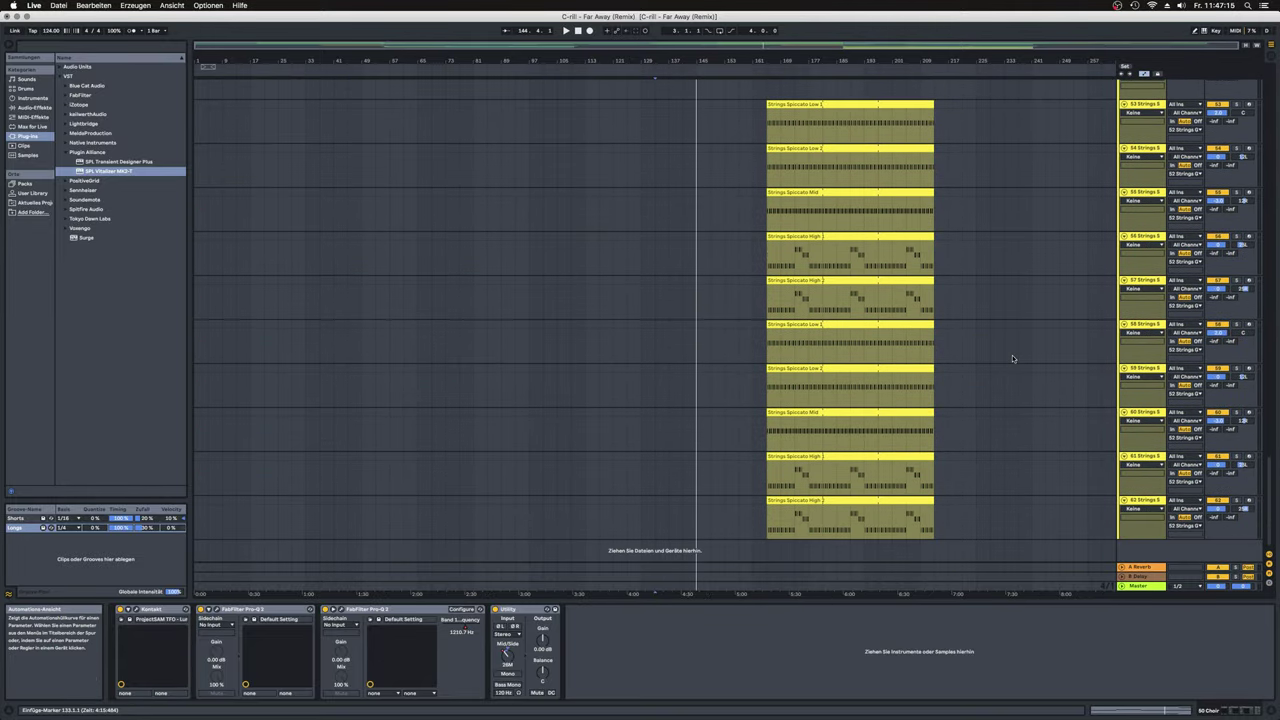
{"action": "scroll", "coordinate": [1012, 355], "scroll_direction": "up", "scroll_amount": 18}
{"action": "scroll", "coordinate": [1012, 355], "scroll_direction": "up", "scroll_amount": 10}
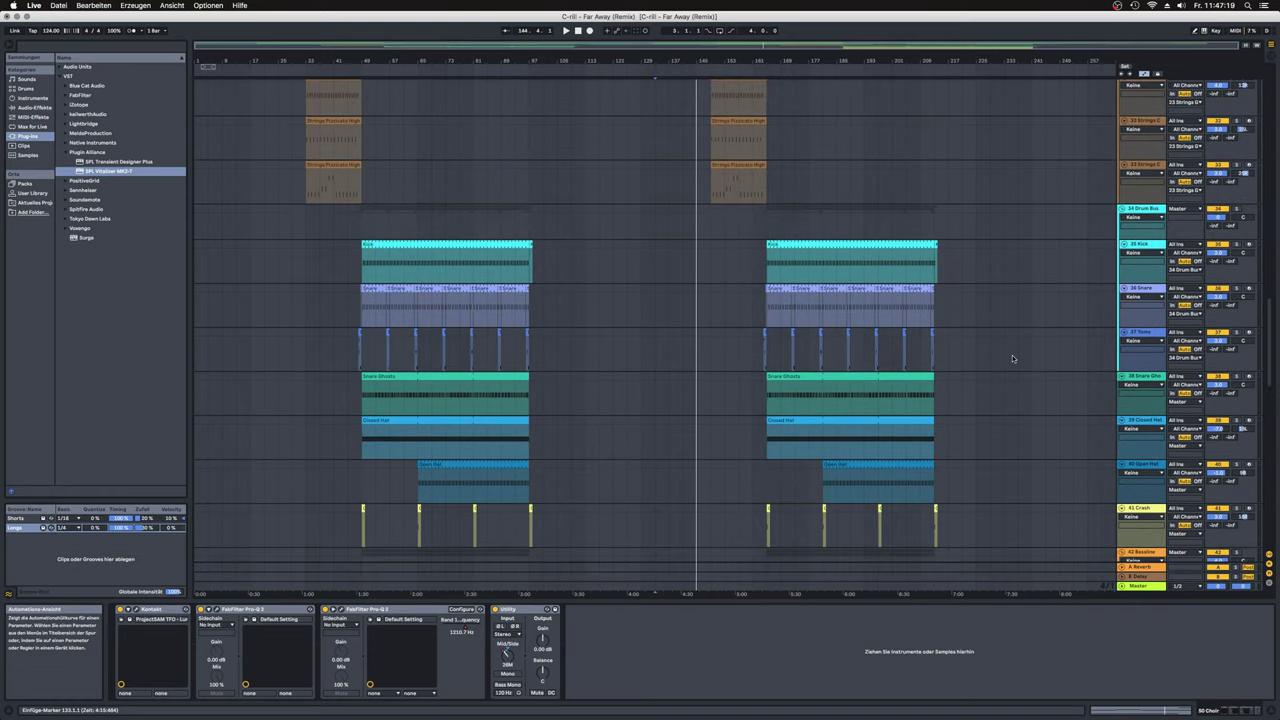
{"action": "scroll", "coordinate": [1012, 355], "scroll_direction": "up", "scroll_amount": 12}
{"action": "scroll", "coordinate": [1012, 358], "scroll_direction": "up", "scroll_amount": 10}
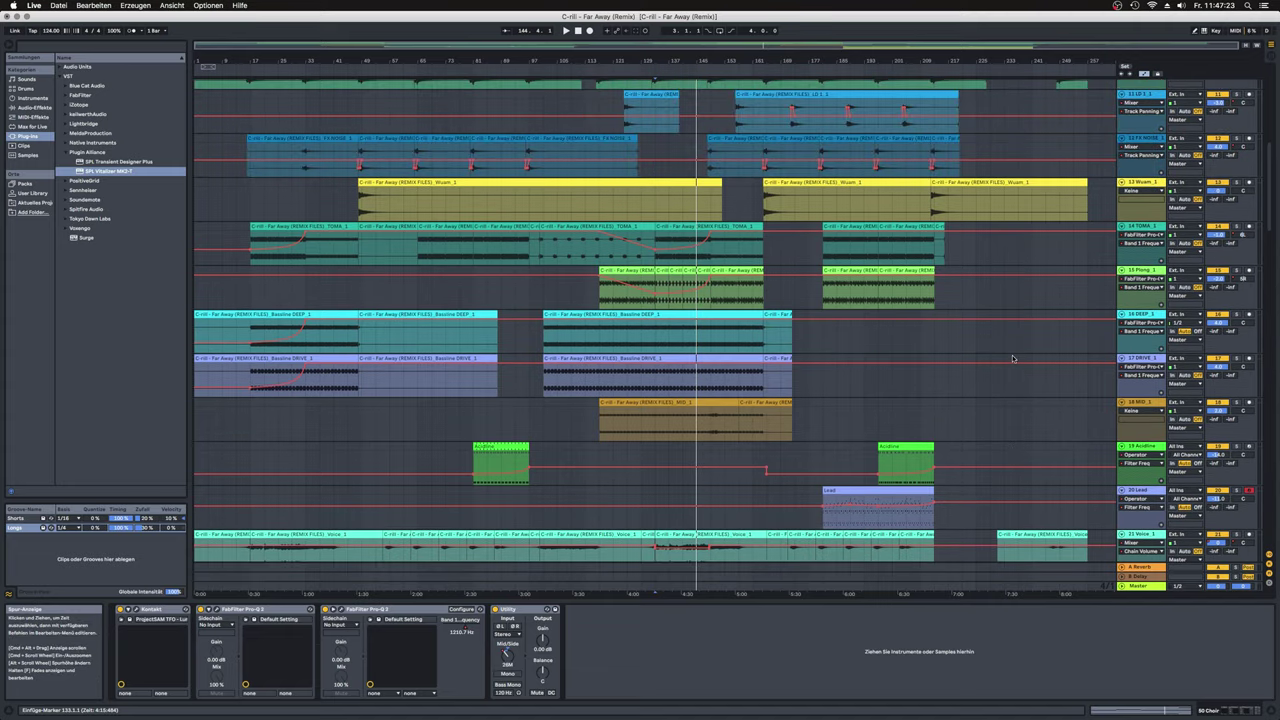
{"action": "scroll", "coordinate": [1012, 358], "scroll_direction": "up", "scroll_amount": 3}
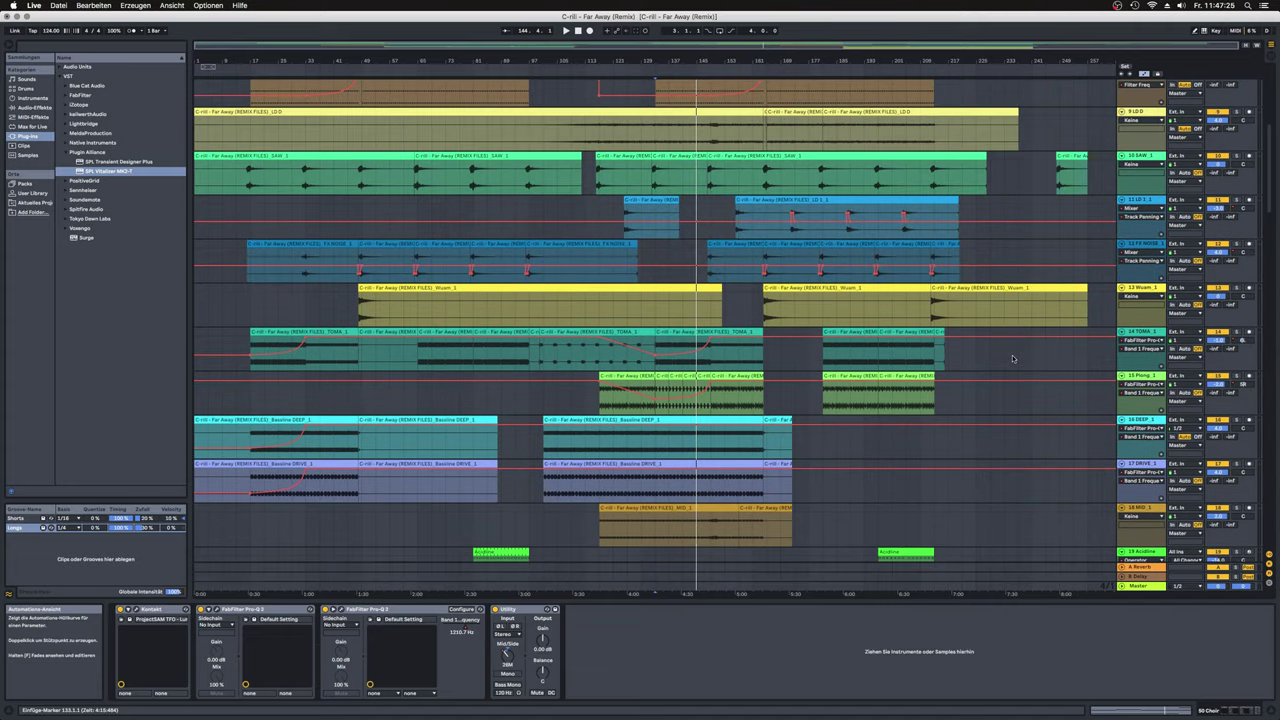
{"action": "scroll", "coordinate": [1012, 358], "scroll_direction": "up", "scroll_amount": 4}
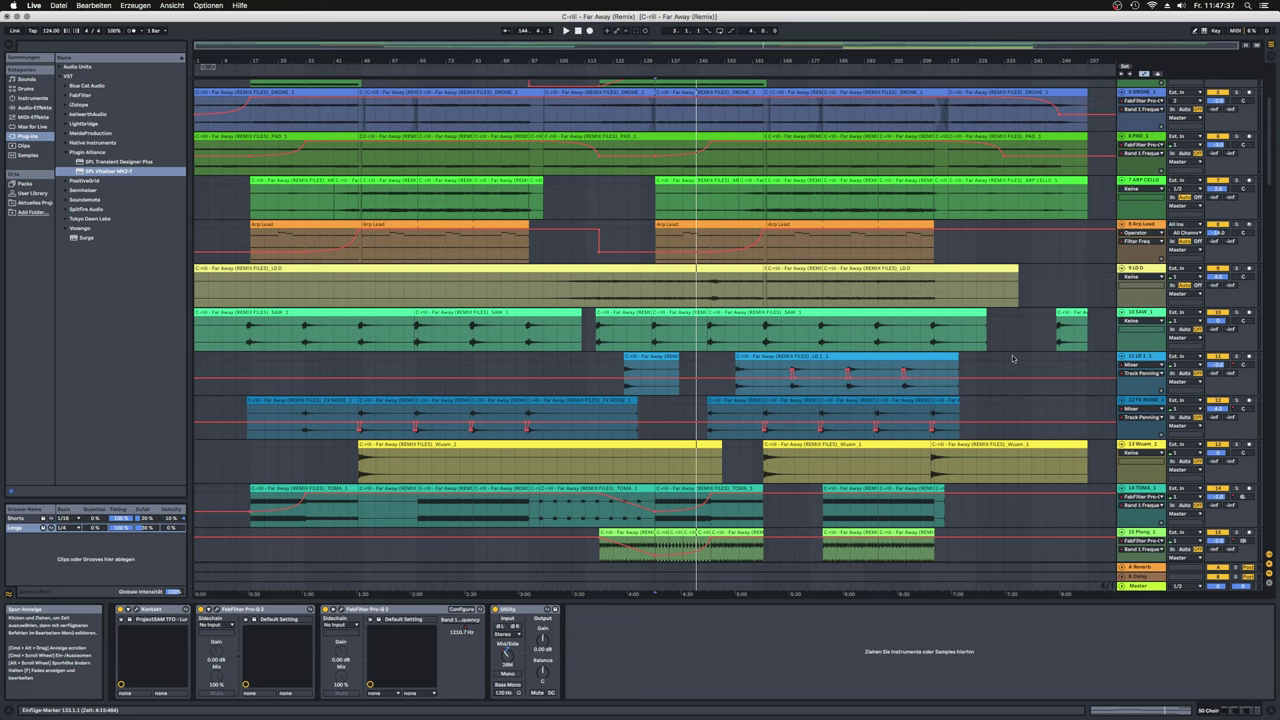
{"action": "left_click", "coordinate": [768, 250]}
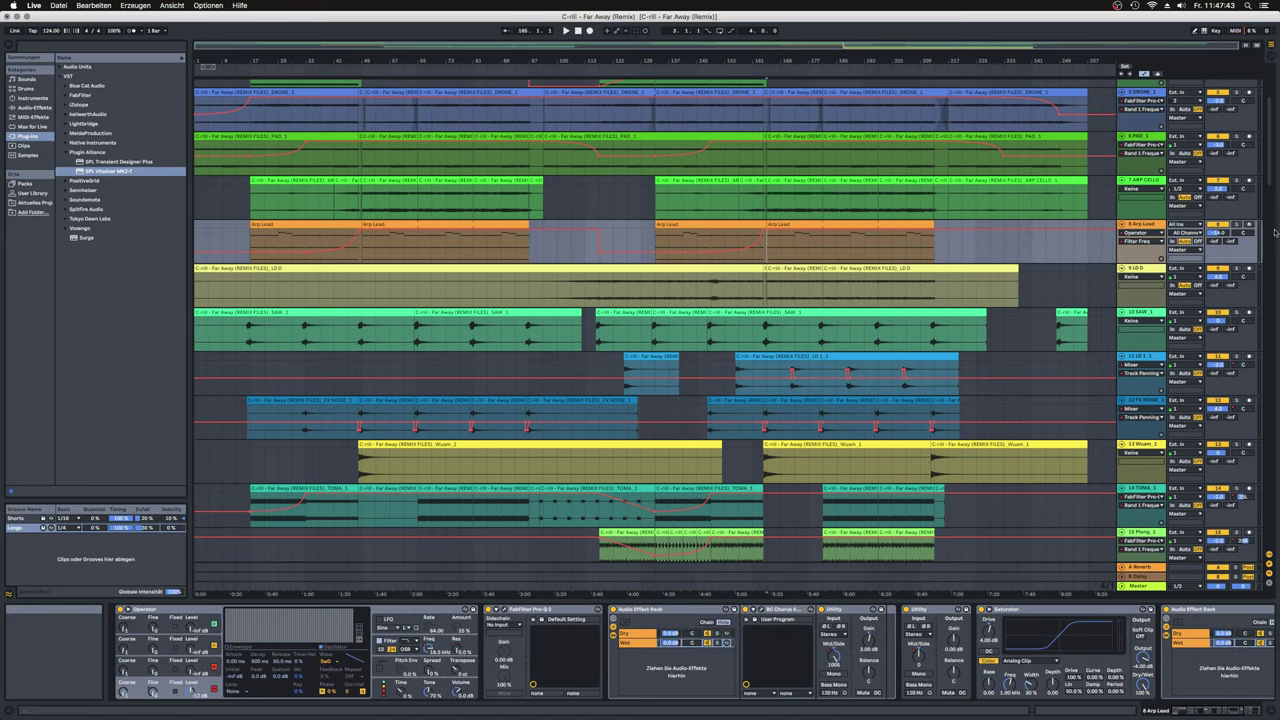
{"action": "left_click", "coordinate": [1237, 183]}
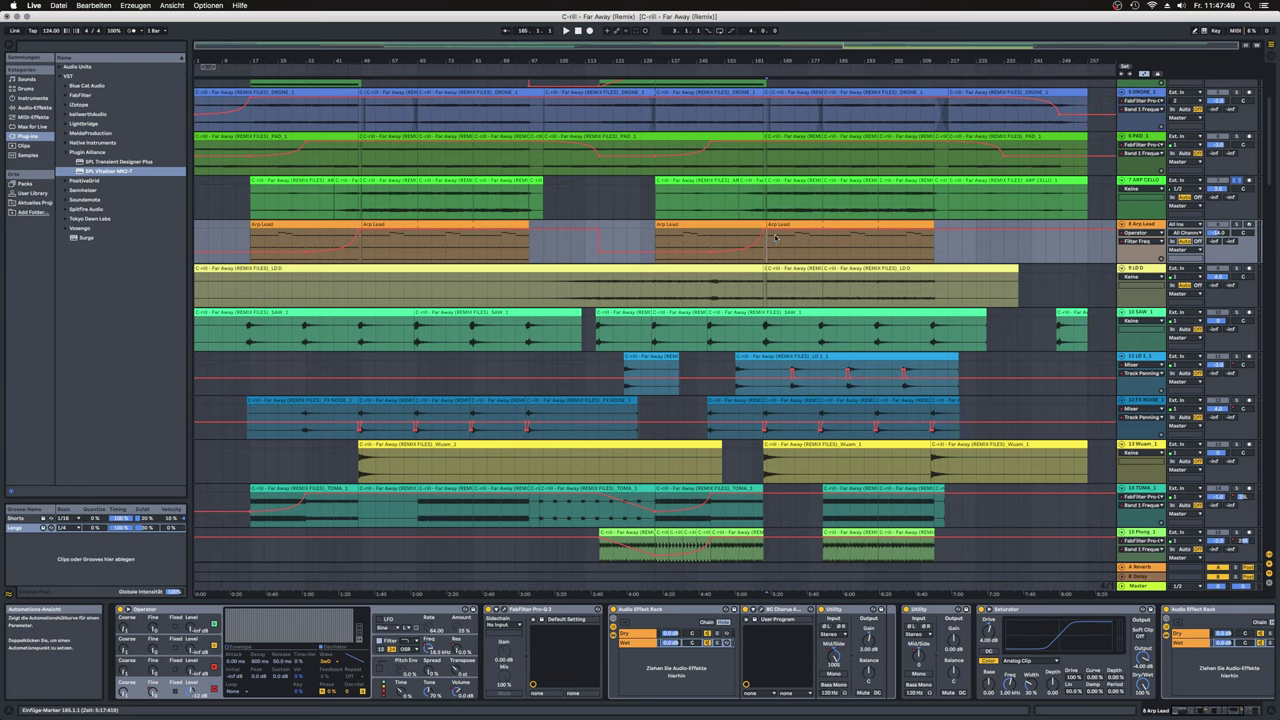
{"action": "key", "text": "space"}
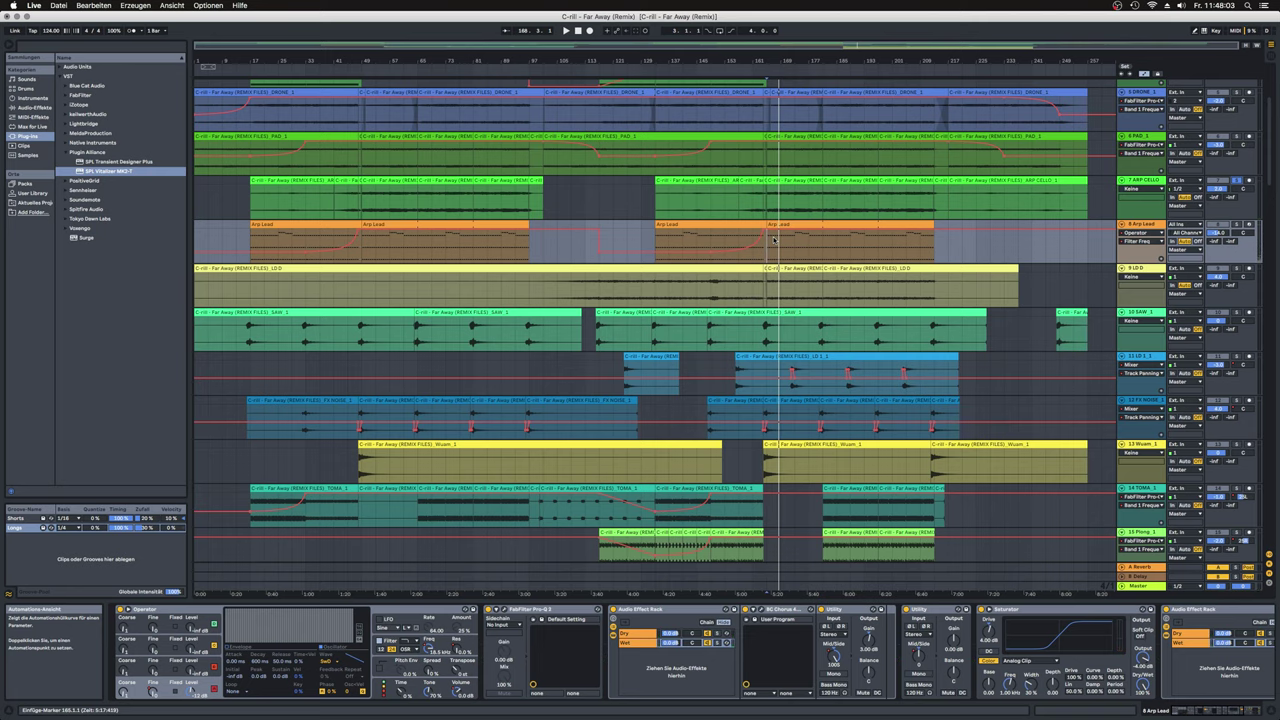
Step: Solo the yellow spiccato strings group and play it from bar 165
{"action": "scroll", "coordinate": [800, 330], "scroll_direction": "down", "scroll_amount": 7}
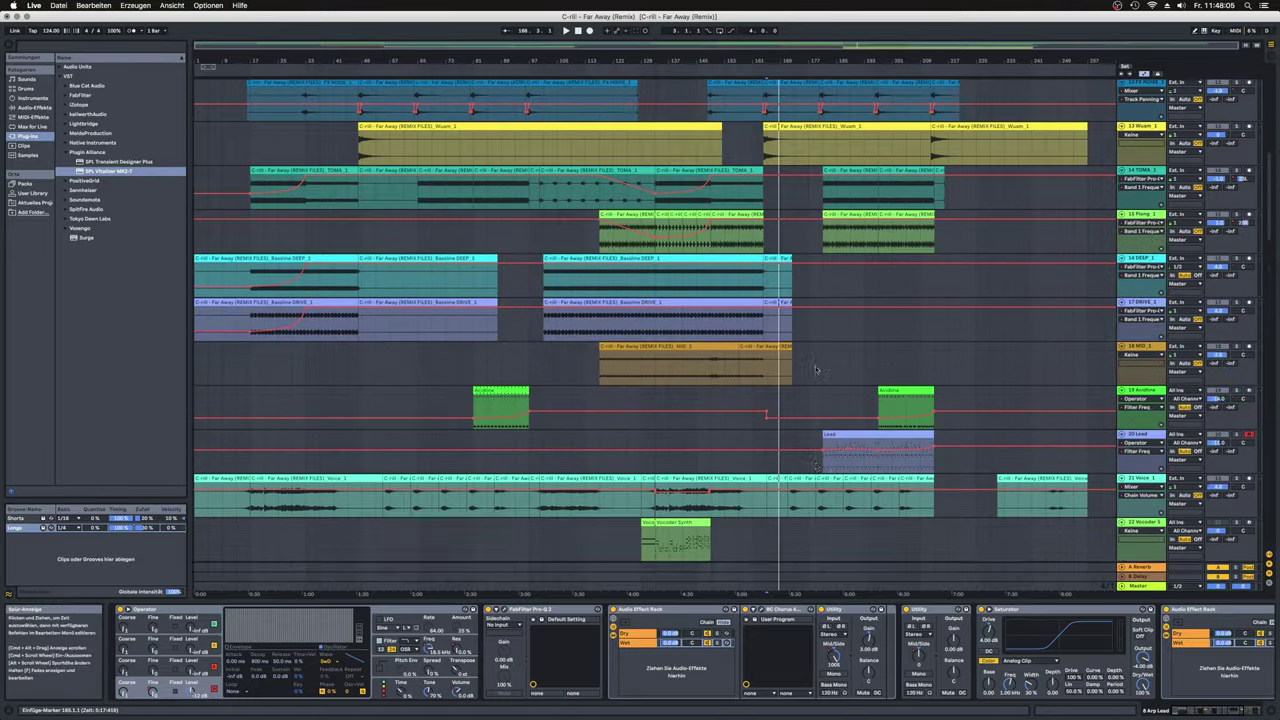
{"action": "scroll", "coordinate": [815, 370], "scroll_direction": "down", "scroll_amount": 20}
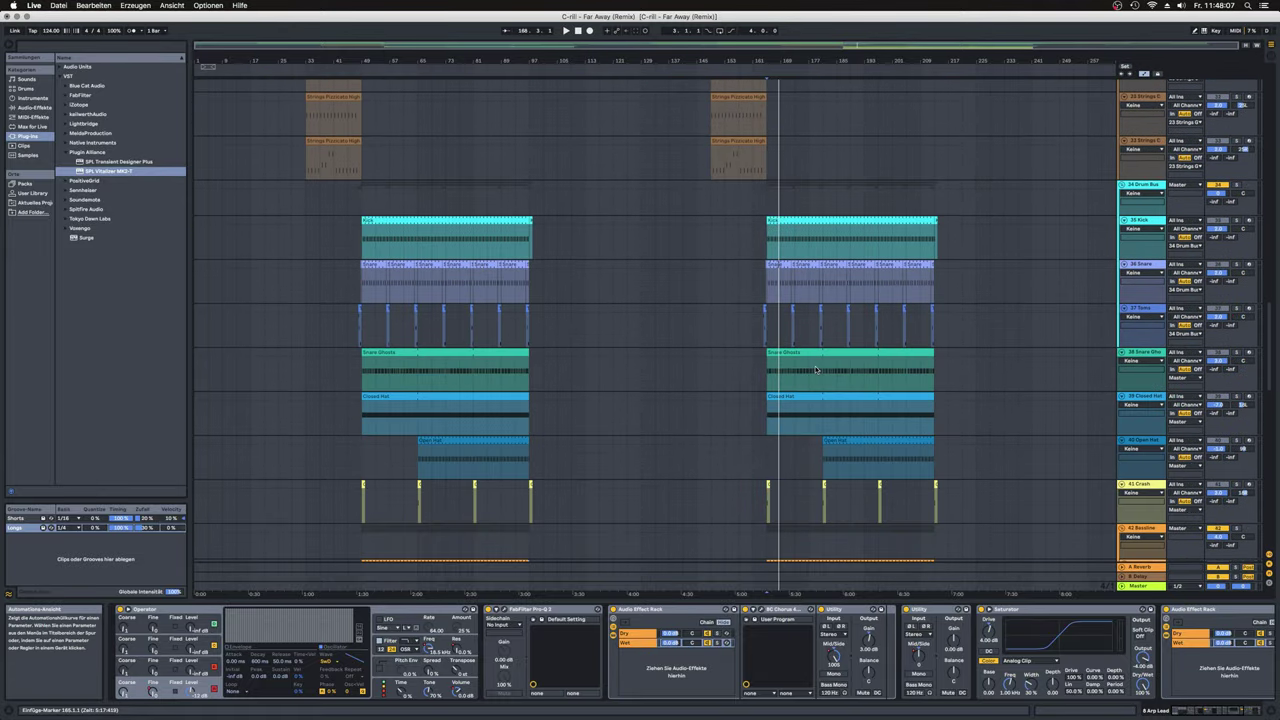
{"action": "scroll", "coordinate": [816, 370], "scroll_direction": "down", "scroll_amount": 20}
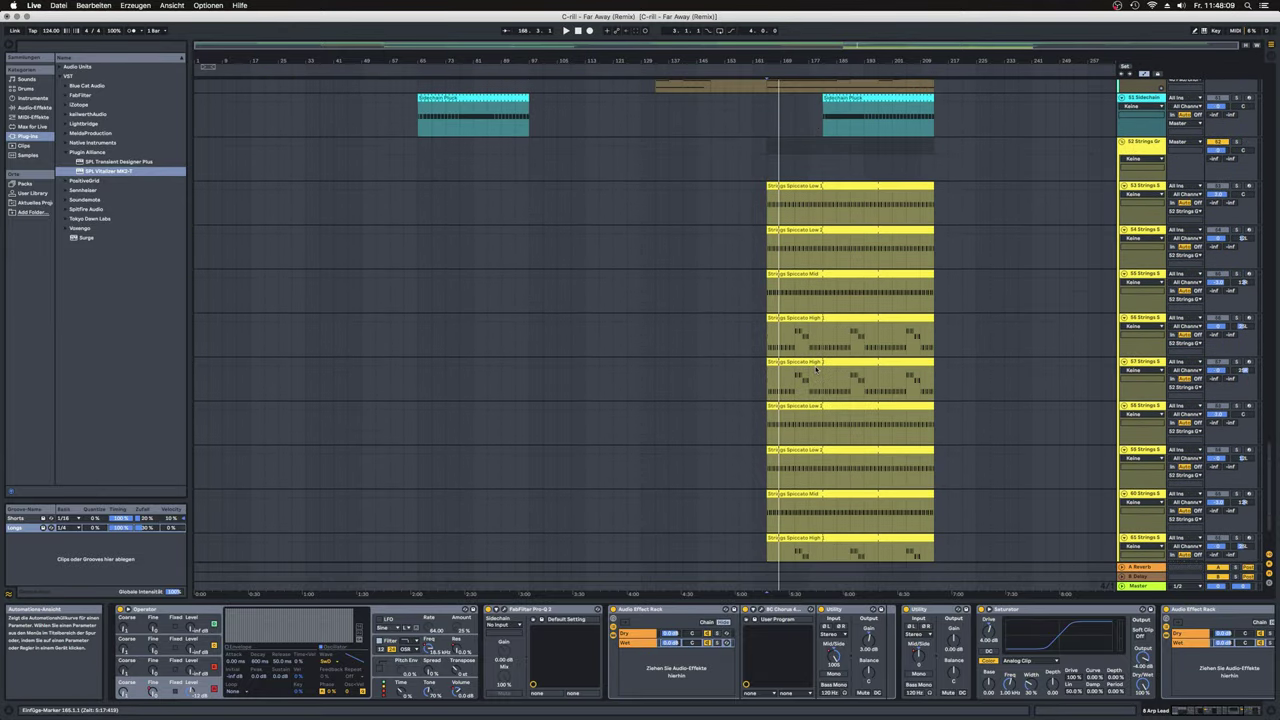
{"action": "scroll", "coordinate": [816, 369], "scroll_direction": "down", "scroll_amount": 1}
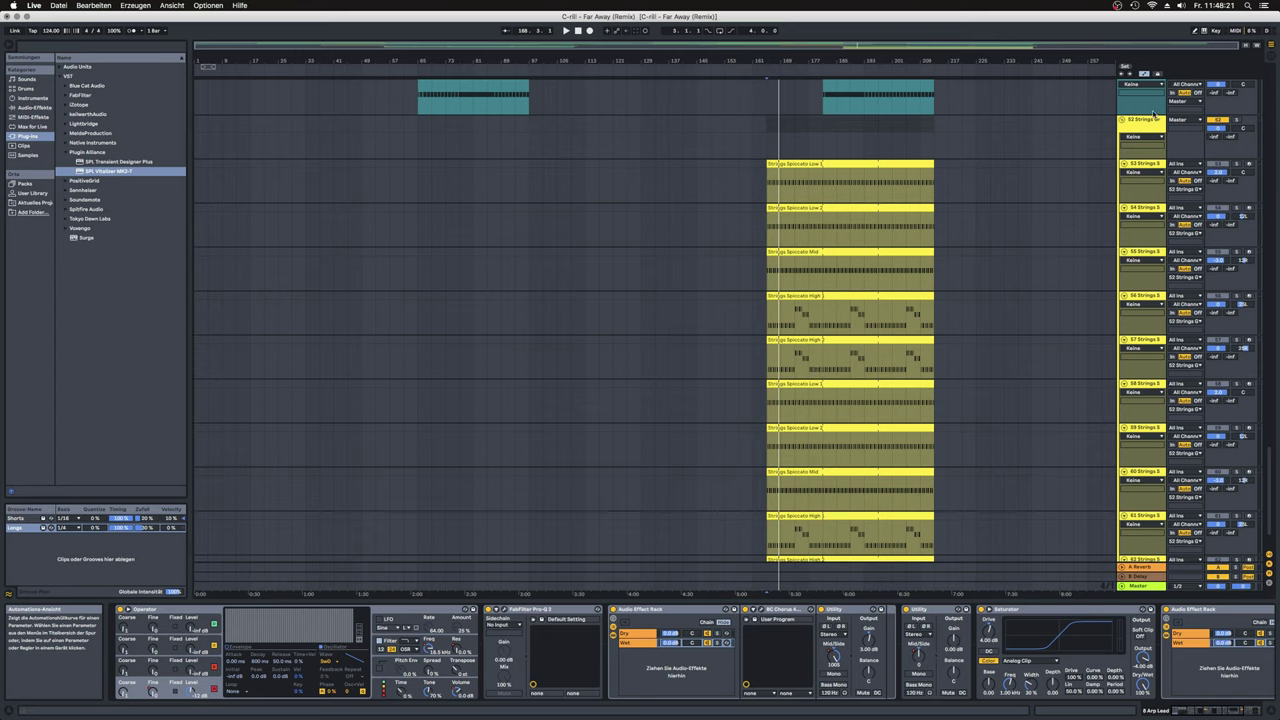
{"action": "left_click", "coordinate": [1236, 121]}
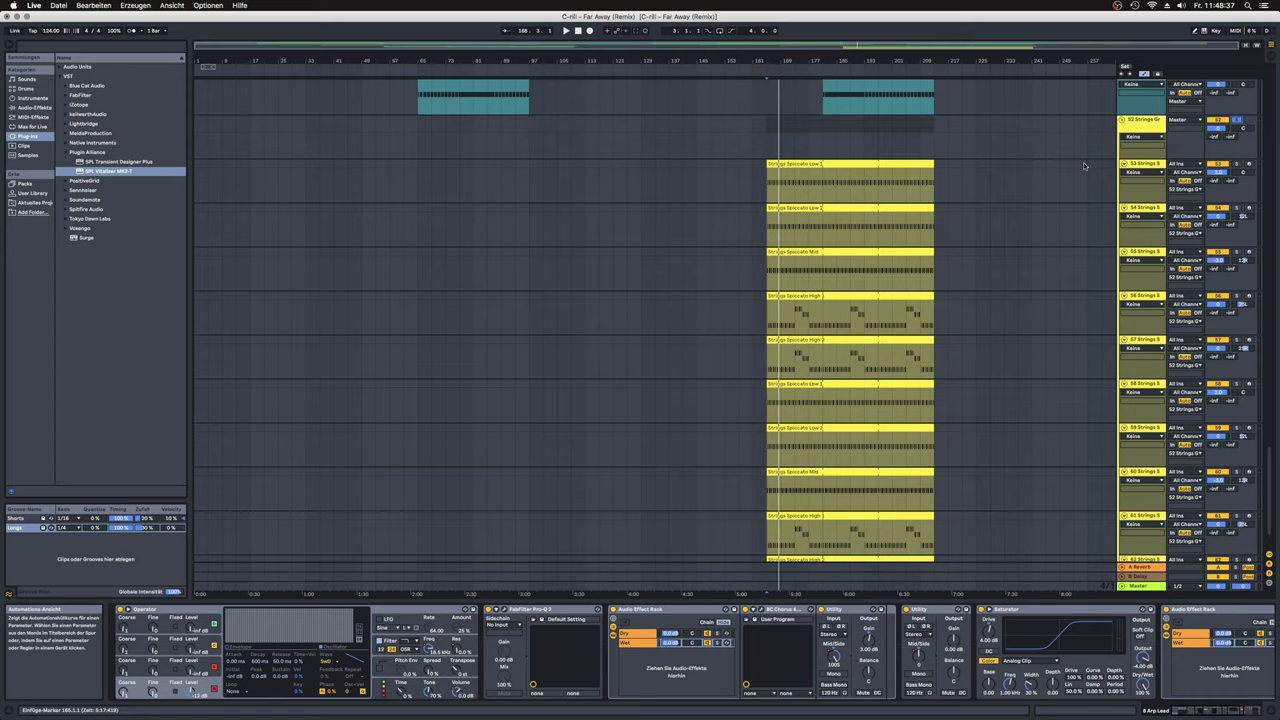
{"action": "scroll", "coordinate": [1014, 236], "scroll_direction": "up", "scroll_amount": 5}
{"action": "key", "text": "space"}
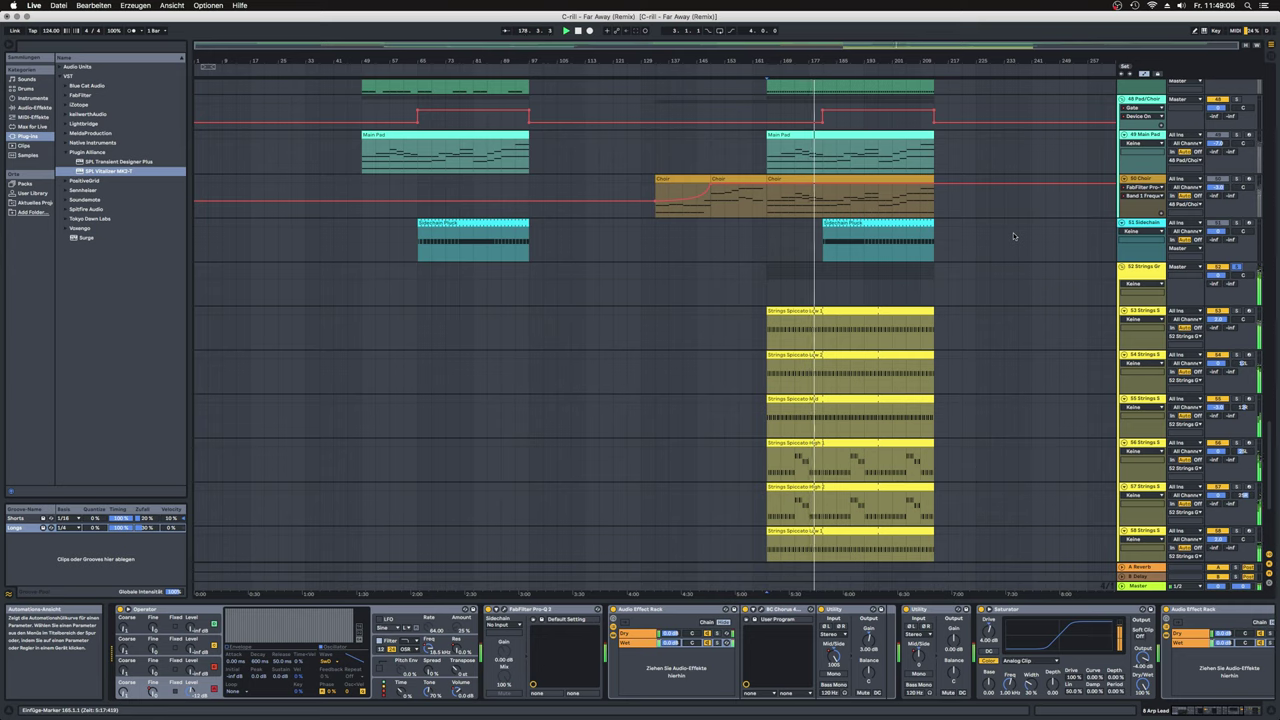
Step: Zoom in on the Strings Spiccato High 1 clip, place the insert marker at bar 173 and play the soloed strings group
{"action": "left_click", "coordinate": [772, 459]}
{"action": "scroll", "coordinate": [772, 459], "scroll_direction": "up", "scroll_amount": 5}
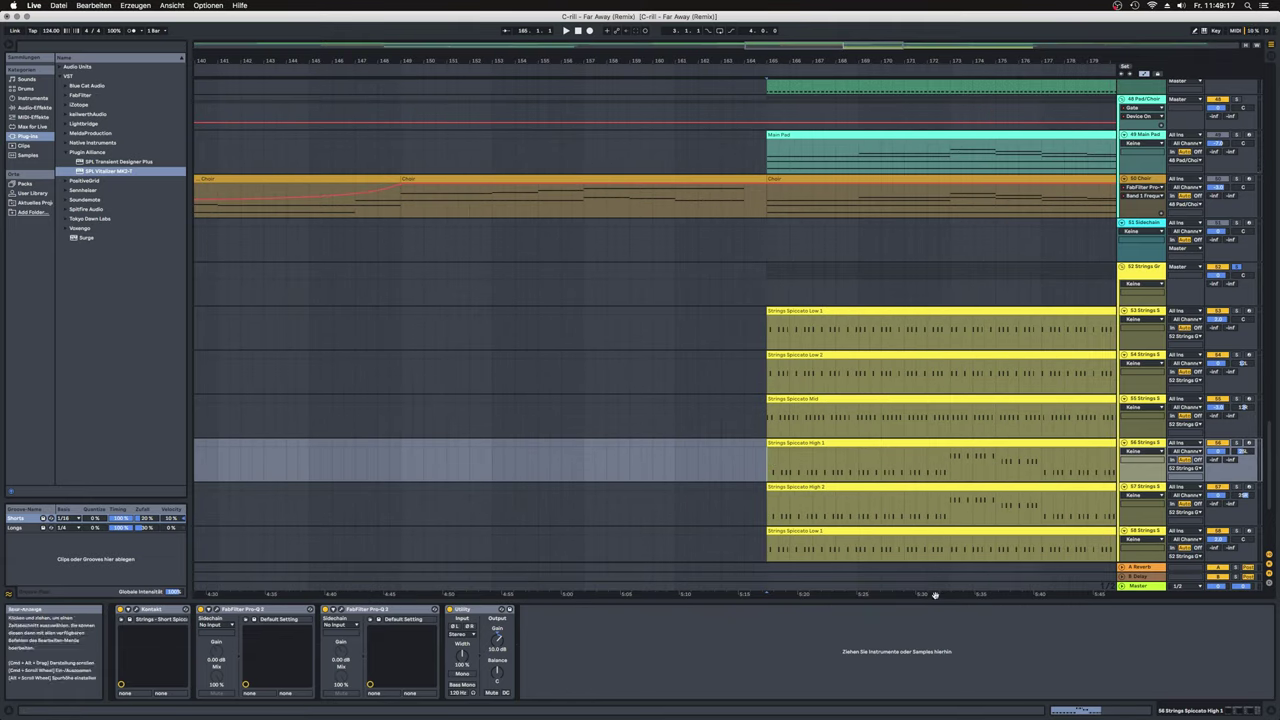
{"action": "left_click_drag", "start_coordinate": [935, 594], "coordinate": [807, 594]}
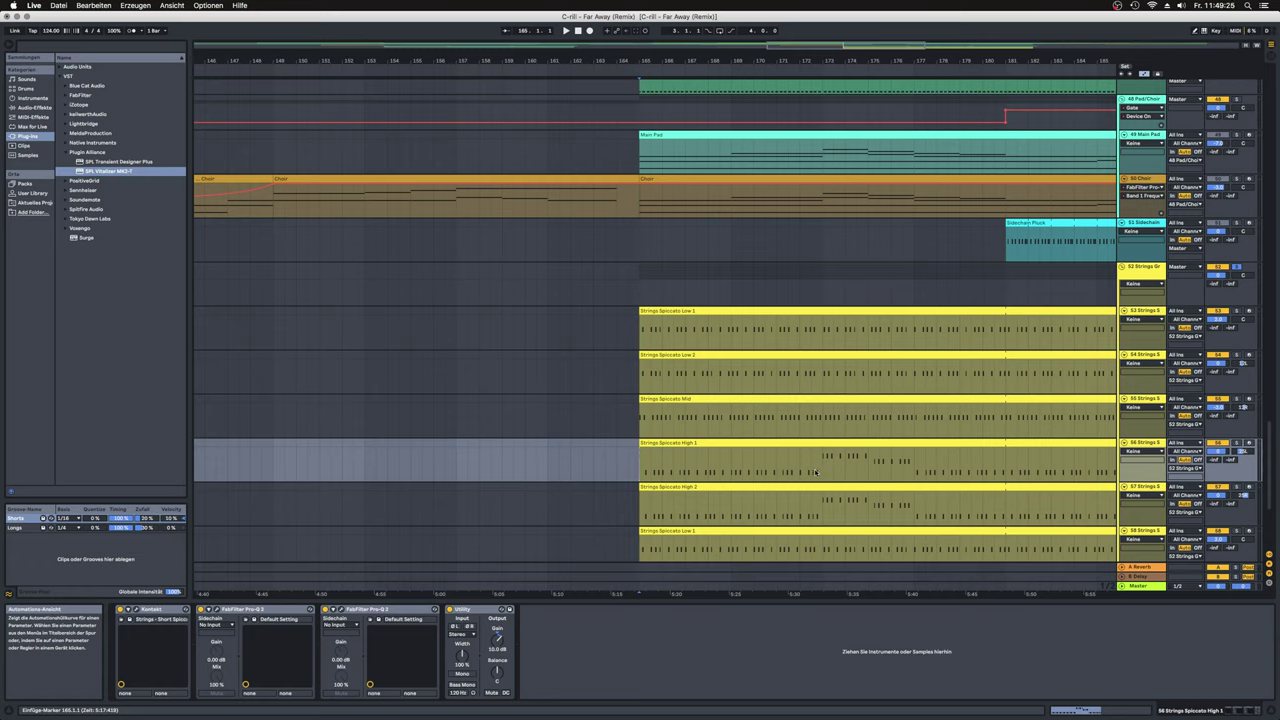
{"action": "left_click", "coordinate": [821, 471]}
{"action": "key", "text": "space"}
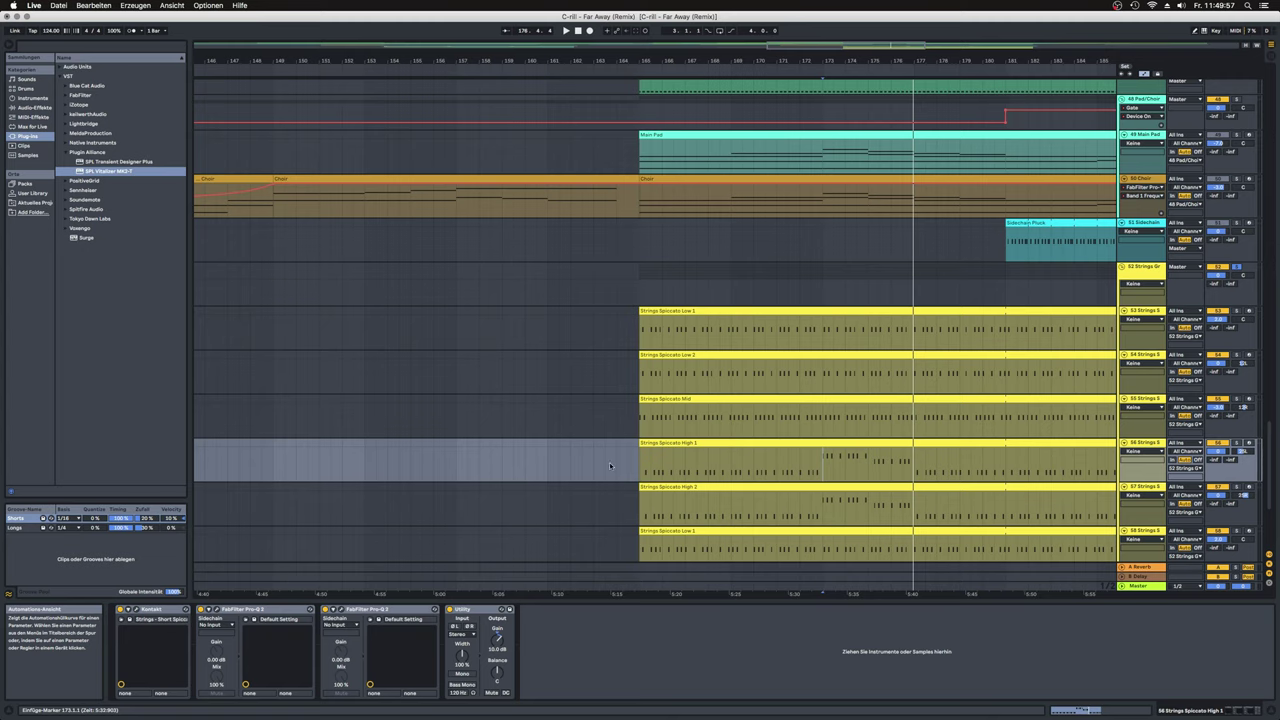
Step: Solo the Drum Bus, Snare Ghosts, Closed Hat, Open Hat and Crash tracks and play them from bar 165
{"action": "left_click", "coordinate": [1096, 322]}
{"action": "scroll", "coordinate": [1096, 322], "scroll_direction": "up", "scroll_amount": 4}
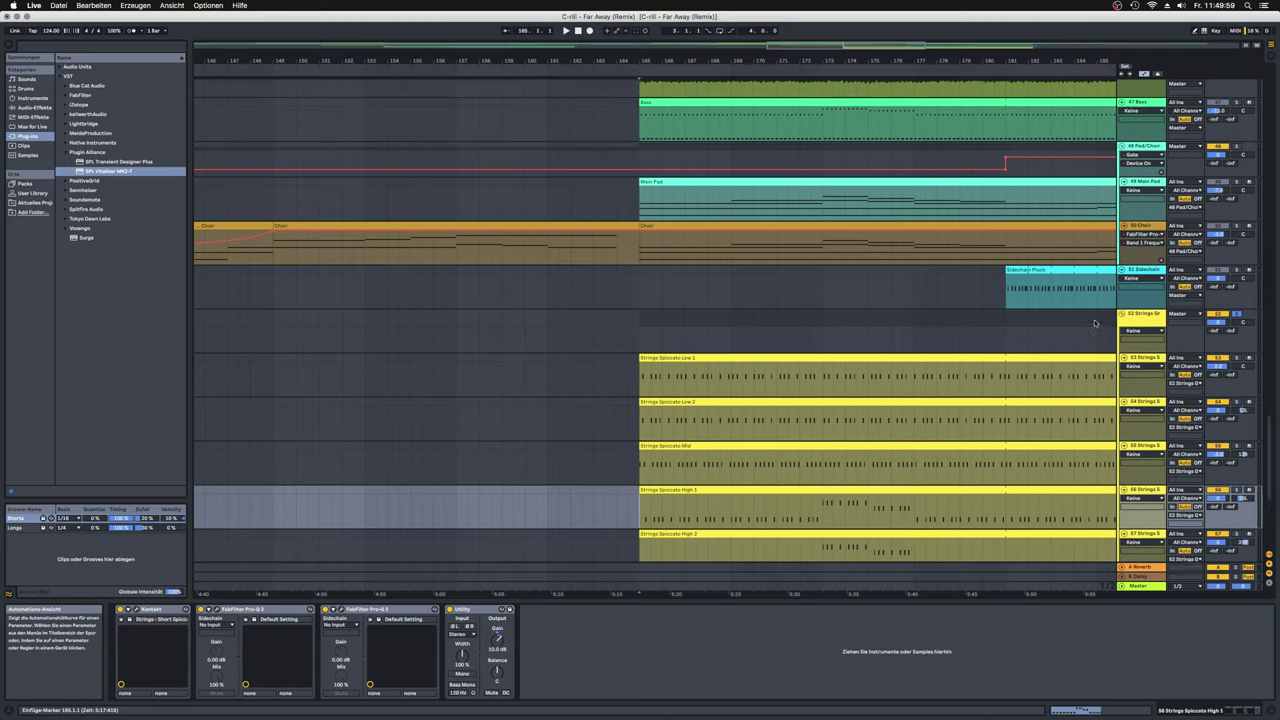
{"action": "scroll", "coordinate": [1096, 322], "scroll_direction": "up", "scroll_amount": 5}
{"action": "scroll", "coordinate": [1096, 322], "scroll_direction": "up", "scroll_amount": 10}
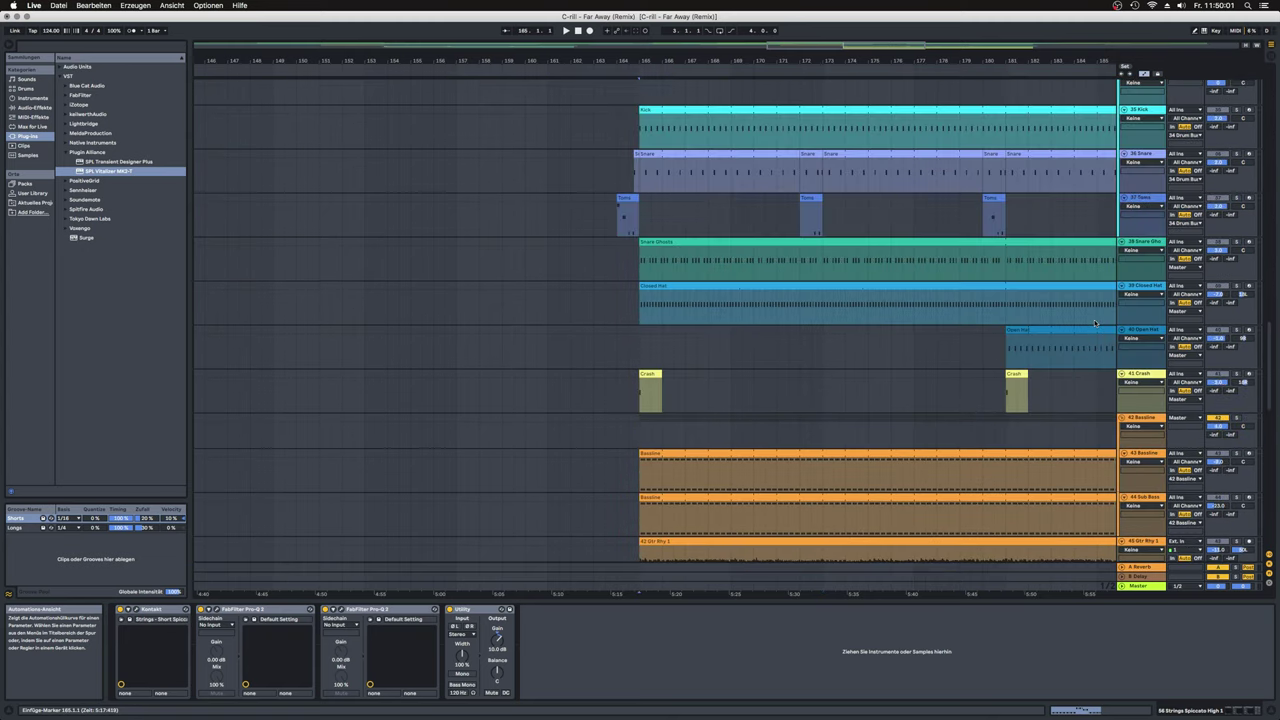
{"action": "scroll", "coordinate": [1095, 322], "scroll_direction": "up", "scroll_amount": 8}
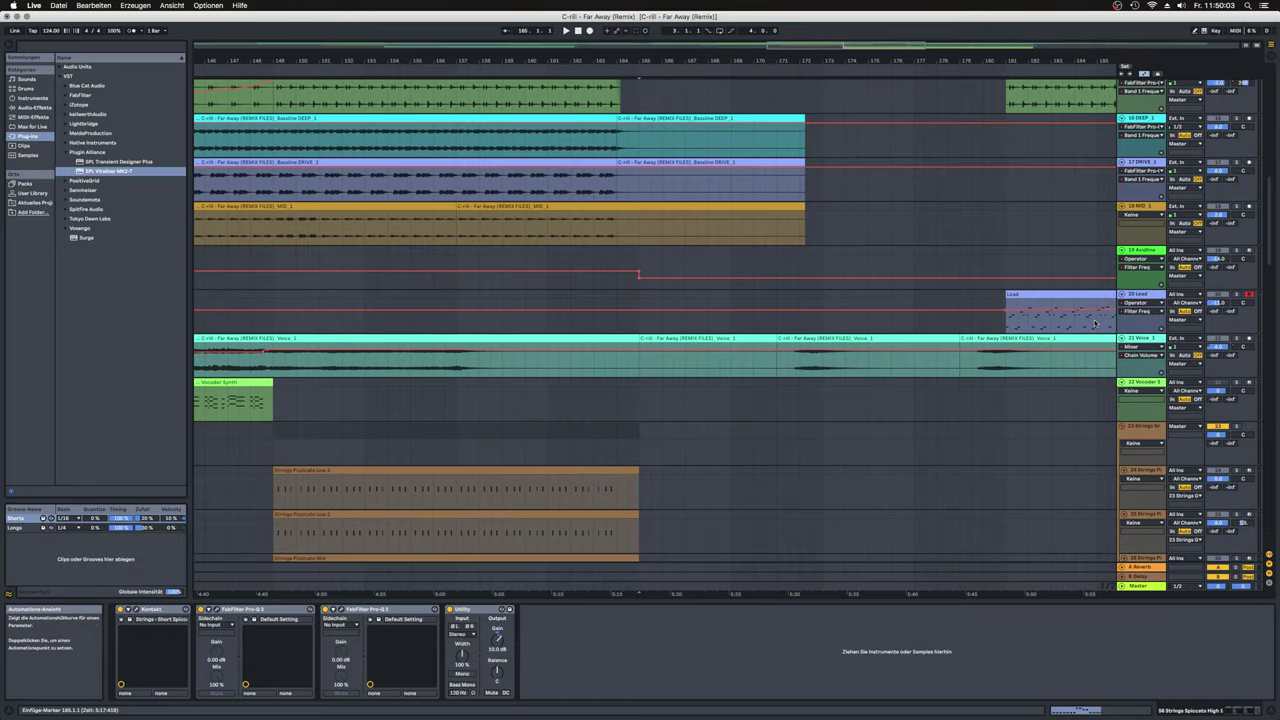
{"action": "scroll", "coordinate": [1095, 322], "scroll_direction": "up", "scroll_amount": 8}
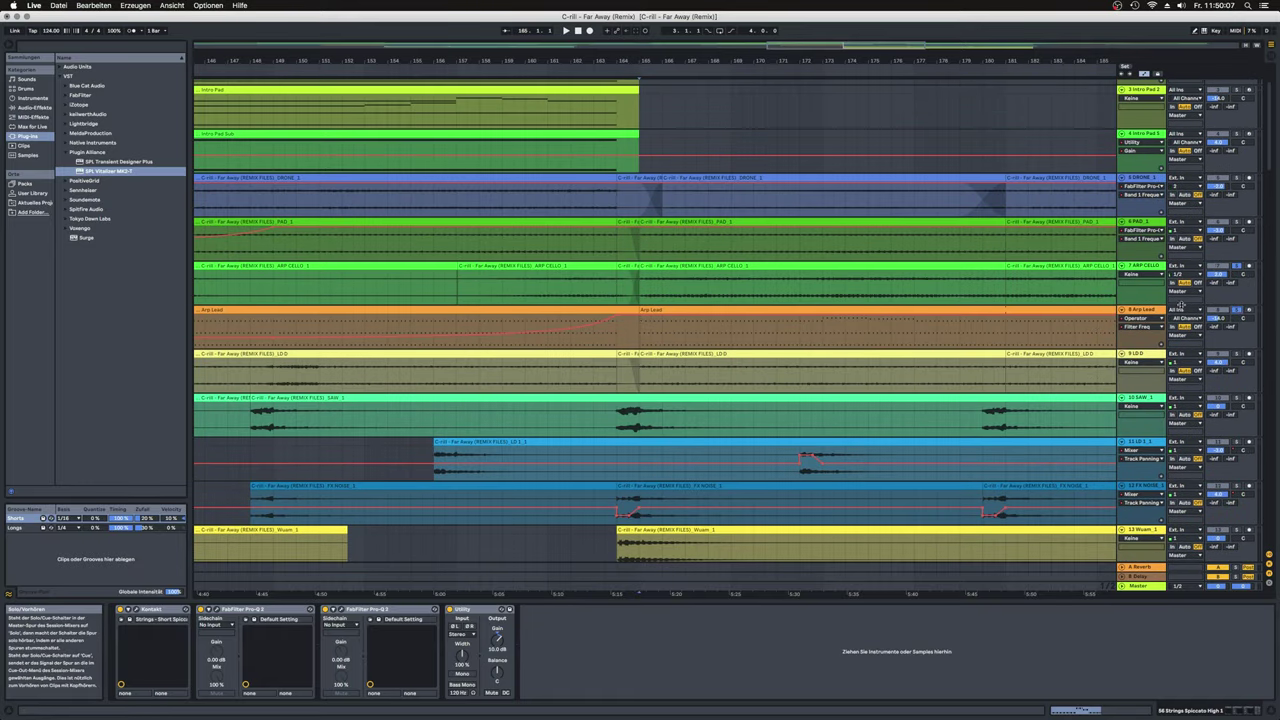
{"action": "scroll", "coordinate": [1081, 328], "scroll_direction": "down", "scroll_amount": 15}
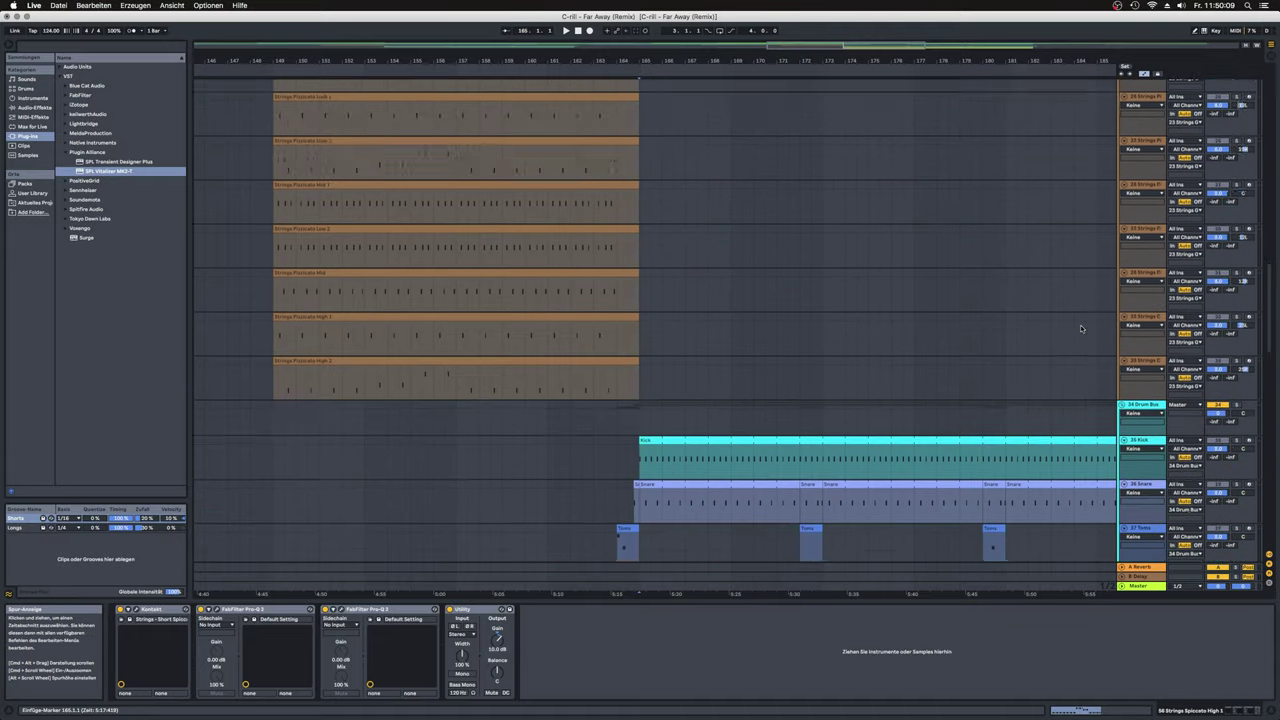
{"action": "scroll", "coordinate": [1081, 328], "scroll_direction": "down", "scroll_amount": 4}
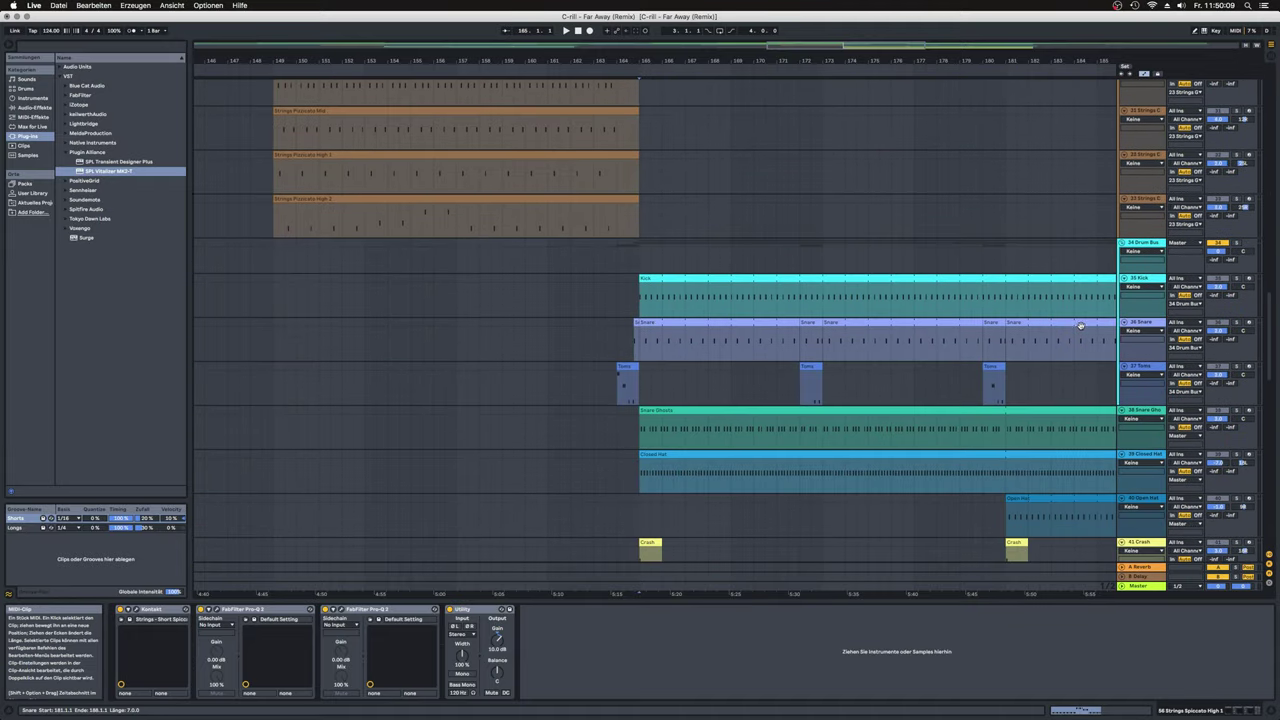
{"action": "left_click", "coordinate": [1158, 247]}
{"action": "scroll", "coordinate": [1127, 330], "scroll_direction": "down", "scroll_amount": 7}
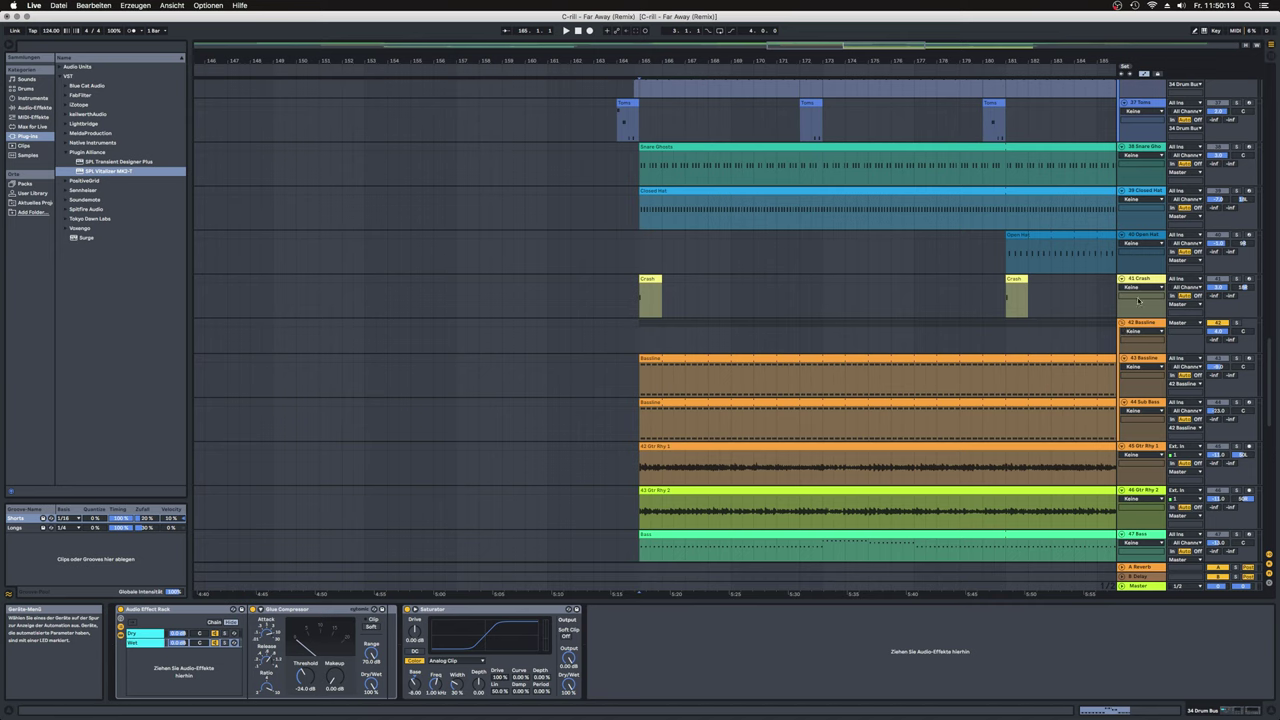
{"action": "left_click", "coordinate": [1143, 278]}
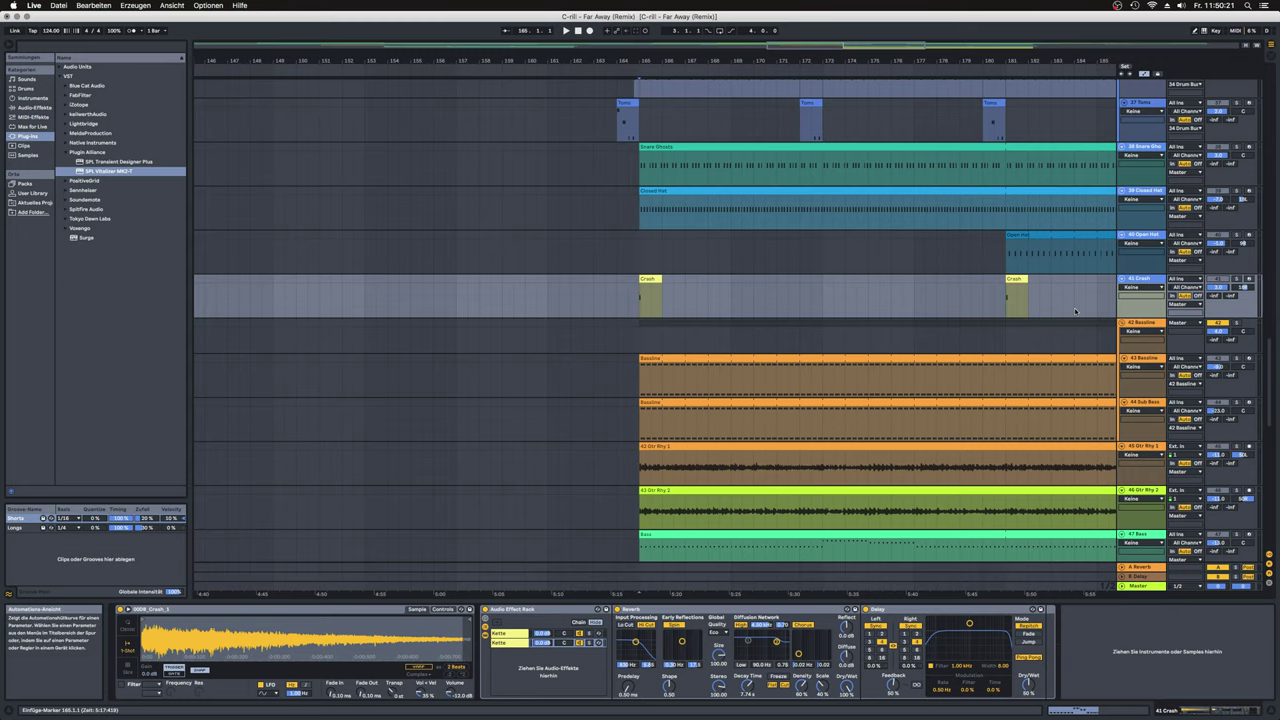
{"action": "scroll", "coordinate": [1075, 311], "scroll_direction": "up", "scroll_amount": 5}
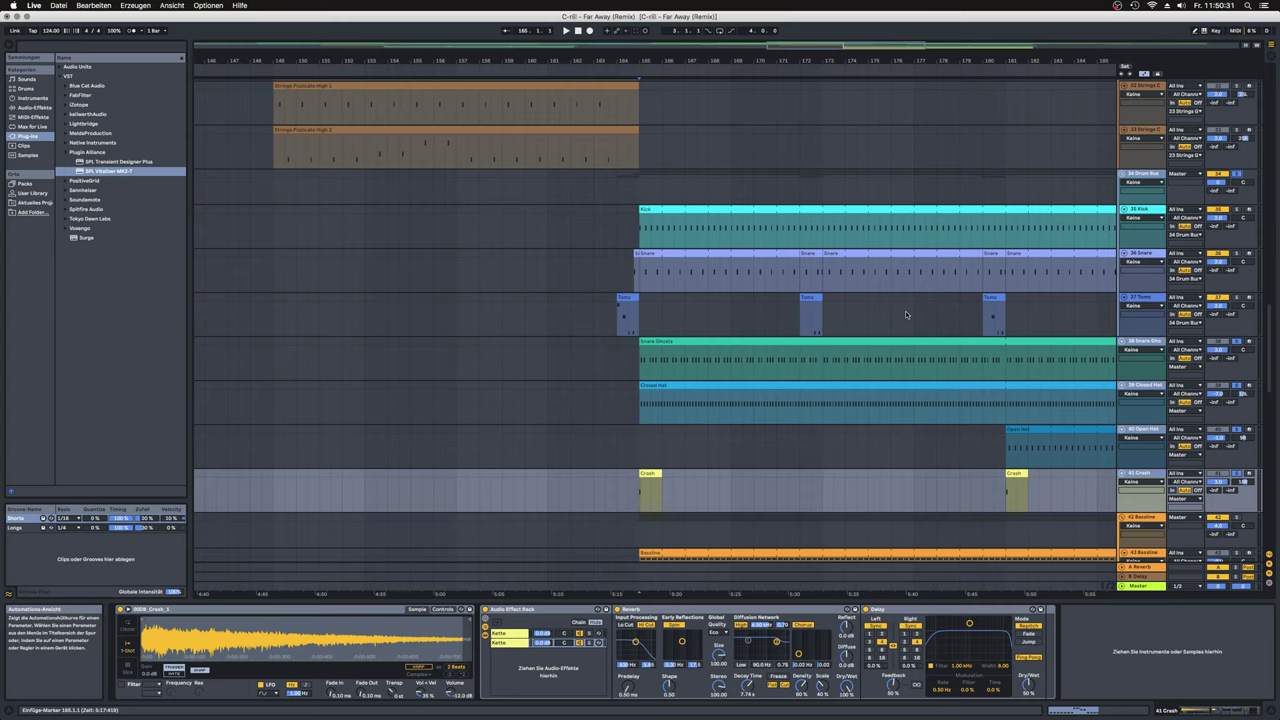
{"action": "key", "text": "space"}
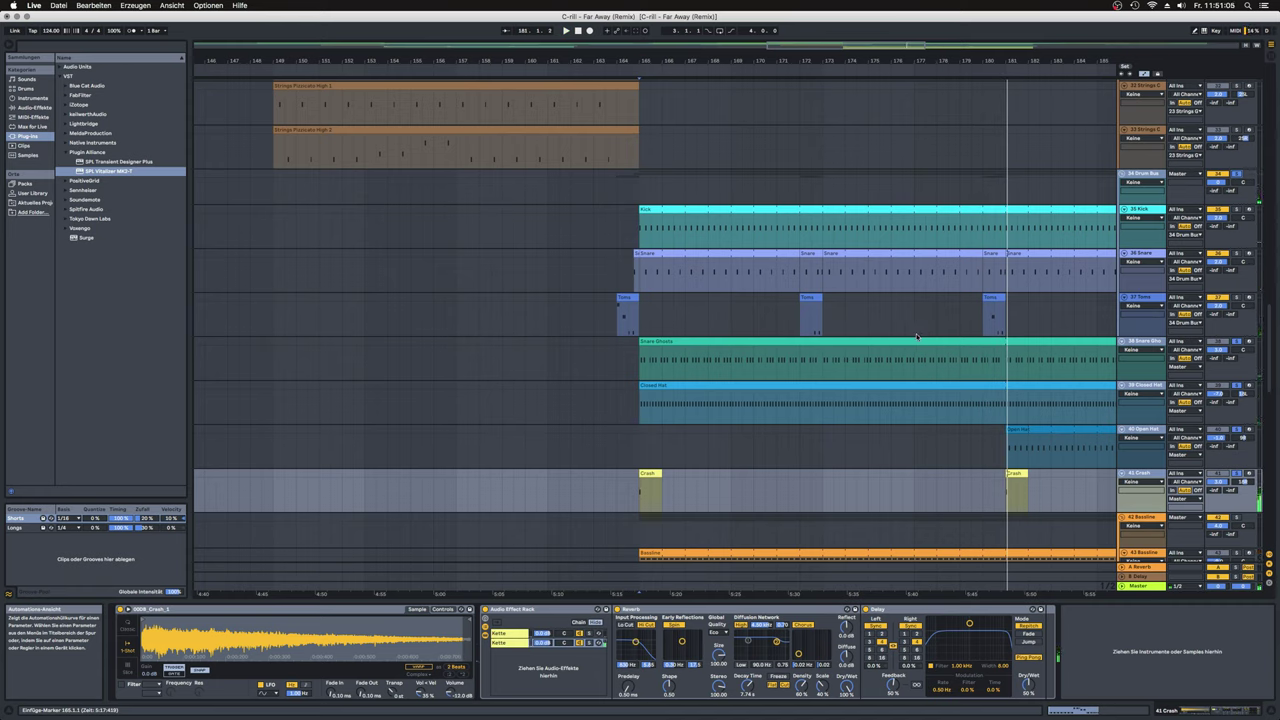
Step: Solo the Gtr Rhy 1, Gtr Rhy 2 and Bass tracks, place the insert marker at bar 165 on Gtr Rhy 1 and play
{"action": "scroll", "coordinate": [965, 366], "scroll_direction": "up", "scroll_amount": 10}
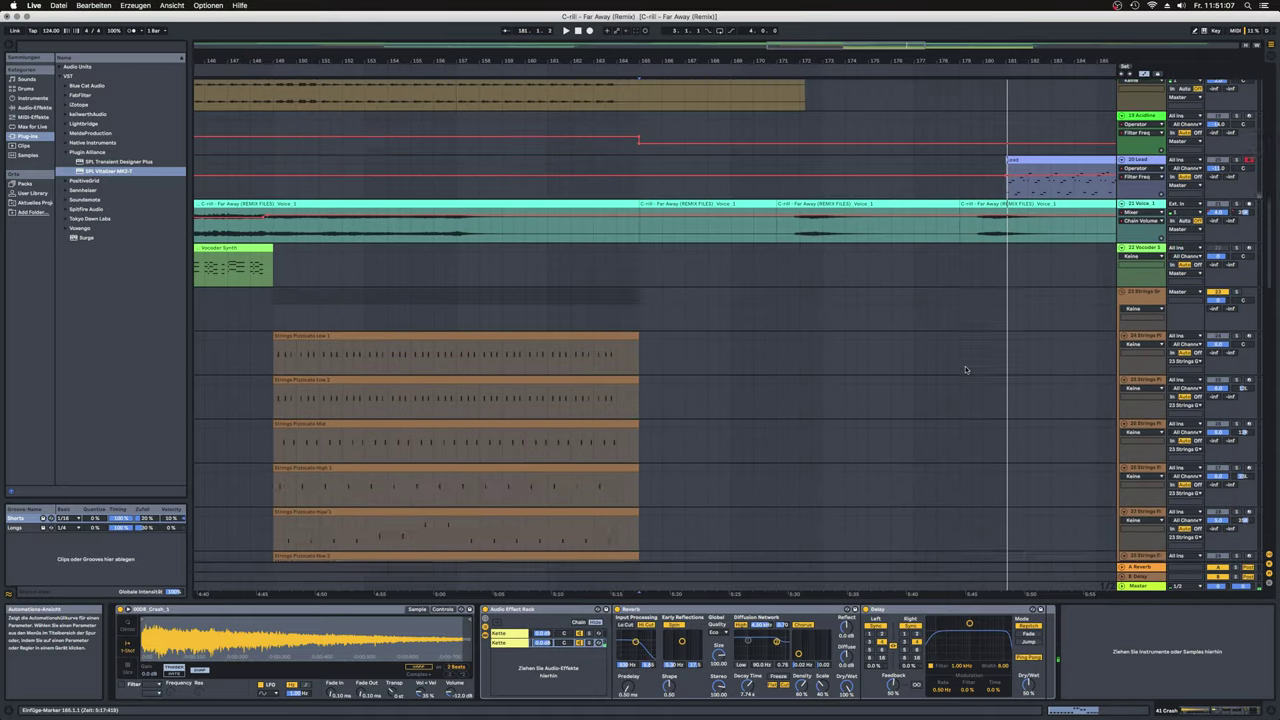
{"action": "scroll", "coordinate": [965, 370], "scroll_direction": "up", "scroll_amount": 7}
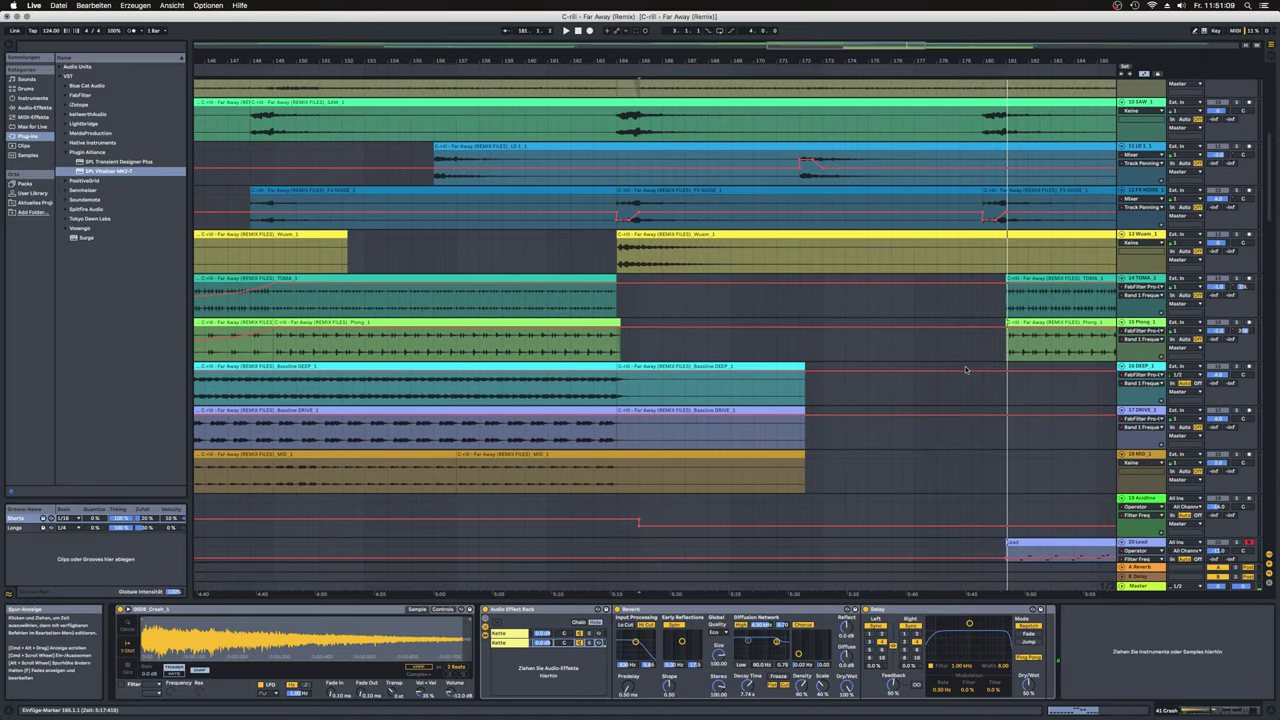
{"action": "scroll", "coordinate": [965, 370], "scroll_direction": "down", "scroll_amount": 20}
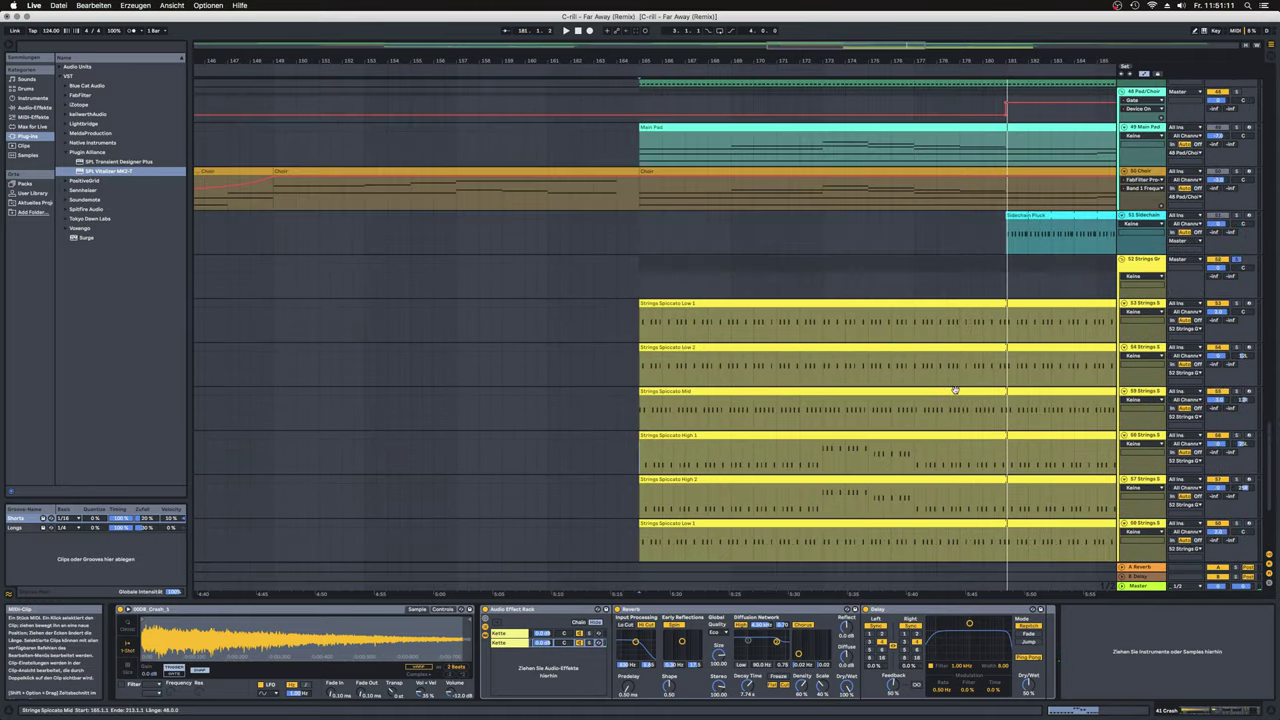
{"action": "scroll", "coordinate": [955, 390], "scroll_direction": "up", "scroll_amount": 4}
{"action": "scroll", "coordinate": [955, 392], "scroll_direction": "up", "scroll_amount": 5}
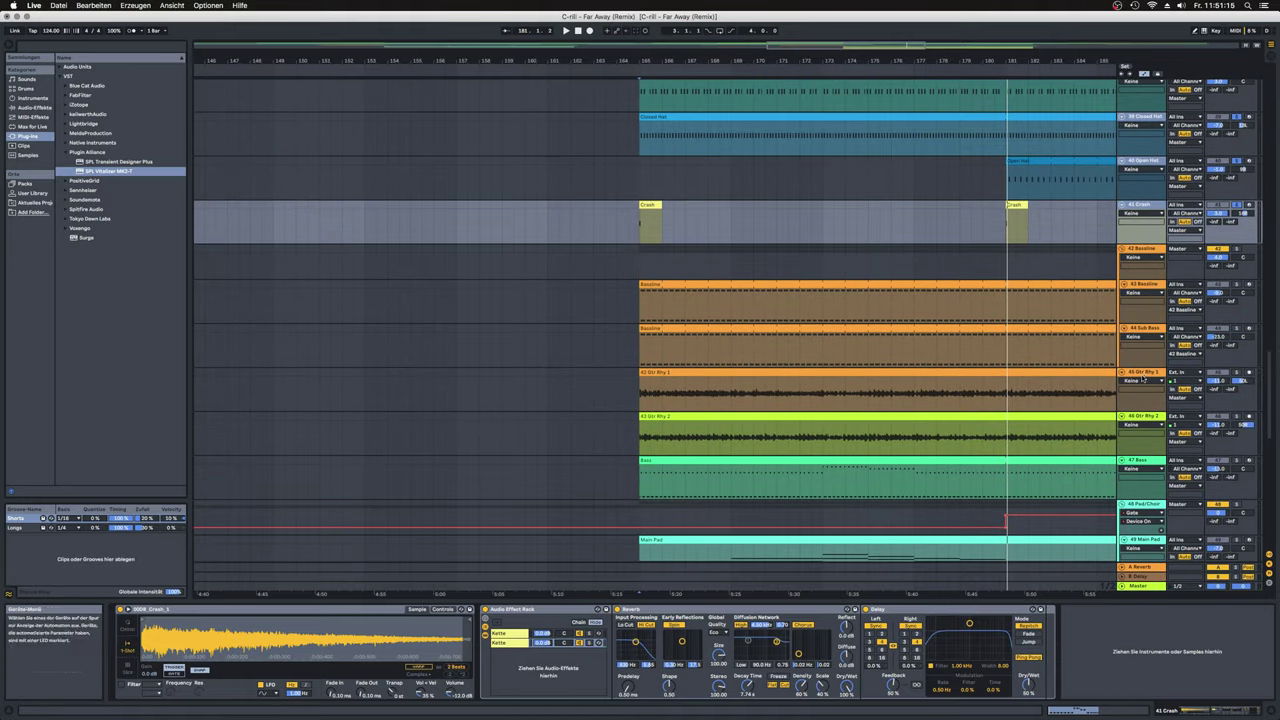
{"action": "left_click", "coordinate": [1142, 380]}
{"action": "left_click", "coordinate": [1145, 464]}
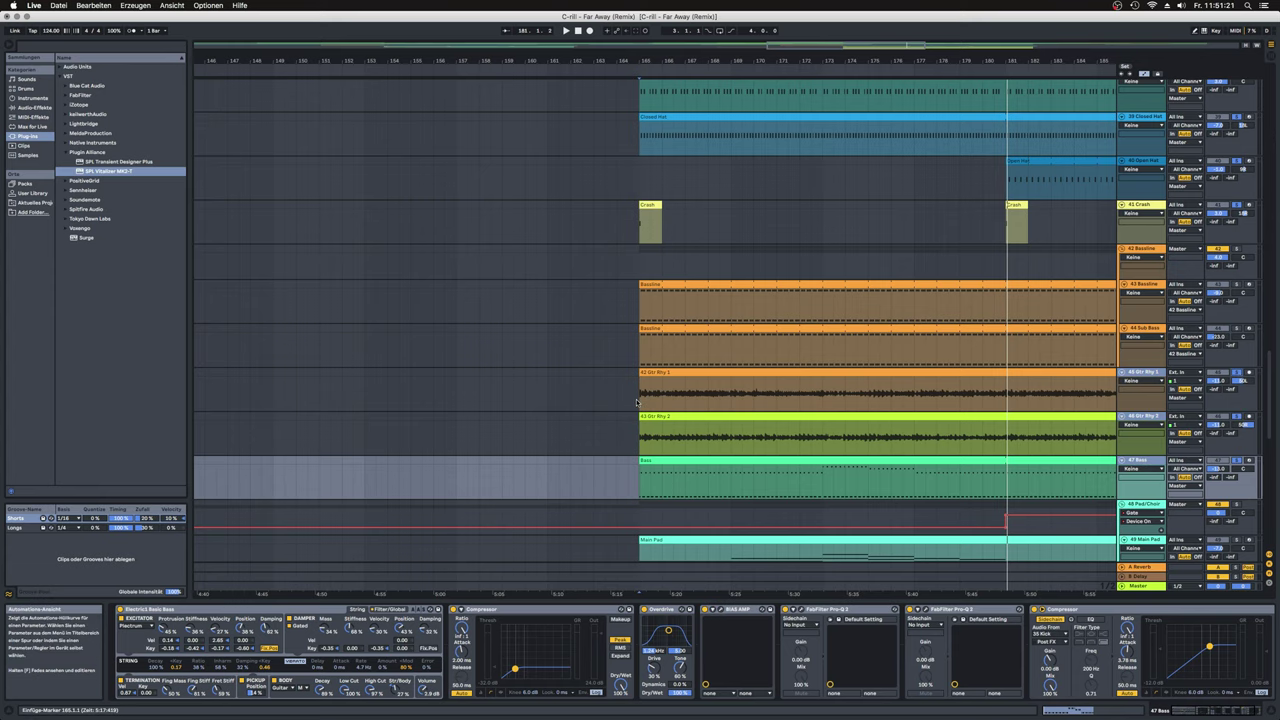
{"action": "left_click", "coordinate": [639, 398]}
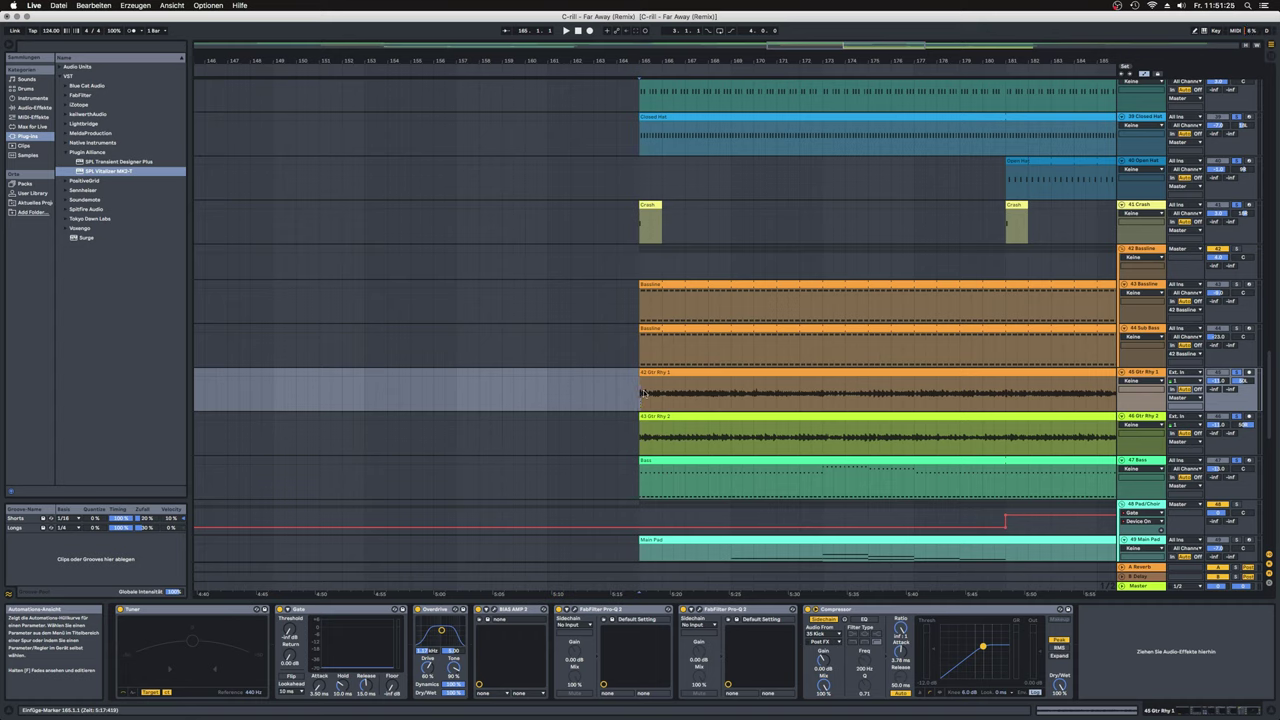
{"action": "key", "text": "space"}
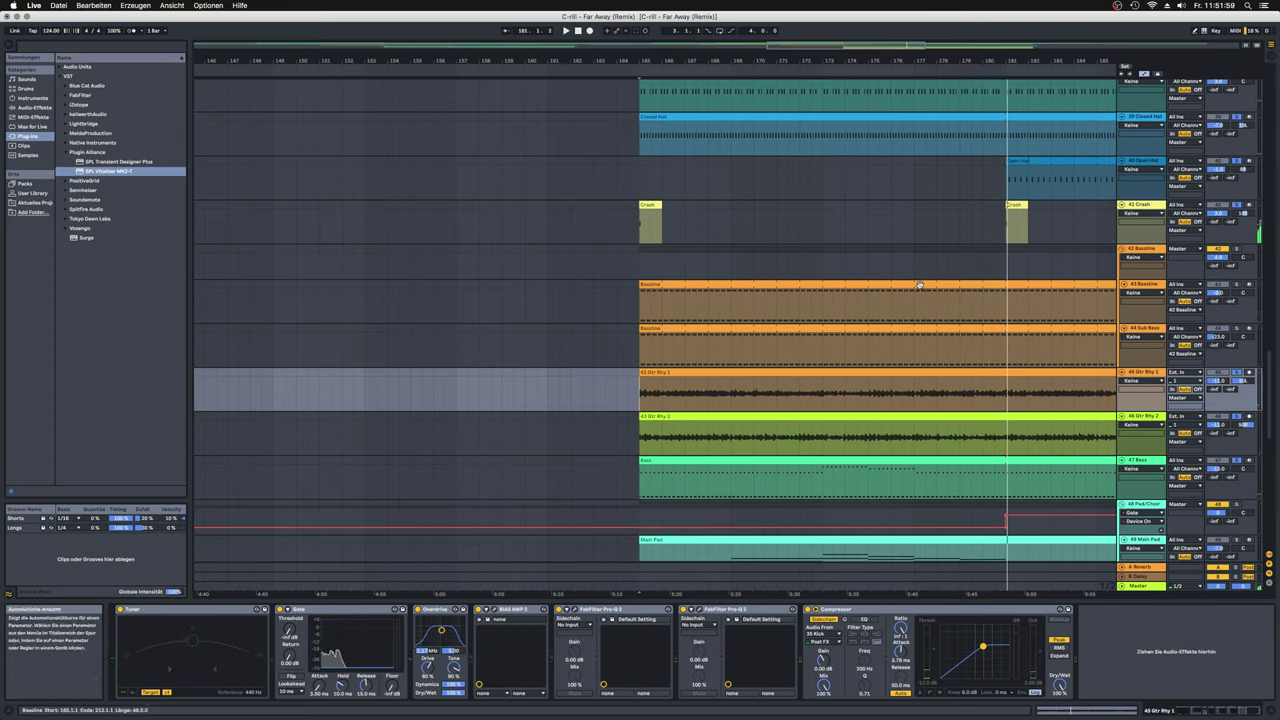
Step: Select the Bassline track, show the whole arrangement's length and look over the tracks from the basslines to the Speech track
{"action": "left_click", "coordinate": [634, 309]}
{"action": "scroll", "coordinate": [634, 306], "scroll_direction": "down", "scroll_amount": 5}
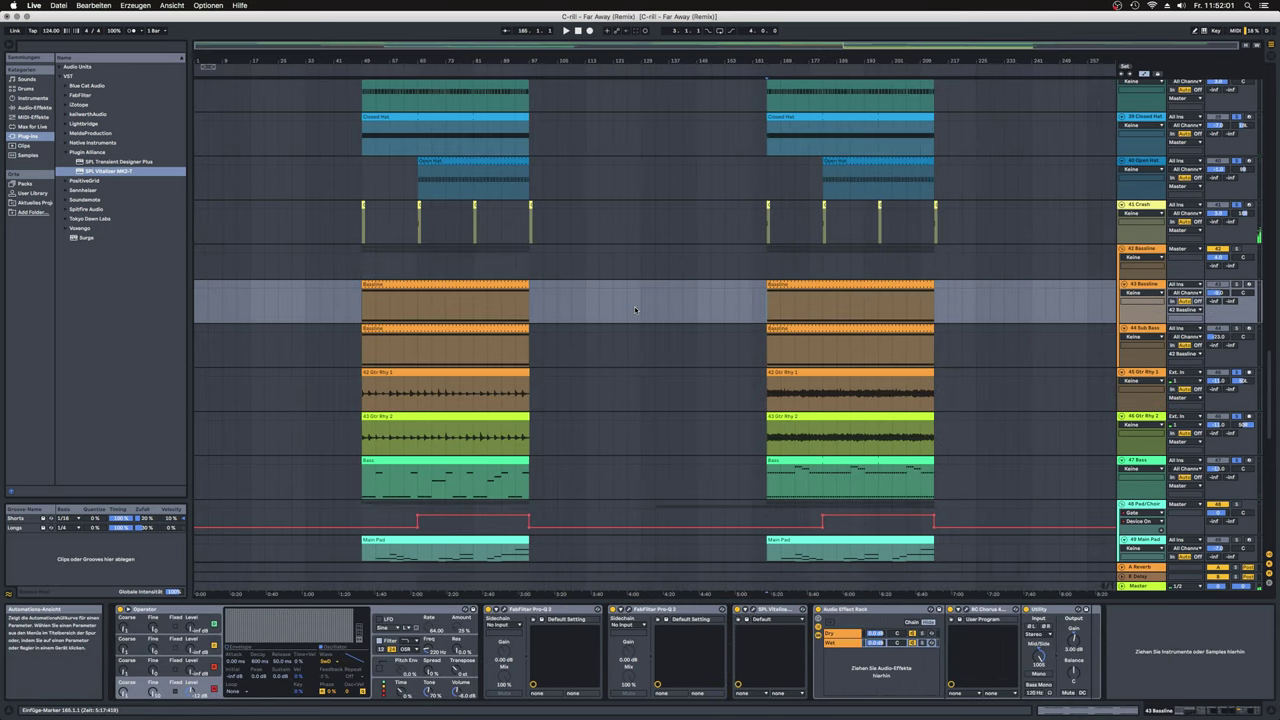
{"action": "scroll", "coordinate": [668, 324], "scroll_direction": "up", "scroll_amount": 3}
{"action": "scroll", "coordinate": [668, 324], "scroll_direction": "up", "scroll_amount": 15}
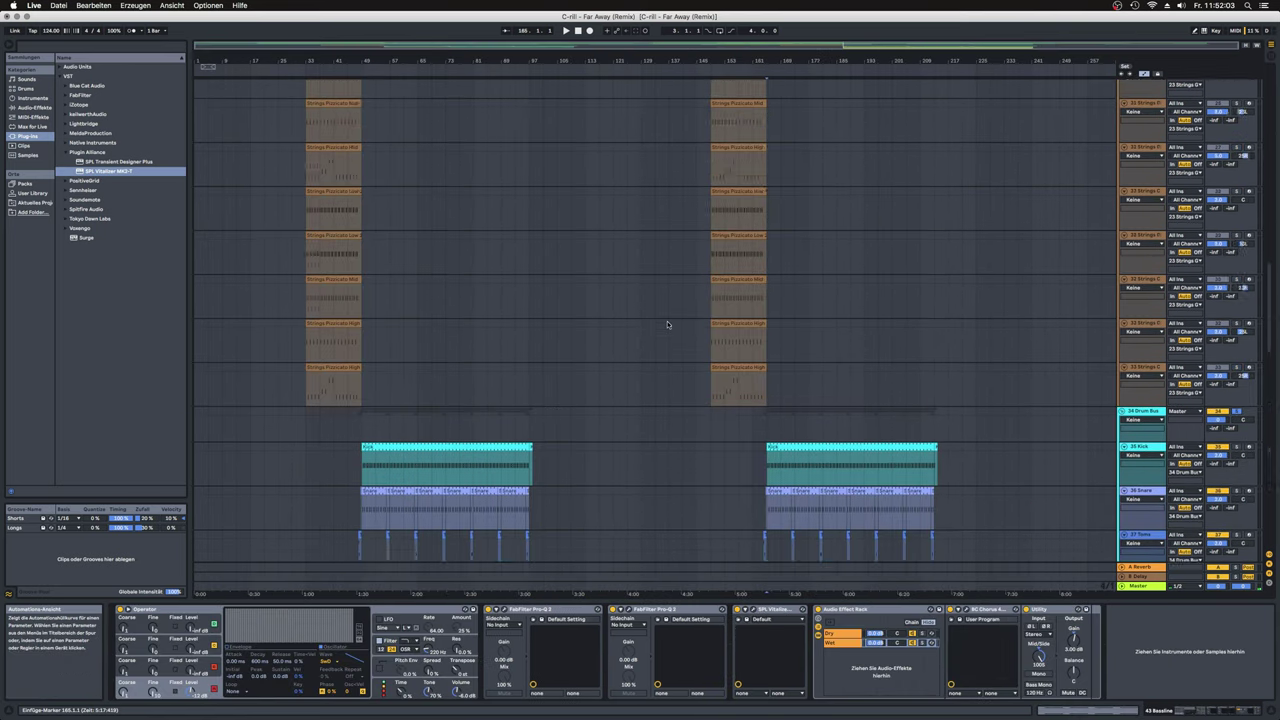
{"action": "scroll", "coordinate": [668, 324], "scroll_direction": "up", "scroll_amount": 5}
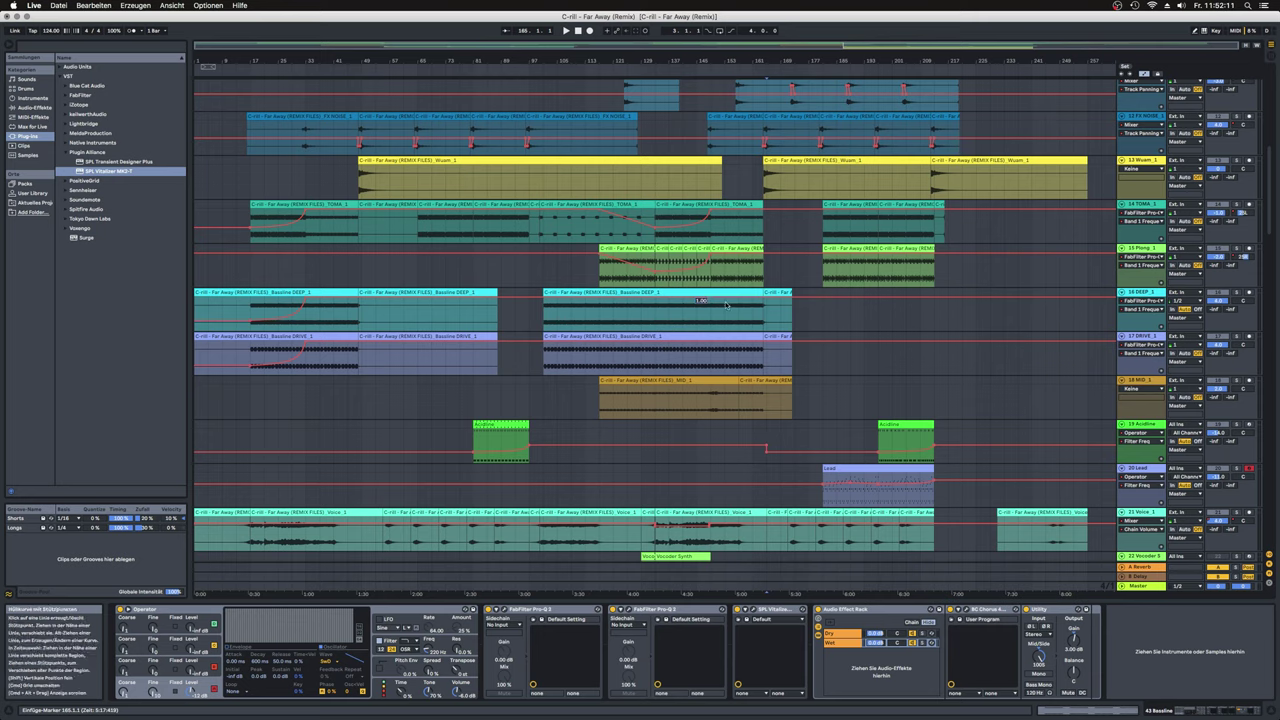
{"action": "scroll", "coordinate": [700, 318], "scroll_direction": "up", "scroll_amount": 6}
{"action": "scroll", "coordinate": [774, 307], "scroll_direction": "up", "scroll_amount": 8}
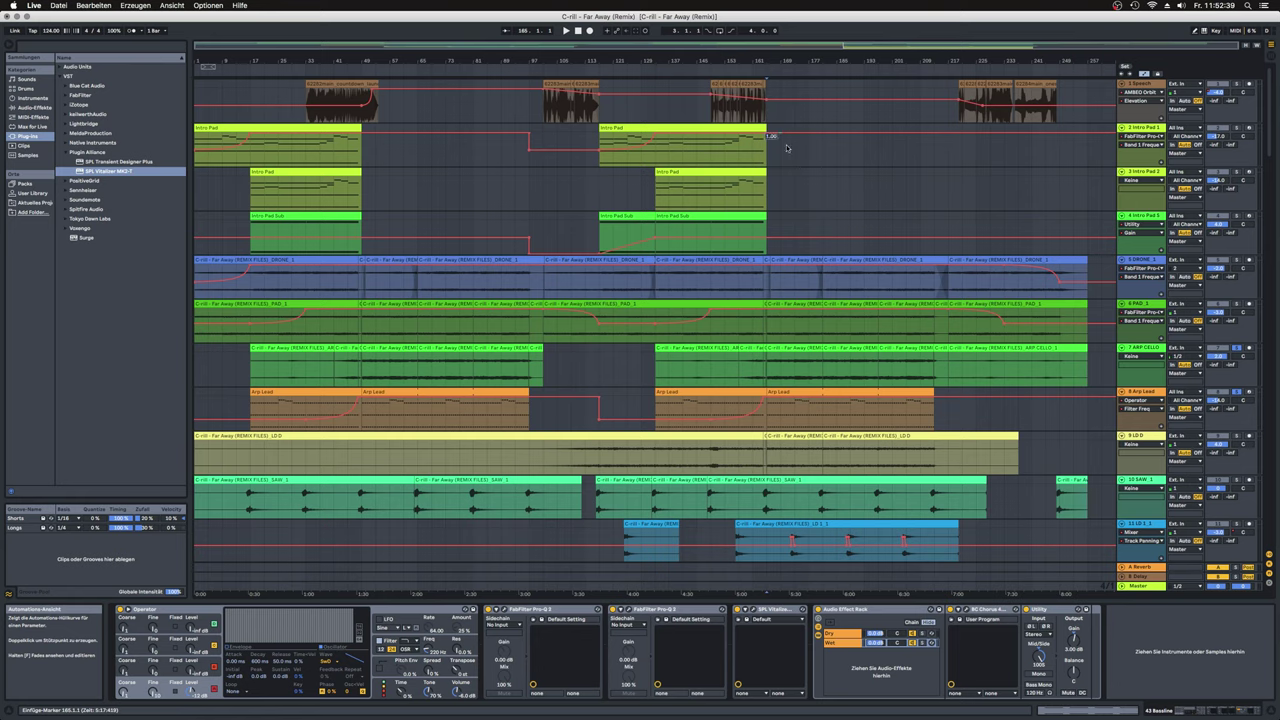
{"action": "scroll", "coordinate": [787, 148], "scroll_direction": "down", "scroll_amount": 10}
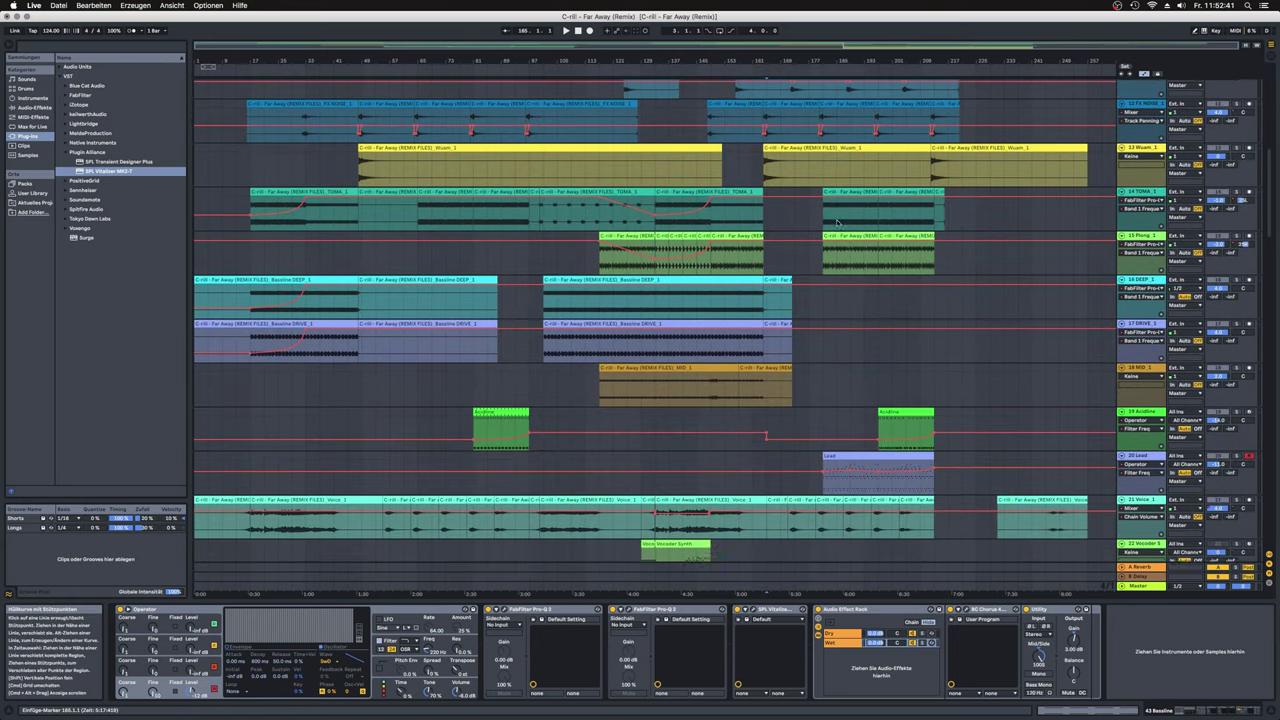
{"action": "scroll", "coordinate": [837, 222], "scroll_direction": "down", "scroll_amount": 6}
Step: Solo the Lead and Acidline tracks and play them from bar 181 until the Lead clip has ended
{"action": "left_click", "coordinate": [837, 220]}
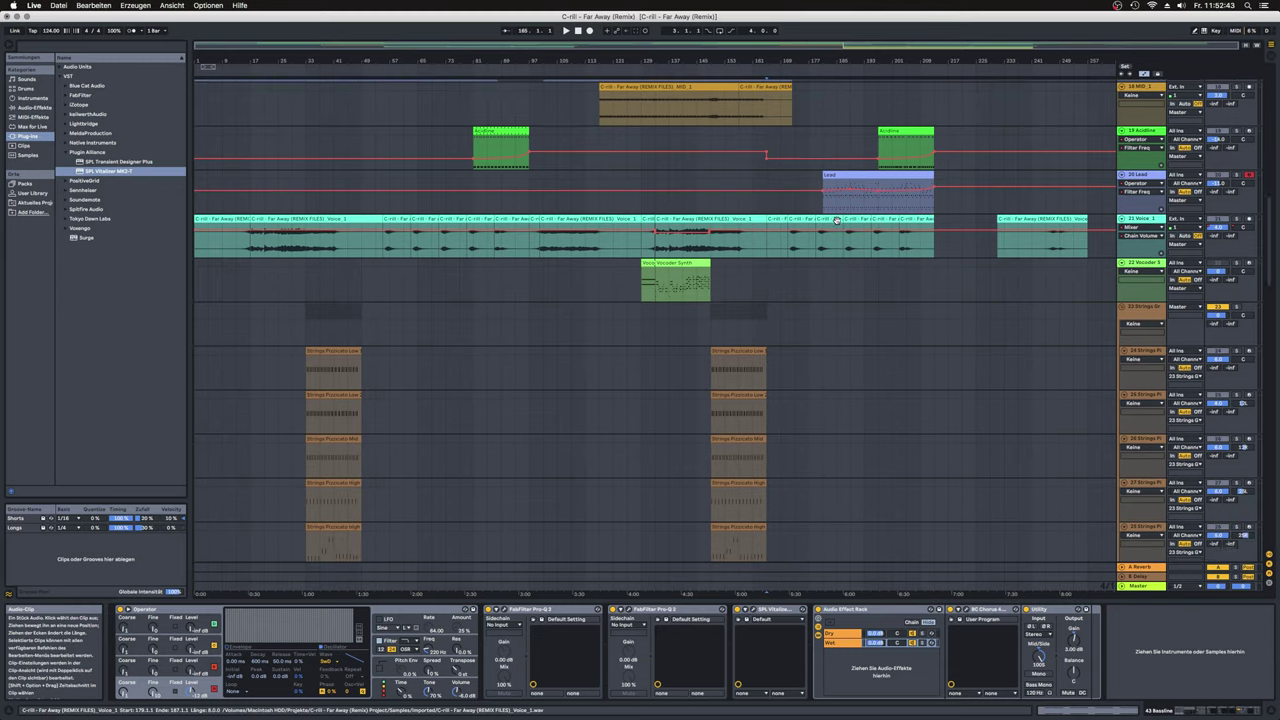
{"action": "scroll", "coordinate": [837, 221], "scroll_direction": "down", "scroll_amount": 2}
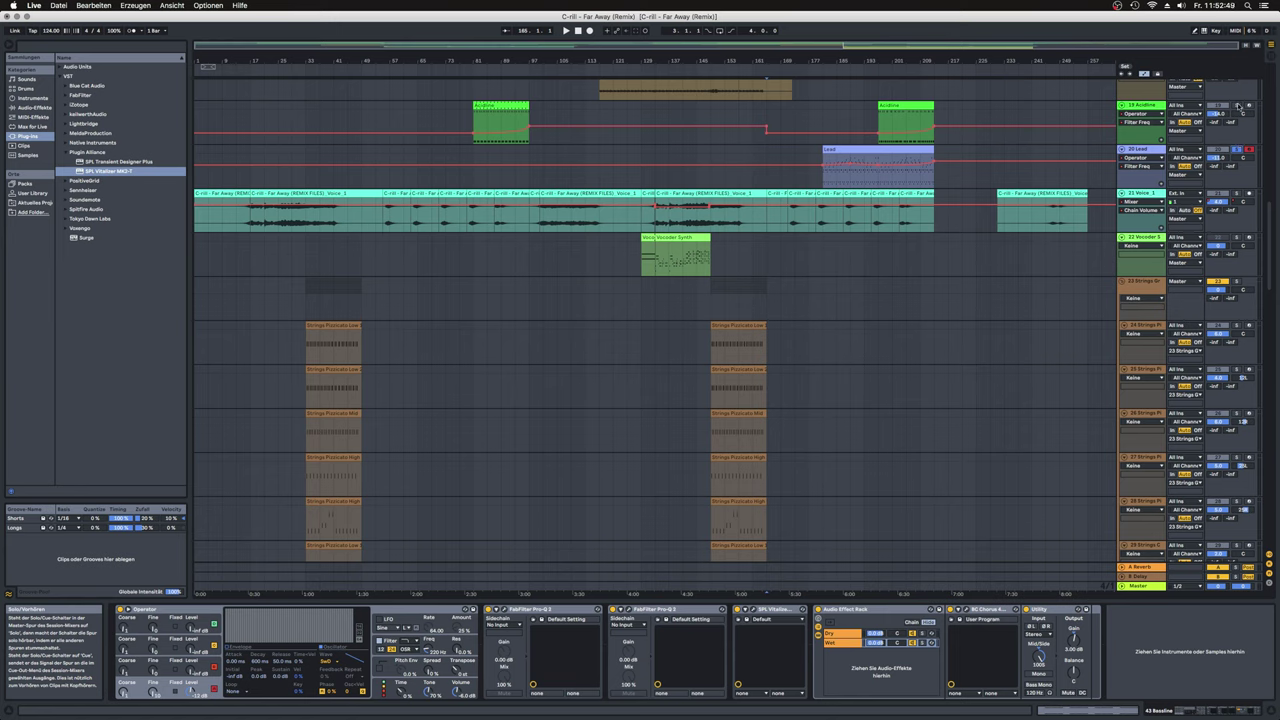
{"action": "left_click", "coordinate": [849, 179]}
{"action": "left_click", "coordinate": [818, 181]}
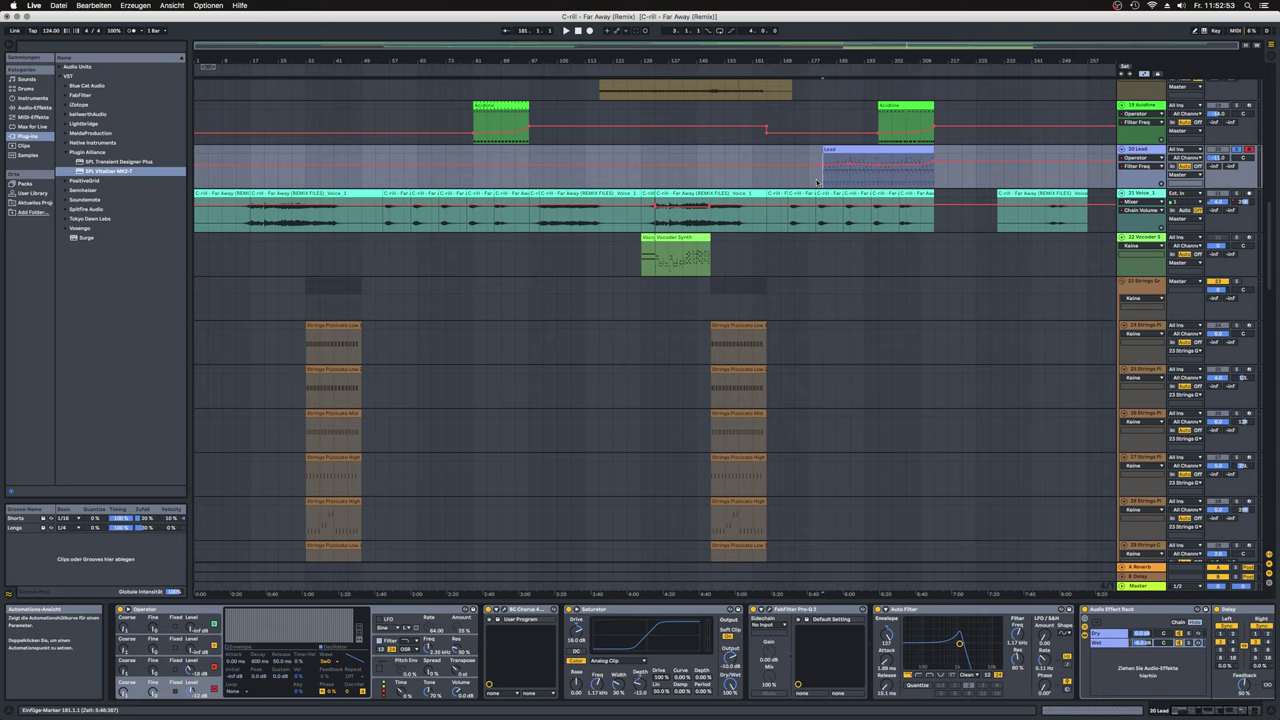
{"action": "scroll", "coordinate": [832, 213], "scroll_direction": "up", "scroll_amount": 1}
{"action": "key", "text": "space"}
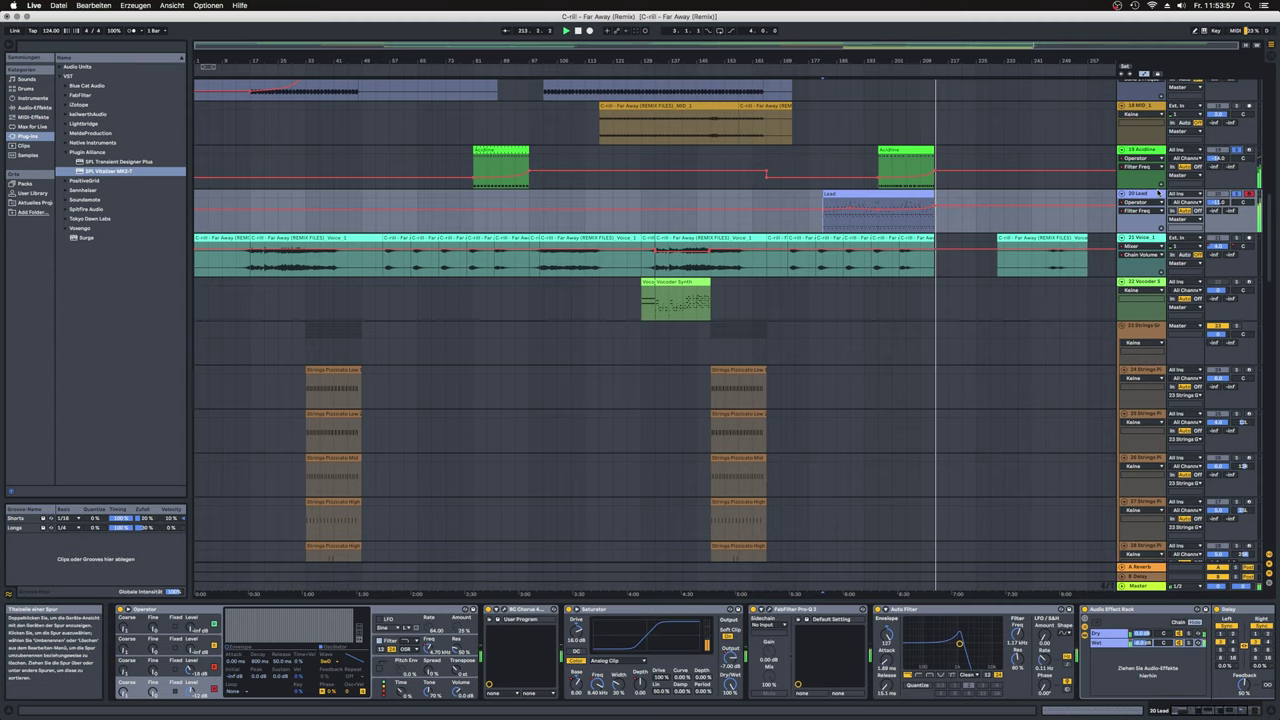
{"action": "key", "text": "space"}
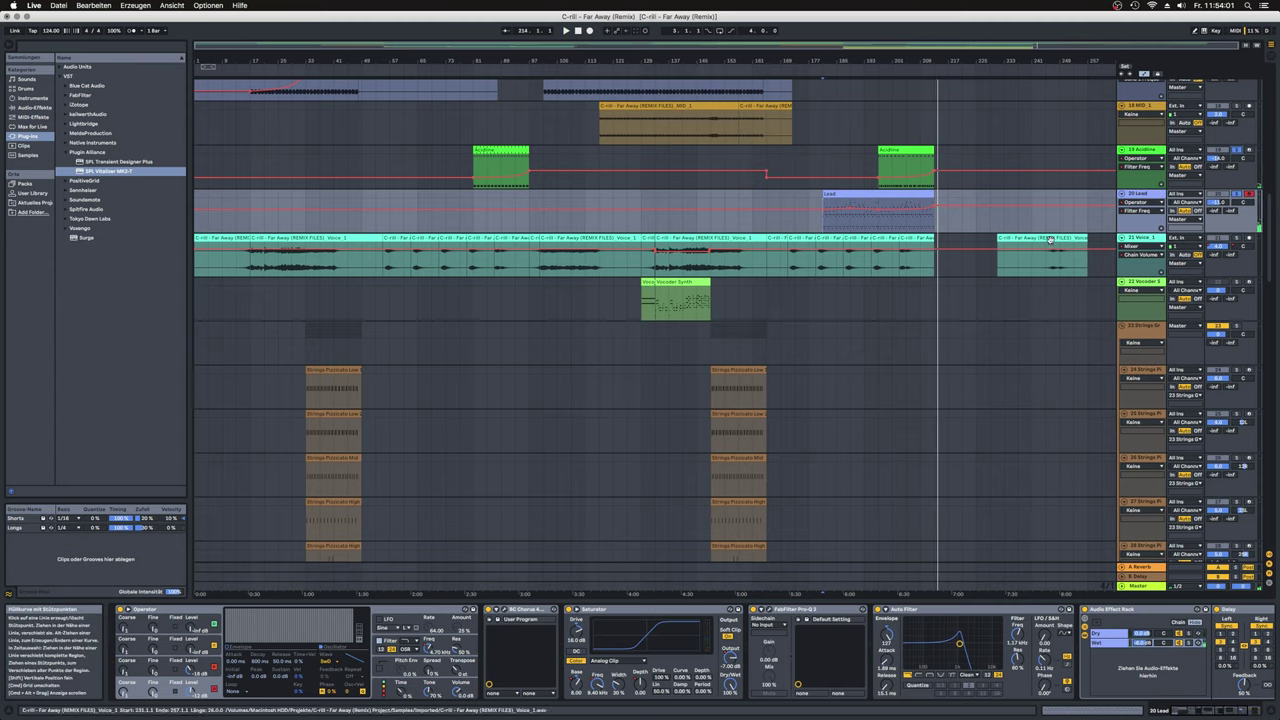
Step: Turn off the solo on the Acidline and Lead tracks and return to the Speech track
{"action": "scroll", "coordinate": [1018, 261], "scroll_direction": "up", "scroll_amount": 4}
{"action": "scroll", "coordinate": [1018, 265], "scroll_direction": "up", "scroll_amount": 2}
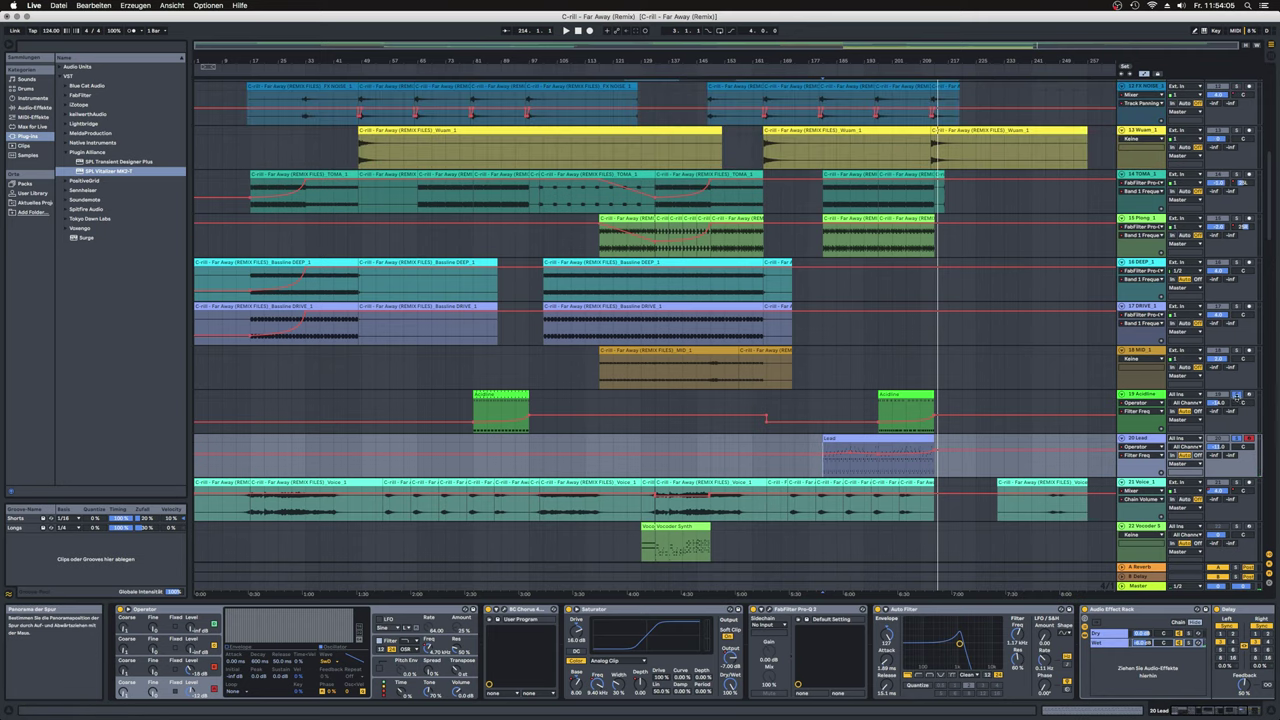
{"action": "left_click", "coordinate": [1238, 396]}
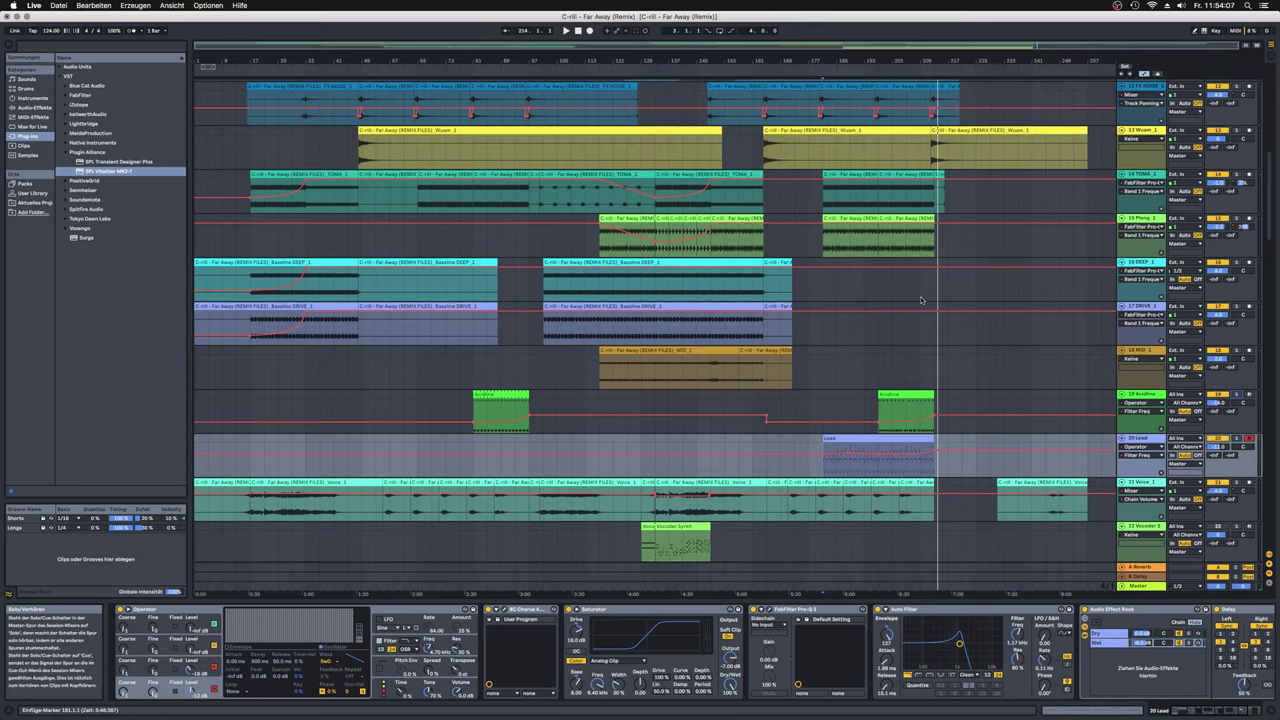
{"action": "scroll", "coordinate": [921, 300], "scroll_direction": "up", "scroll_amount": 10}
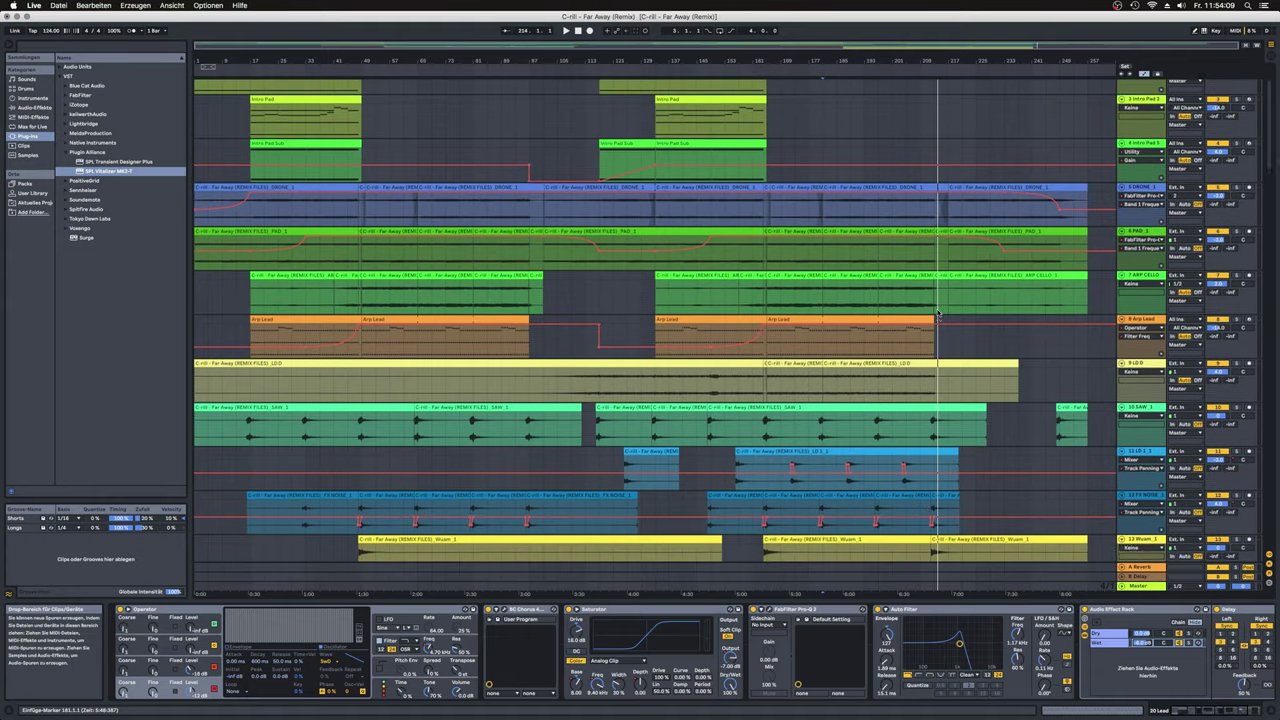
{"action": "scroll", "coordinate": [938, 314], "scroll_direction": "up", "scroll_amount": 2}
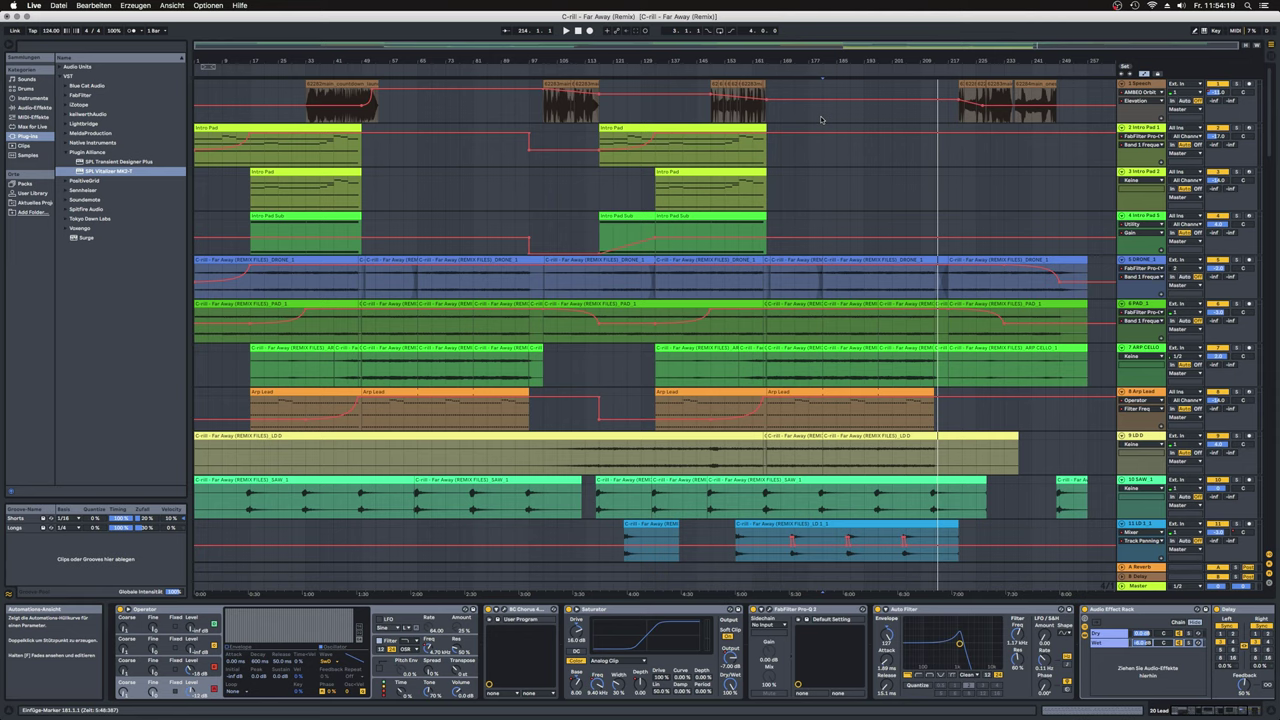
Step: Place the insert marker on the Speech track at bar 181 and move it to bar 221, where the last speech clips begin
{"action": "key", "text": "space"}
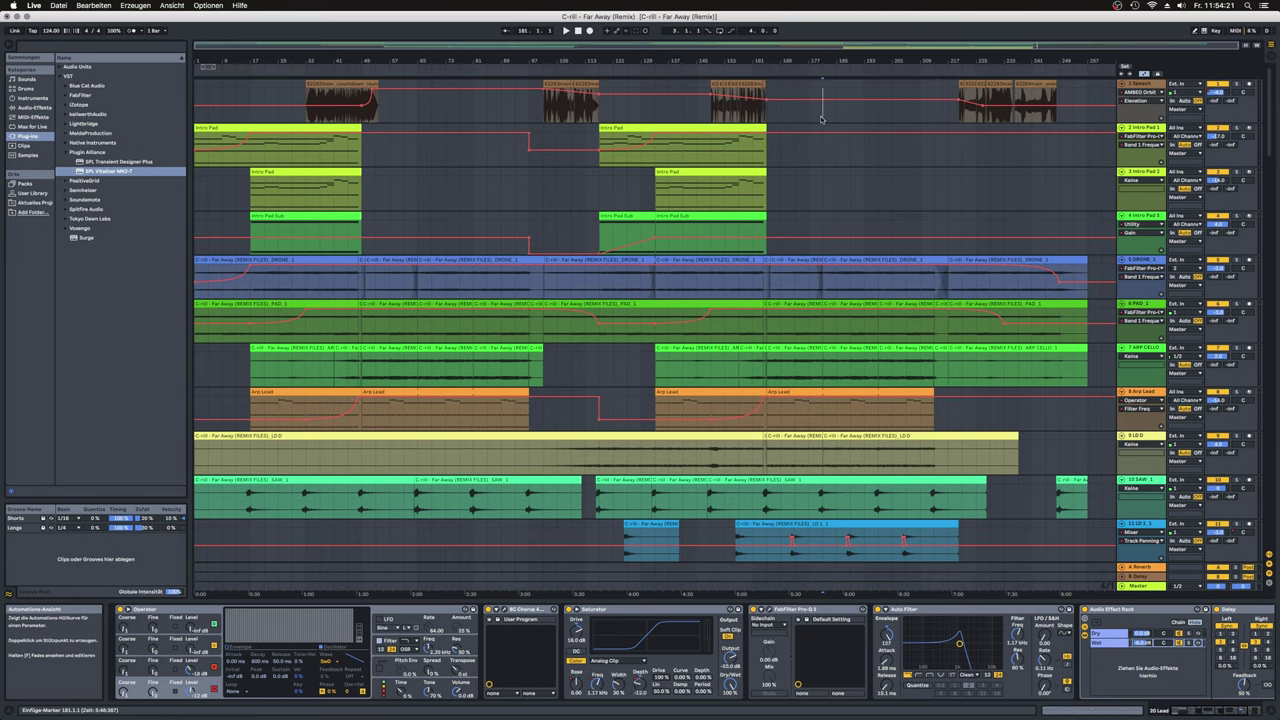
{"action": "left_click", "coordinate": [820, 119]}
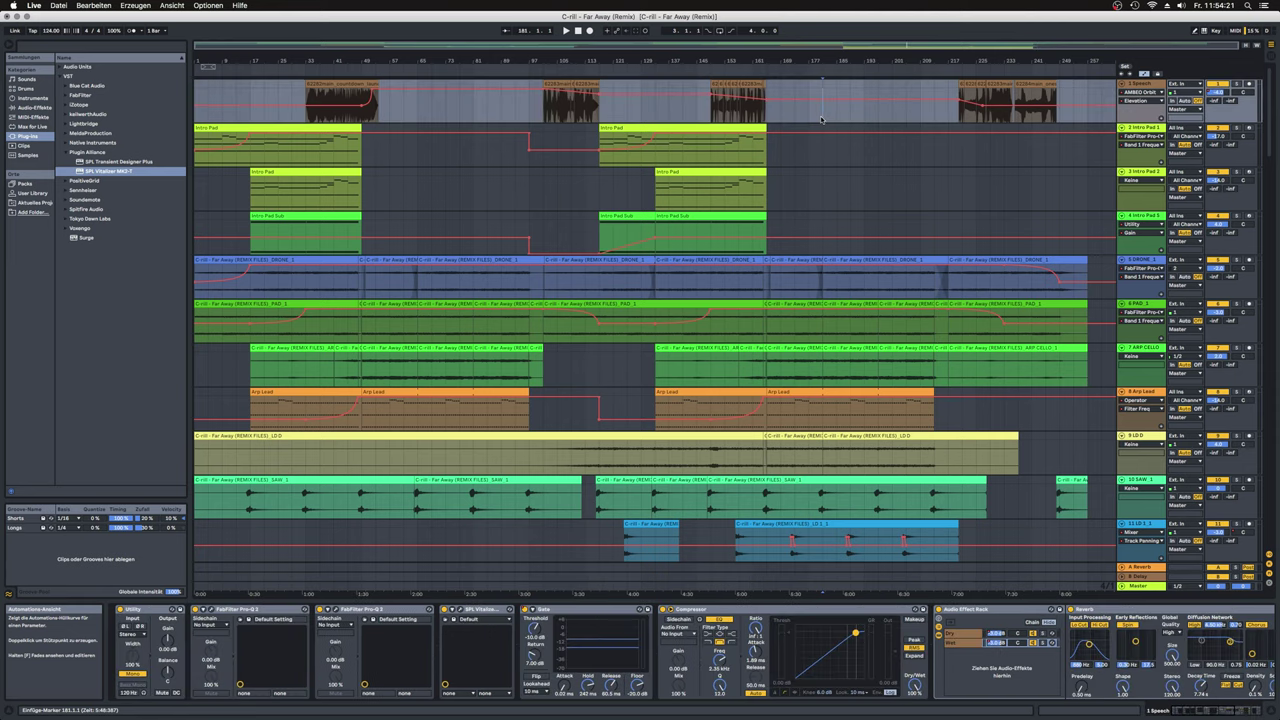
{"action": "left_click", "coordinate": [946, 119]}
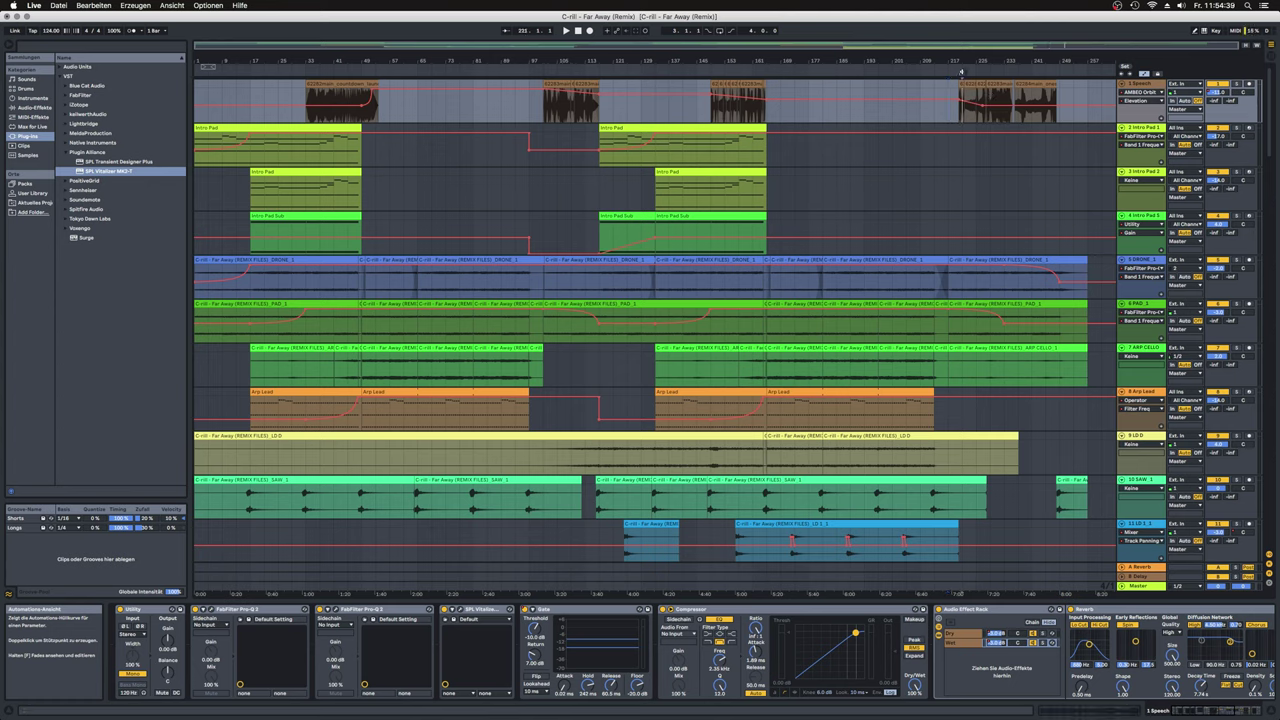
{"action": "left_click", "coordinate": [963, 80]}
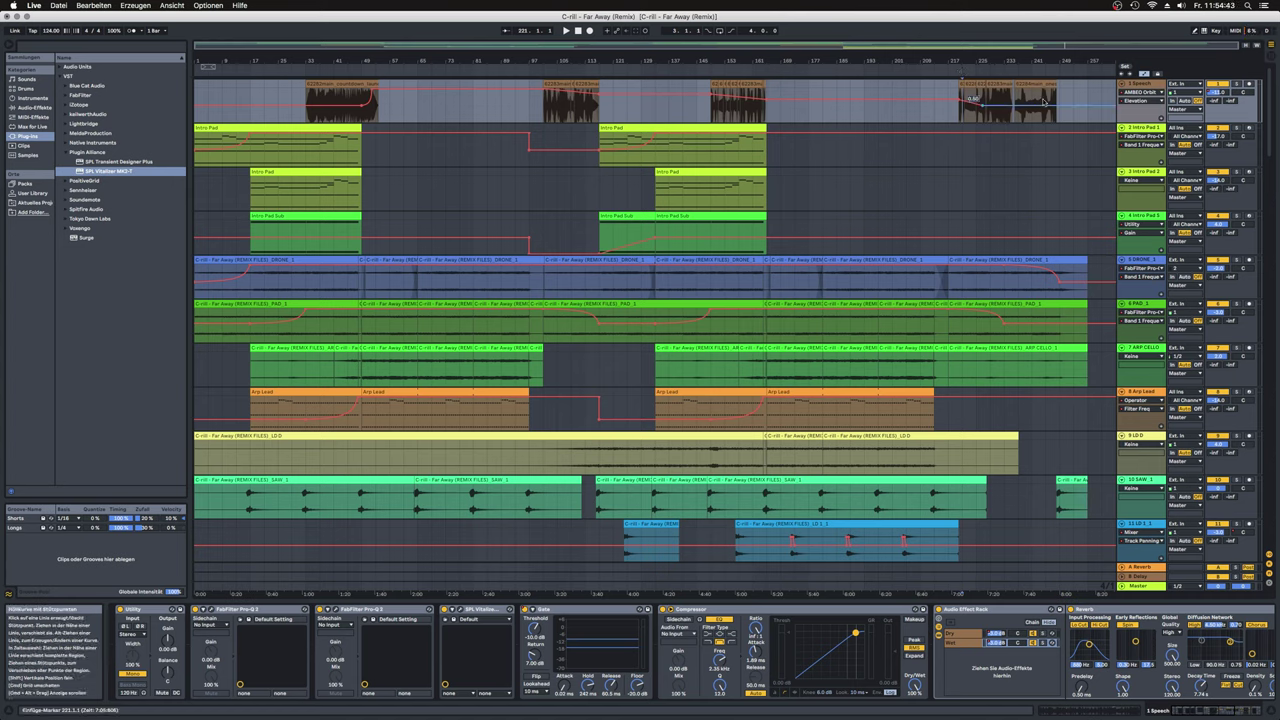
Step: Look over all tracks from Speech down to the last Strings Spiccato tracks, and return the song position to 1.1.1
{"action": "scroll", "coordinate": [985, 172], "scroll_direction": "down", "scroll_amount": 3}
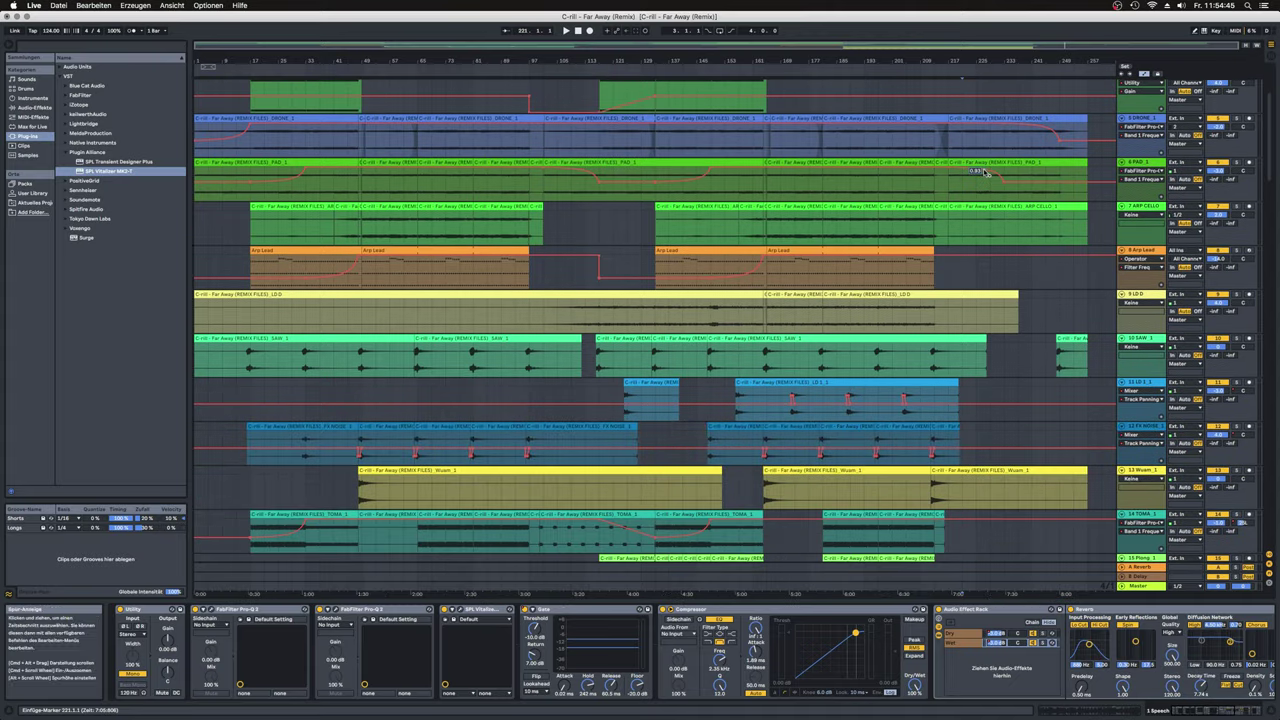
{"action": "scroll", "coordinate": [985, 172], "scroll_direction": "down", "scroll_amount": 15}
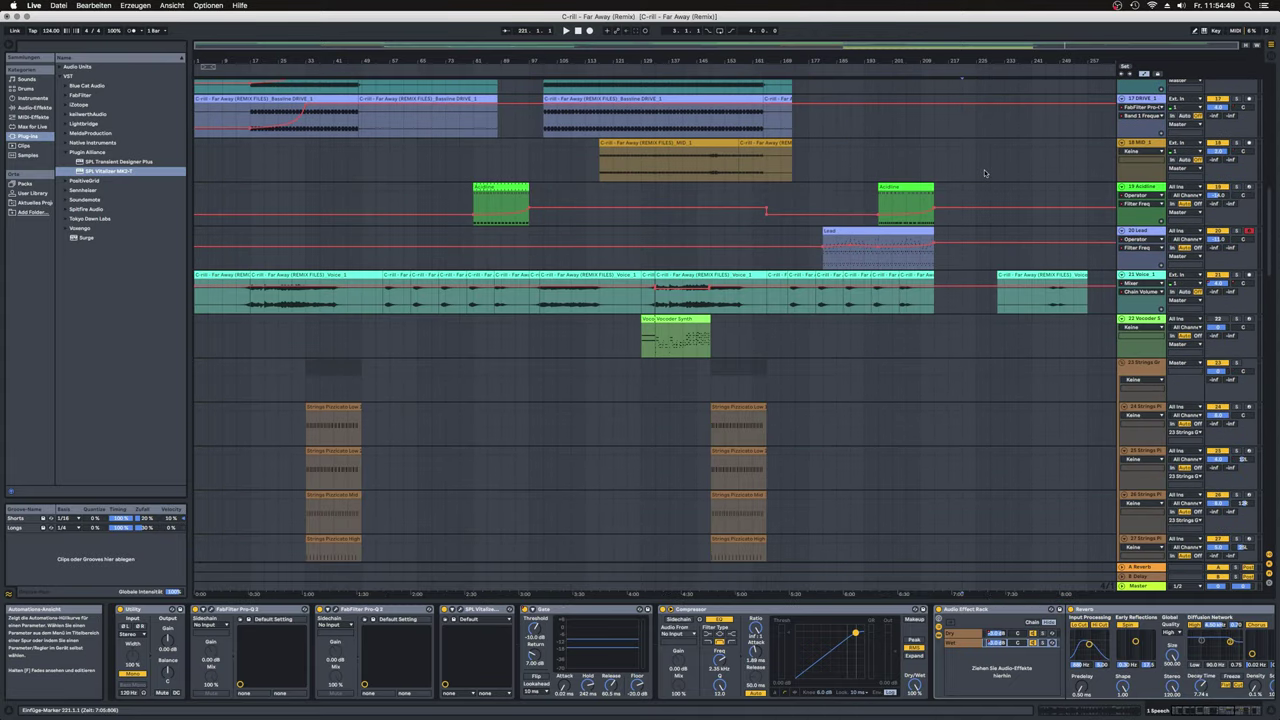
{"action": "scroll", "coordinate": [985, 172], "scroll_direction": "down", "scroll_amount": 20}
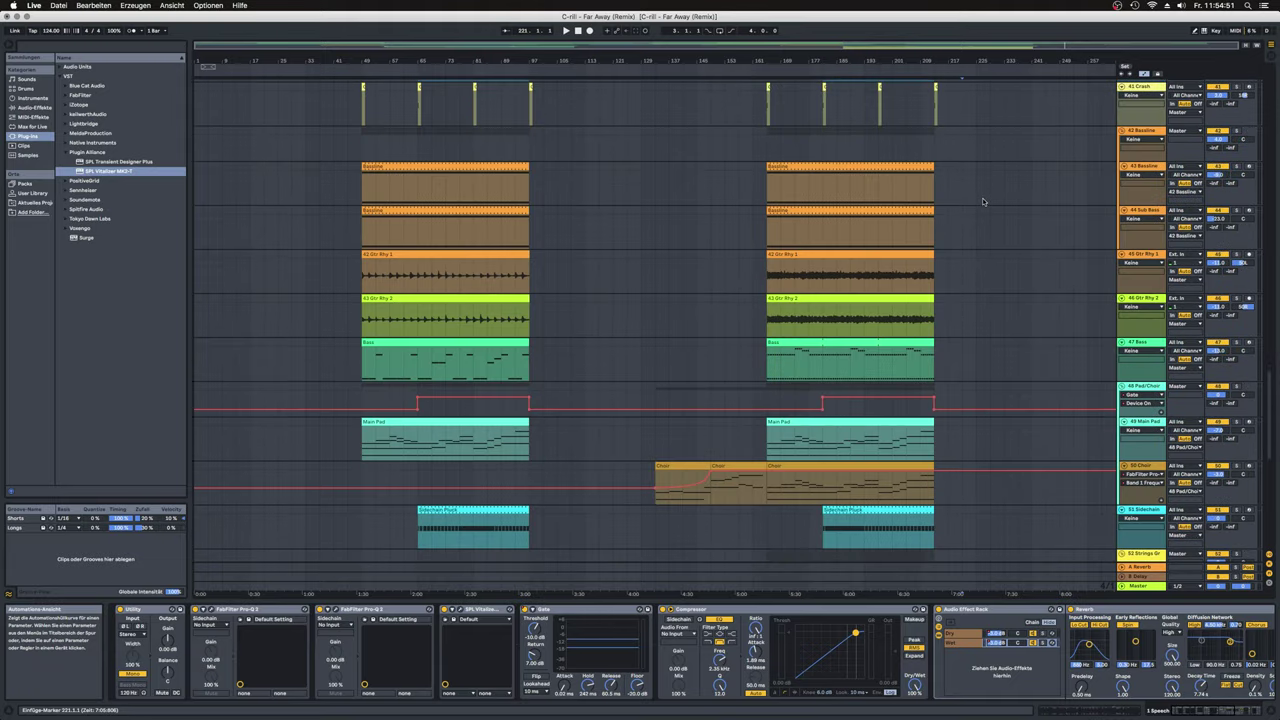
{"action": "scroll", "coordinate": [983, 202], "scroll_direction": "down", "scroll_amount": 12}
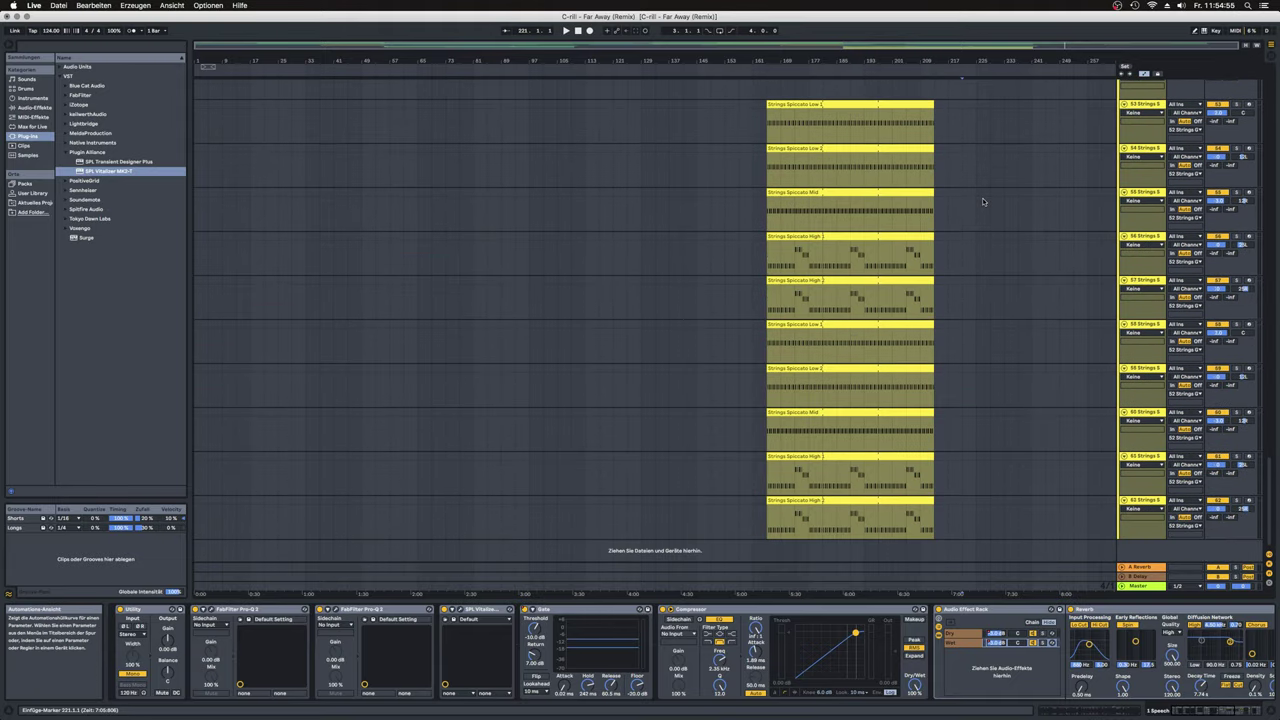
{"action": "scroll", "coordinate": [983, 202], "scroll_direction": "up", "scroll_amount": 20}
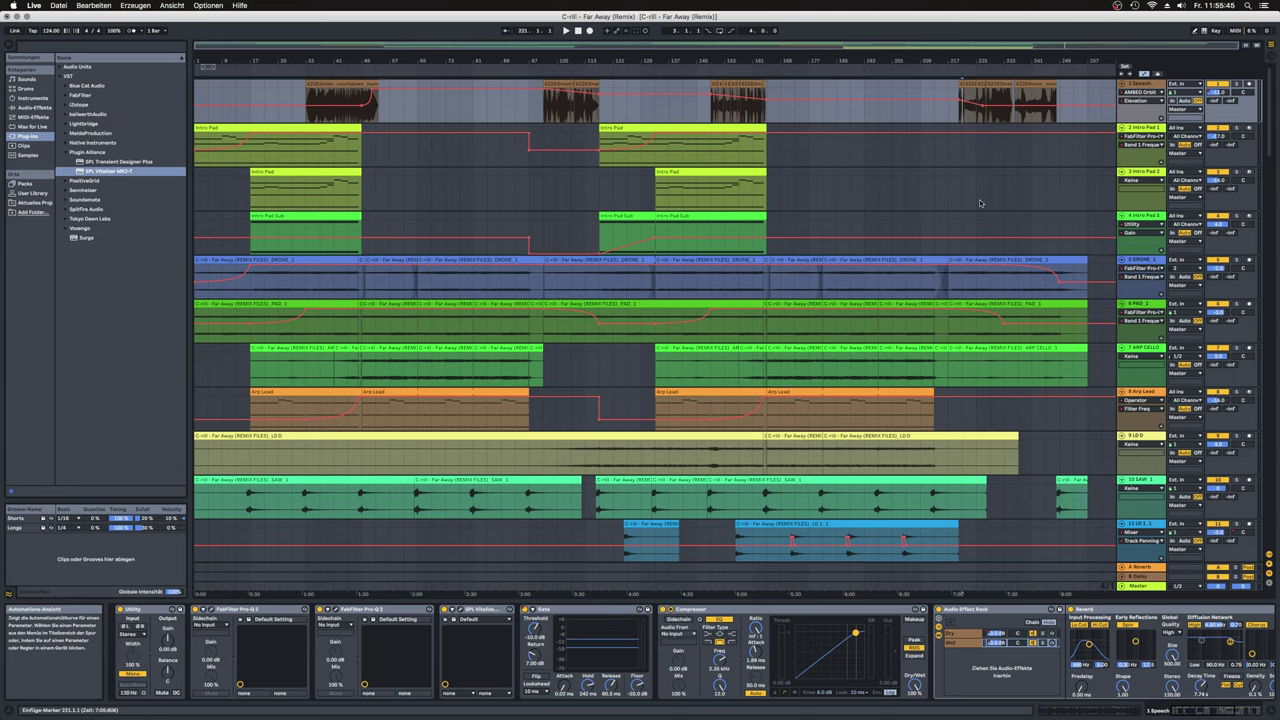
{"action": "left_click", "coordinate": [578, 31]}
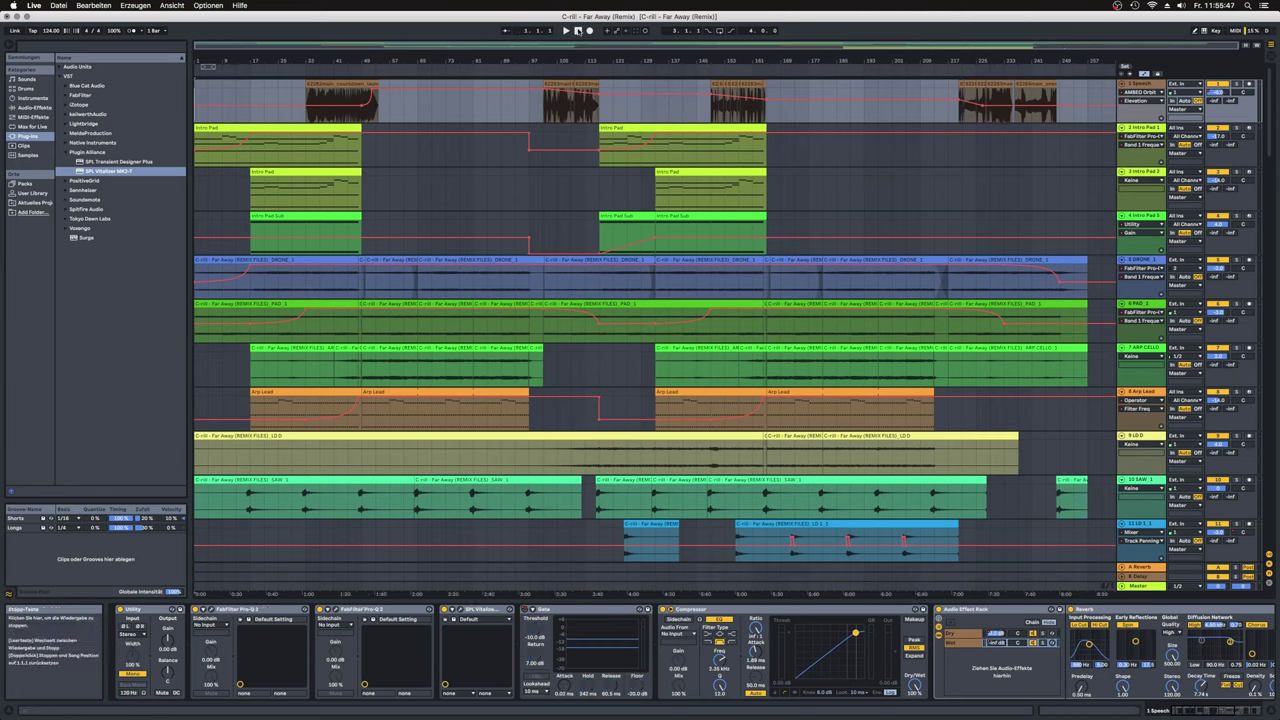